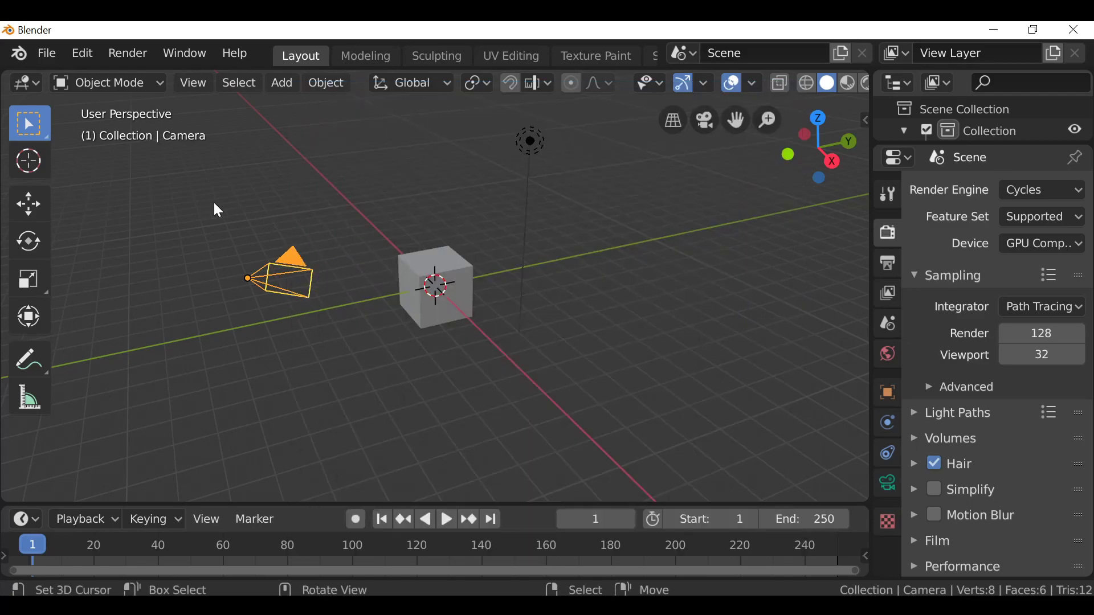
- Delete the default cube from the scene
click(440, 271)
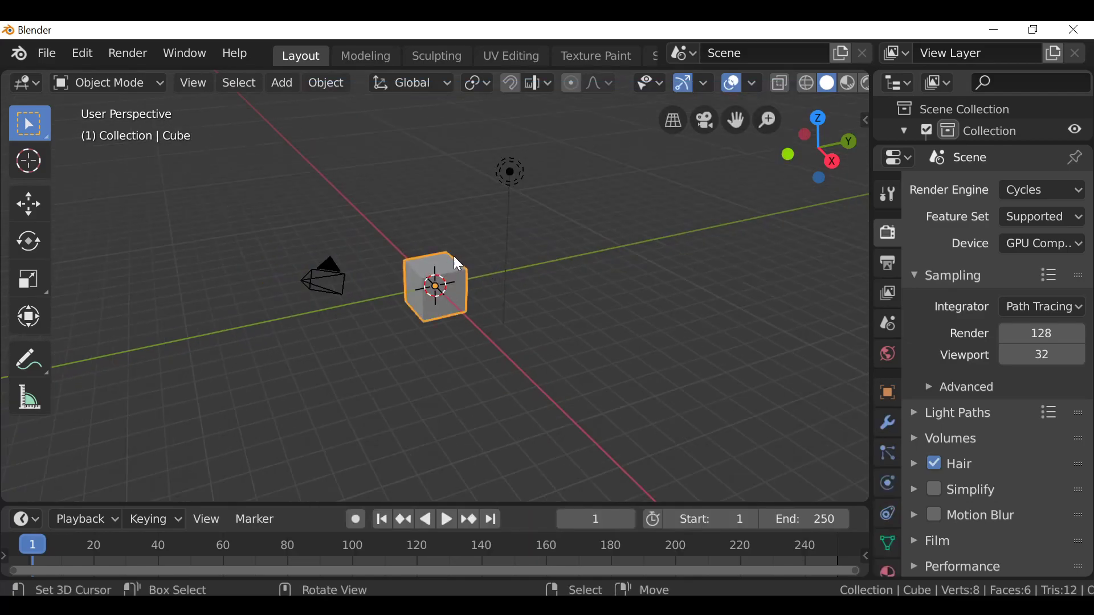
key(x)
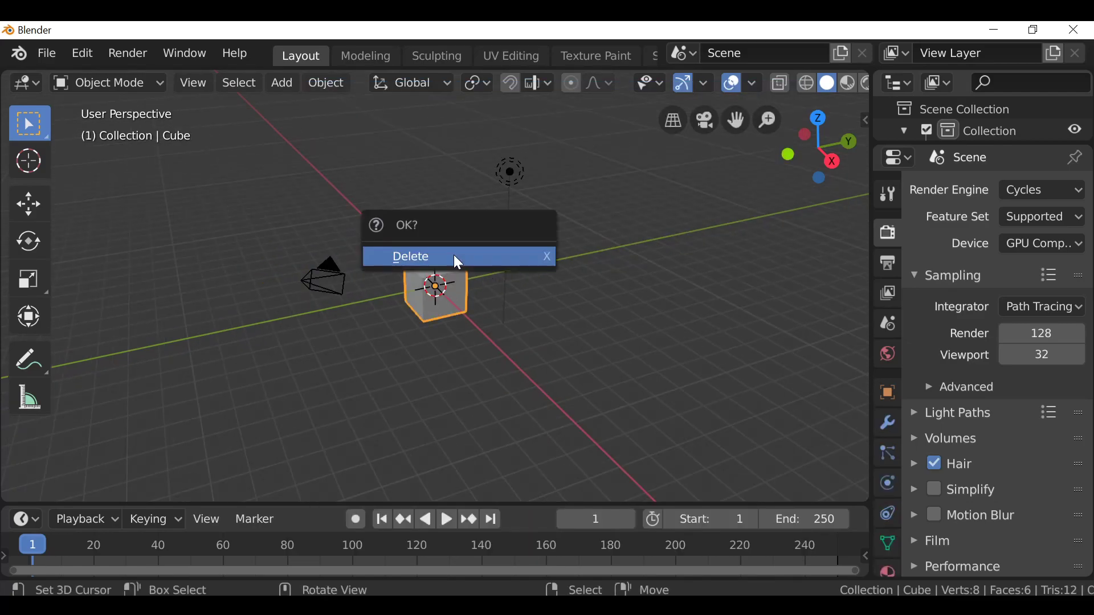
click(454, 257)
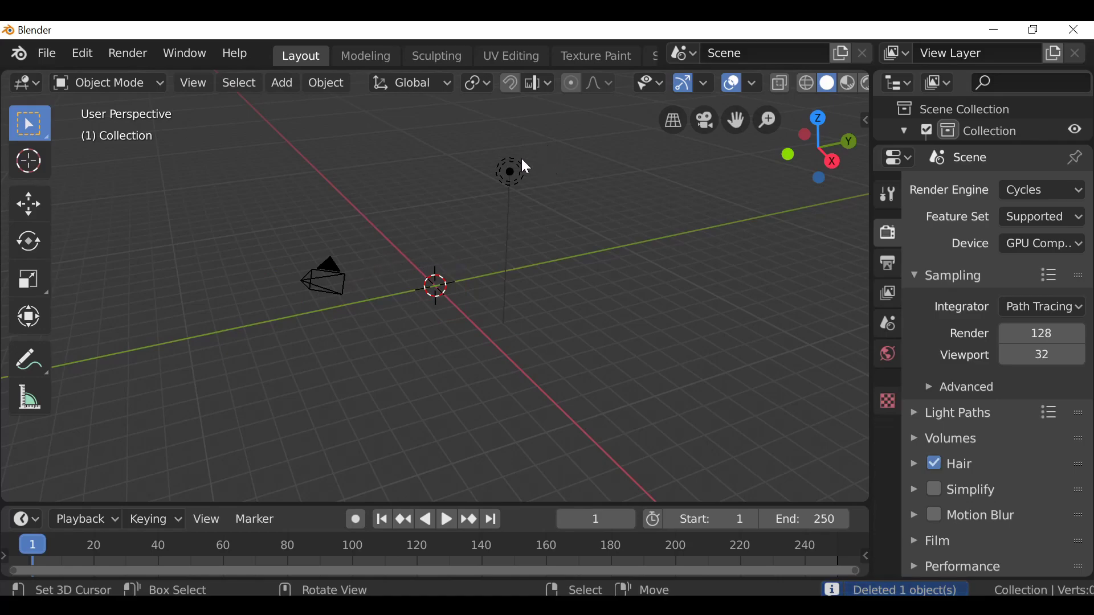
- Search the add-ons in the preferences for "Lands", make sure Add Mesh: A.N.T.Landscape is enabled, and close the preferences
middle_drag(464, 217, 547, 271)
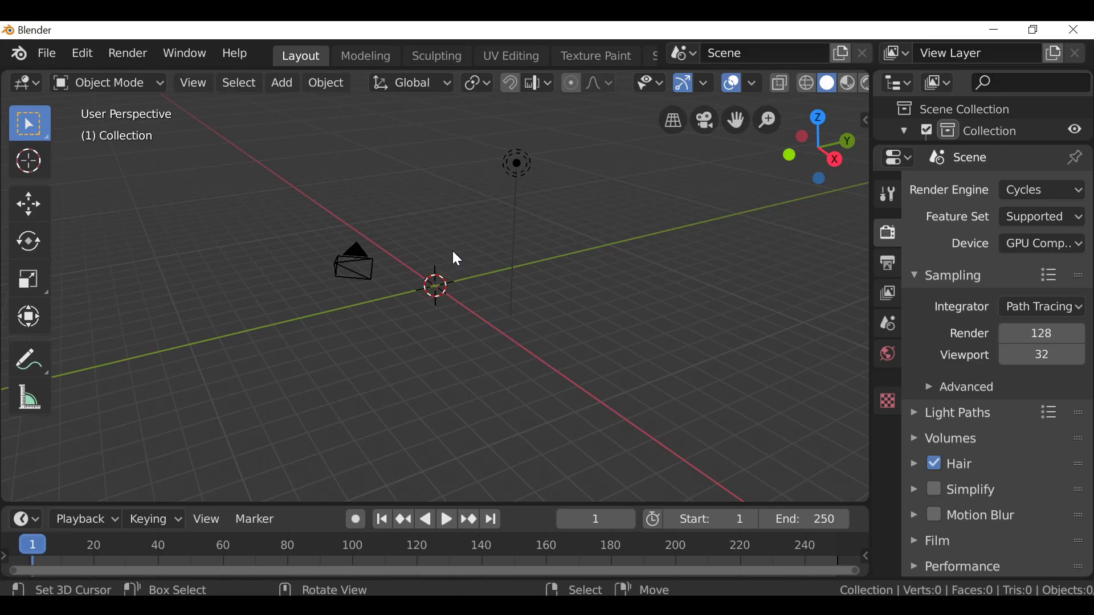
click(83, 54)
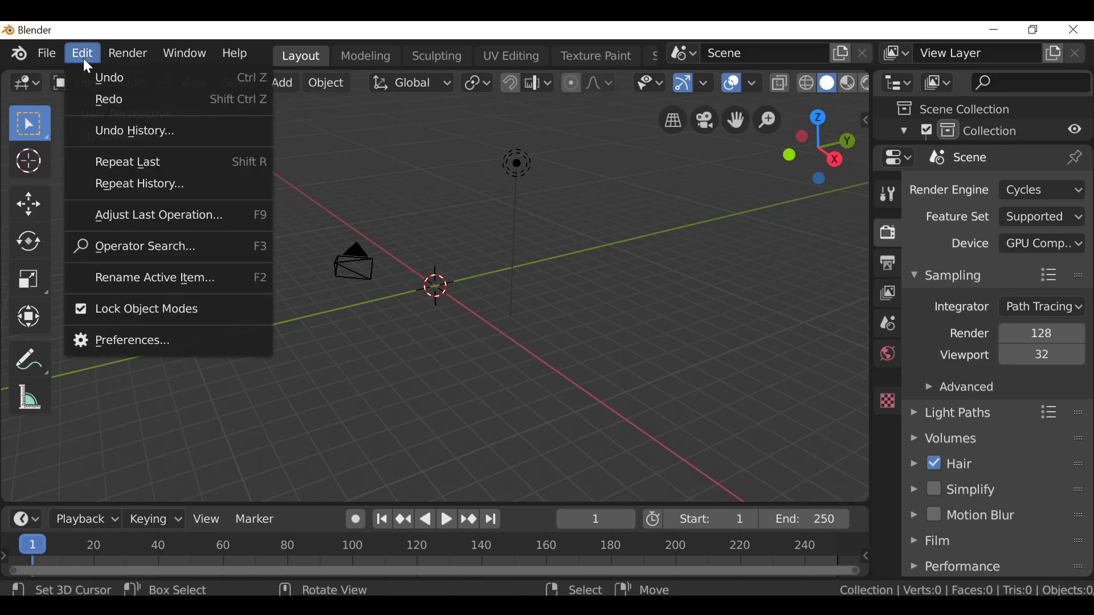
click(219, 342)
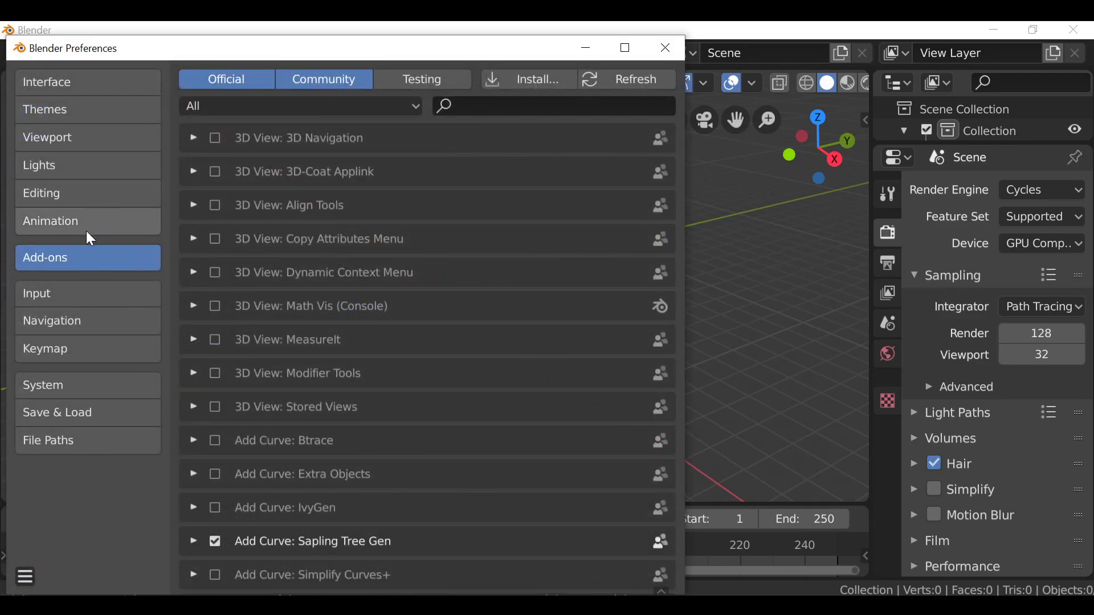
click(510, 109)
text(L)
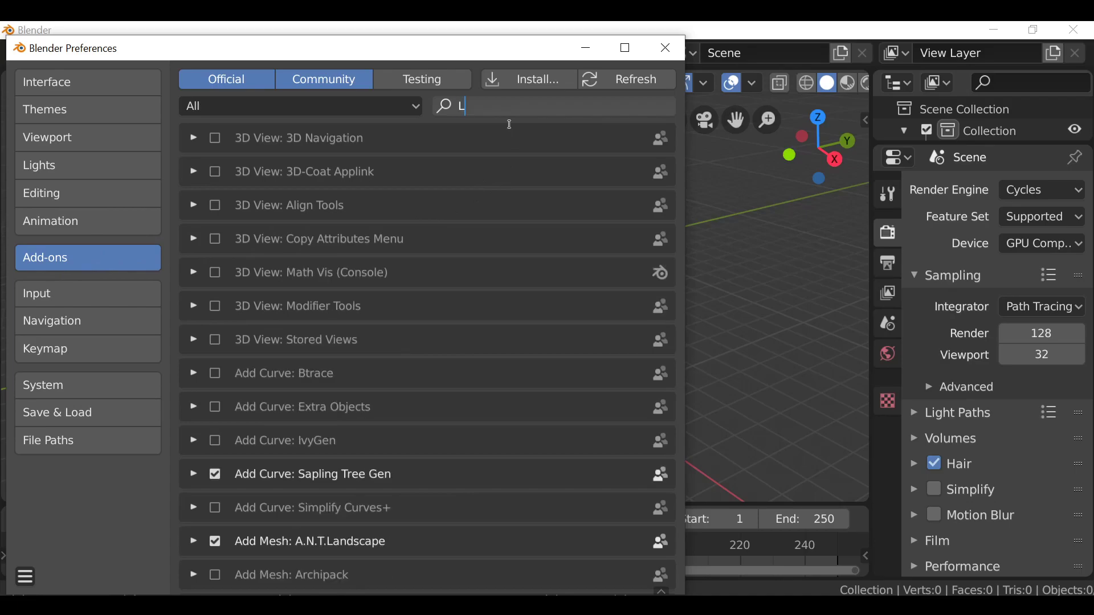
text(ands)
key(Return)
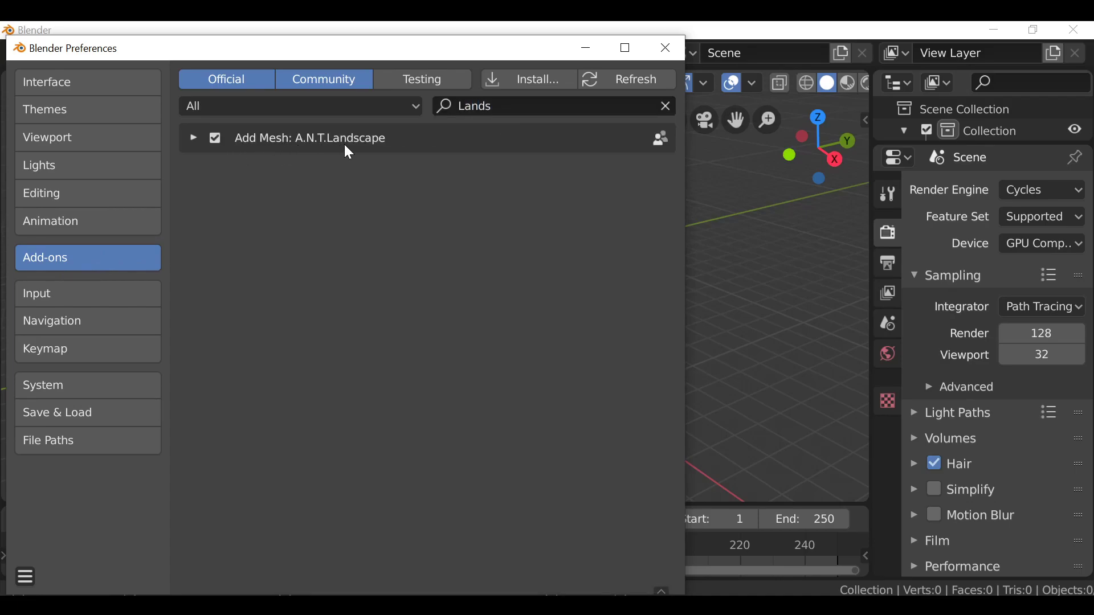
click(194, 139)
click(215, 139)
click(215, 139)
click(667, 49)
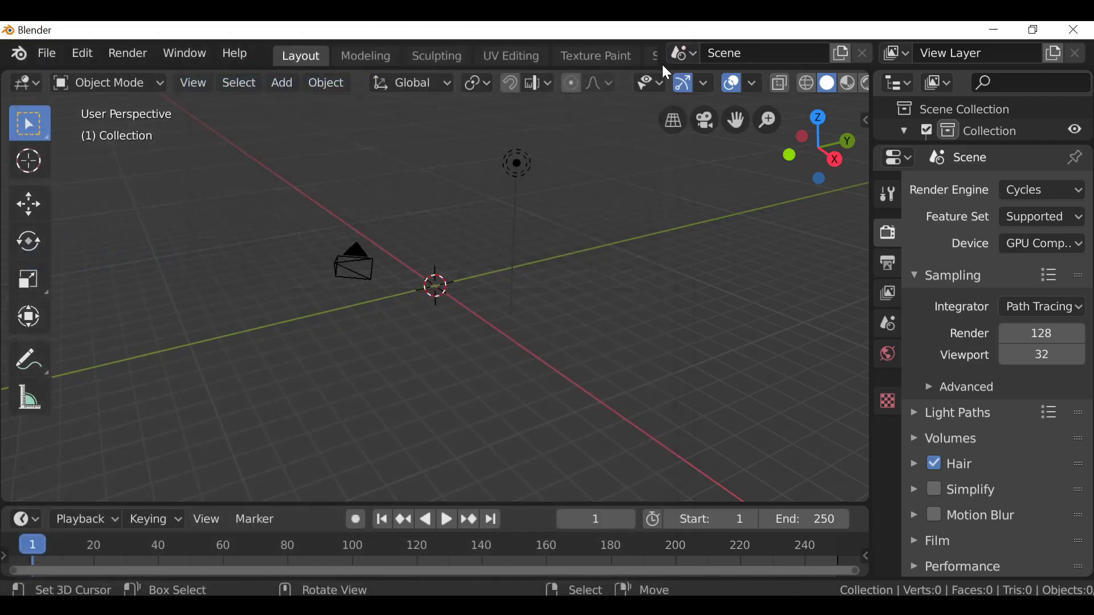
- Add a landscape mesh with the A.N.T.Landscape add-on, and hide the viewport's sidebar and toolbar
key(n)
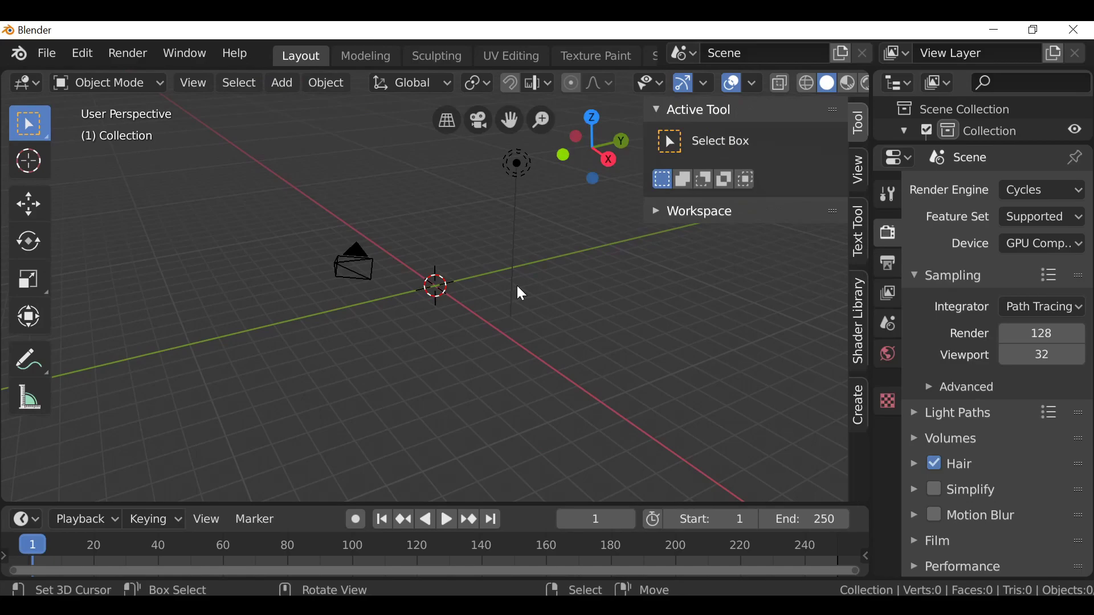
click(856, 408)
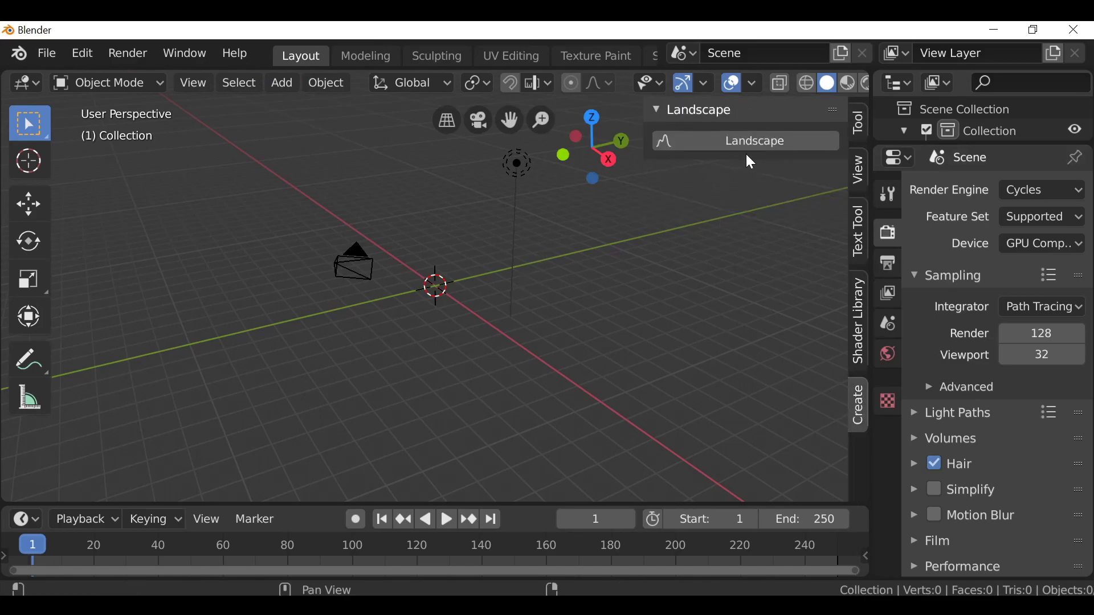
click(730, 151)
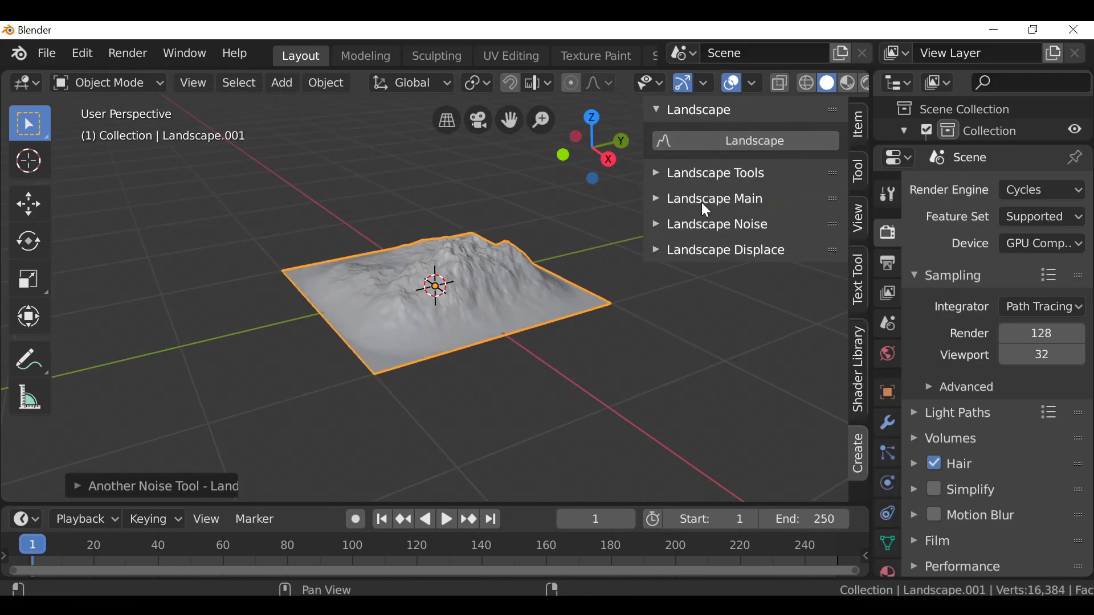
key(n)
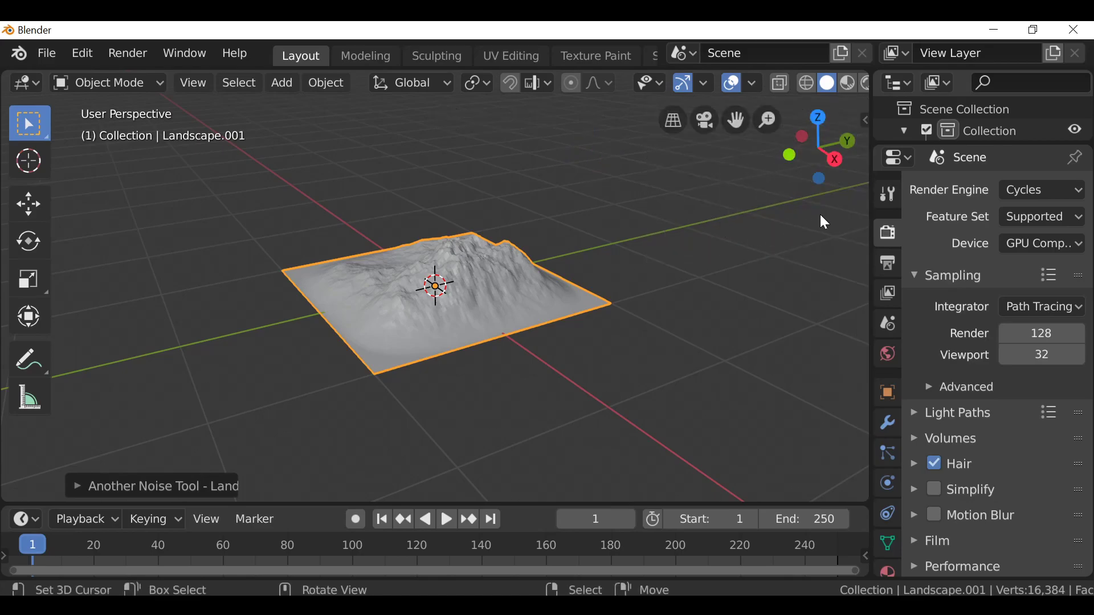
key(t)
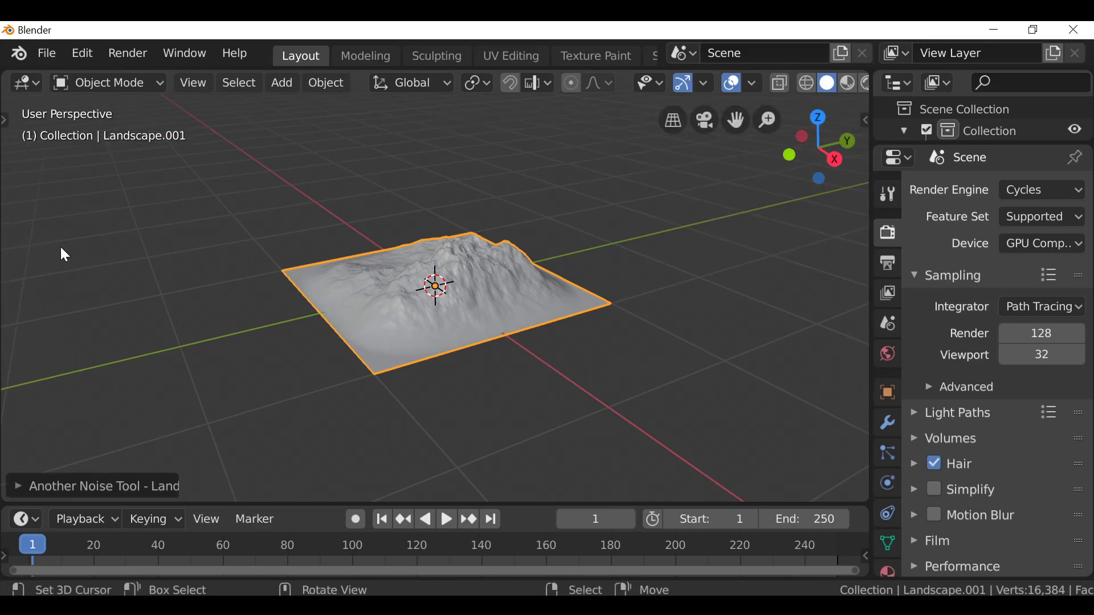
- Expand the new landscape's operator settings and look through them from the main settings to the displace settings
scroll(603, 306, up, 1)
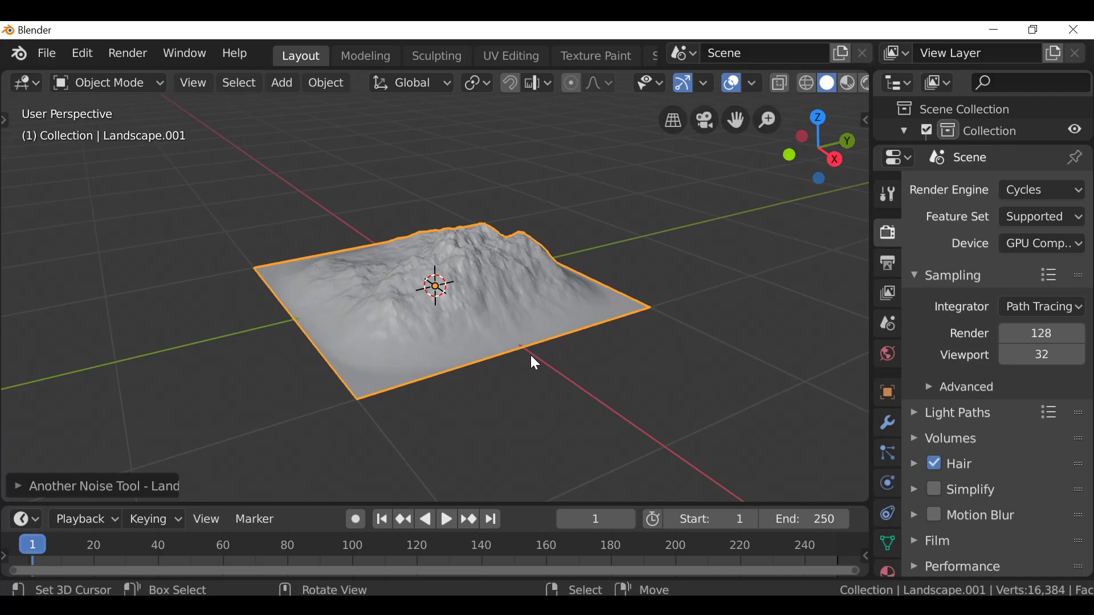
click(33, 481)
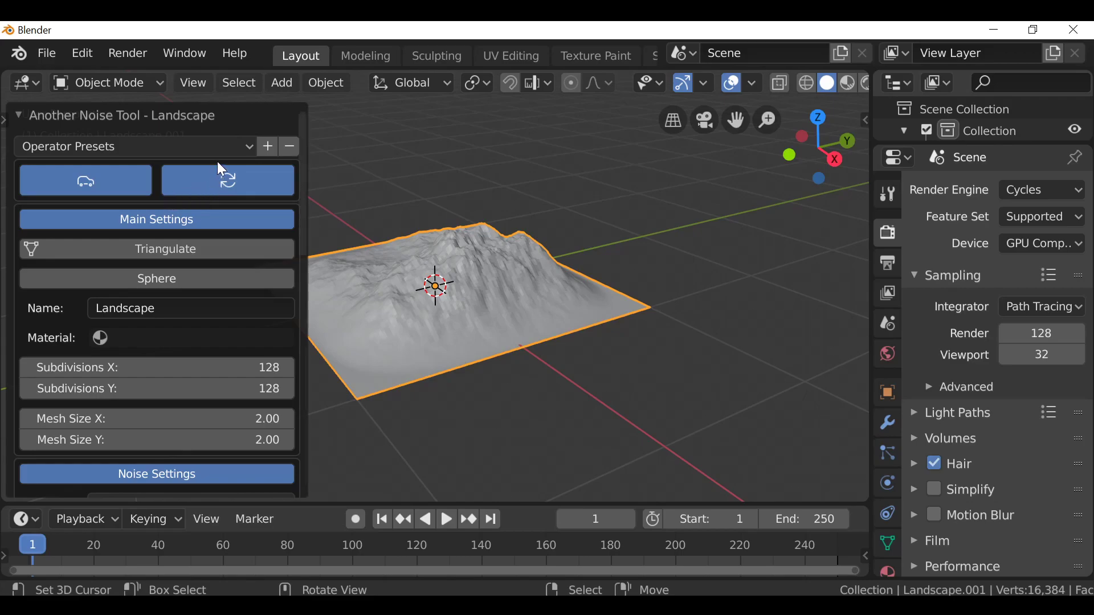
drag(301, 170, 298, 429)
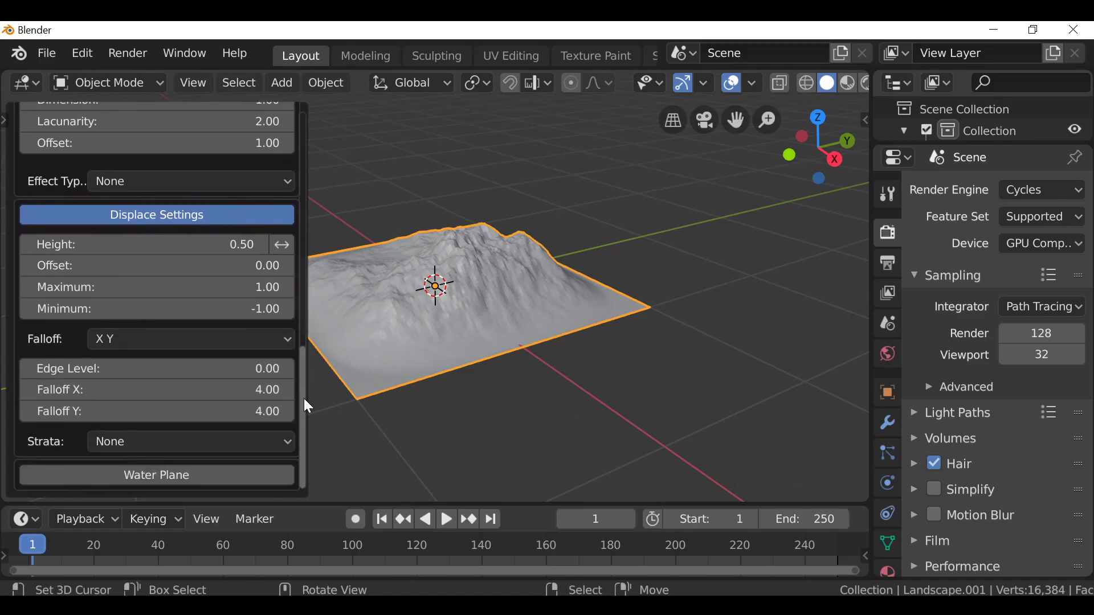
drag(302, 403, 297, 126)
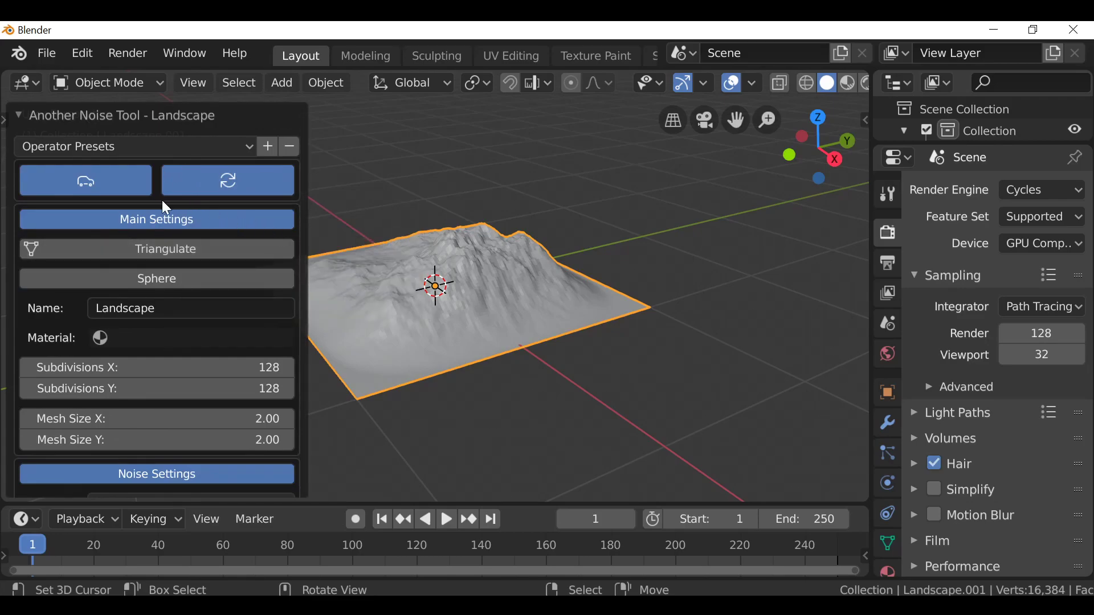
- Try the Canyon operator preset on the landscape
click(176, 149)
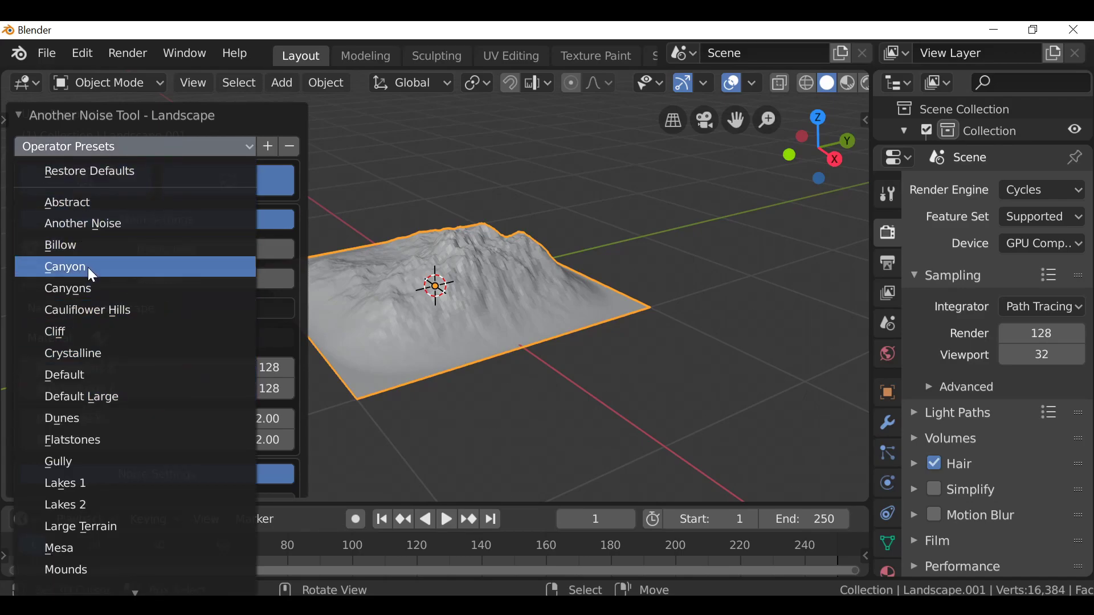
key(Return)
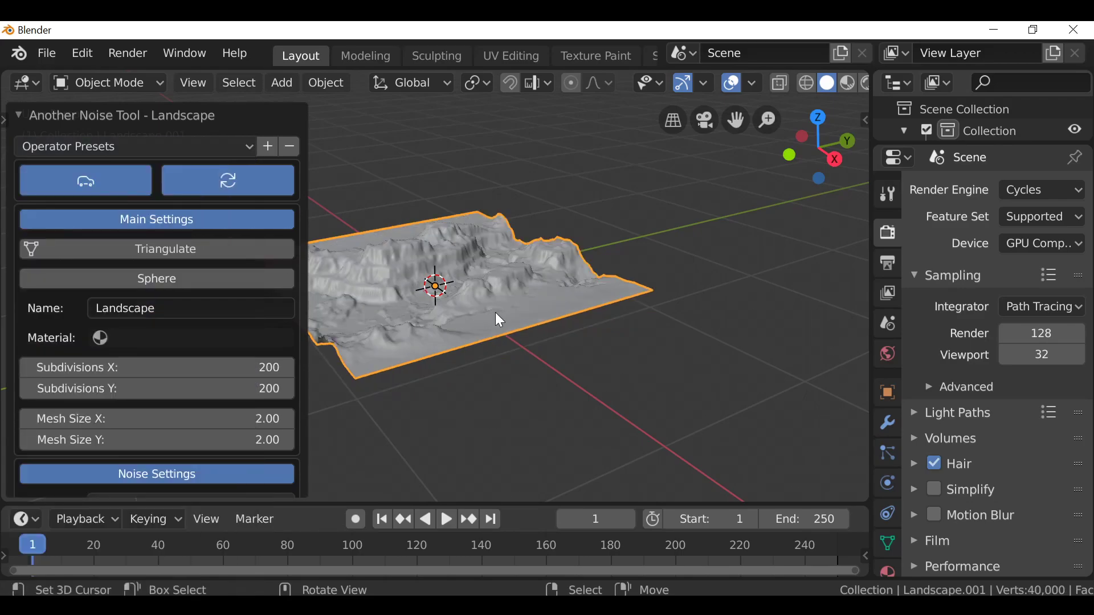
- Apply the Large Terrain operator preset to the landscape and collapse its operator settings
click(228, 150)
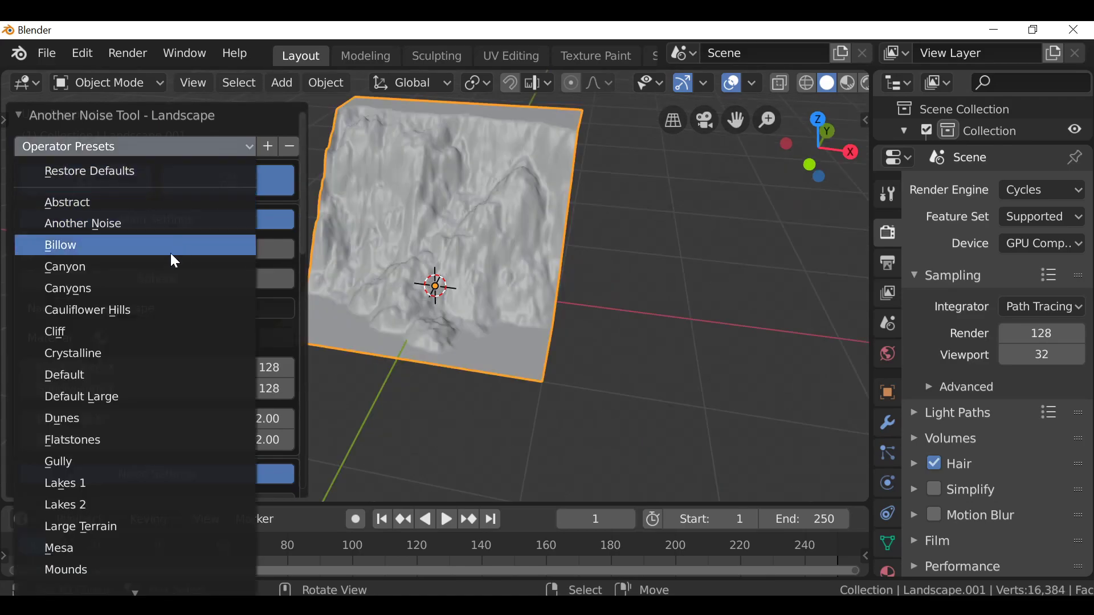
key(Down)
key(Down)
key(Down)
key(Down)
key(Down)
key(Down)
key(Down)
key(Down)
key(Down)
key(Down)
key(Down)
key(Down)
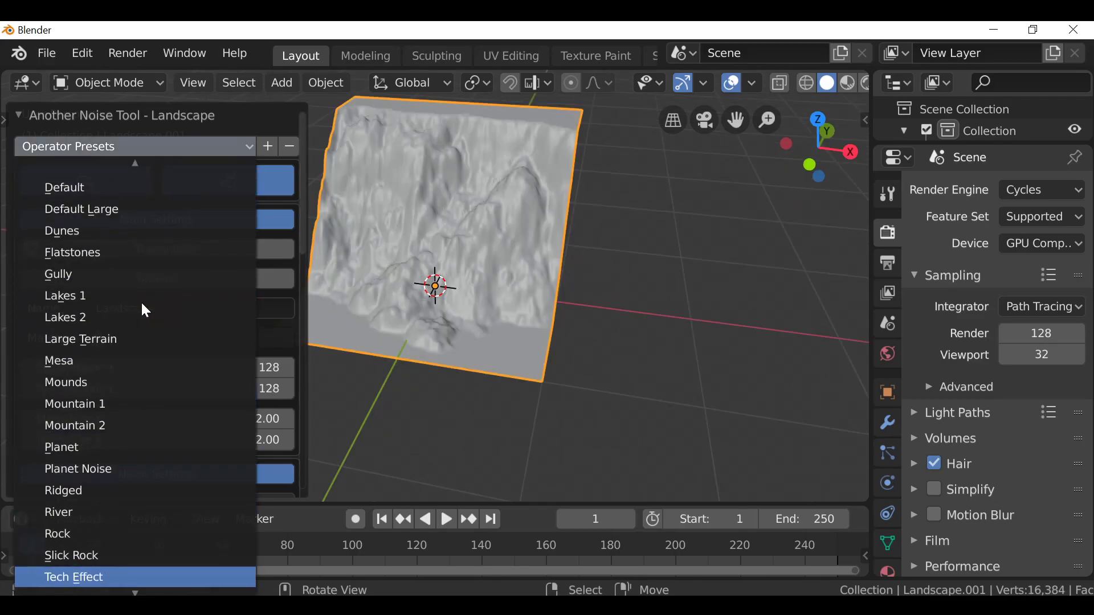
click(115, 339)
mouse_move(418, 298)
middle_down()
mouse_move(413, 328)
mouse_move(337, 330)
mouse_move(416, 319)
middle_up()
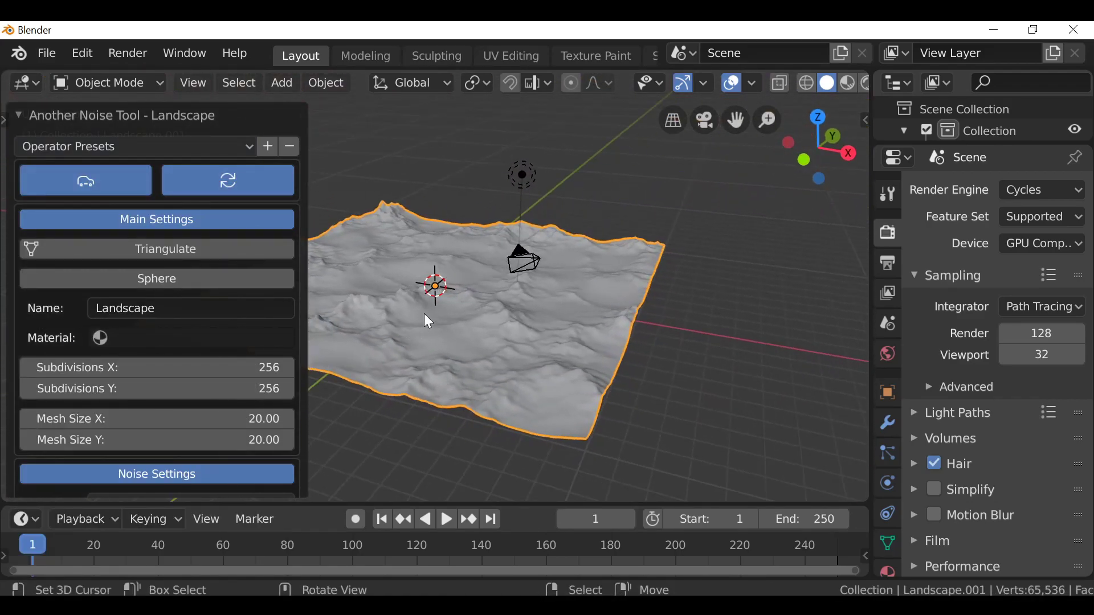
click(19, 115)
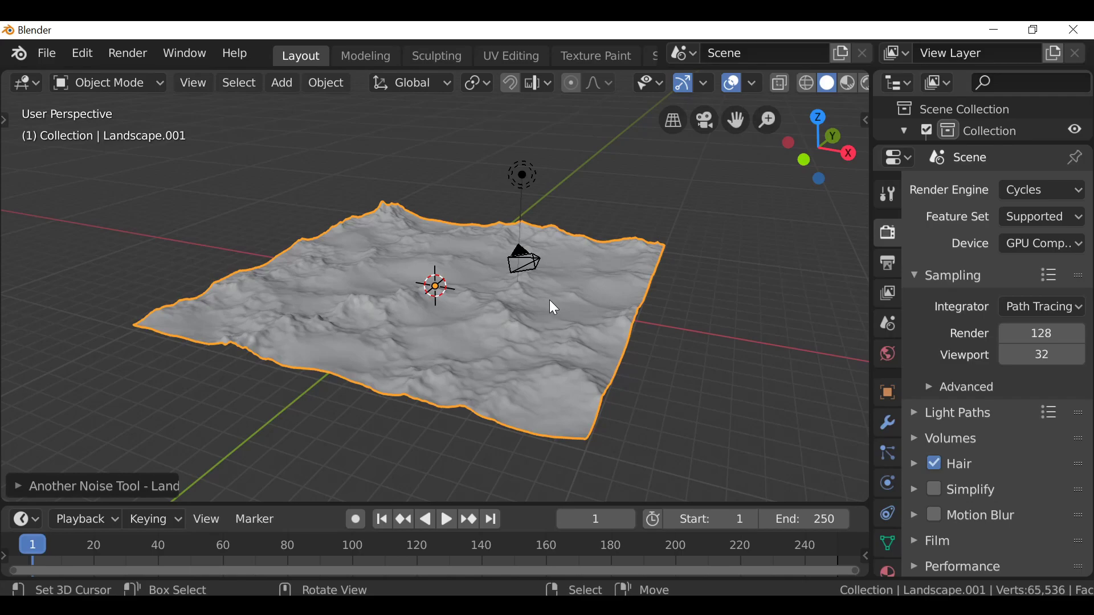
- Align the camera to the front view and move it forward along the Y axis toward the landscape
key(KP_1)
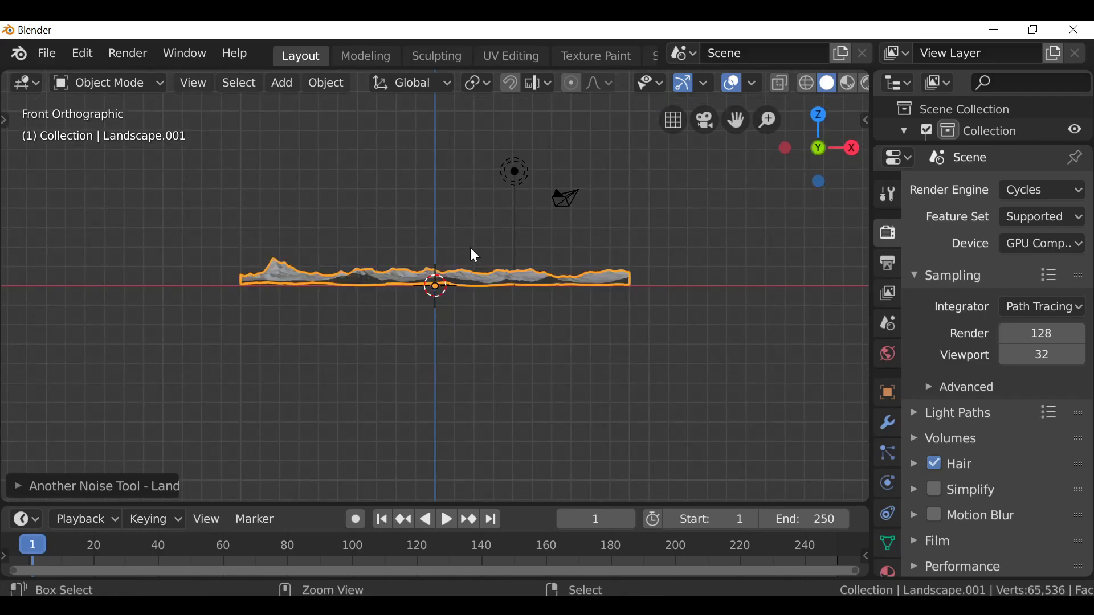
key(KP_0)
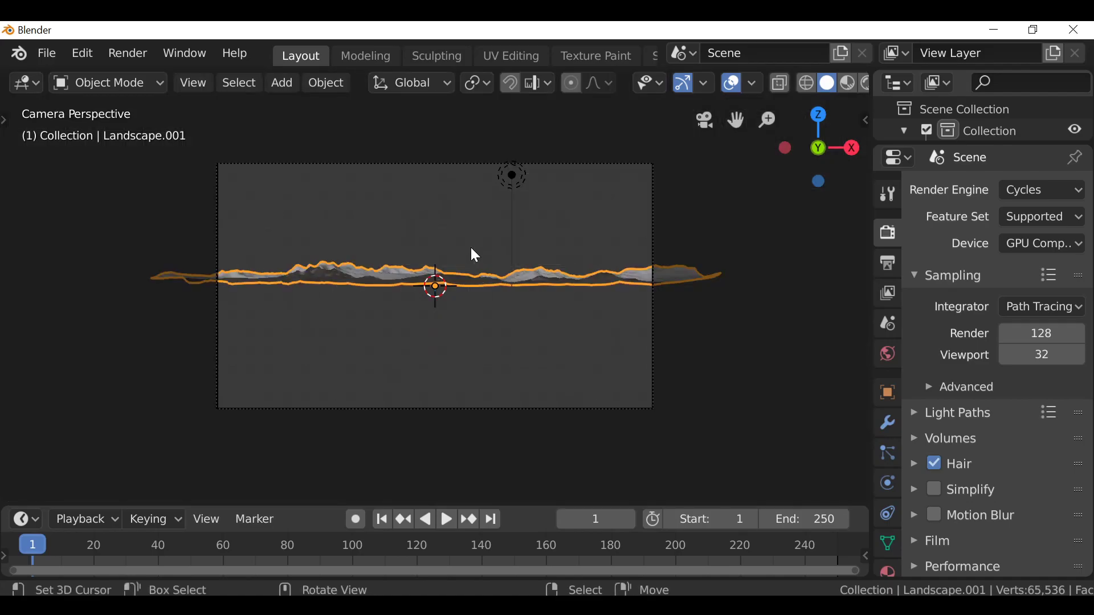
click(658, 208)
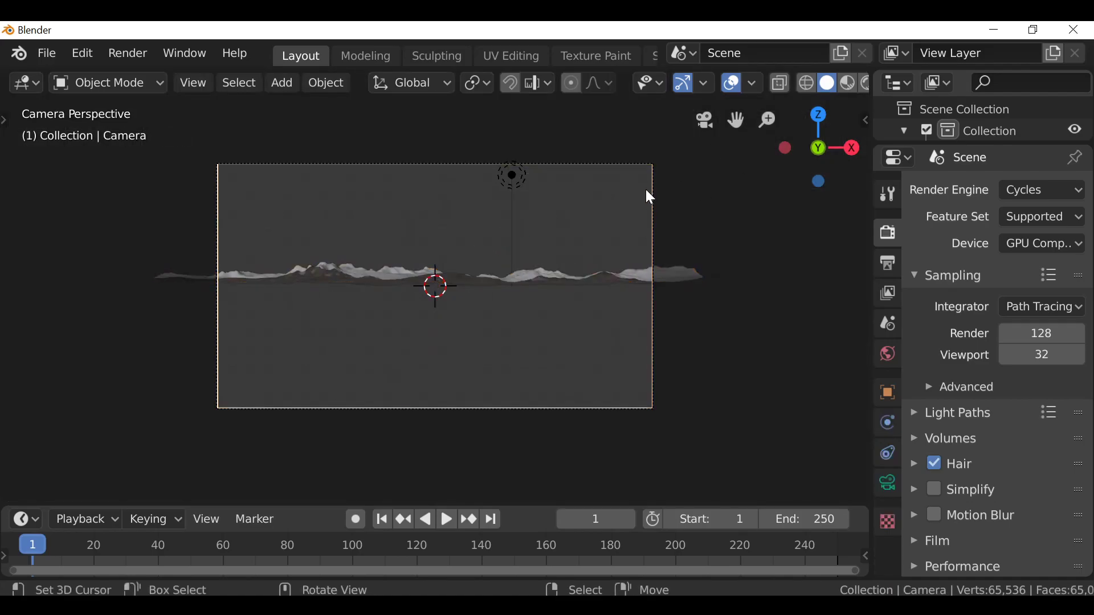
key(g)
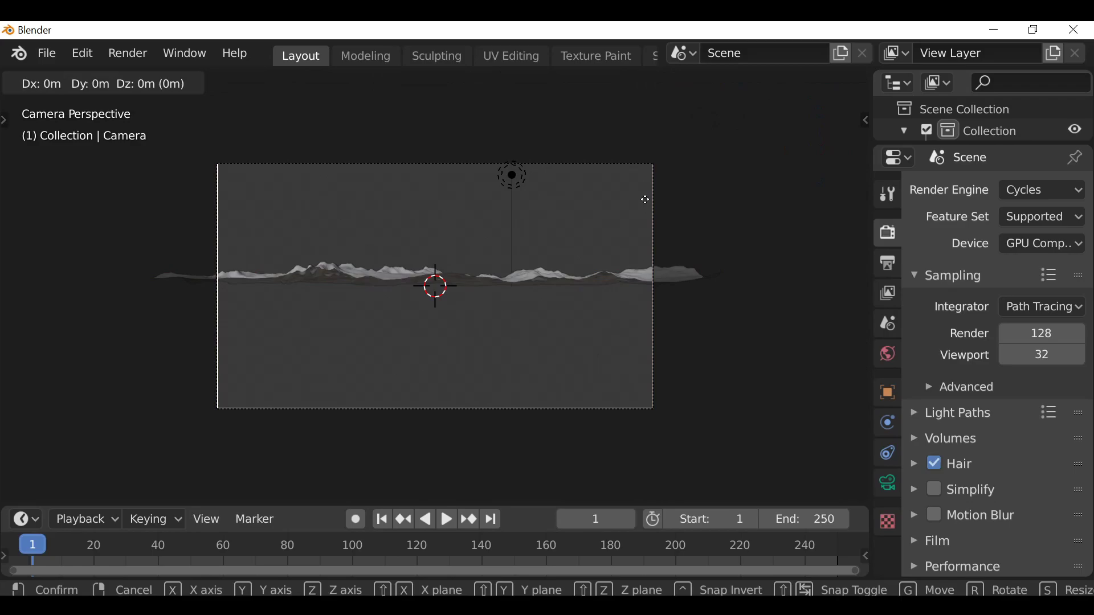
key(y)
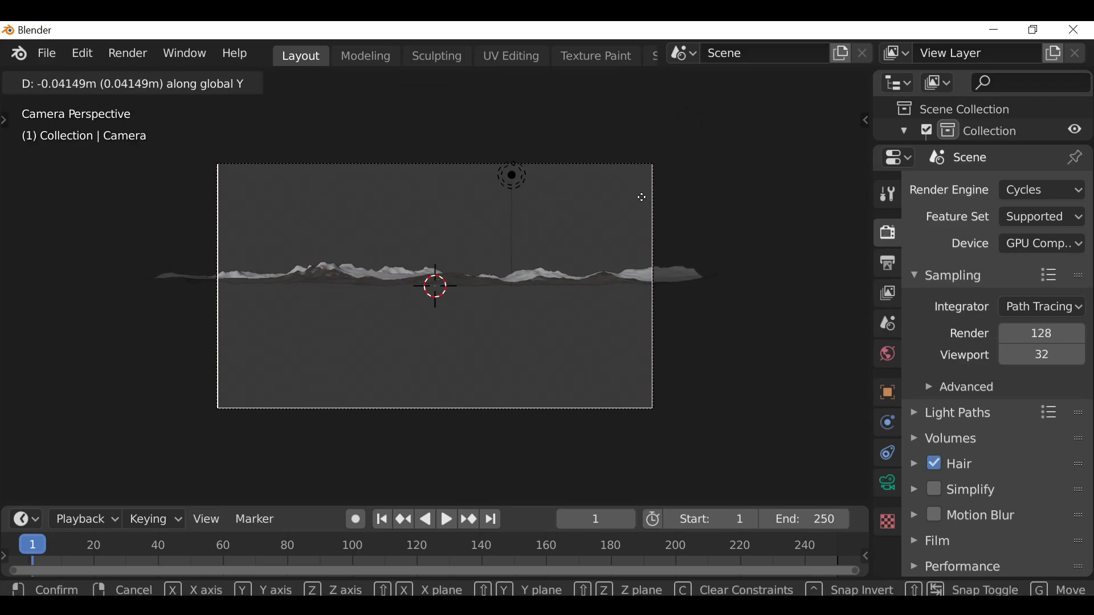
click(674, 384)
- Raise the camera above the terrain along the Z axis, and lower it slightly to adjust the framing
key(g)
key(z)
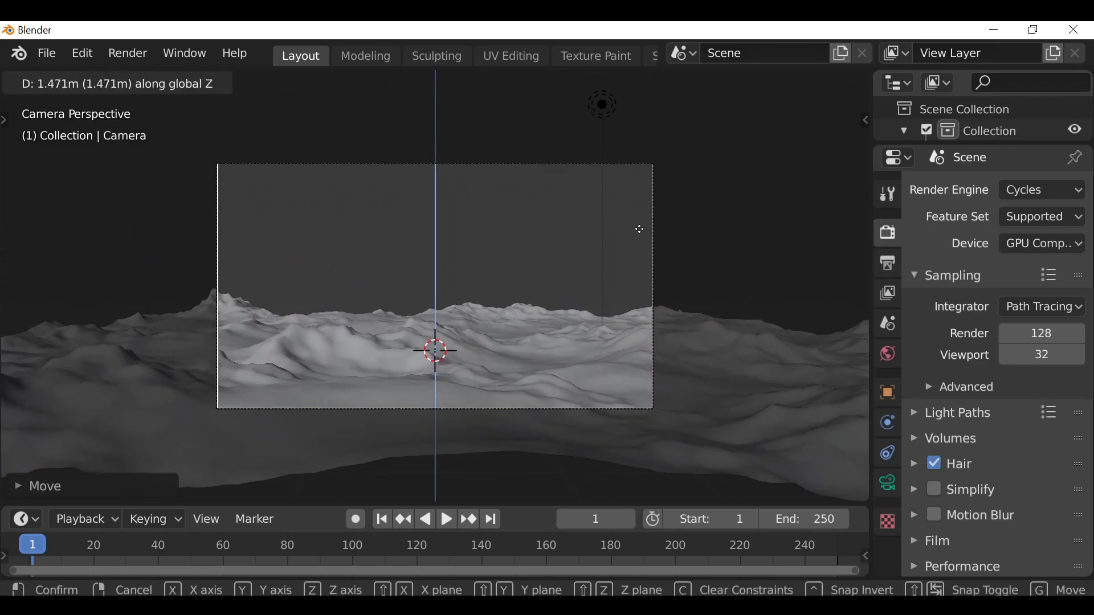
click(636, 172)
key(g)
key(z)
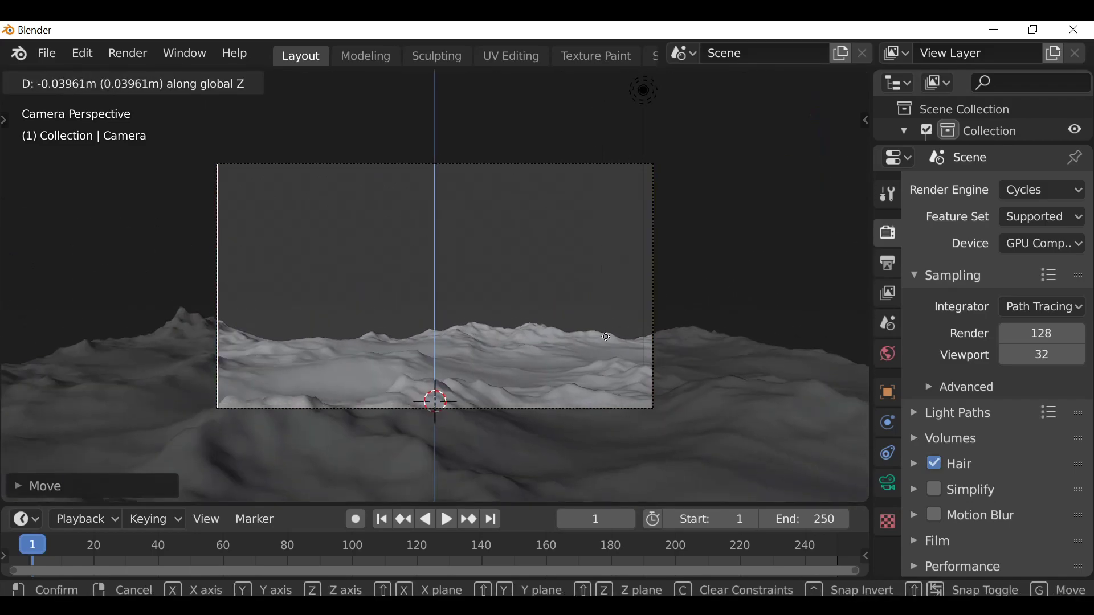
click(610, 371)
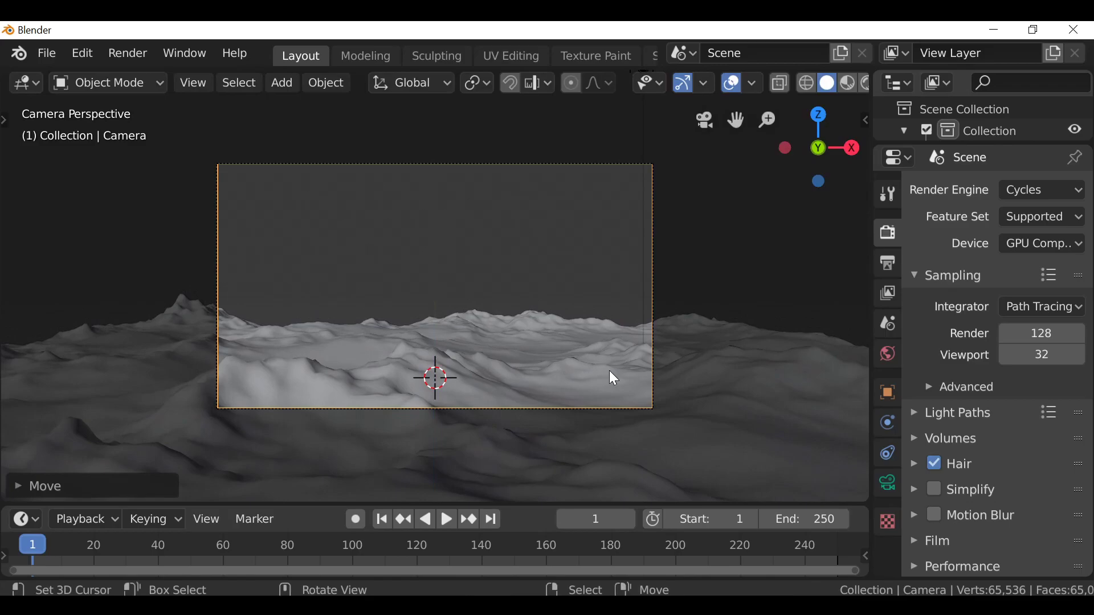
- Move the camera slightly forward along the Y axis over the terrain
key(g)
key(y)
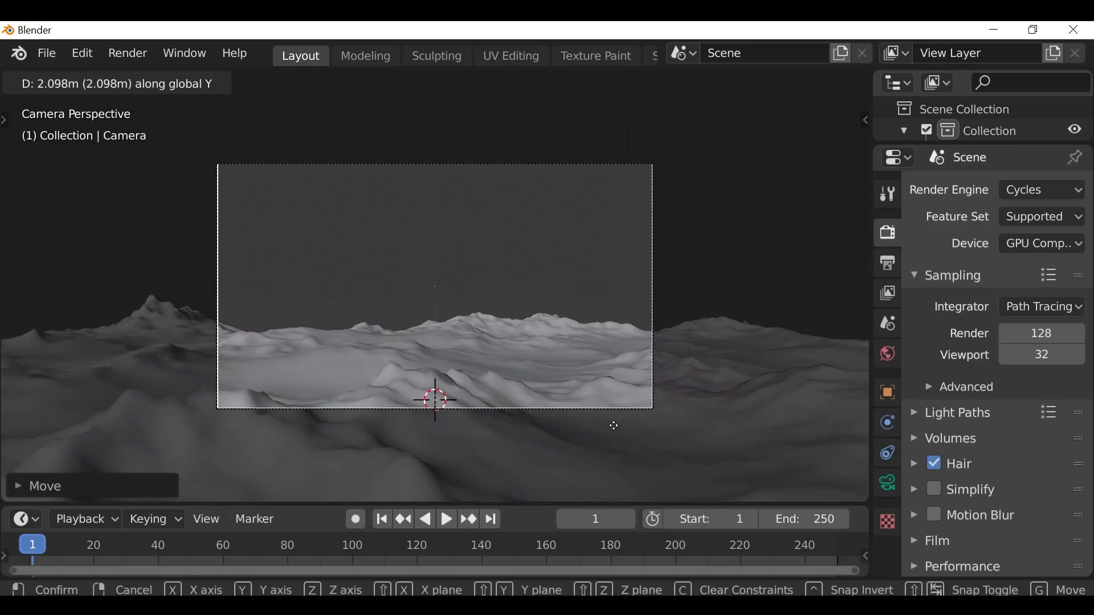
click(608, 350)
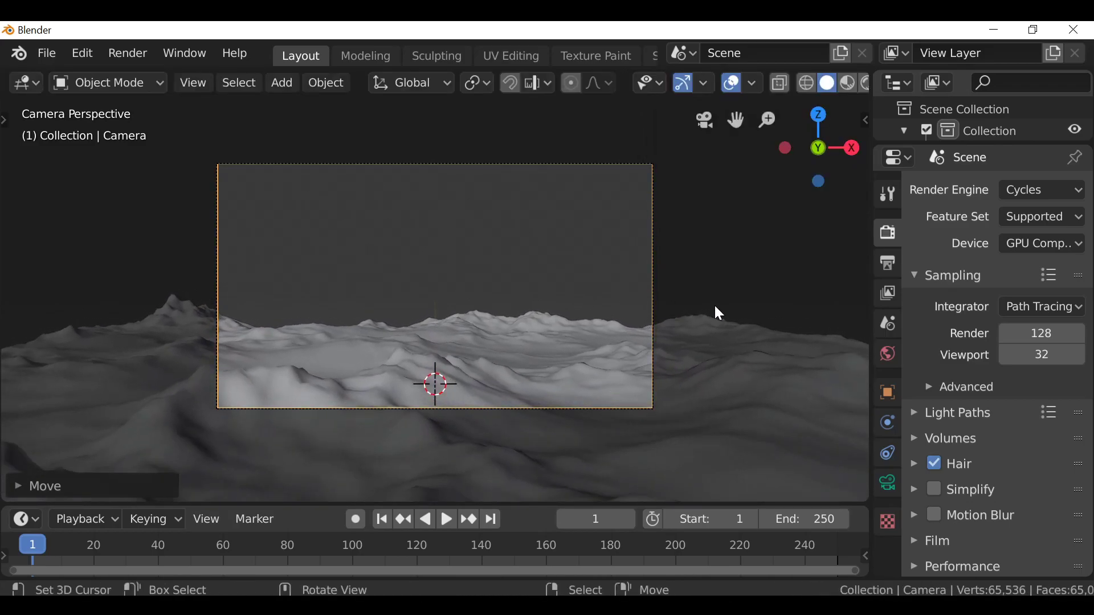
- Tilt the camera down about 6.6 degrees around the global X axis and reposition it along the Y axis over the terrain
key(r)
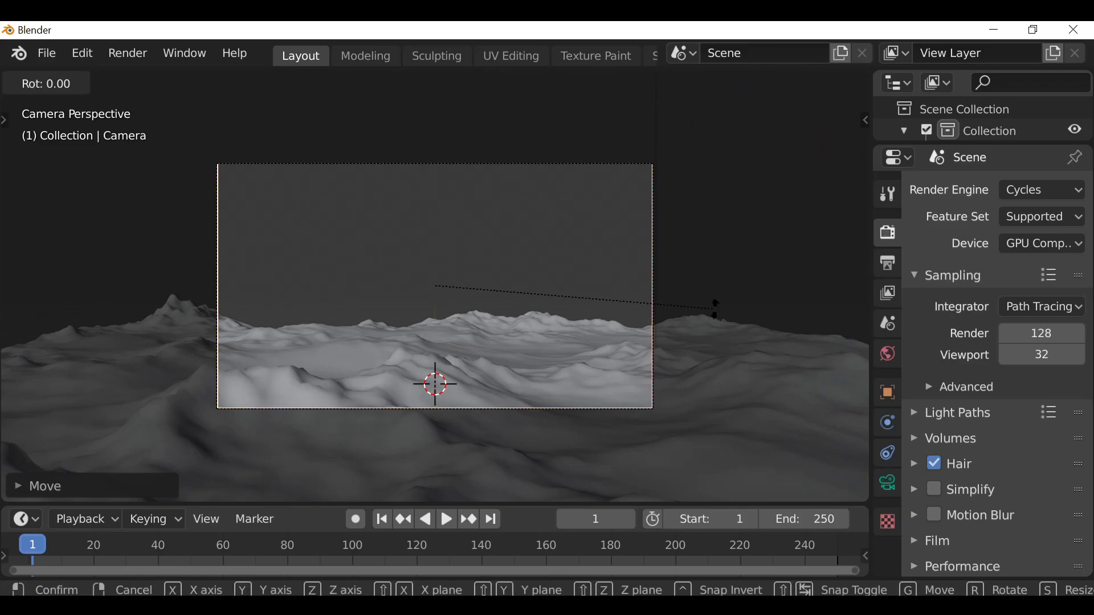
key(x)
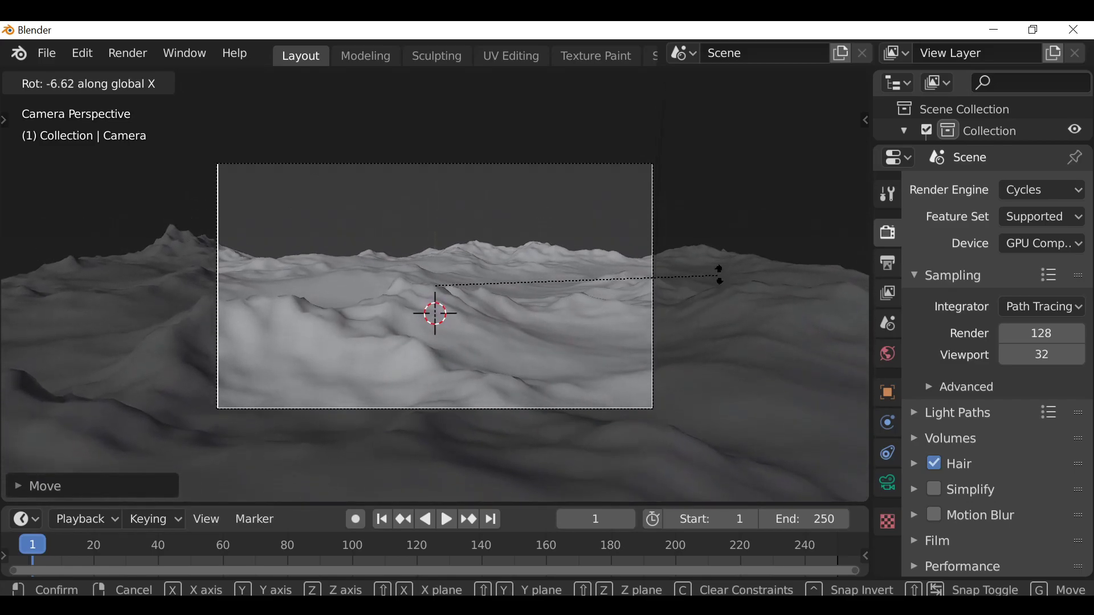
click(720, 280)
key(g)
key(y)
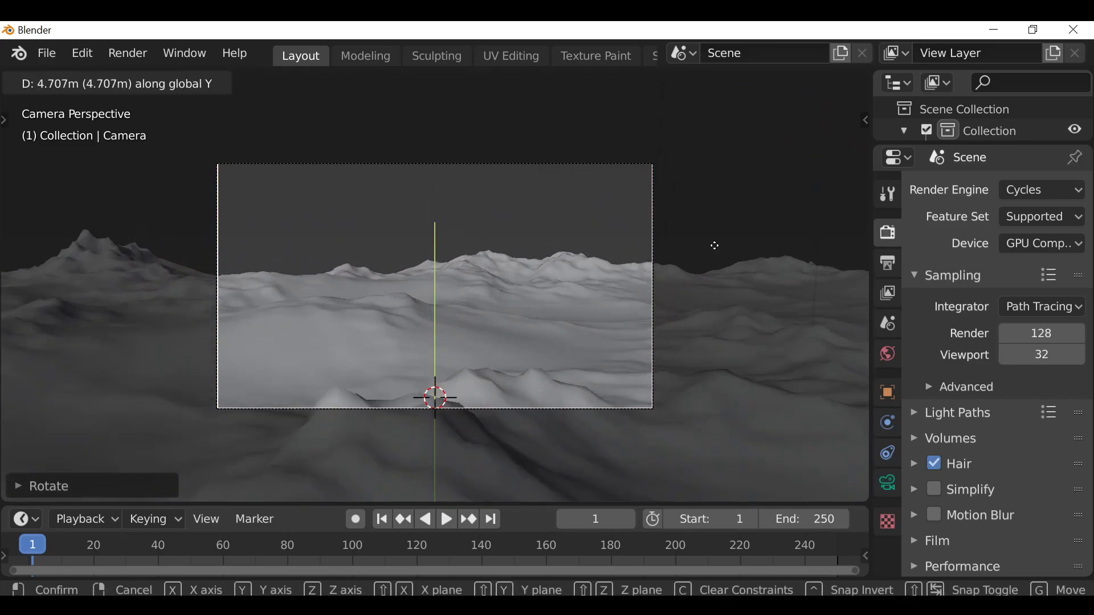
click(483, 324)
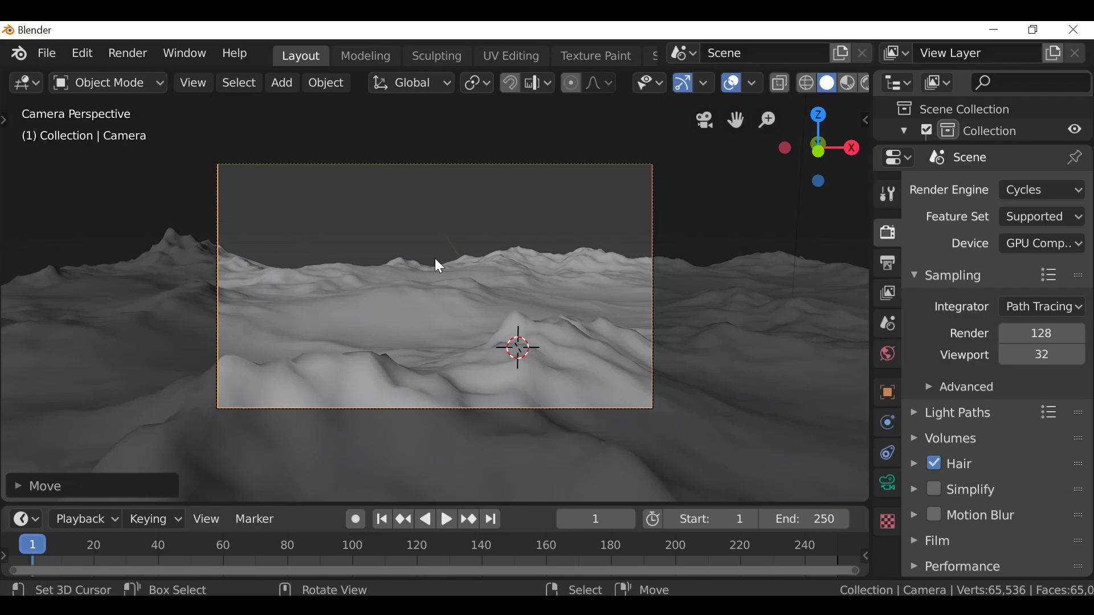
- Select the landscape and give it a new material named Surface
click(392, 300)
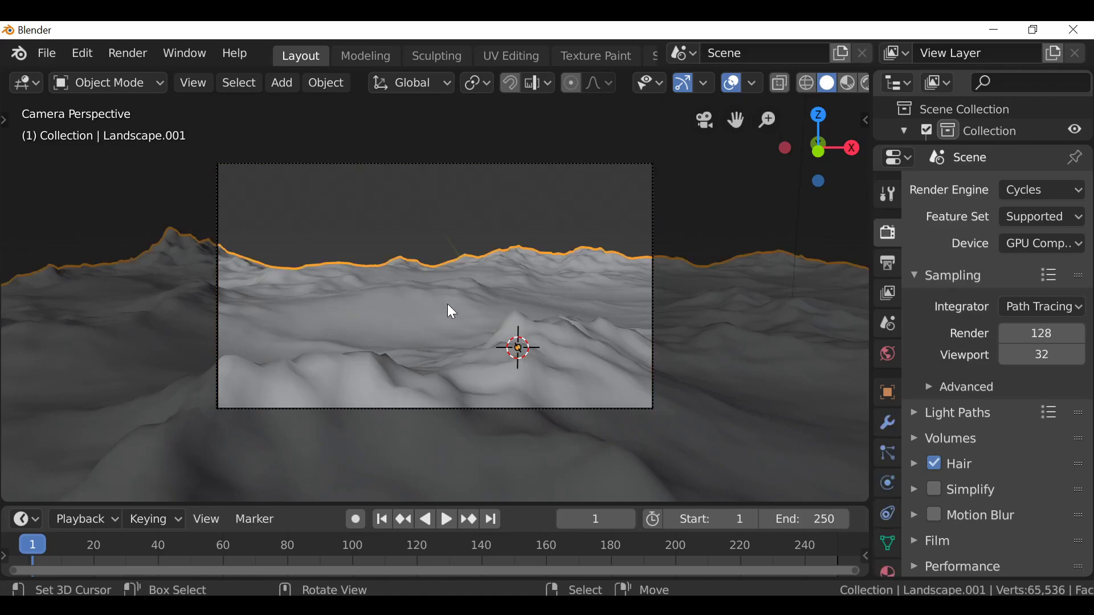
scroll(898, 394, down, 2)
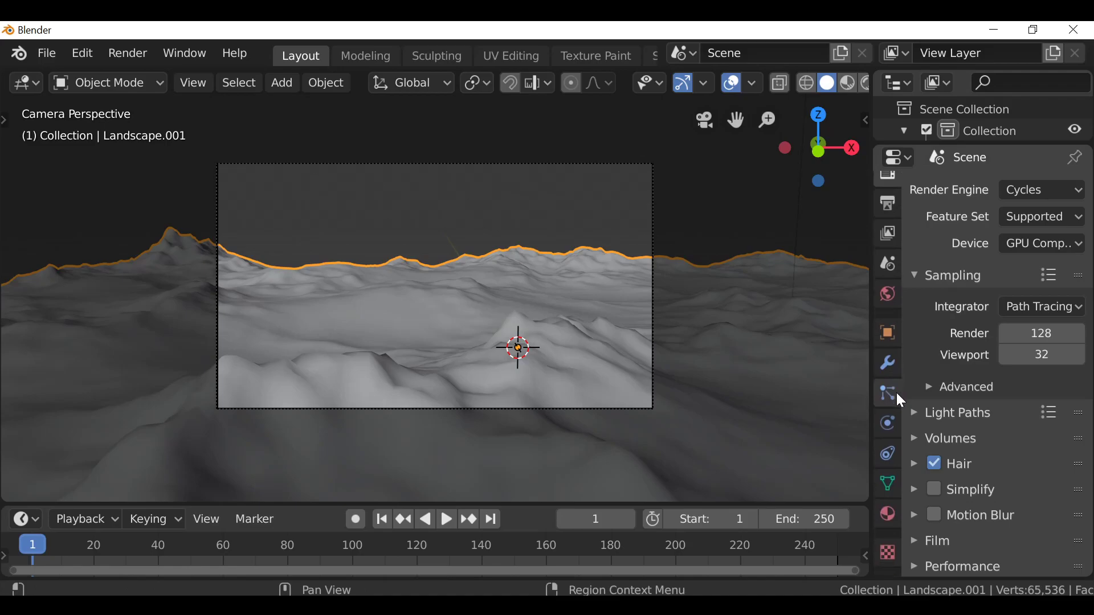
click(891, 516)
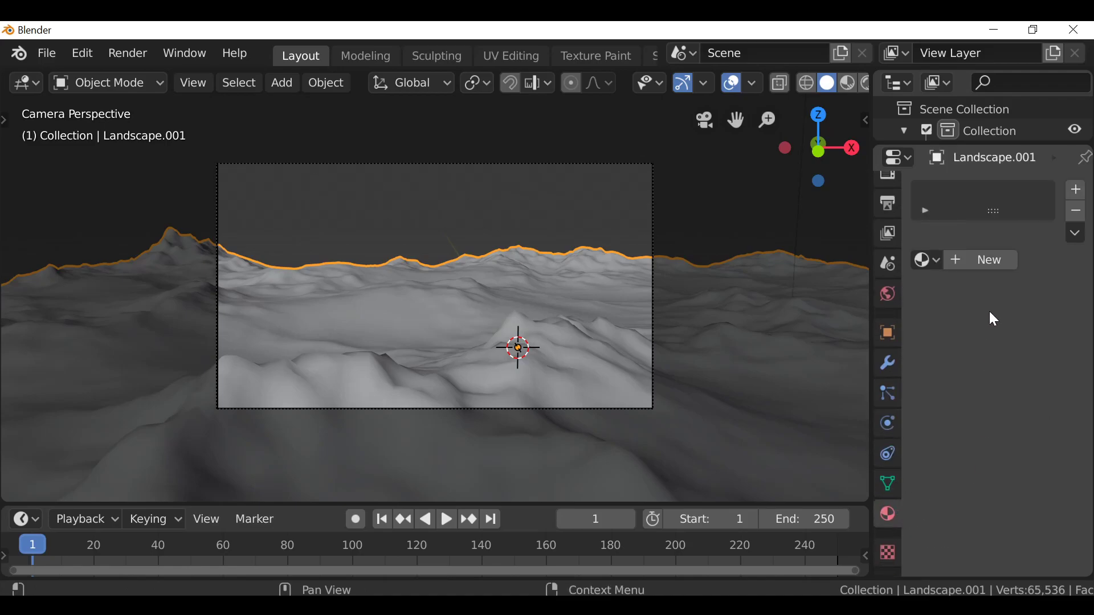
click(982, 260)
drag(872, 342, 799, 342)
double_click(899, 261)
text(Surface)
key(Return)
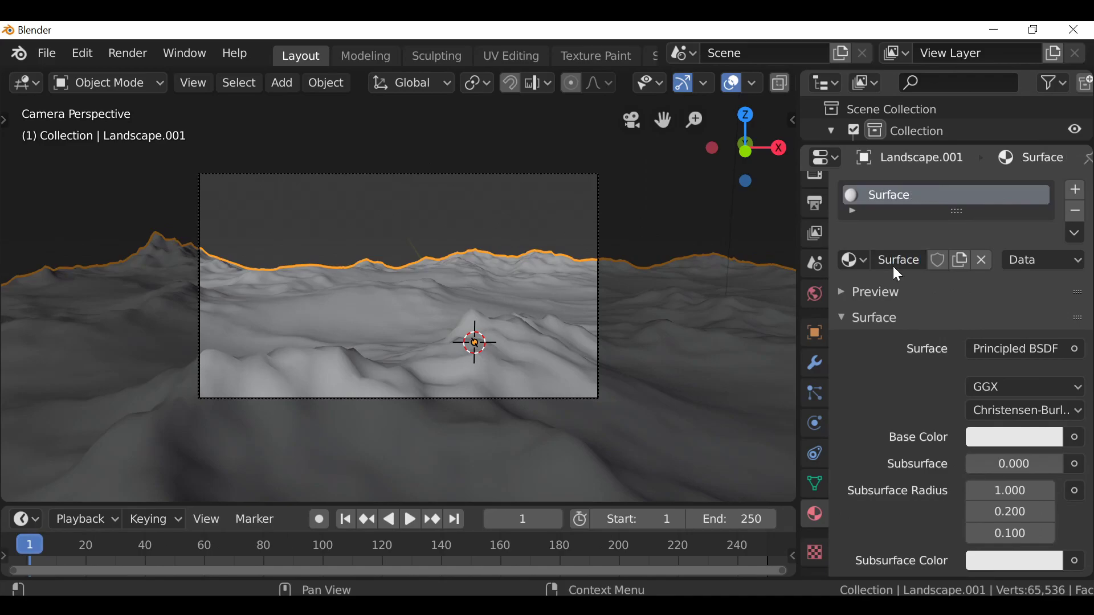
- Split the 3D viewport into two side-by-side areas, make the second a Shader Editor, and hide its sidebar
drag(796, 72, 456, 120)
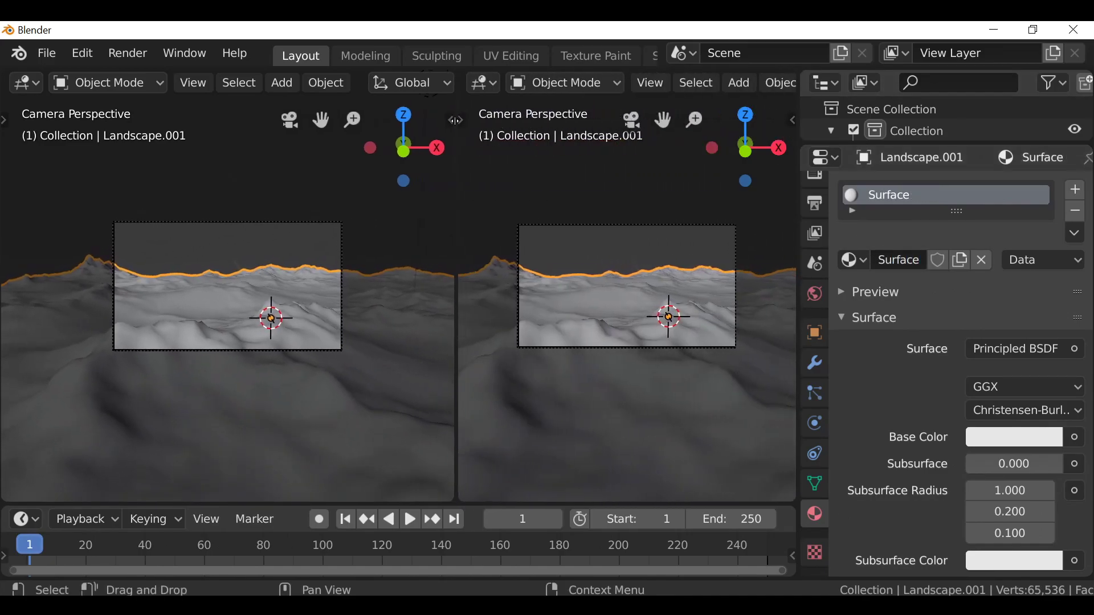
click(484, 81)
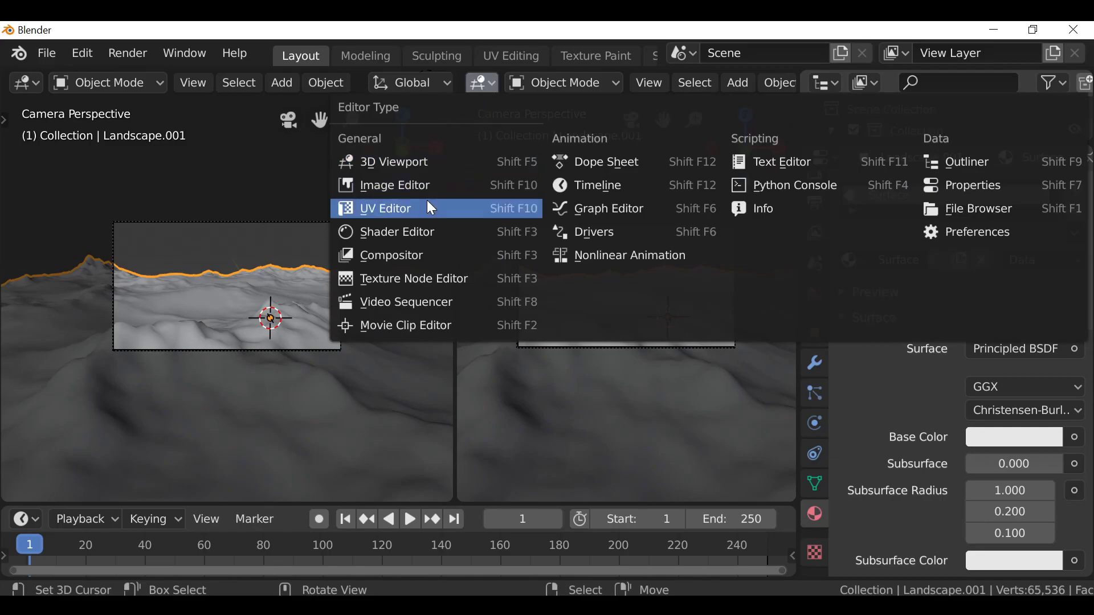
click(389, 232)
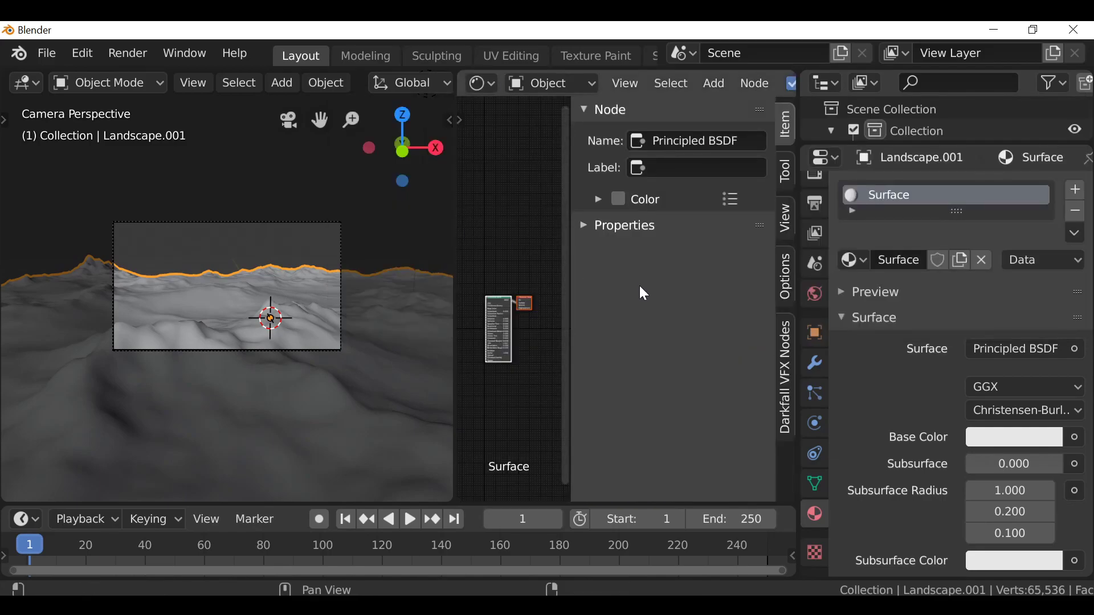
key(n)
scroll(674, 313, up, 3)
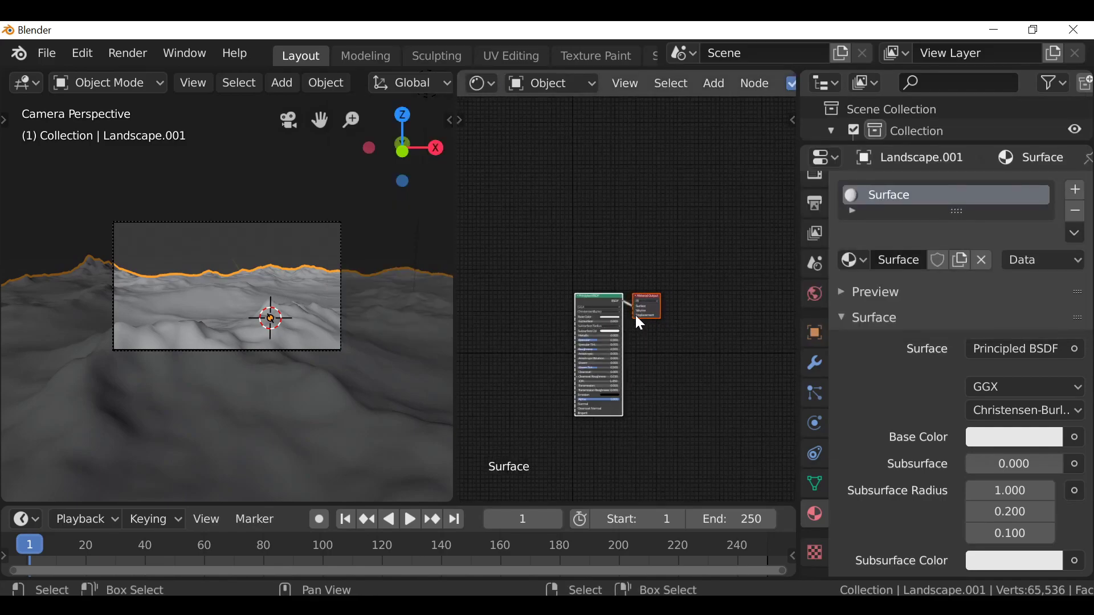
middle_drag(640, 323, 638, 297)
scroll(655, 290, up, 3)
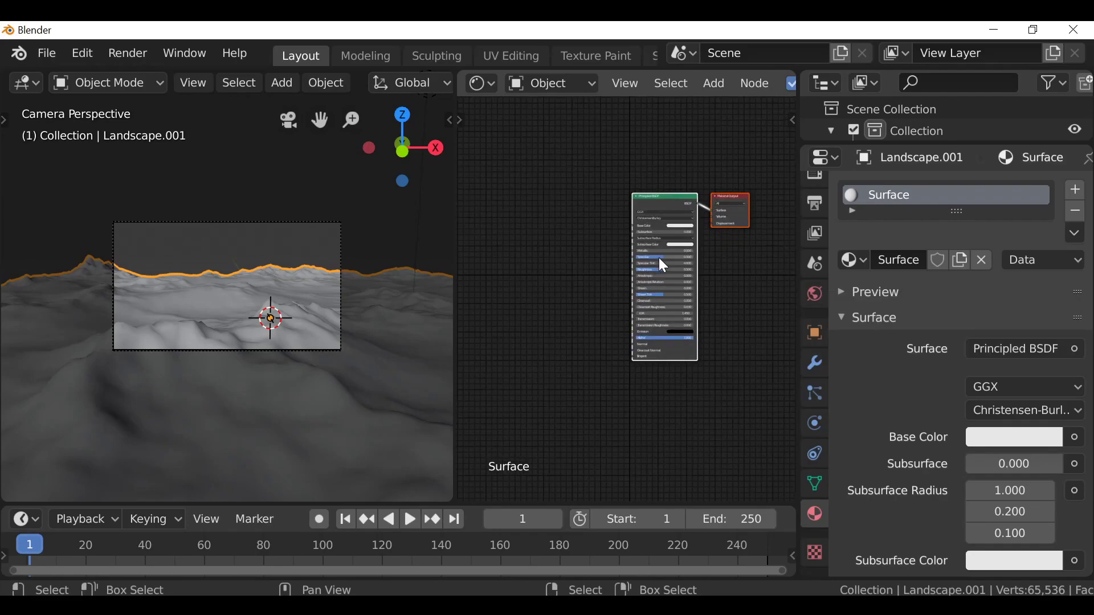
middle_drag(659, 258, 637, 214)
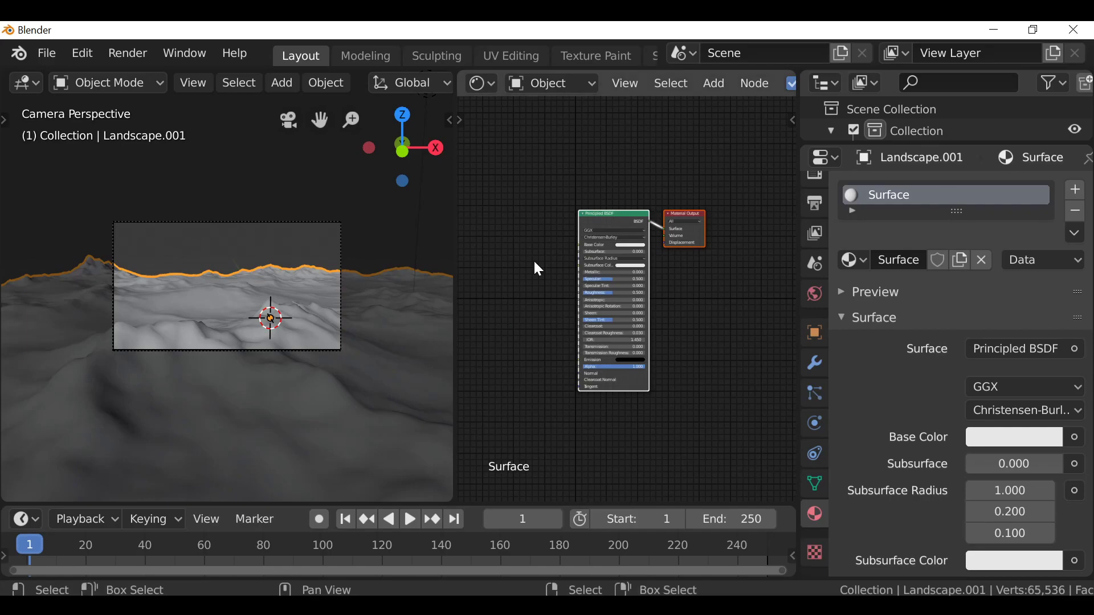
- Add an Image Texture node before the Principled BSDF in the Surface material
middle_drag(546, 276, 599, 275)
key(shift+a)
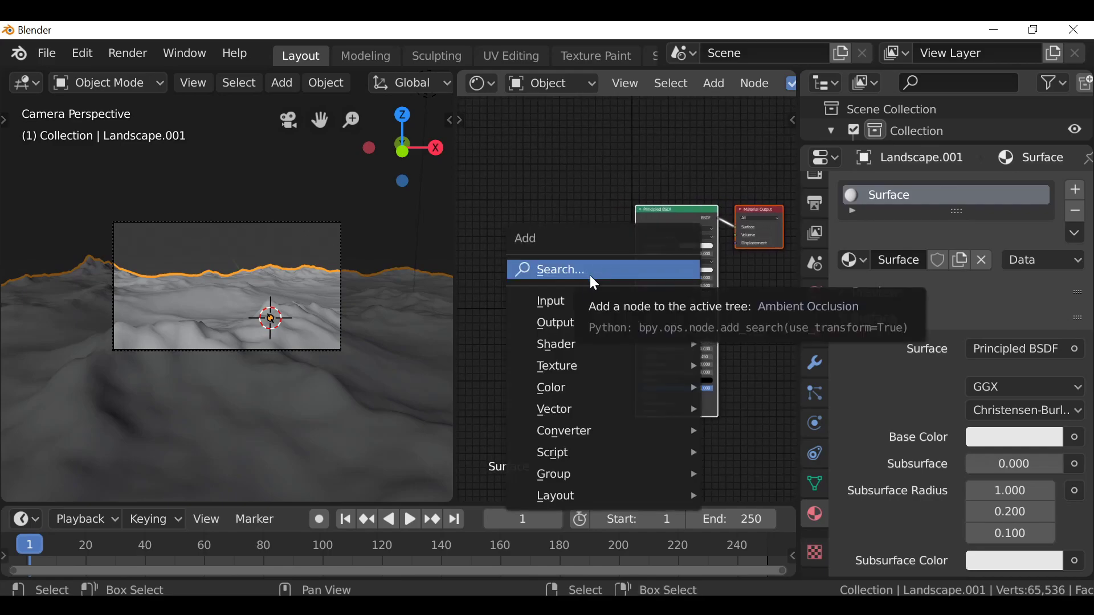
mouse_move(667, 366)
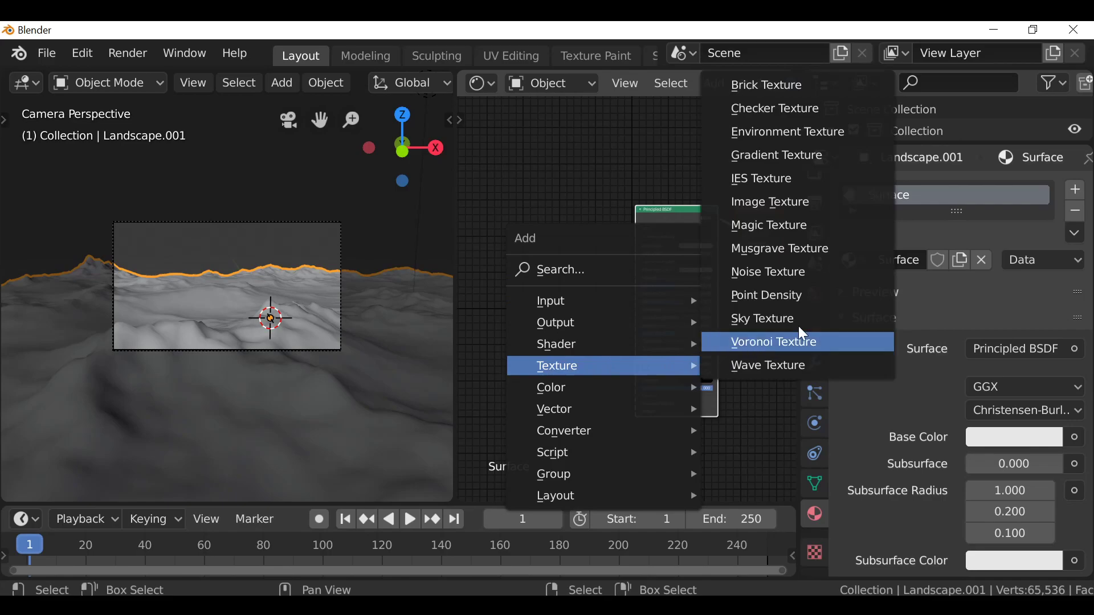
click(821, 203)
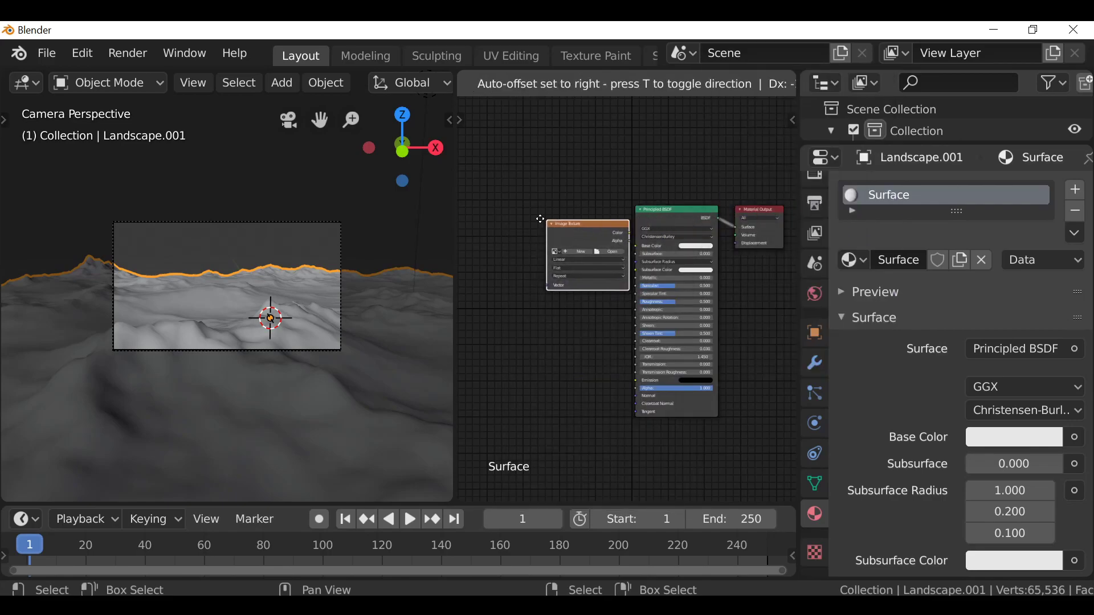
click(518, 217)
scroll(595, 236, up, 2)
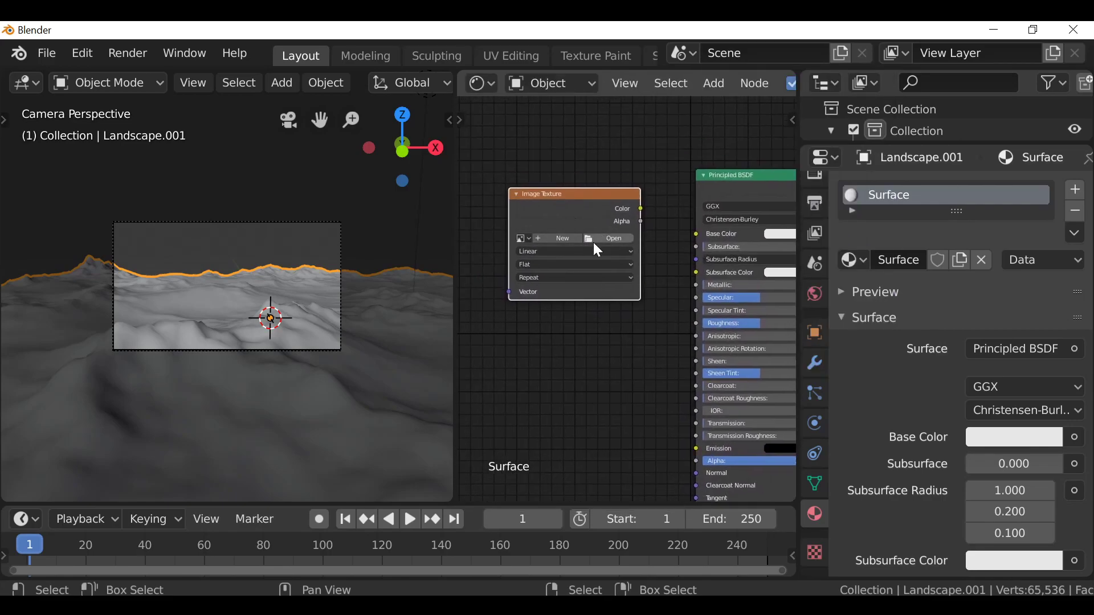
- Load T_RoughConcrete_D.png into the Image Texture node, connect its Color output to Base Color, and show the material preview
click(594, 223)
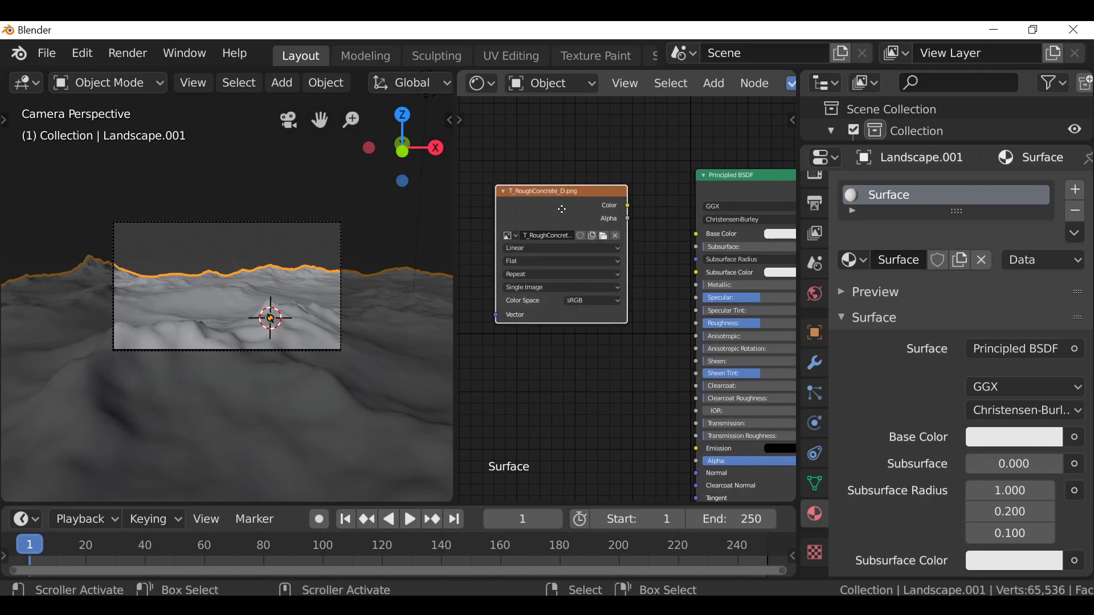
drag(562, 209, 564, 211)
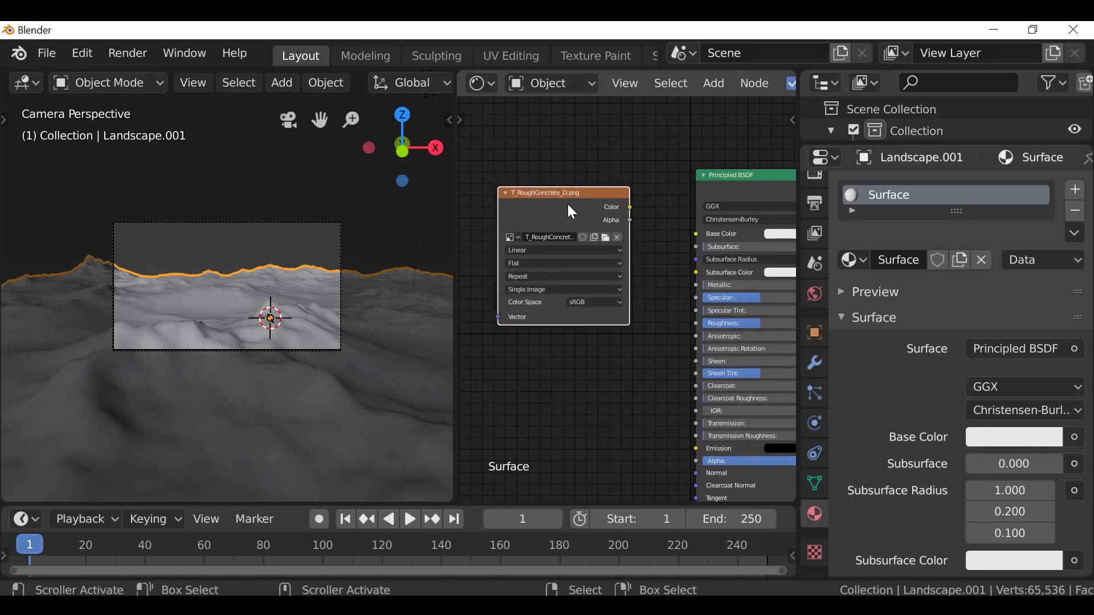
scroll(568, 207, up, 1)
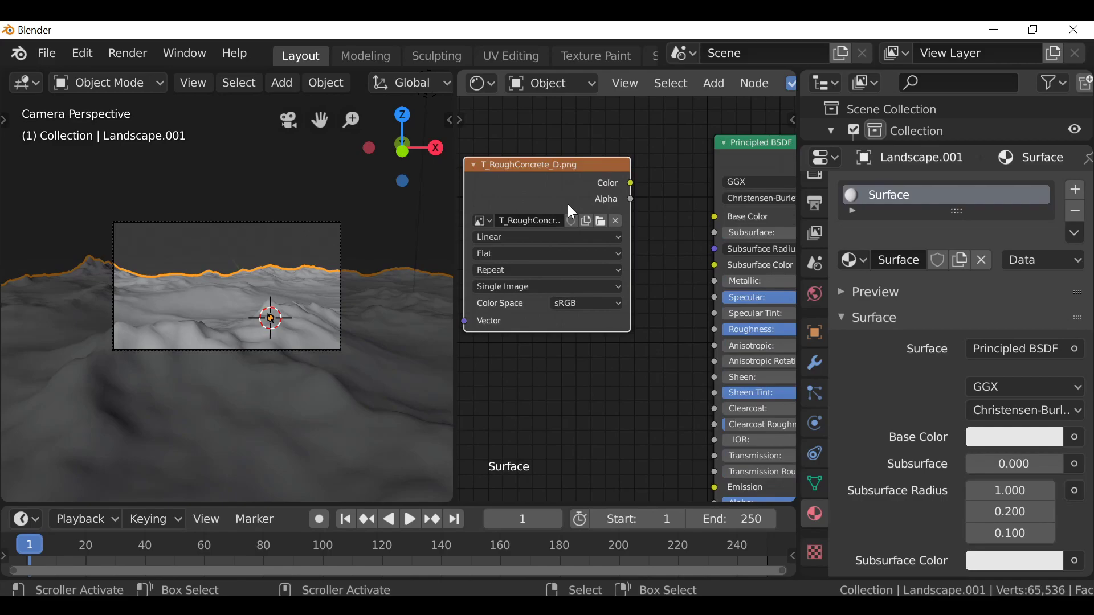
scroll(567, 204, up, 1)
scroll(568, 204, down, 2)
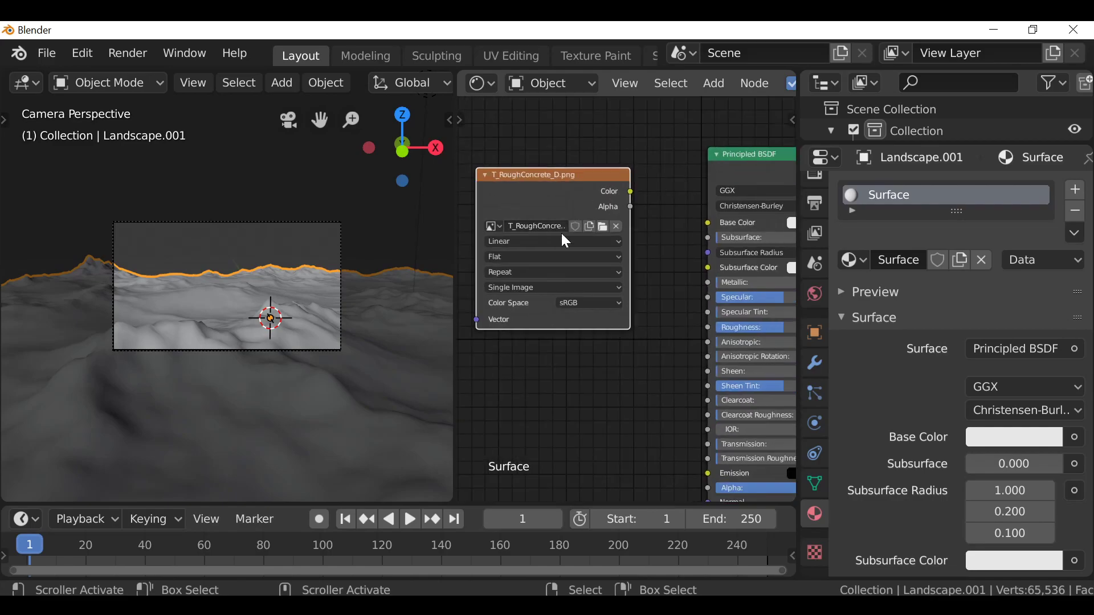
drag(631, 193, 709, 226)
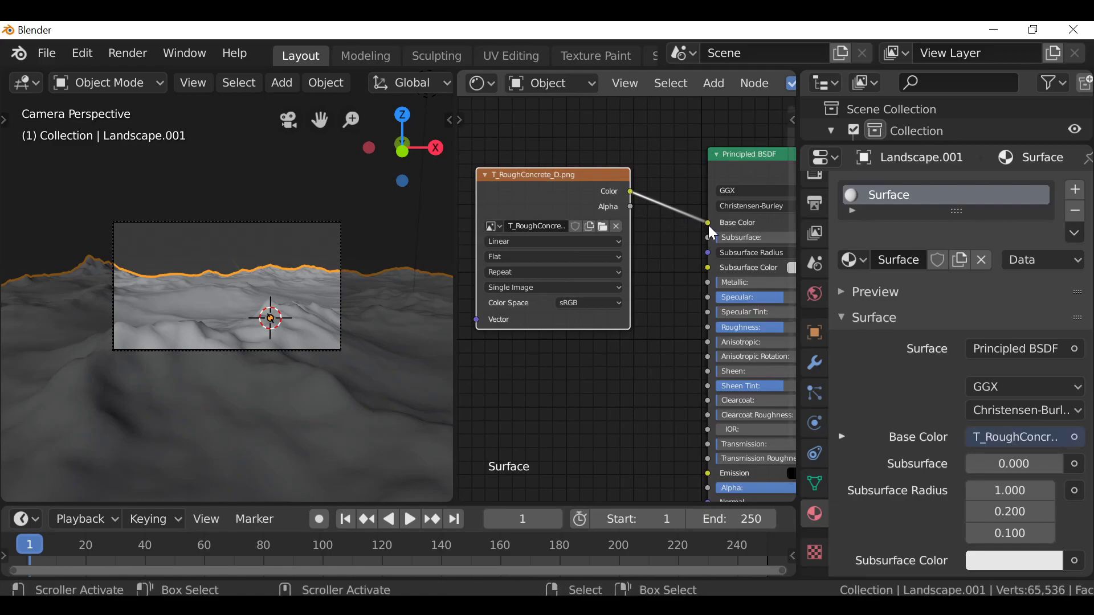
click(870, 296)
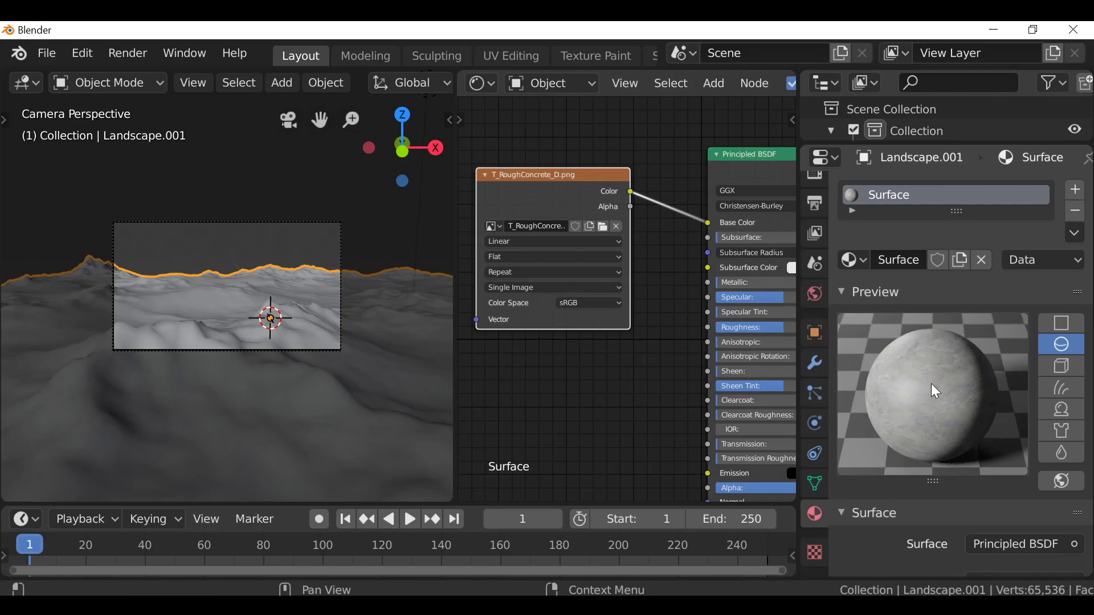
- Switch the camera viewport to rendered shading and frame the landscape surface in it
scroll(254, 354, up, 2)
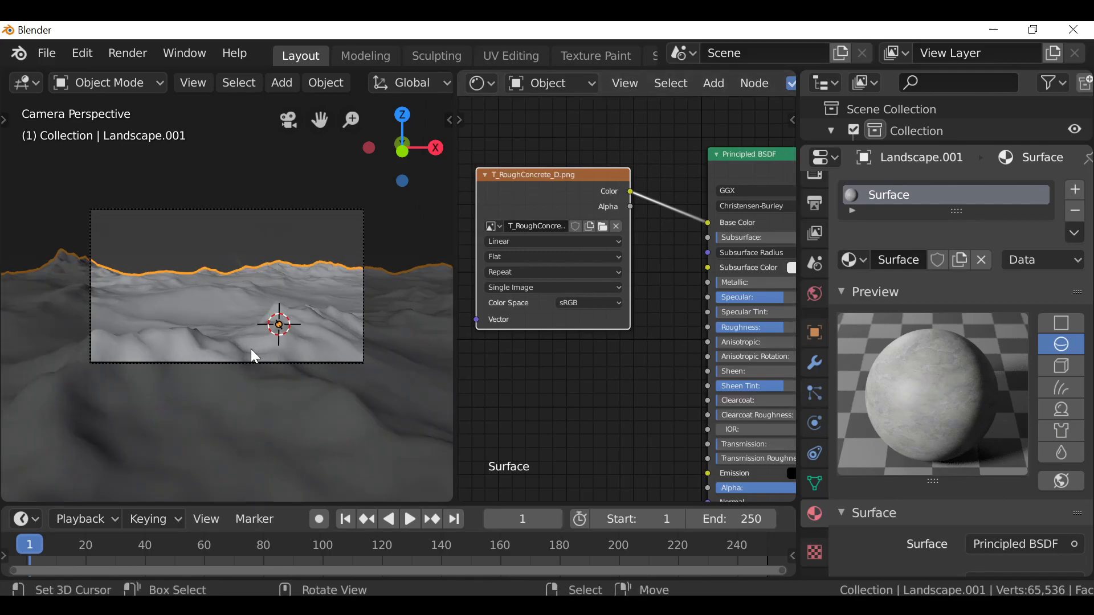
scroll(255, 356, up, 8)
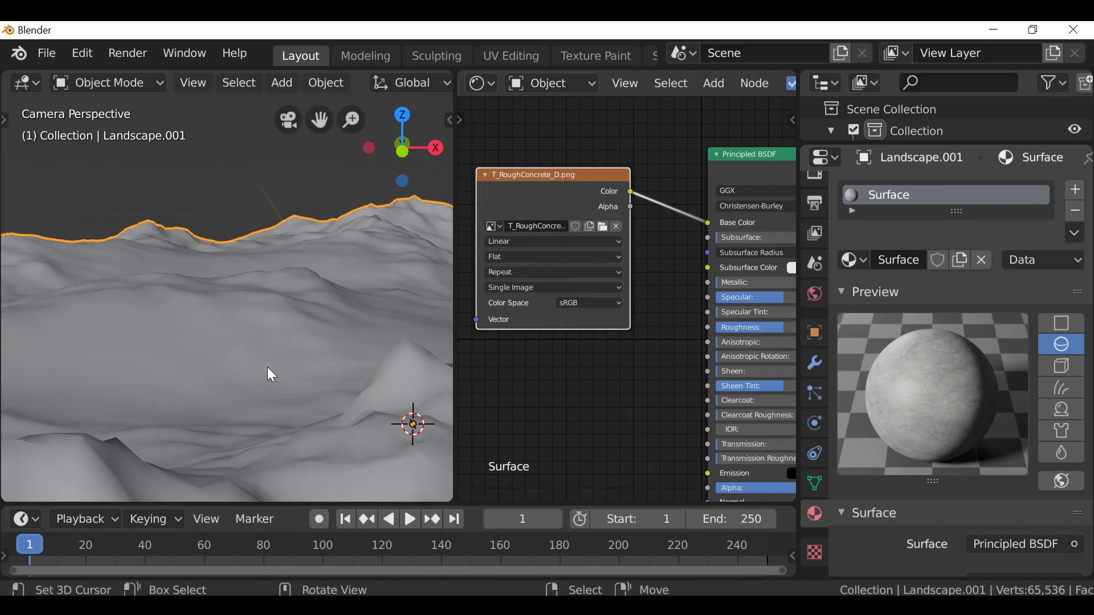
scroll(344, 83, down, 10)
scroll(347, 83, down, 5)
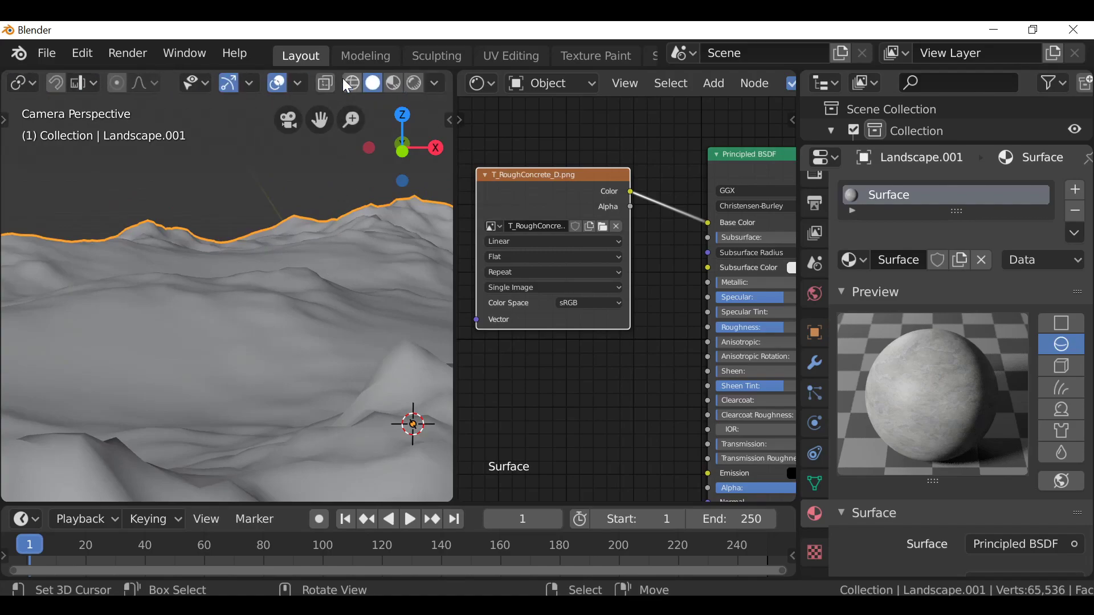
click(414, 84)
shift+middle_drag(327, 344, 299, 268)
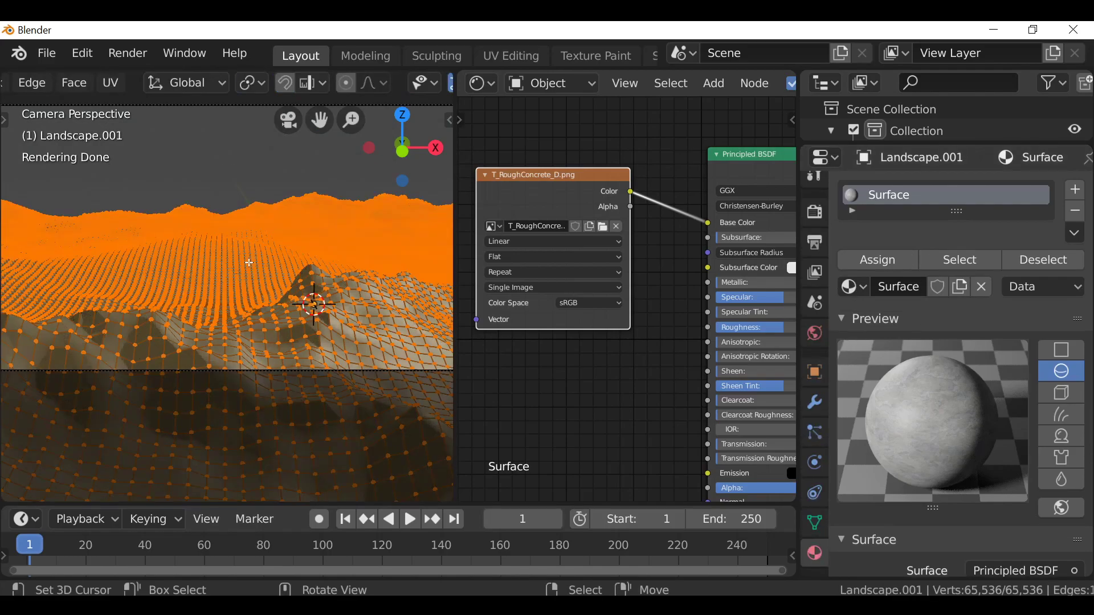
- Try to unwrap the whole landscape mesh with Follow Active Quads, and return to Object Mode
key(u)
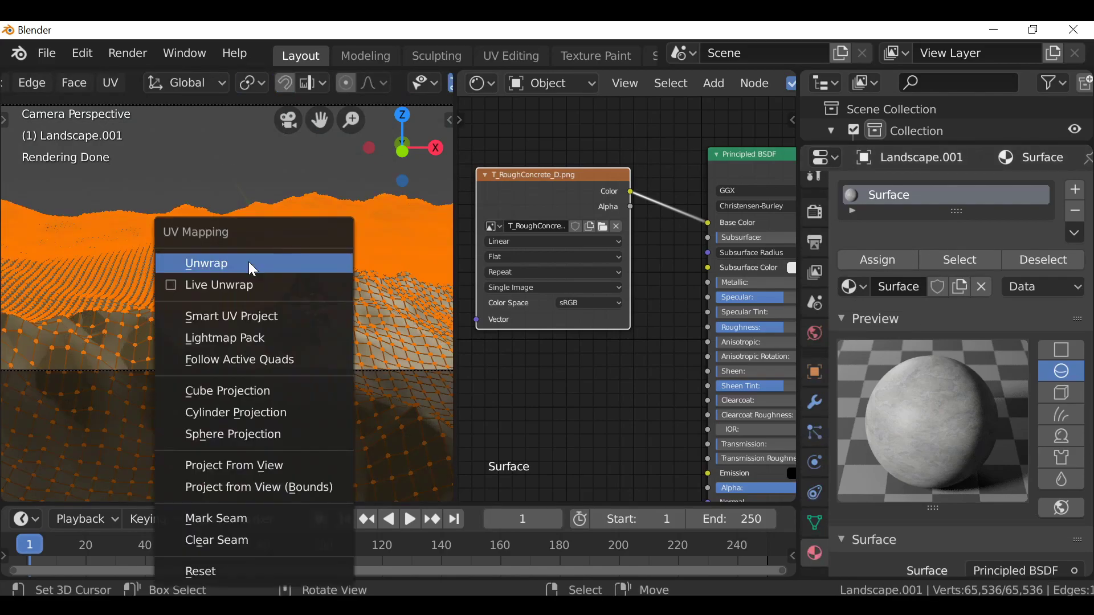
click(255, 361)
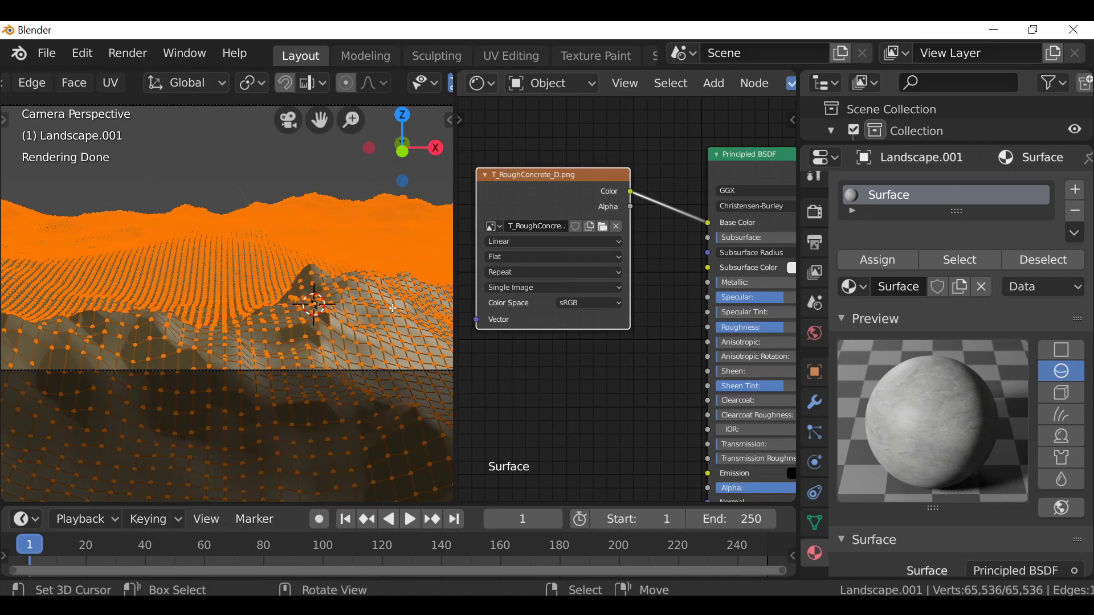
key(Tab)
- Add a Texture Coordinate node before the concrete image node and connect its Generated output to the image's Vector input
scroll(484, 351, down, 6)
middle_drag(483, 351, 685, 312)
middle_drag(635, 237, 620, 239)
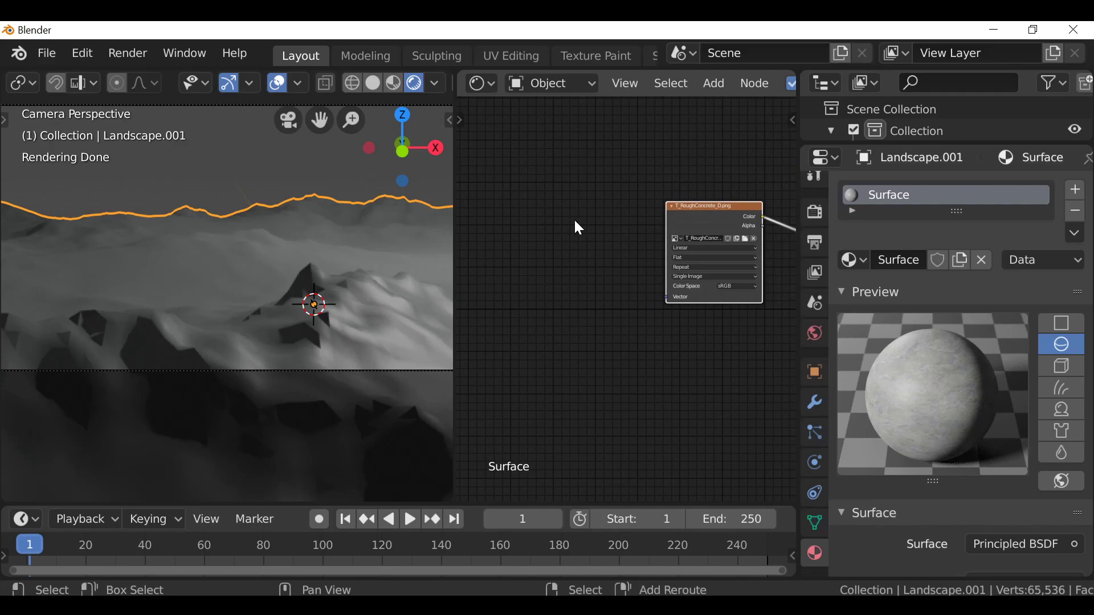
key(shift+a)
mouse_move(575, 222)
mouse_move(539, 158)
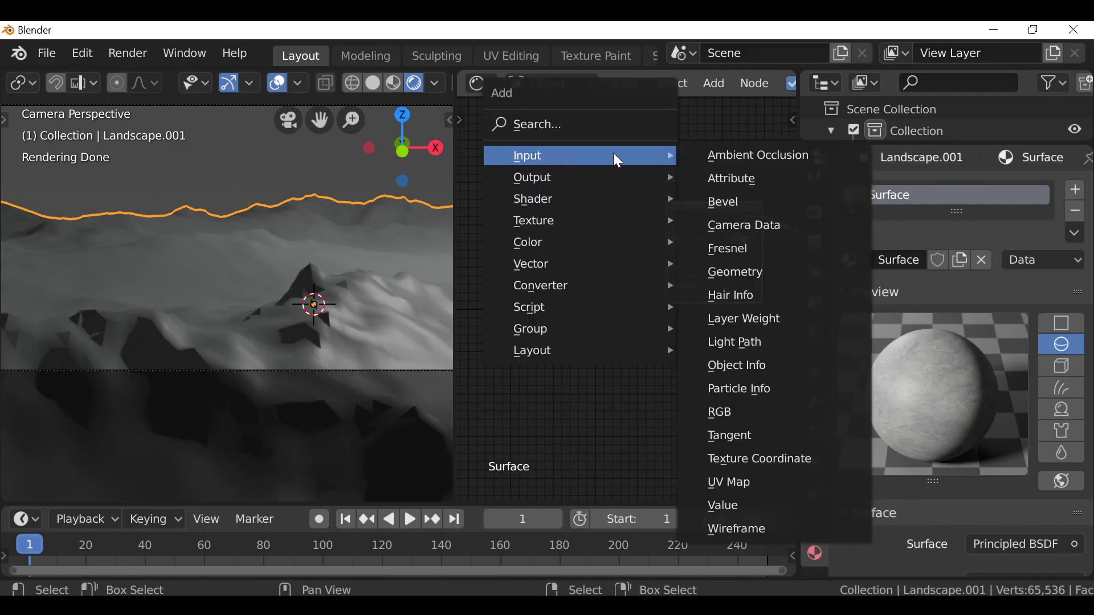
click(787, 460)
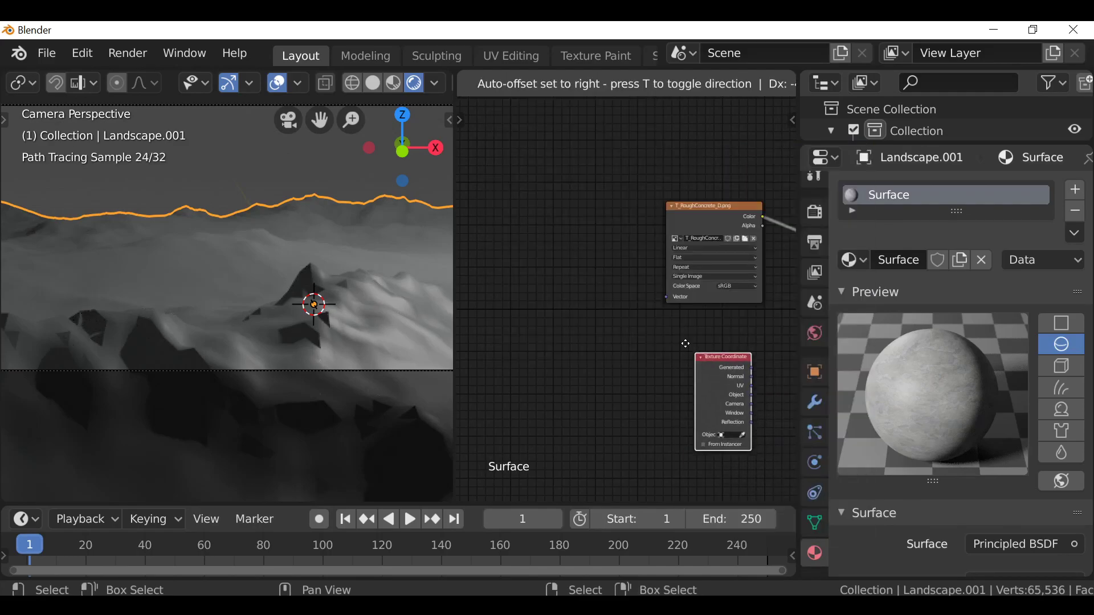
click(508, 205)
scroll(546, 249, up, 2)
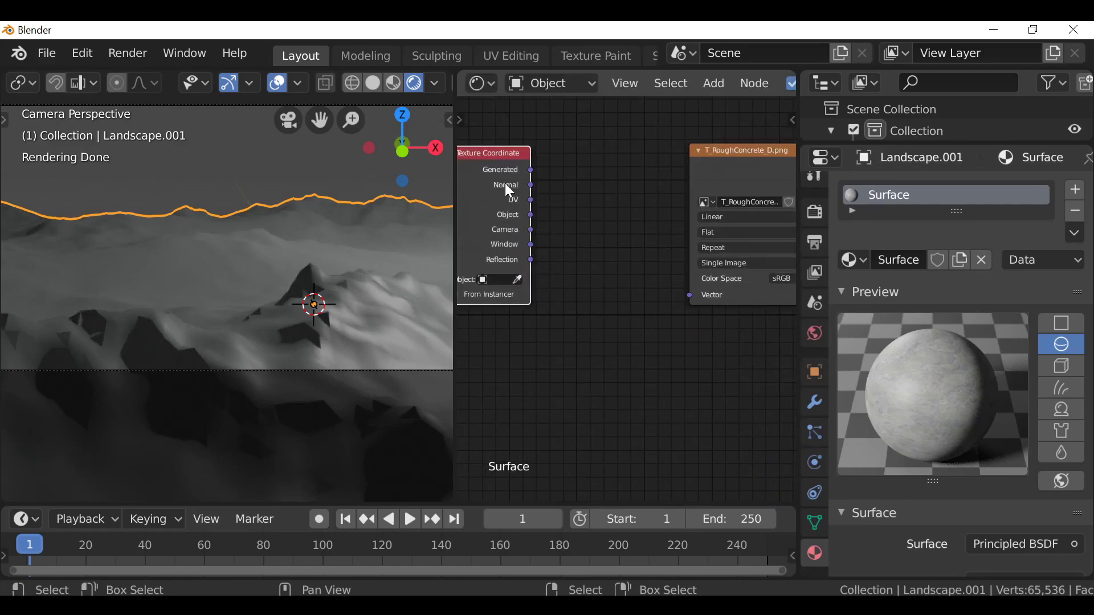
drag(532, 170, 692, 296)
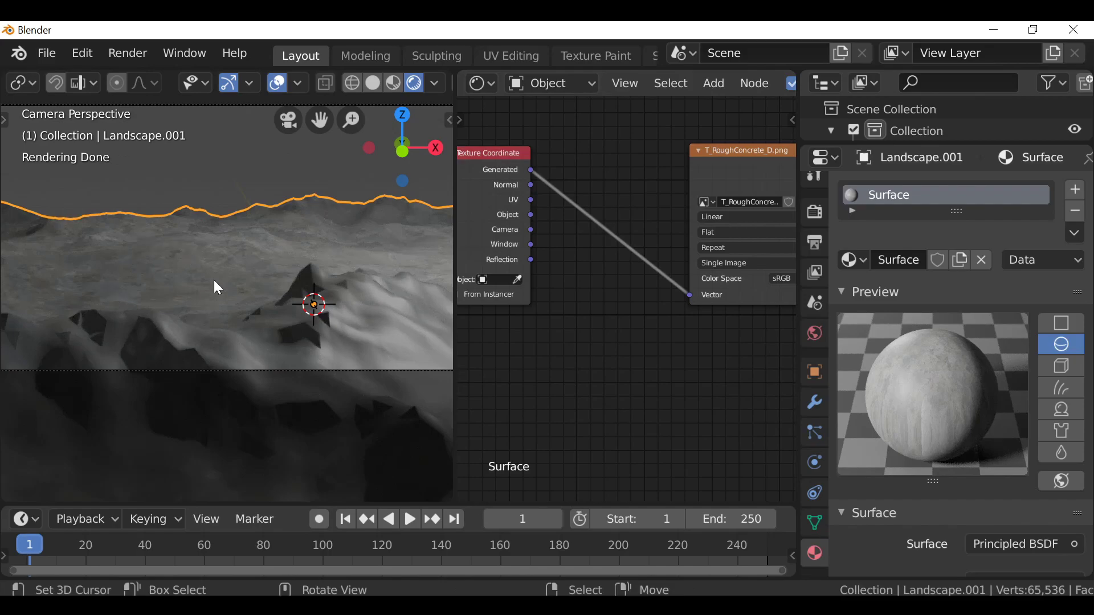
- Add a Mapping node on the link between the Texture Coordinate node and the concrete image node
scroll(220, 279, up, 1)
scroll(570, 265, down, 1)
key(shift+a)
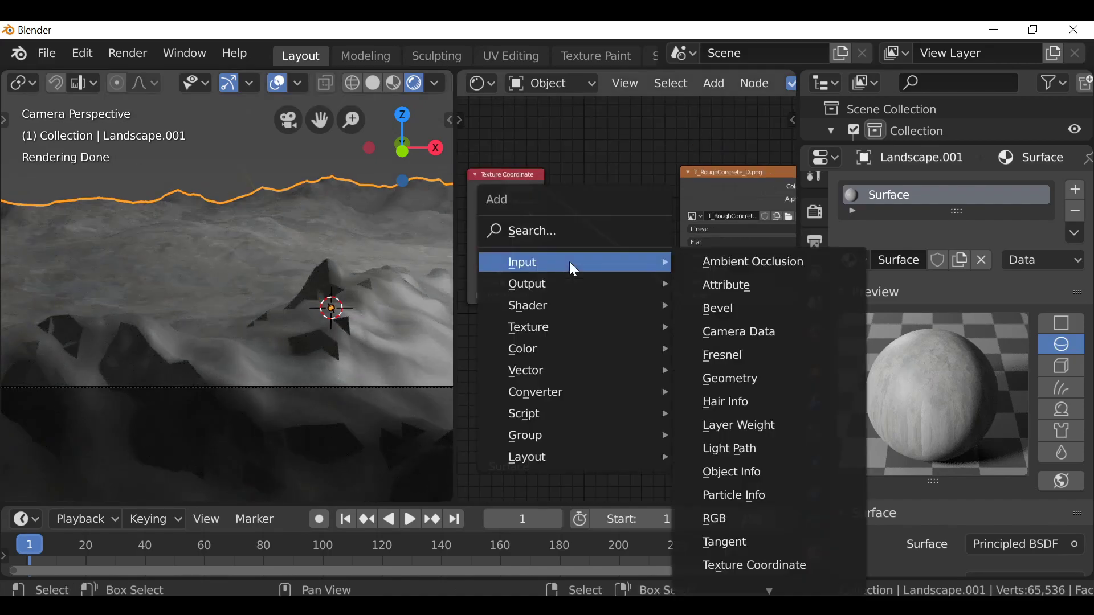
mouse_move(527, 372)
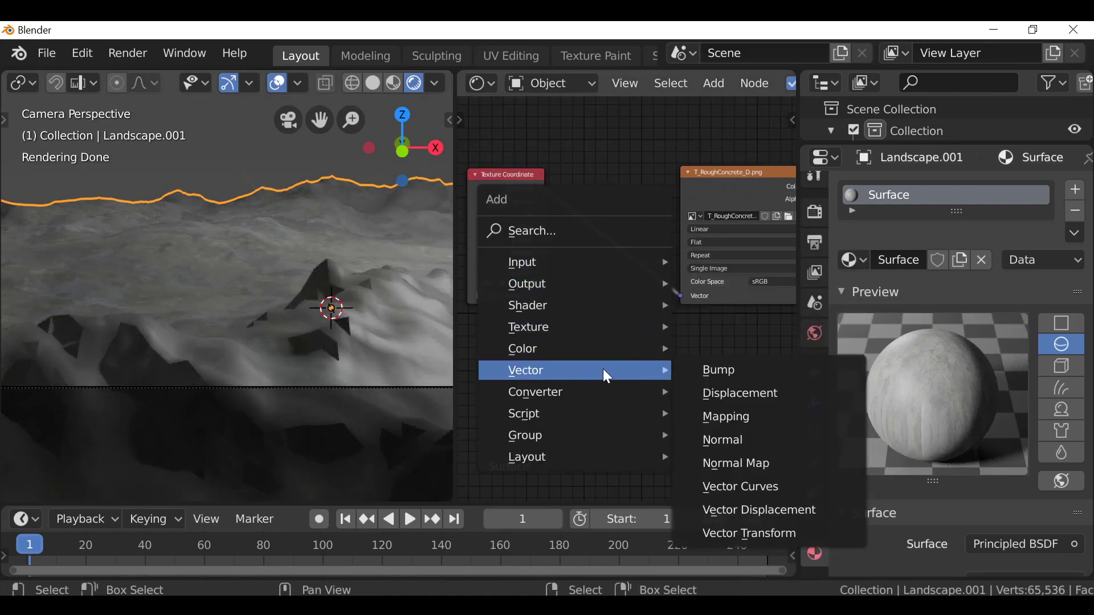
click(758, 421)
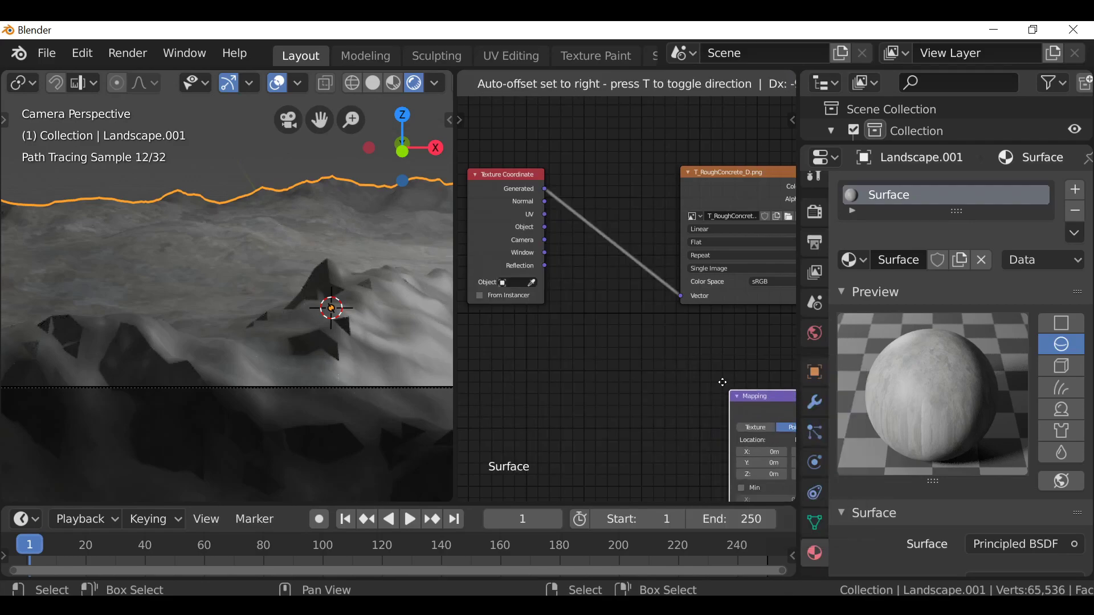
click(500, 193)
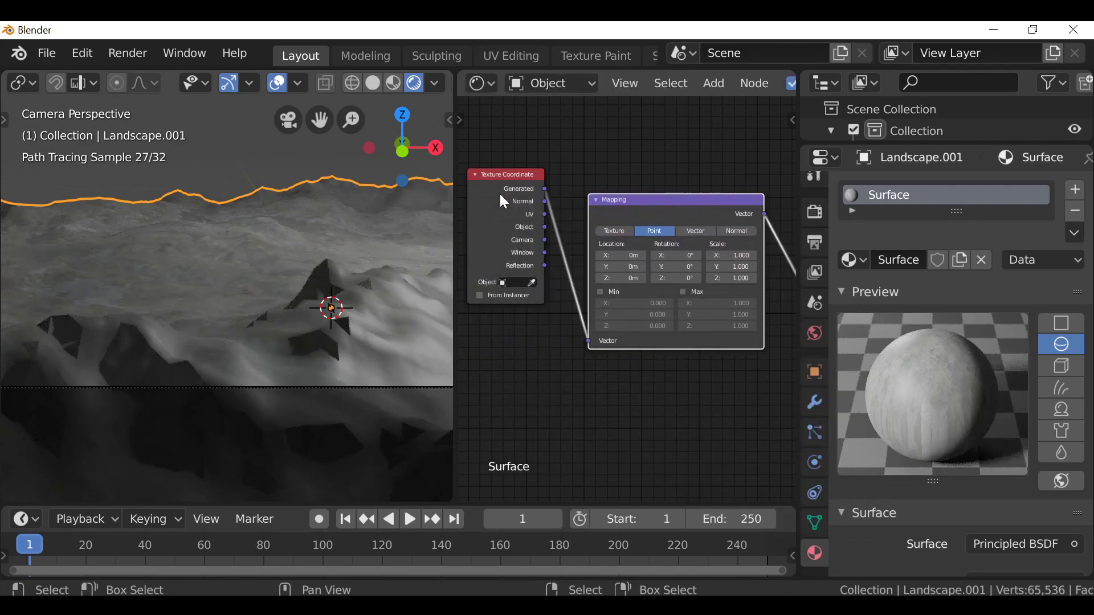
- Set the Mapping node's X, Y and Z scale to 10
scroll(600, 319, up, 1)
scroll(502, 313, up, 2)
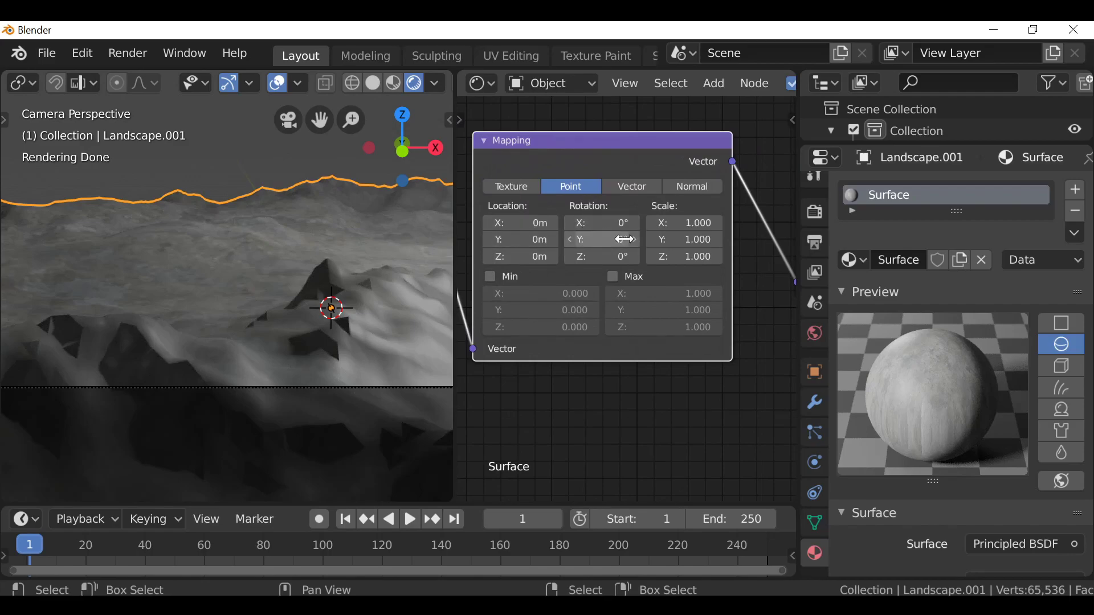
scroll(705, 239, up, 1)
drag(706, 230, 712, 210)
text(10)
key(Return)
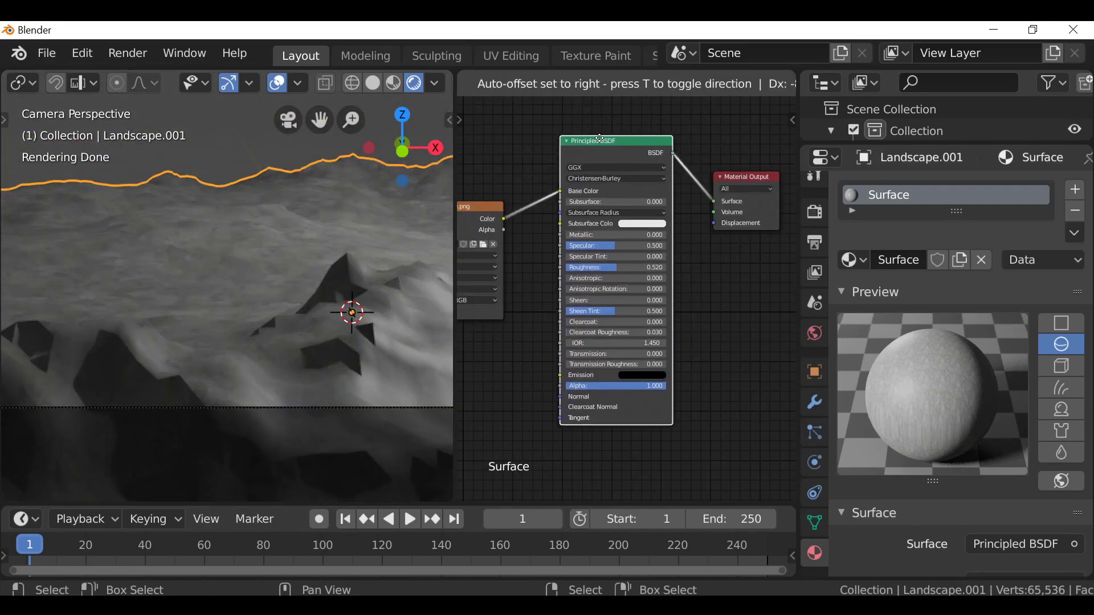
- Move the Principled BSDF node up and place a new Displacement node between it and the concrete image node
drag(598, 150, 595, 122)
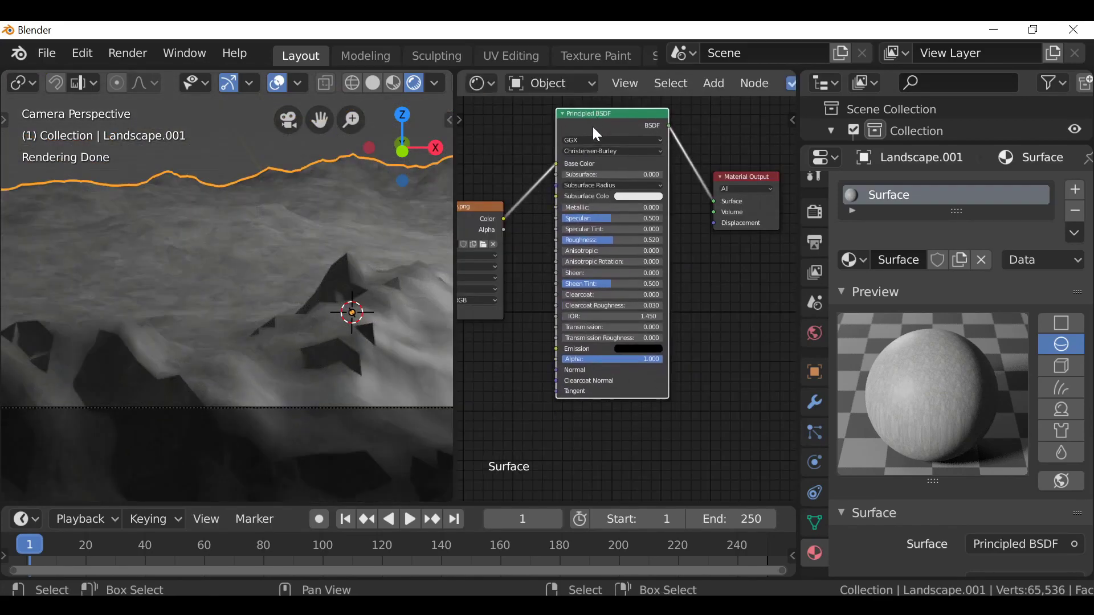
key(shift+a)
mouse_move(504, 281)
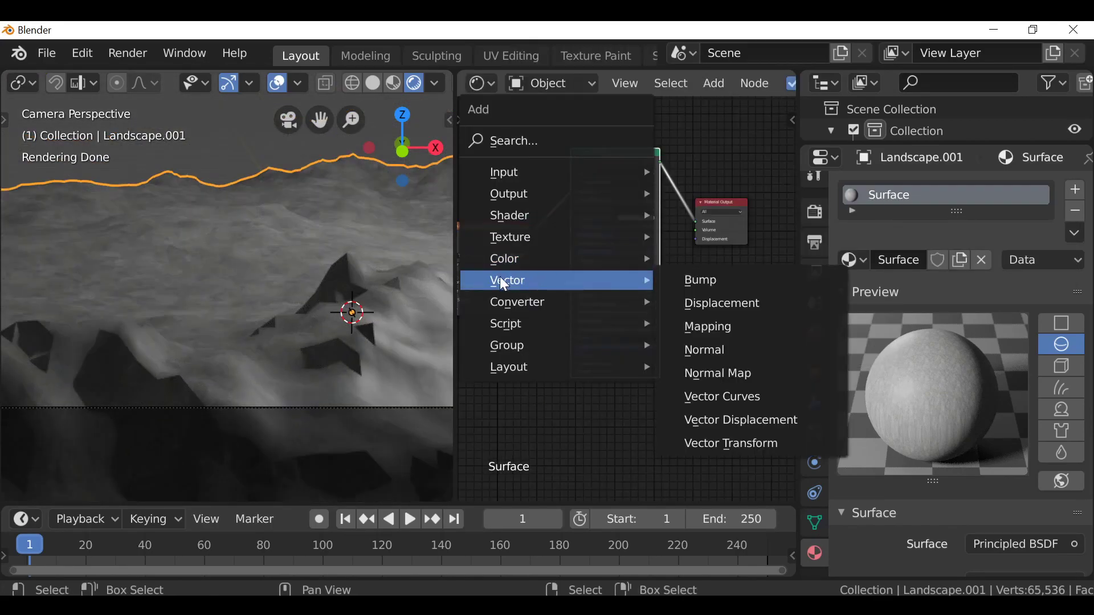
click(741, 304)
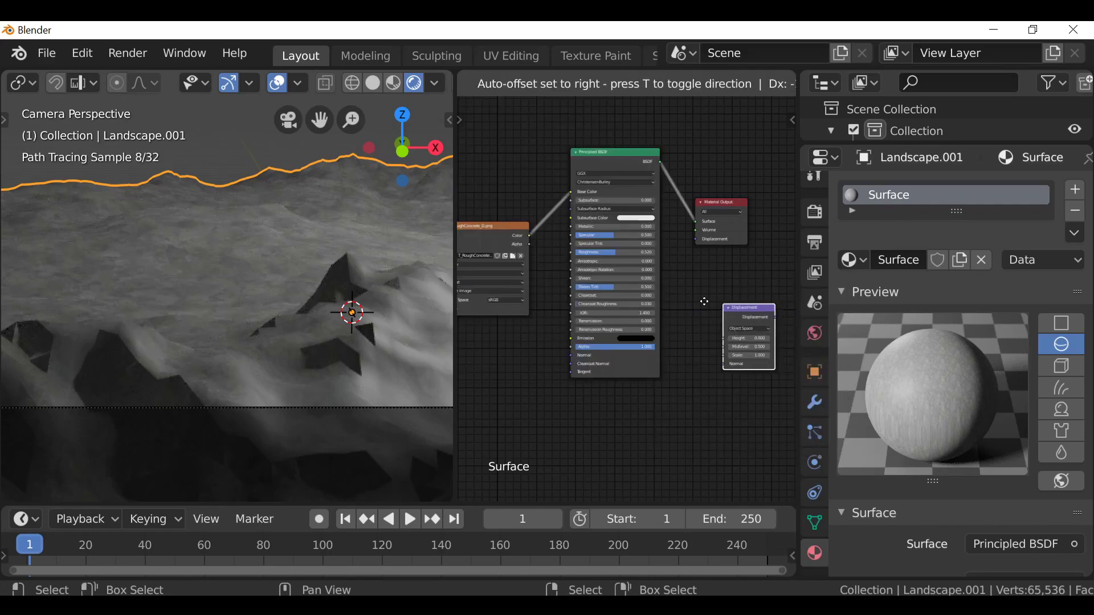
click(584, 387)
middle_drag(551, 355, 633, 266)
scroll(632, 266, up, 2)
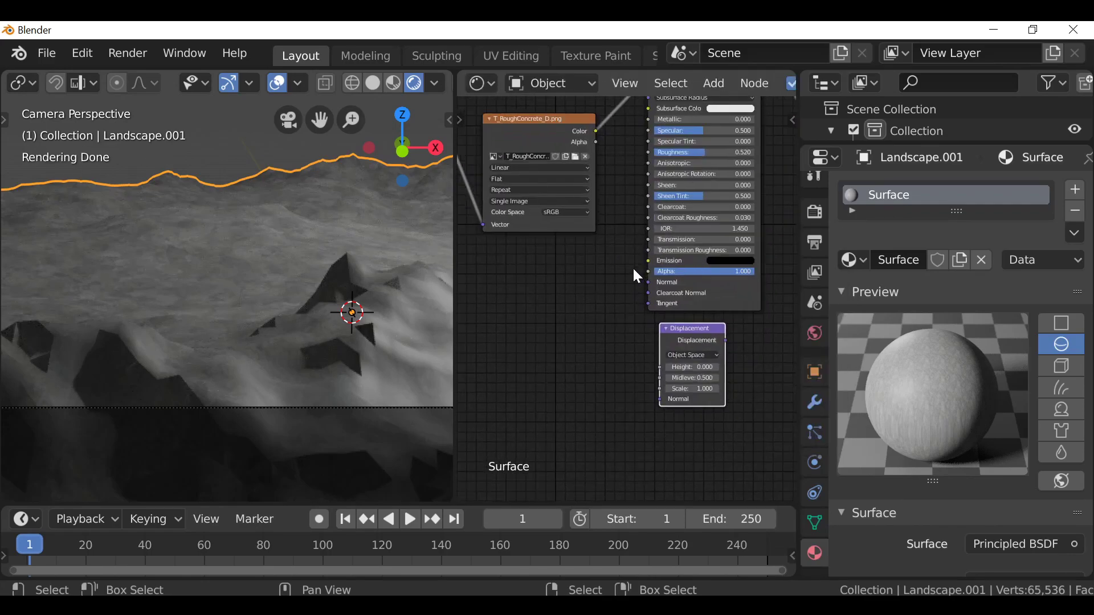
drag(684, 331, 639, 201)
scroll(569, 186, up, 2)
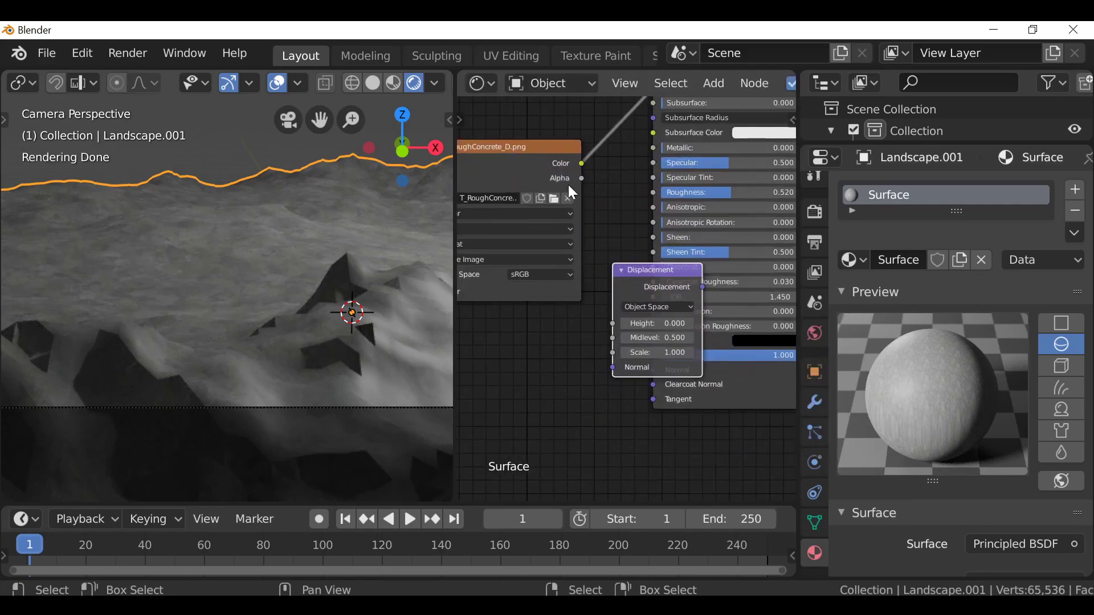
- Connect the concrete image's Color output to the Displacement node's Height, and its Displacement output to the Material Output's Displacement input
drag(583, 163, 614, 327)
scroll(643, 318, down, 1)
middle_drag(642, 318, 514, 337)
drag(527, 301, 666, 288)
middle_drag(666, 289, 542, 316)
scroll(650, 335, up, 2)
middle_drag(650, 335, 620, 349)
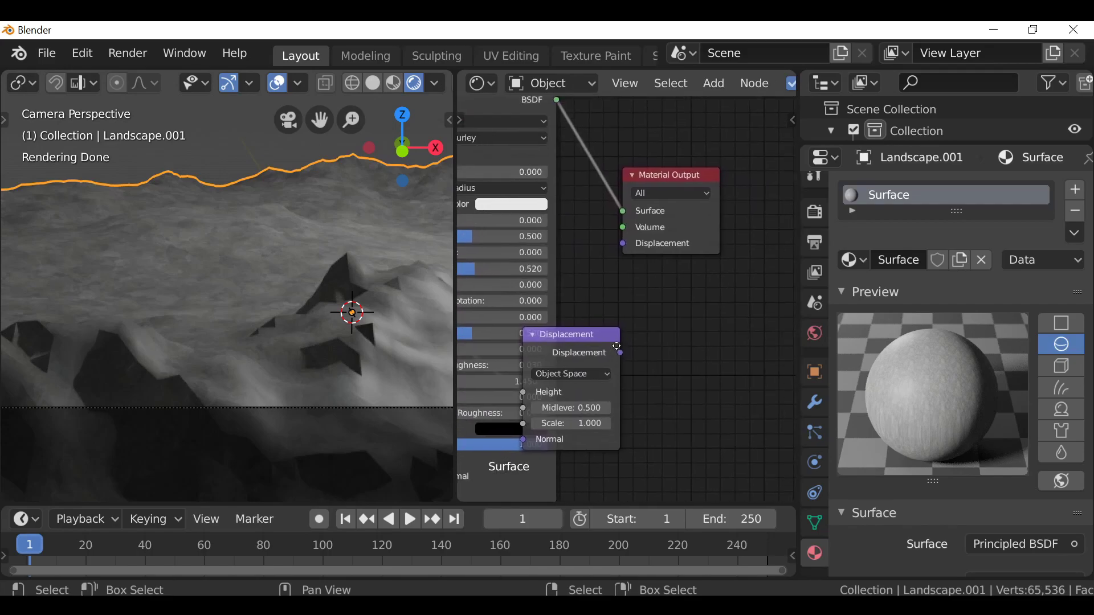
drag(675, 171, 727, 162)
click(618, 356)
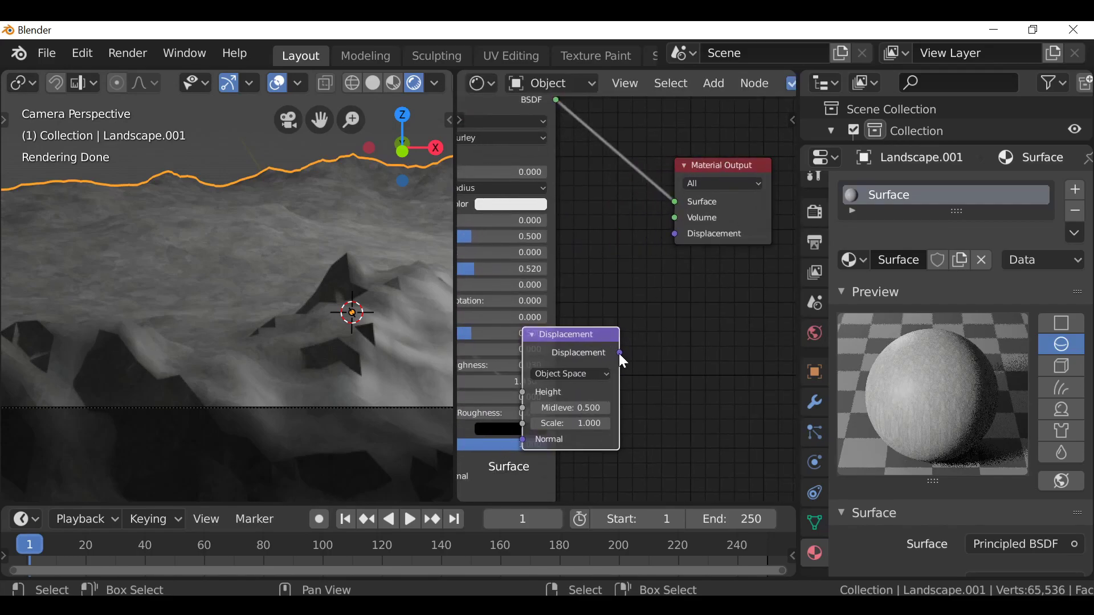
drag(620, 353, 677, 234)
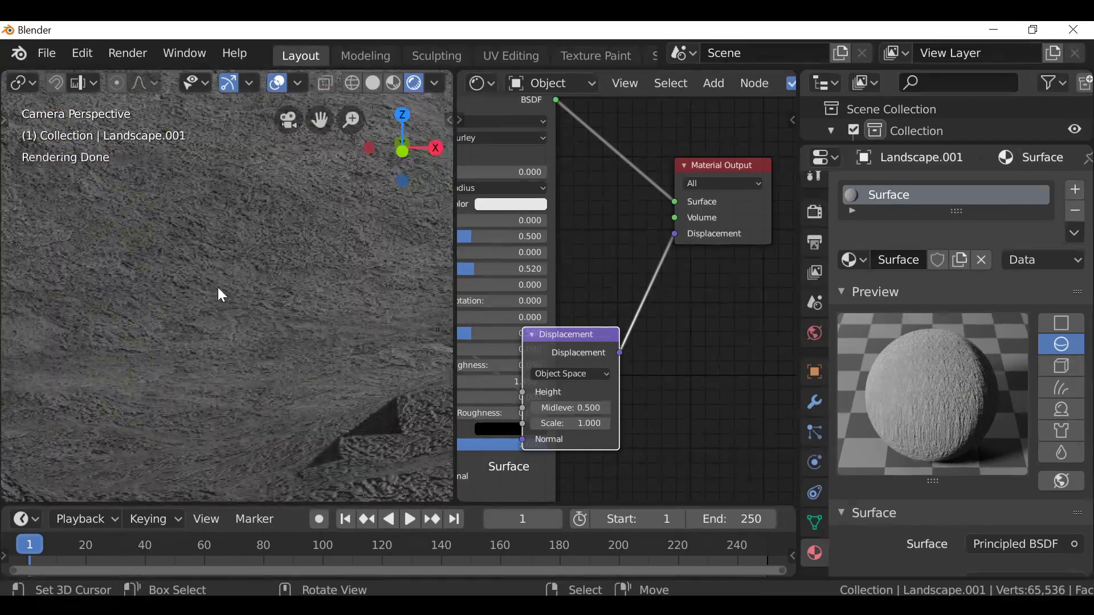
- Set the Displacement node's Scale to 0.180 to soften the rough relief on the landscape
scroll(230, 320, down, 3)
shift+middle_drag(238, 350, 246, 228)
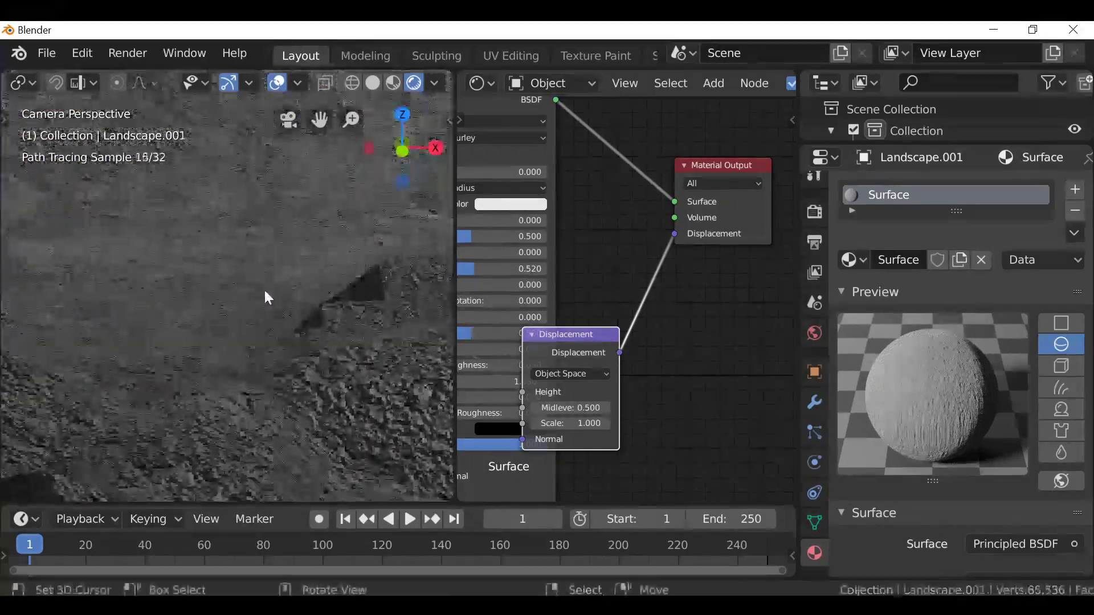
shift+middle_drag(265, 313, 247, 222)
shift+middle_drag(327, 334, 306, 324)
drag(580, 331, 587, 329)
scroll(650, 291, up, 1)
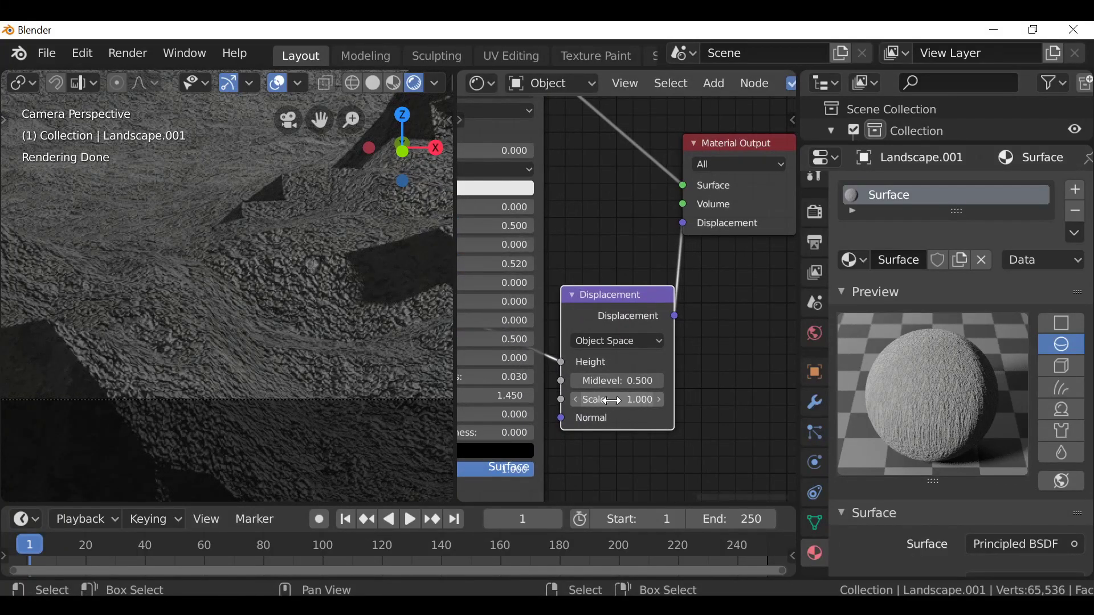
drag(621, 399, 506, 369)
mouse_move(599, 399)
mouse_down()
mouse_move(587, 399)
mouse_move(614, 406)
mouse_up()
scroll(615, 406, down, 2)
drag(716, 218, 623, 399)
- Widen the 3D viewport and render the camera view with Cycles
drag(452, 261, 730, 275)
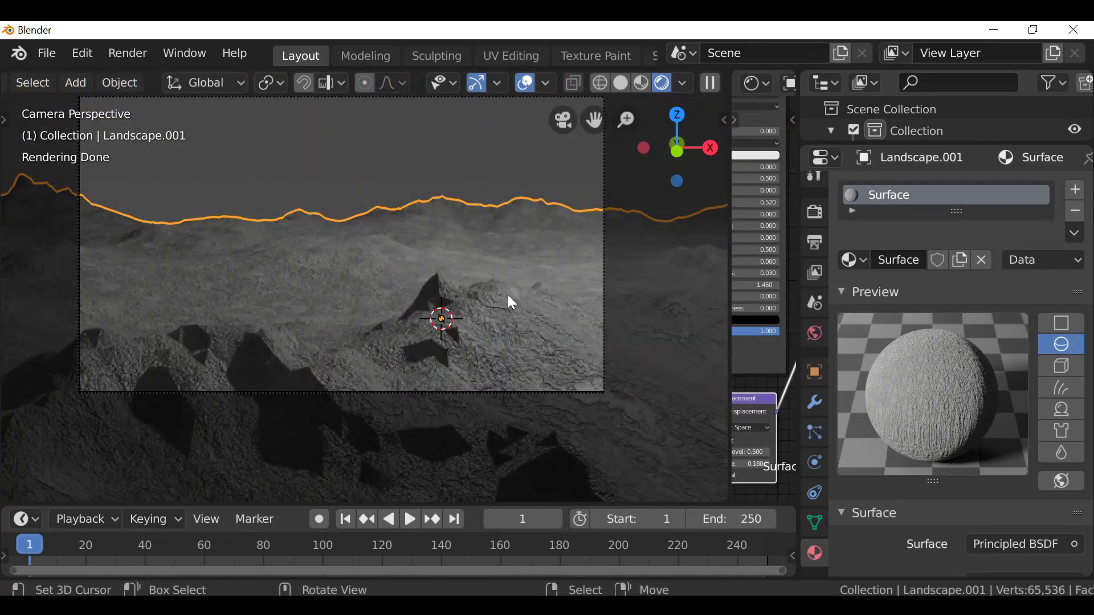
key(F12)
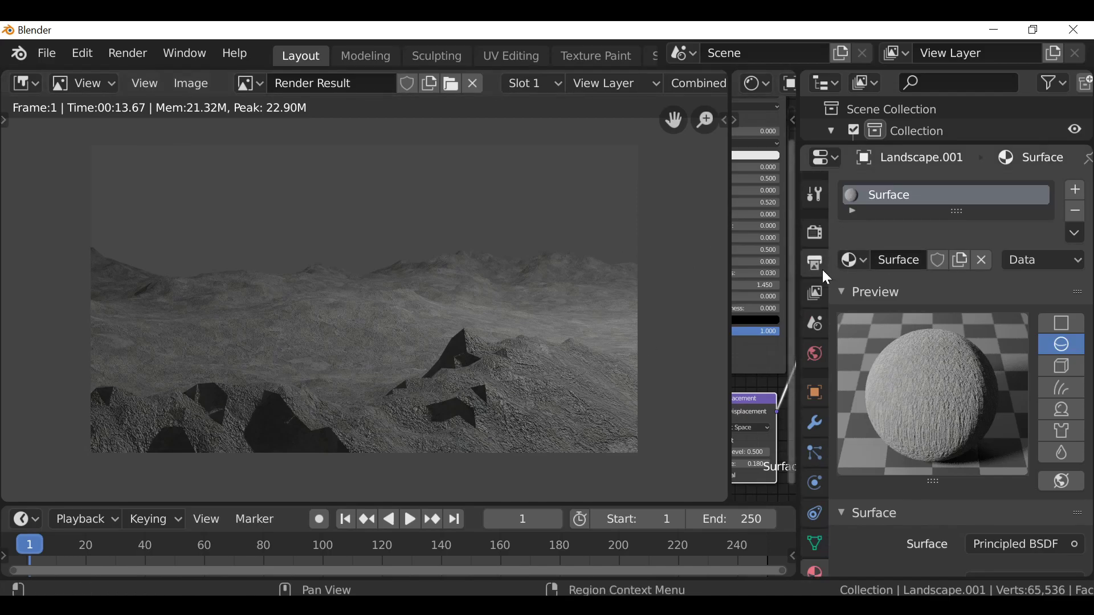
- Set the render engine to Eevee and render the camera view into Slot 2
click(817, 239)
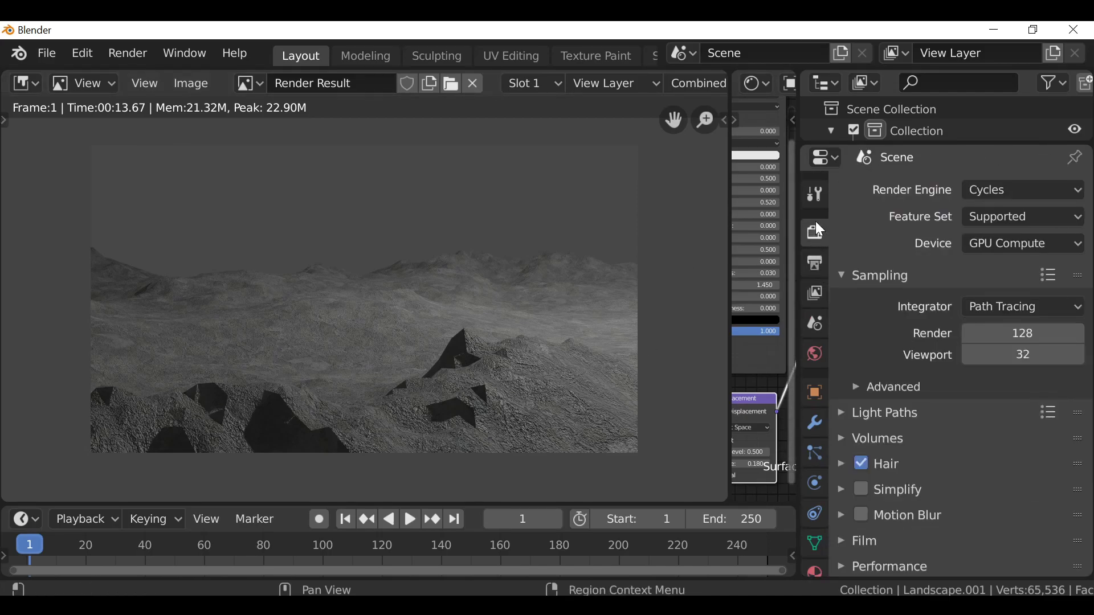
click(973, 188)
click(987, 220)
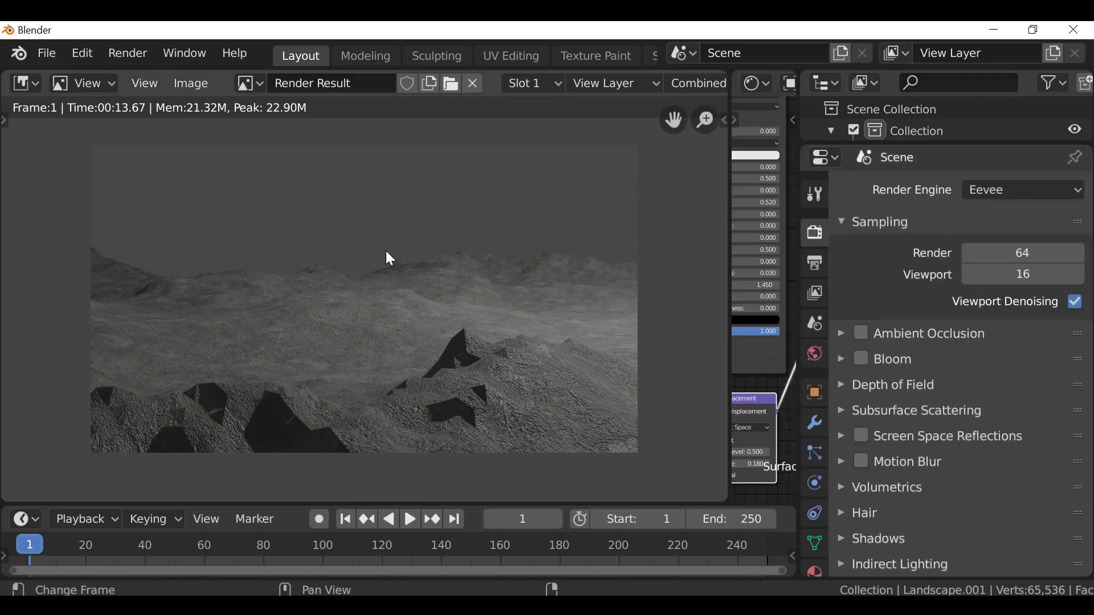
key(j)
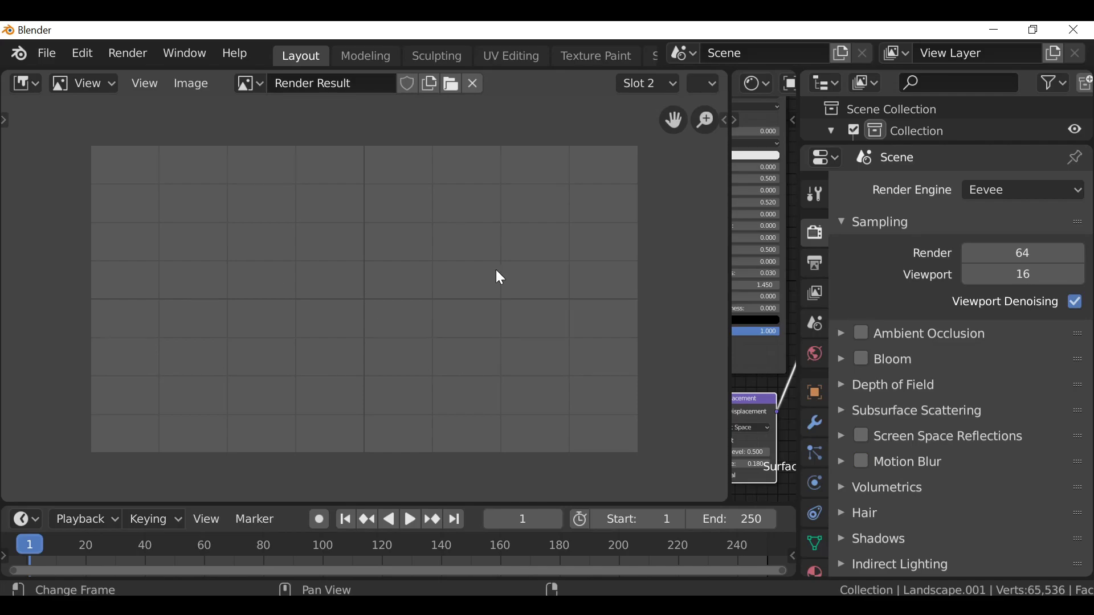
key(F12)
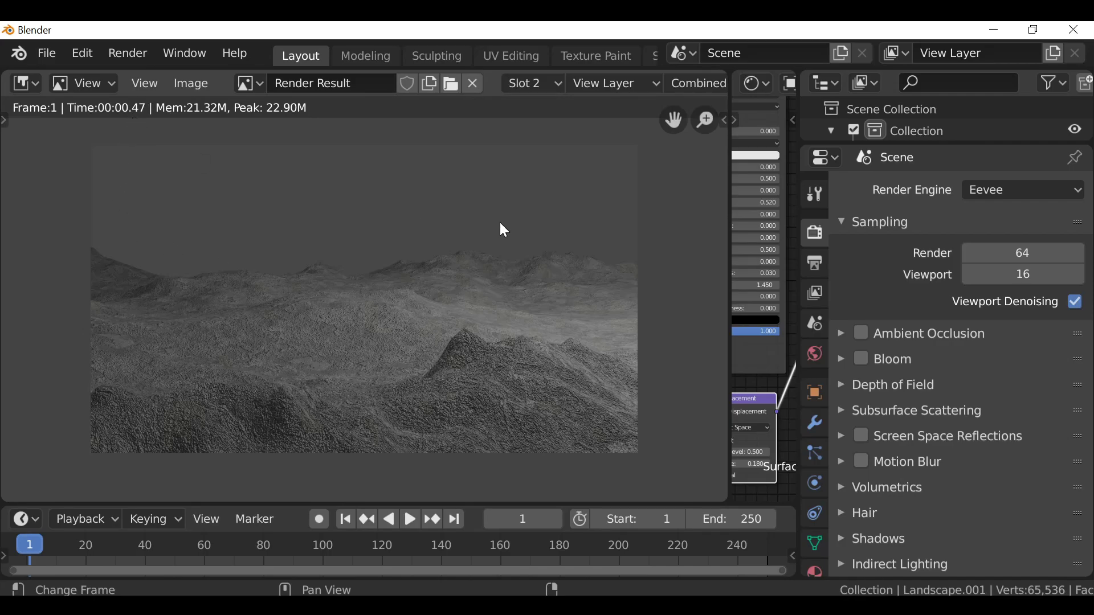
- Compare the renders in Slot 1 and Slot 2, close the render result, and return the viewport to the camera view
key(j)
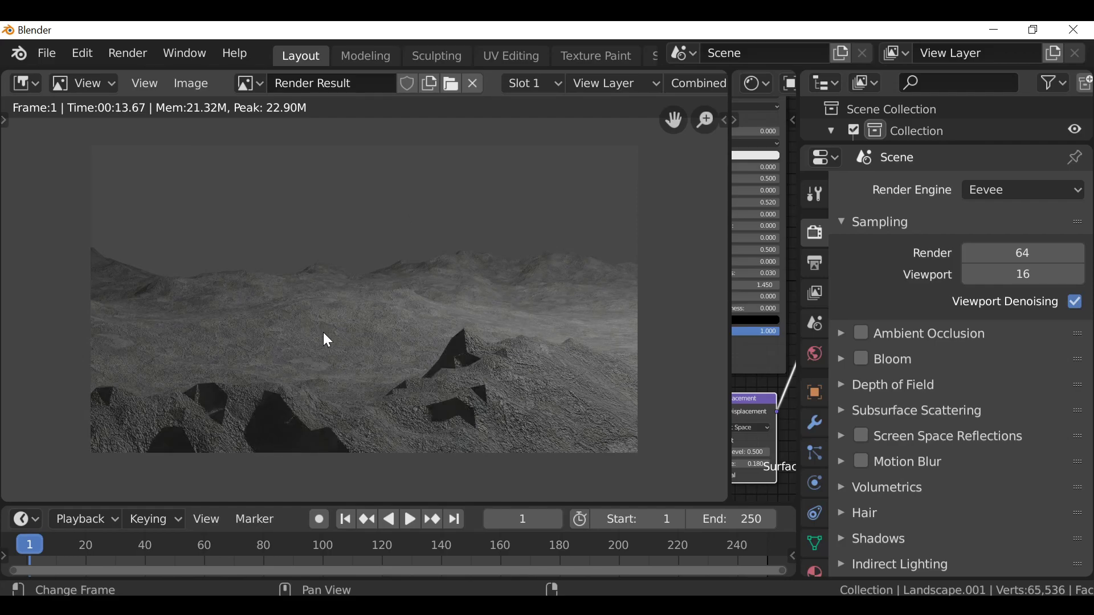
key(j)
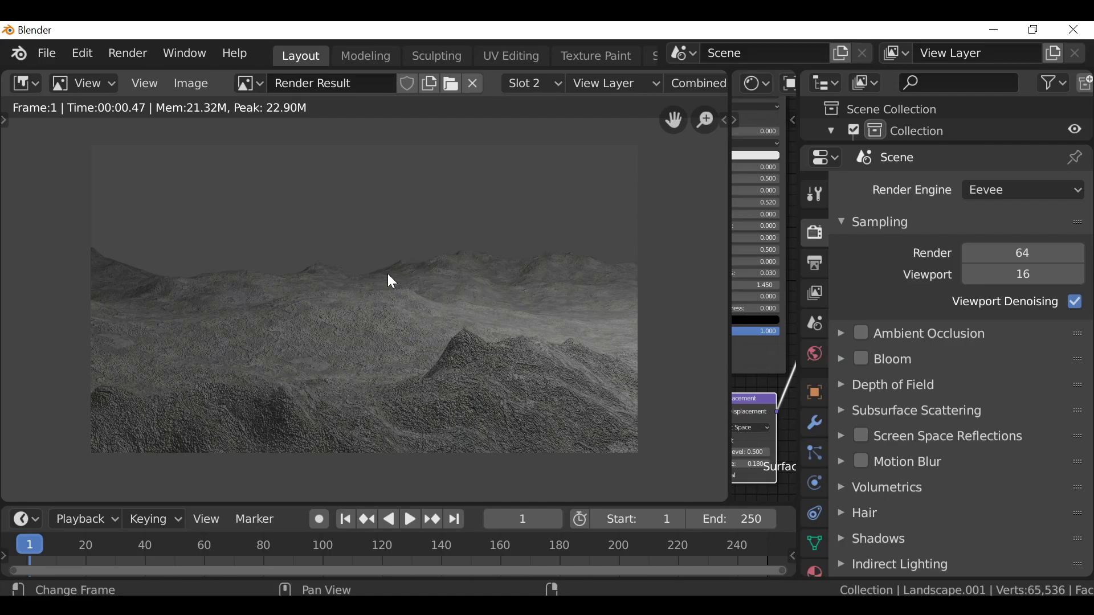
key(Escape)
scroll(358, 275, down, 2)
scroll(388, 302, up, 2)
middle_drag(460, 303, 405, 303)
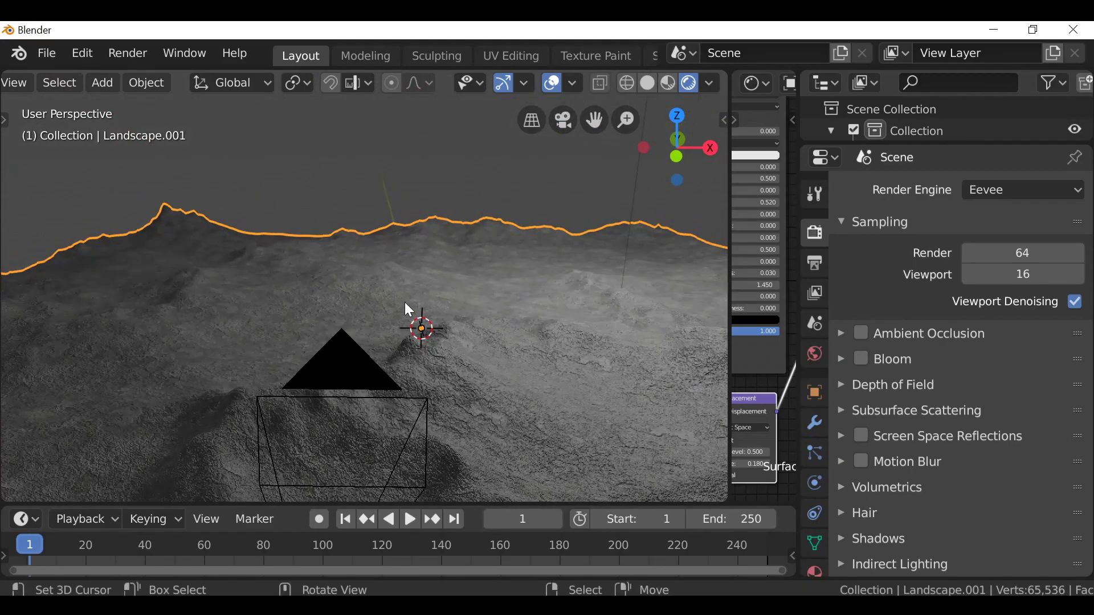
key(KP_0)
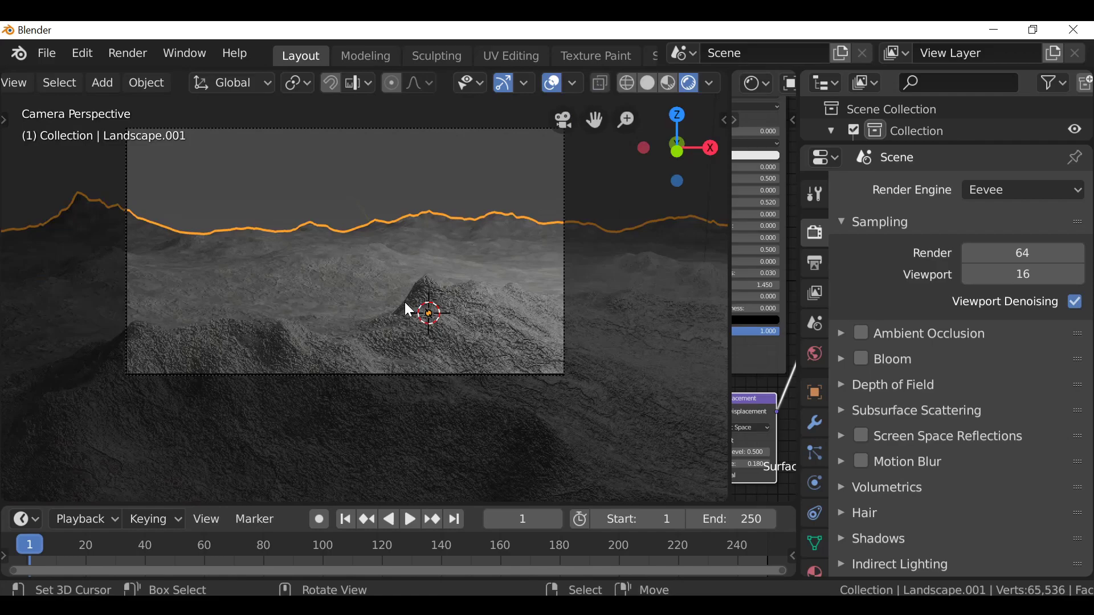
- Show the landscape in wireframe shading and enter Edit Mode
scroll(370, 296, down, 7)
scroll(342, 321, up, 2)
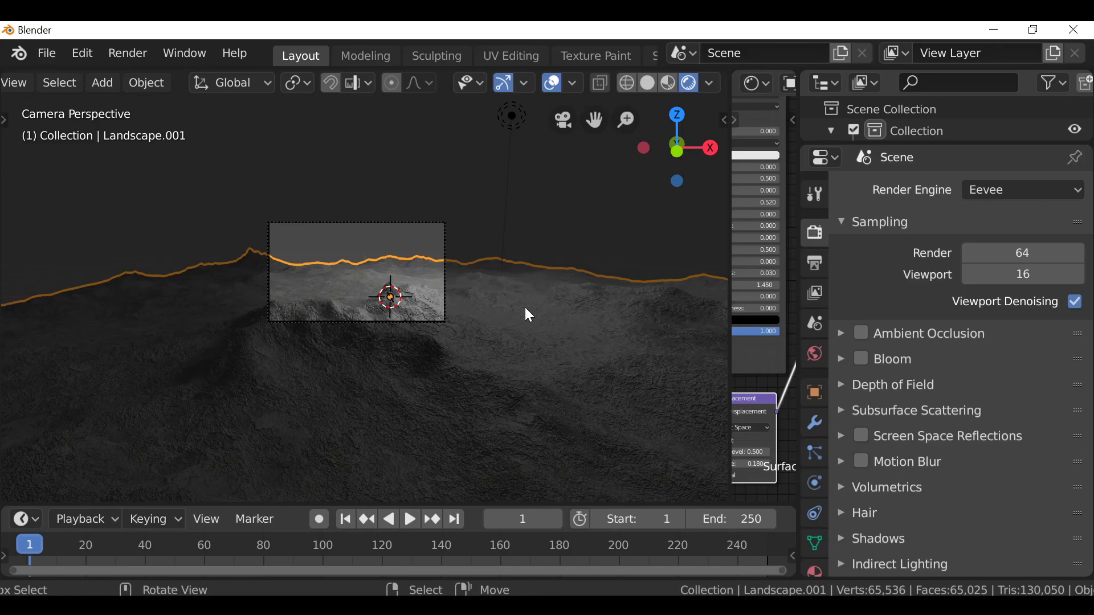
scroll(524, 311, up, 1)
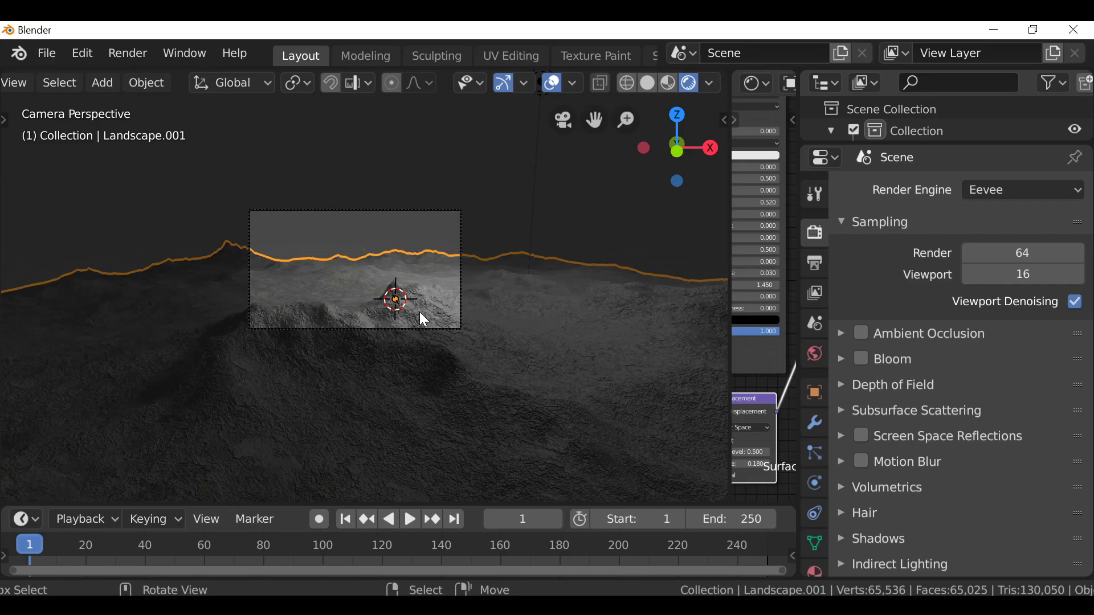
key(z)
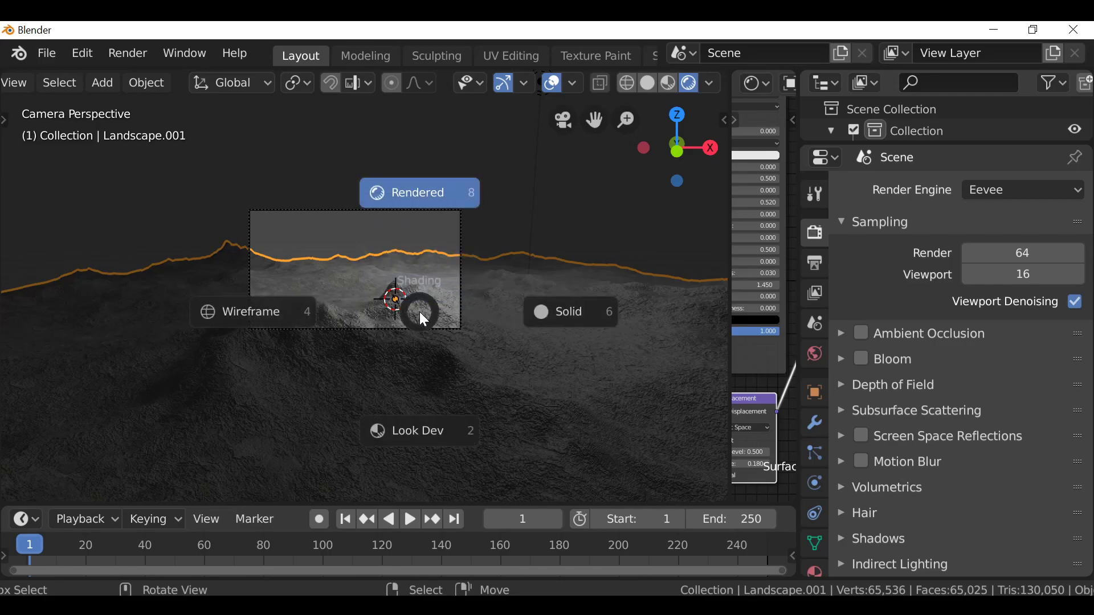
click(276, 311)
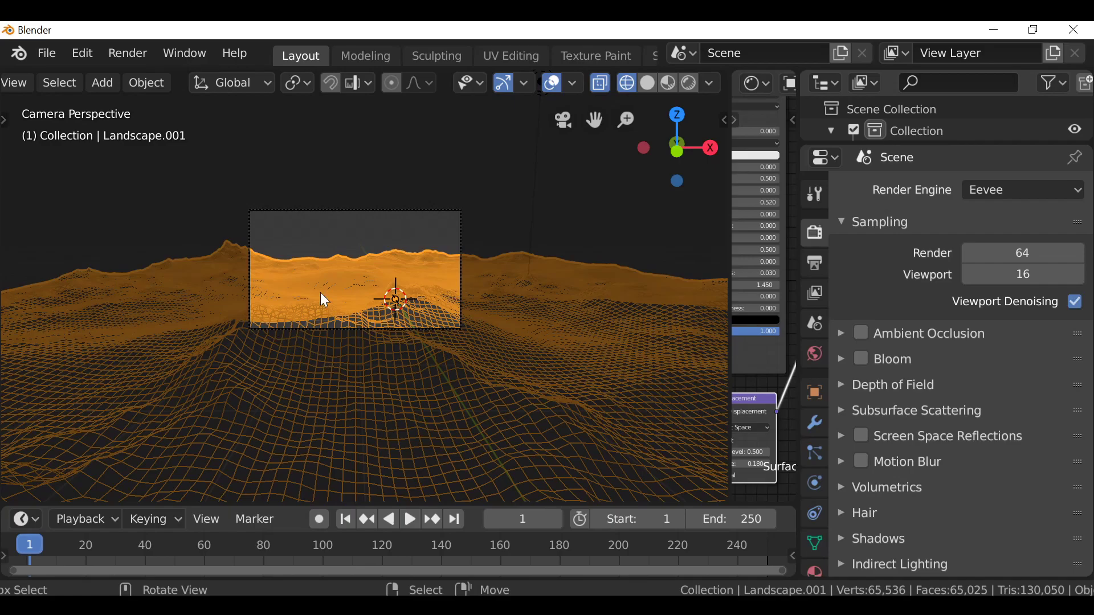
key(Tab)
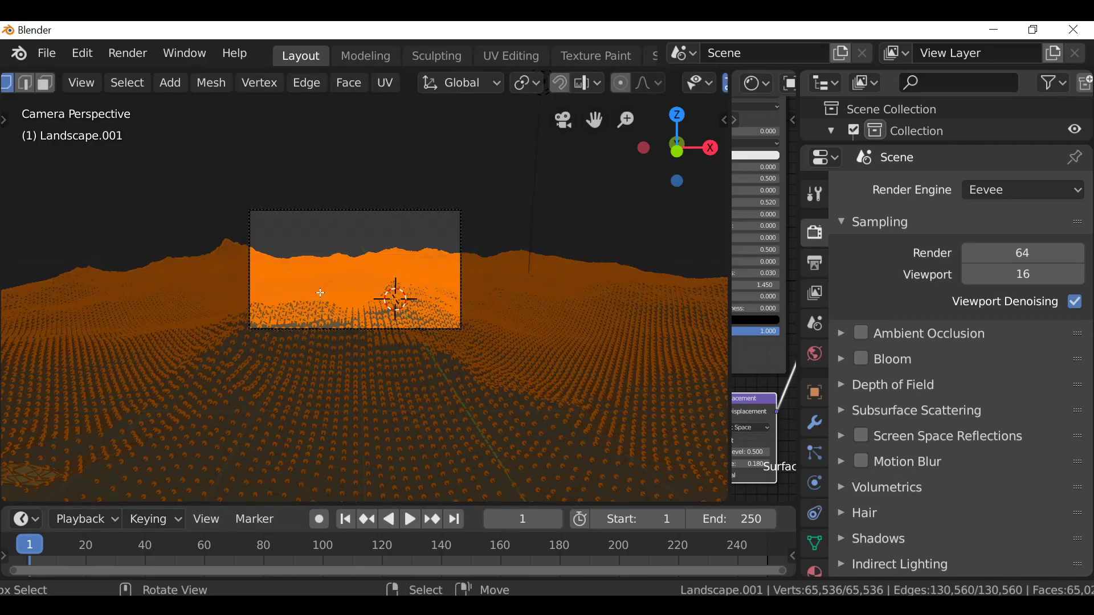
- Switch to face selection and deselect the whole landscape mesh
scroll(43, 76, up, 3)
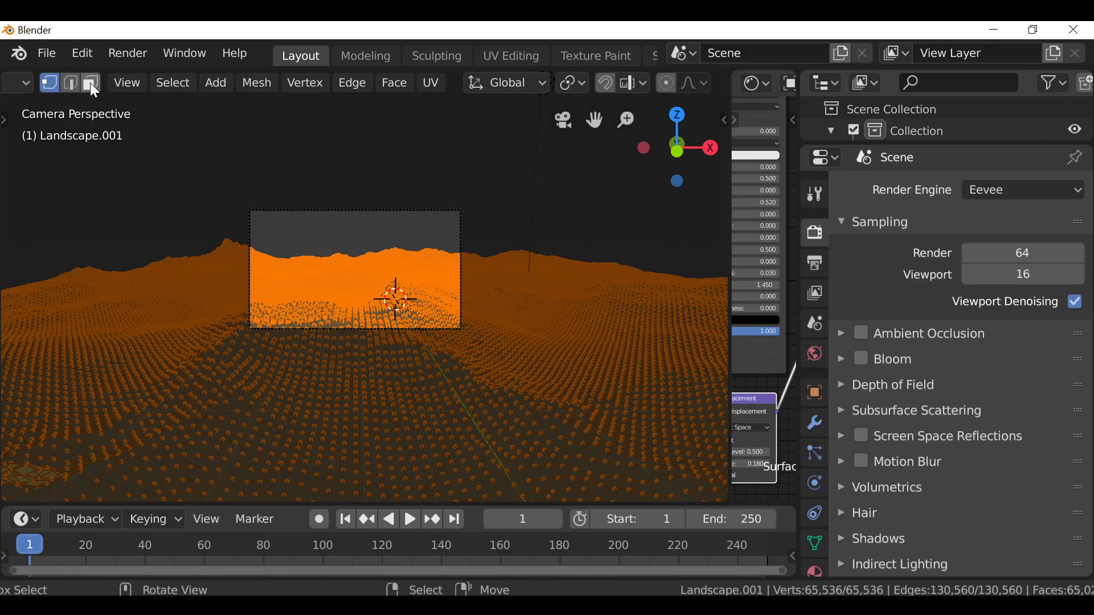
click(91, 85)
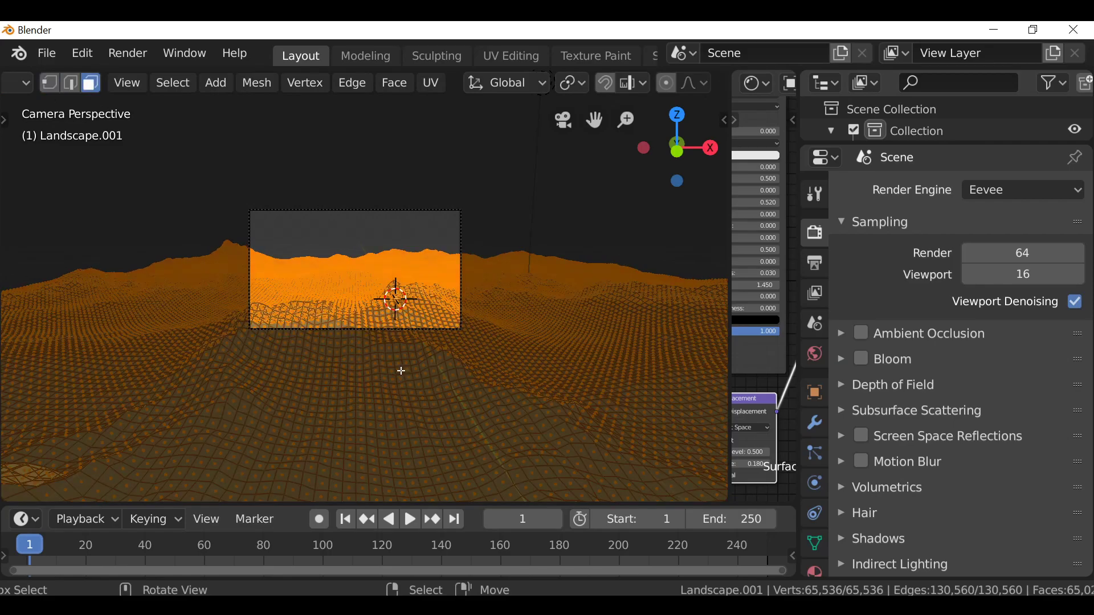
key(alt+a)
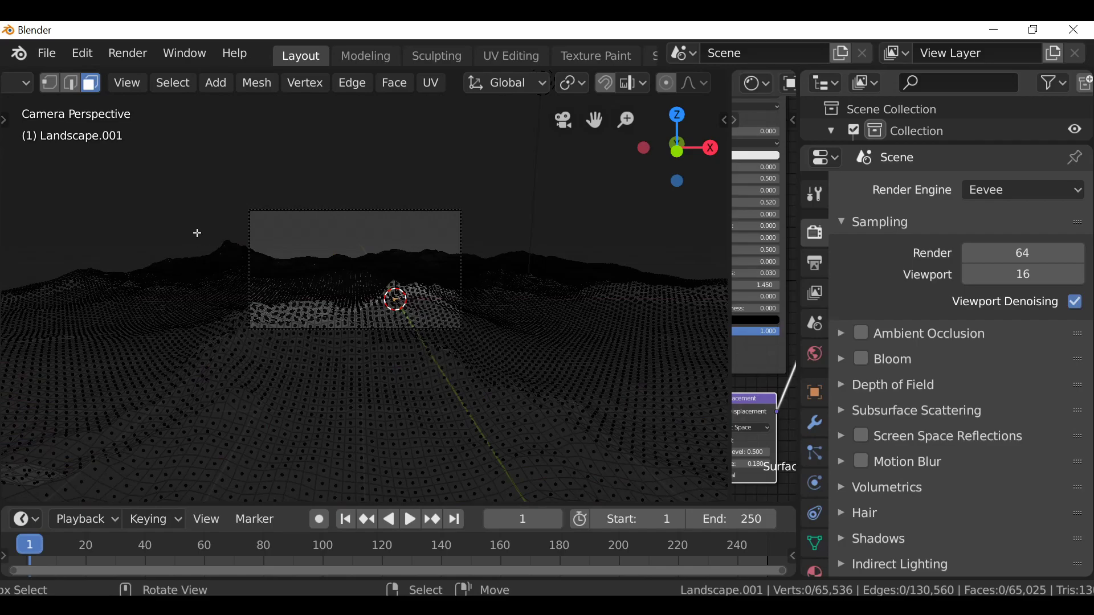
- Circle-select the landscape faces surrounding the camera frame on both sides and in the foreground, leaving those inside the frame unselected
key(c)
scroll(174, 347, down, 5)
scroll(170, 348, up, 2)
scroll(147, 319, down, 5)
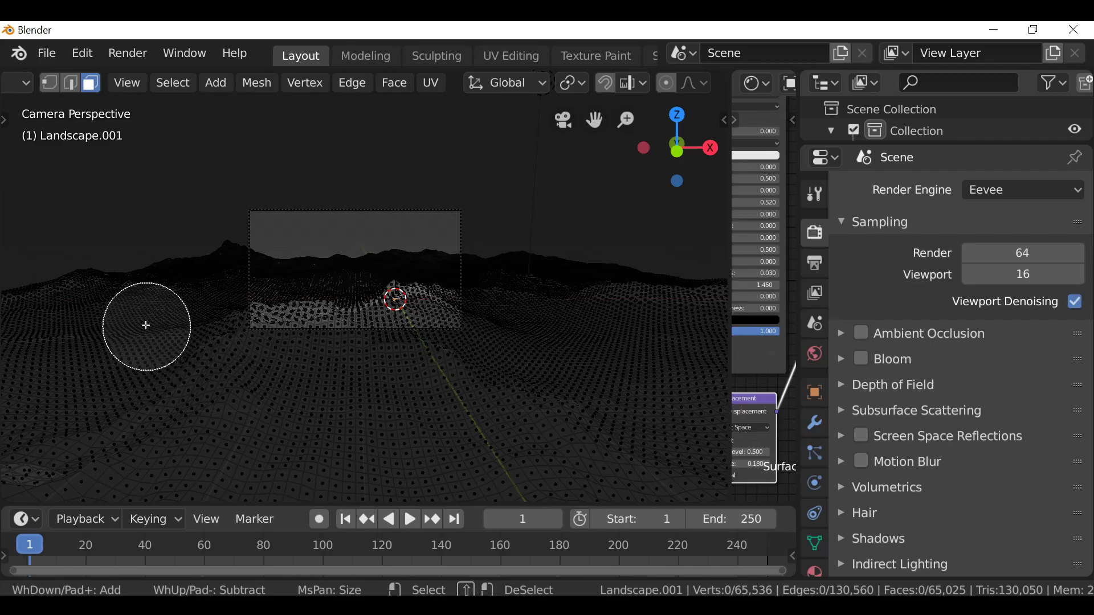
scroll(146, 311, down, 2)
scroll(146, 286, up, 2)
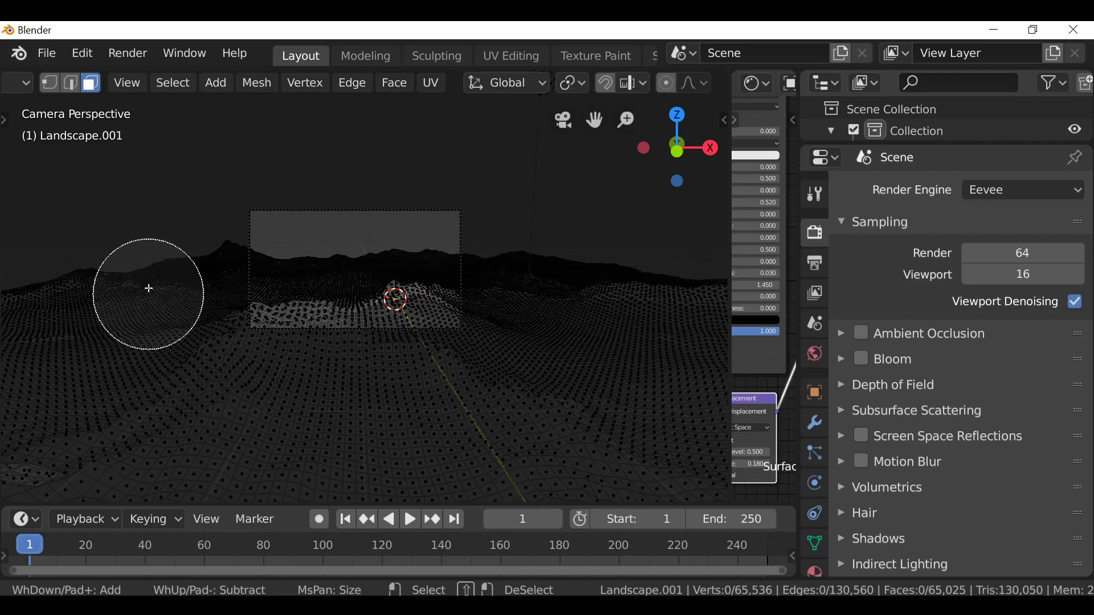
mouse_move(139, 274)
mouse_down()
mouse_move(149, 269)
mouse_move(79, 305)
mouse_move(137, 385)
mouse_move(361, 410)
mouse_move(567, 391)
mouse_move(548, 268)
mouse_move(562, 403)
mouse_move(151, 415)
mouse_move(142, 307)
mouse_move(182, 269)
mouse_move(176, 296)
mouse_move(247, 294)
mouse_move(185, 280)
mouse_move(211, 291)
mouse_move(186, 267)
mouse_move(178, 318)
mouse_move(384, 386)
mouse_move(556, 361)
mouse_move(525, 310)
mouse_move(537, 286)
mouse_move(567, 317)
mouse_up()
key(Escape)
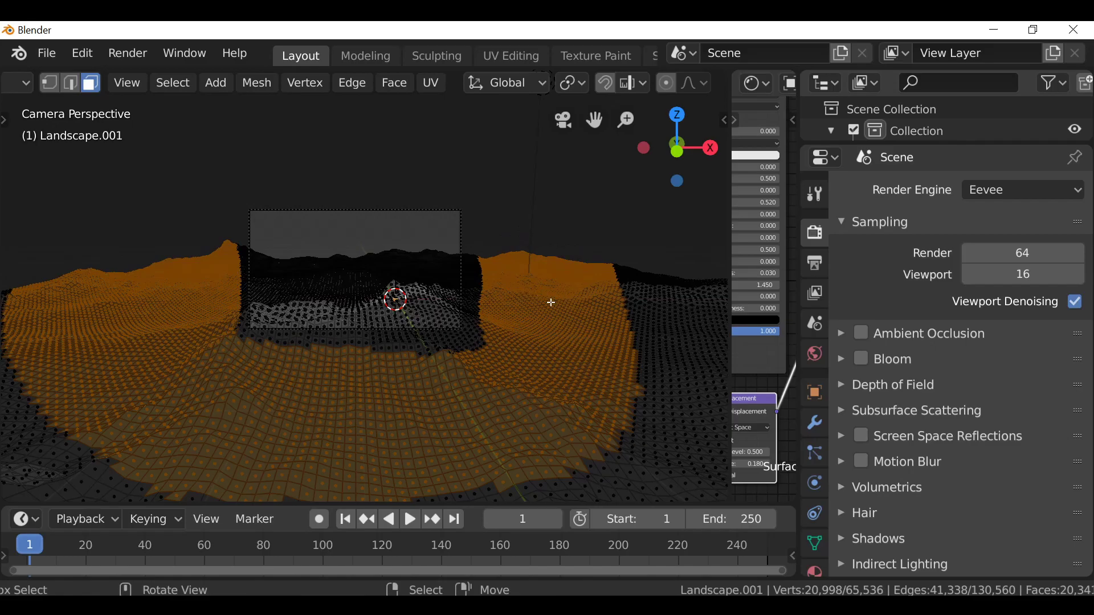
- Add the remaining landscape faces beside and behind the camera to the selection, delete all selected faces, and return to Object Mode
middle_drag(551, 303, 541, 349)
middle_drag(541, 348, 575, 395)
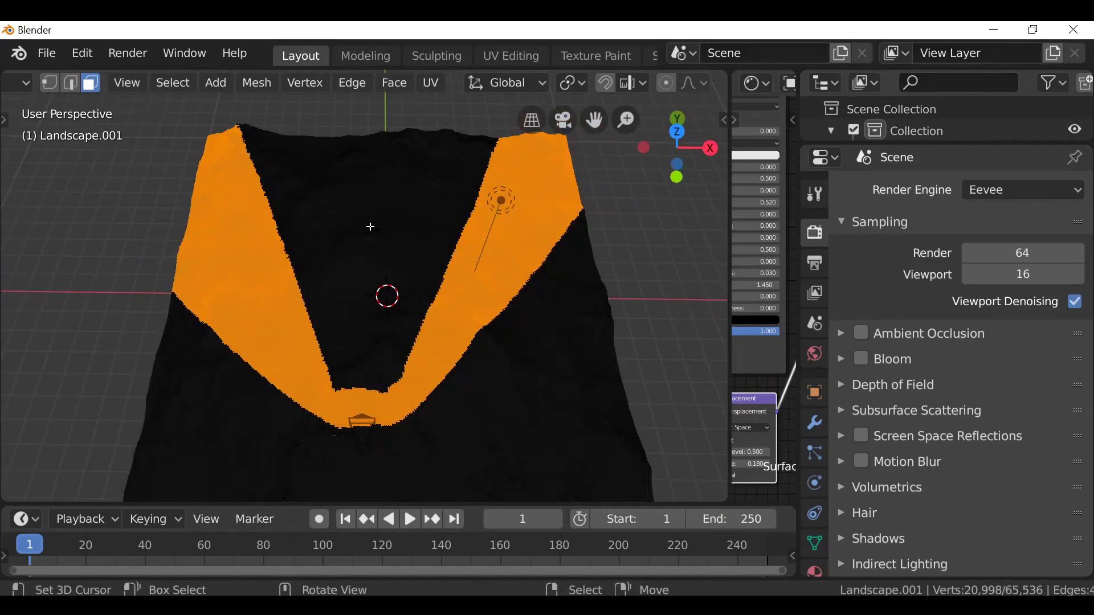
scroll(365, 225, down, 3)
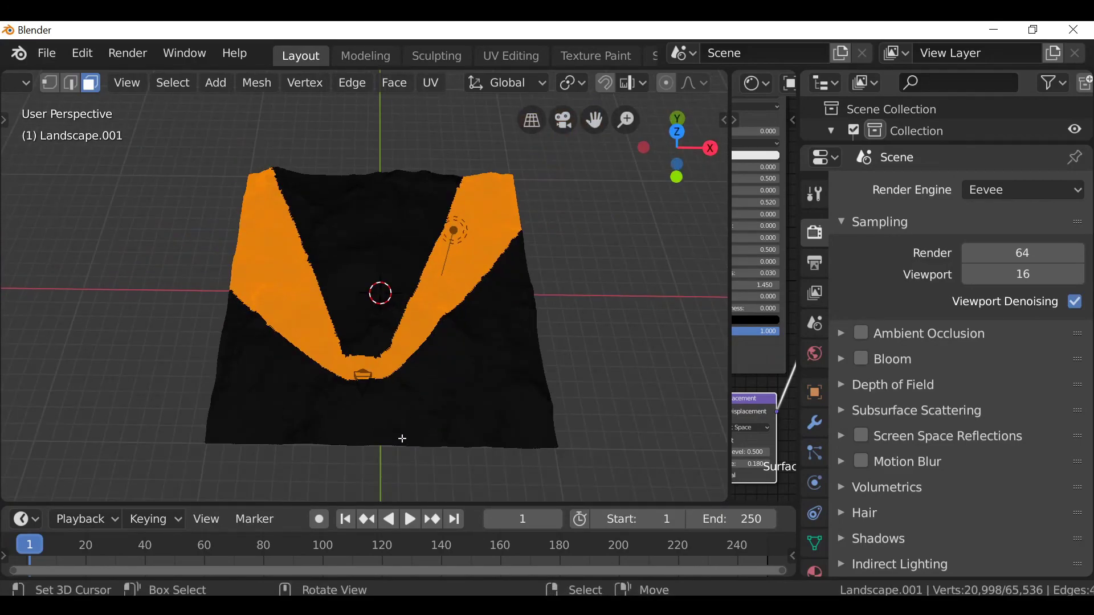
key(c)
mouse_move(205, 388)
mouse_down()
mouse_move(208, 337)
mouse_move(255, 421)
mouse_move(460, 409)
mouse_move(525, 269)
mouse_move(436, 401)
mouse_move(538, 391)
mouse_up()
key(Escape)
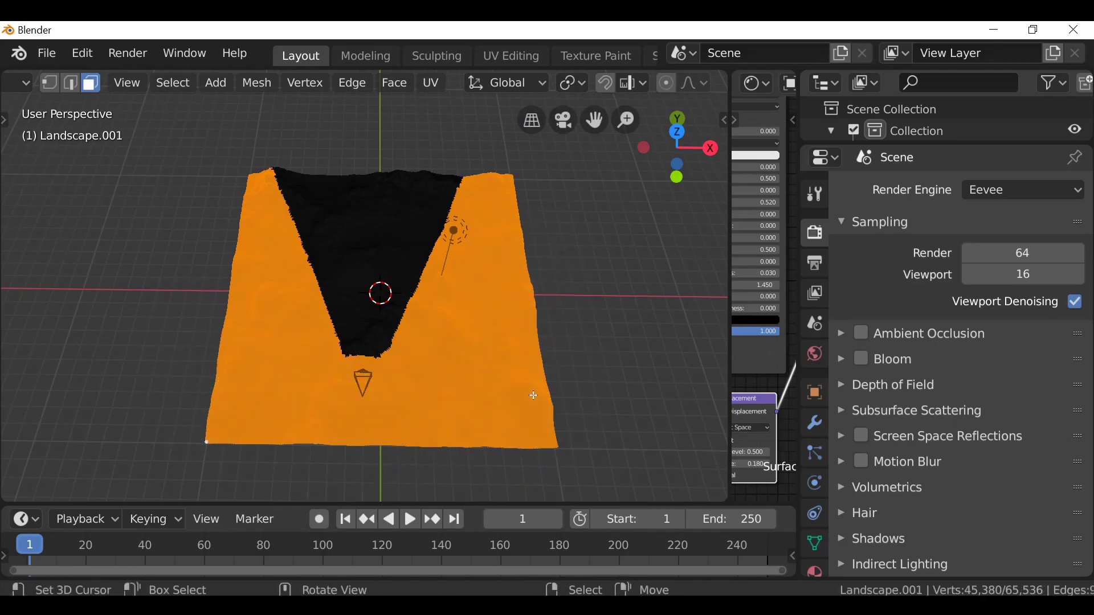
key(Tab)
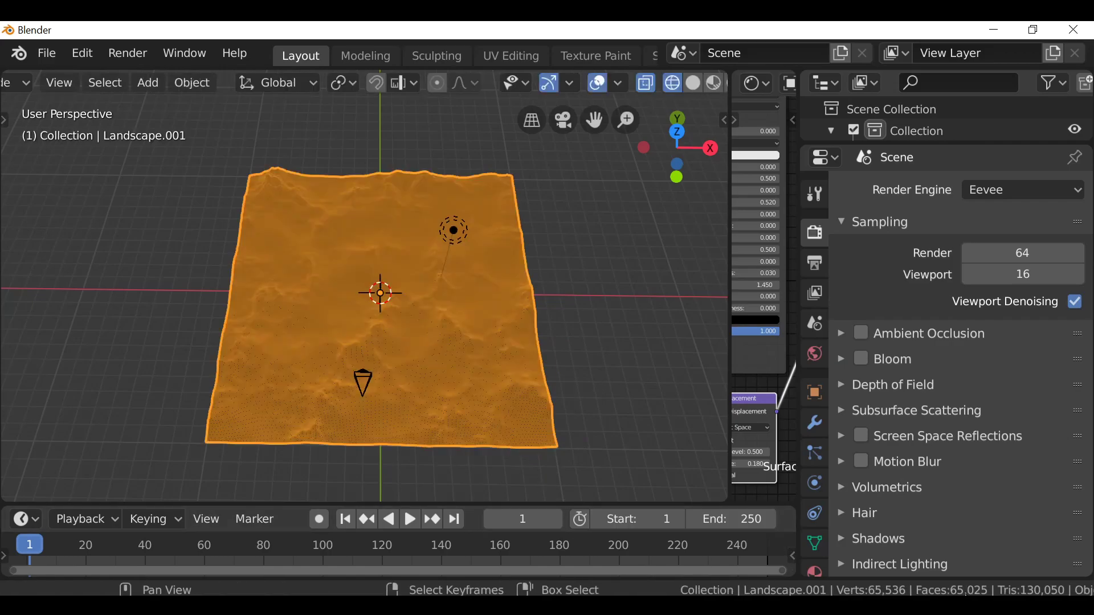
key(Tab)
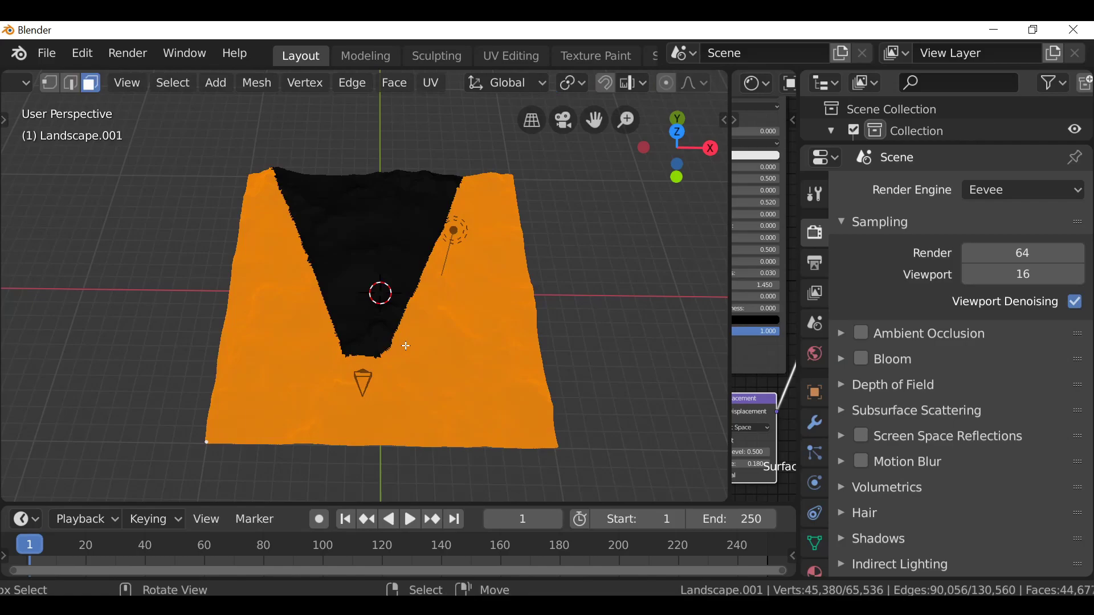
key(x)
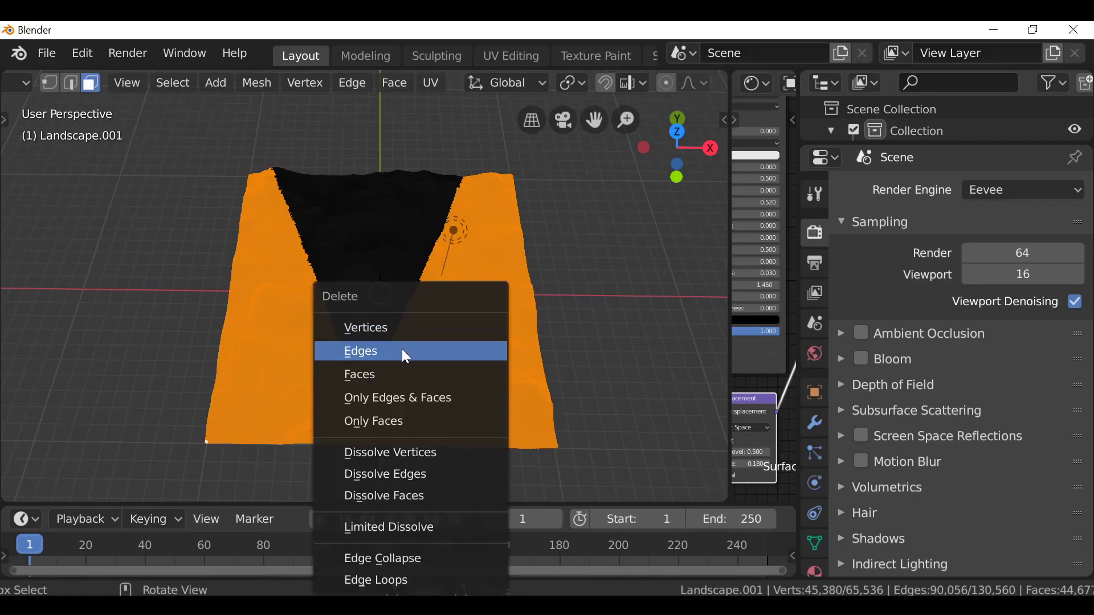
click(390, 373)
key(Tab)
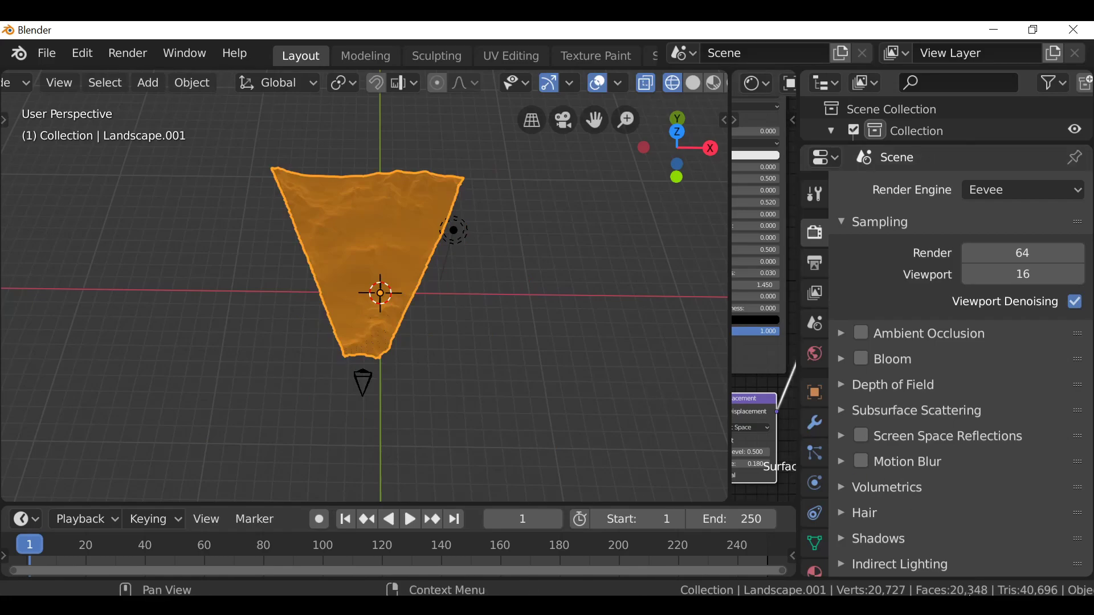
- Show the trimmed landscape through the camera in Rendered shading
middle_drag(433, 331, 455, 346)
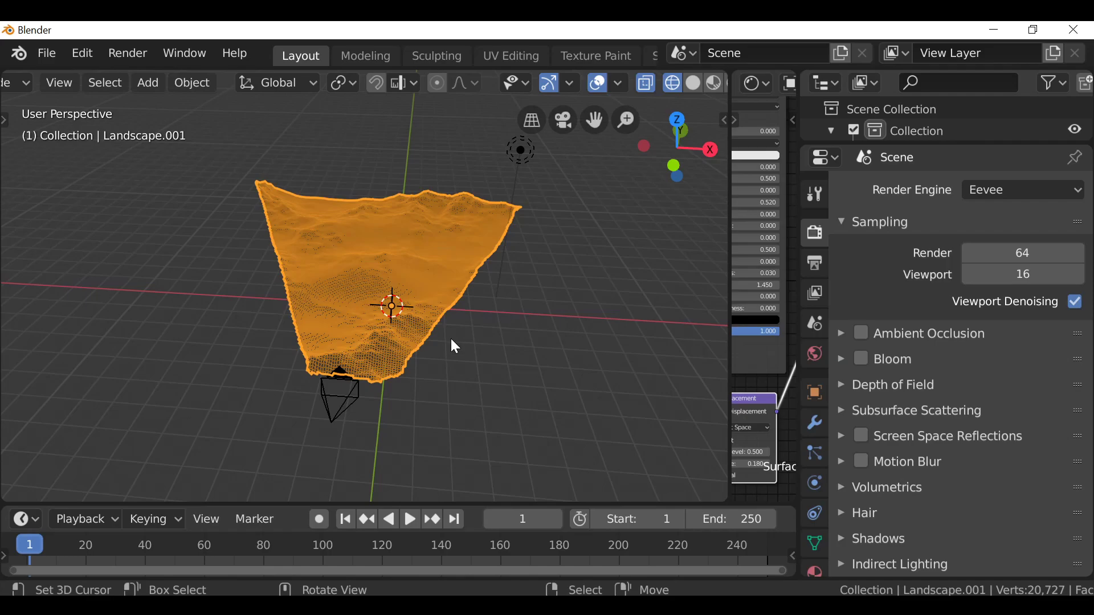
key(KP_0)
key(z)
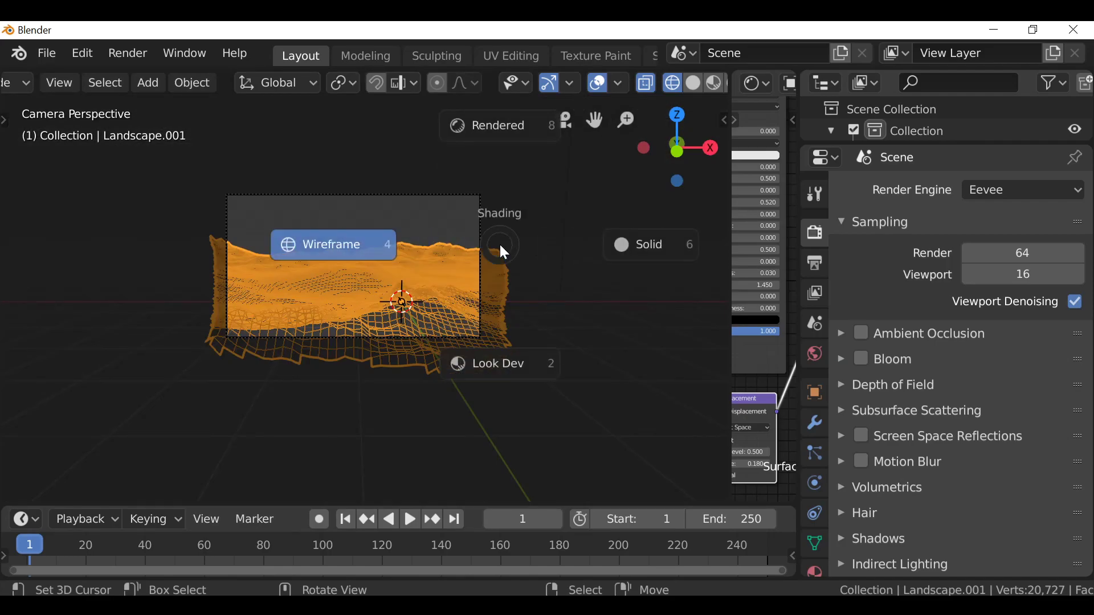
click(489, 129)
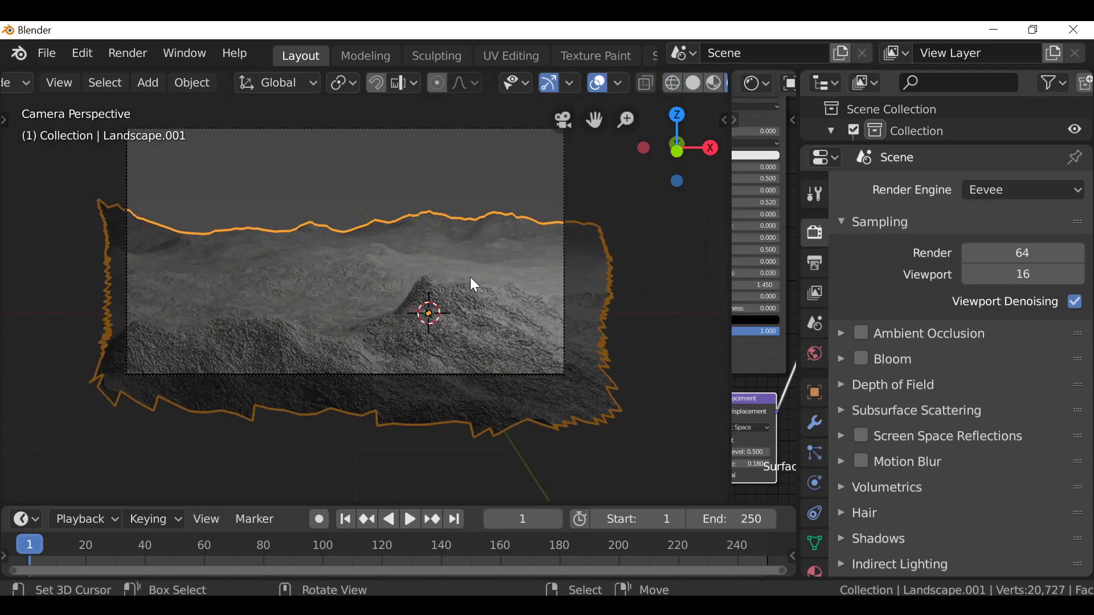
- Select the light above the terrain and move it along negative X toward the middle of the camera view and about 2.1 m along Y
middle_drag(547, 230, 550, 259)
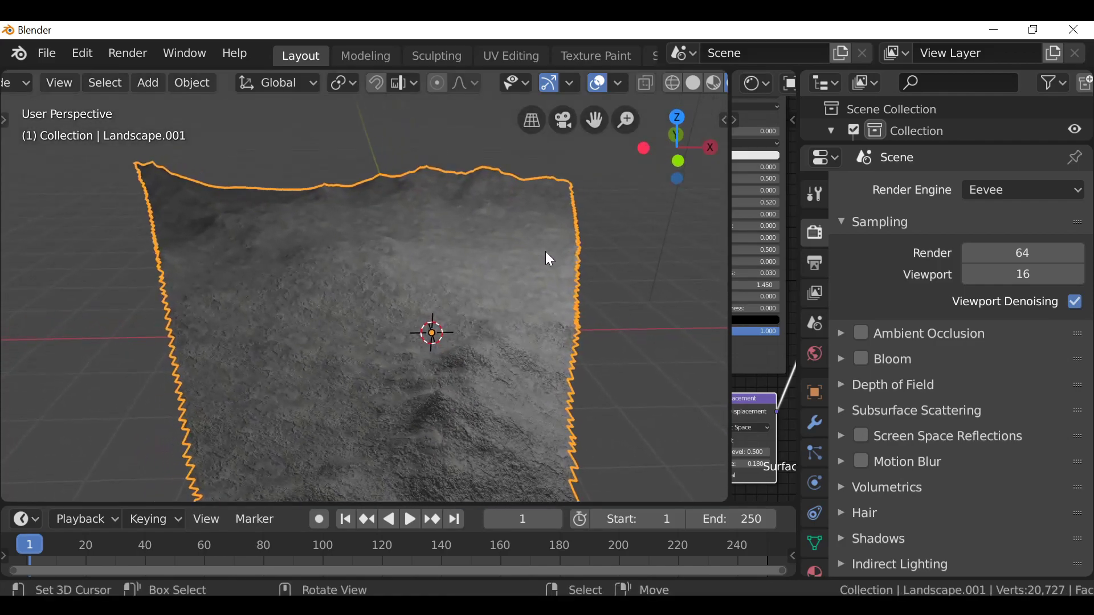
scroll(547, 253, down, 6)
click(481, 173)
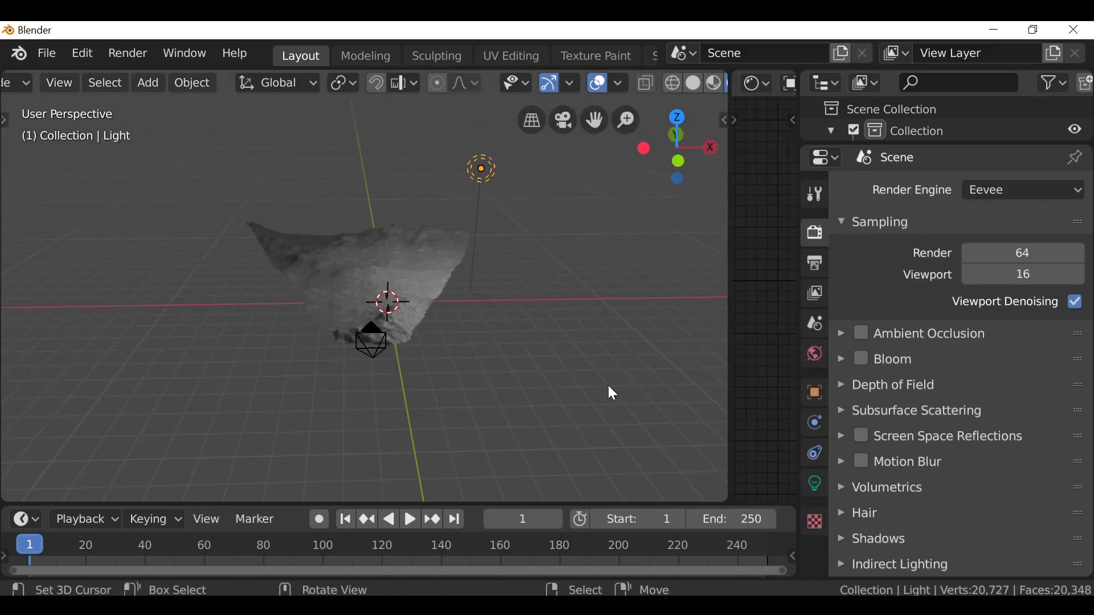
key(KP_0)
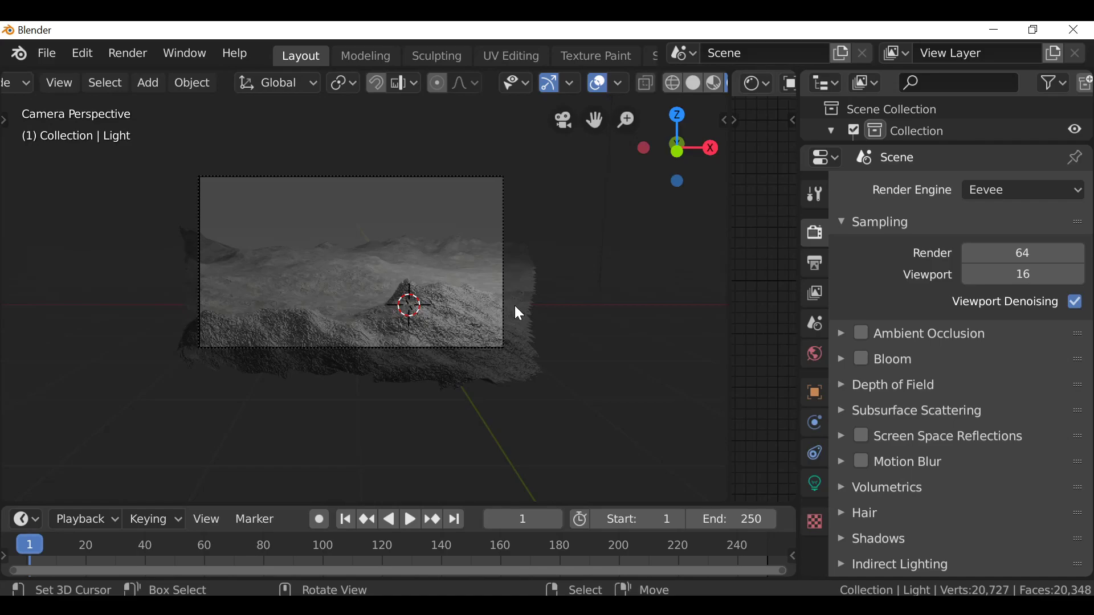
key(g)
key(x)
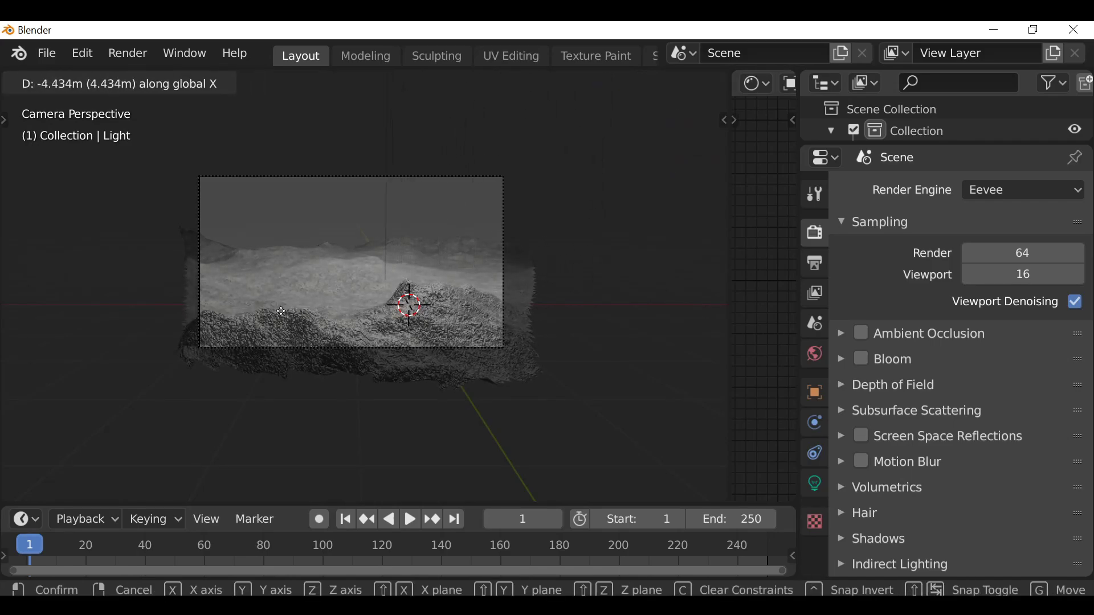
key(y)
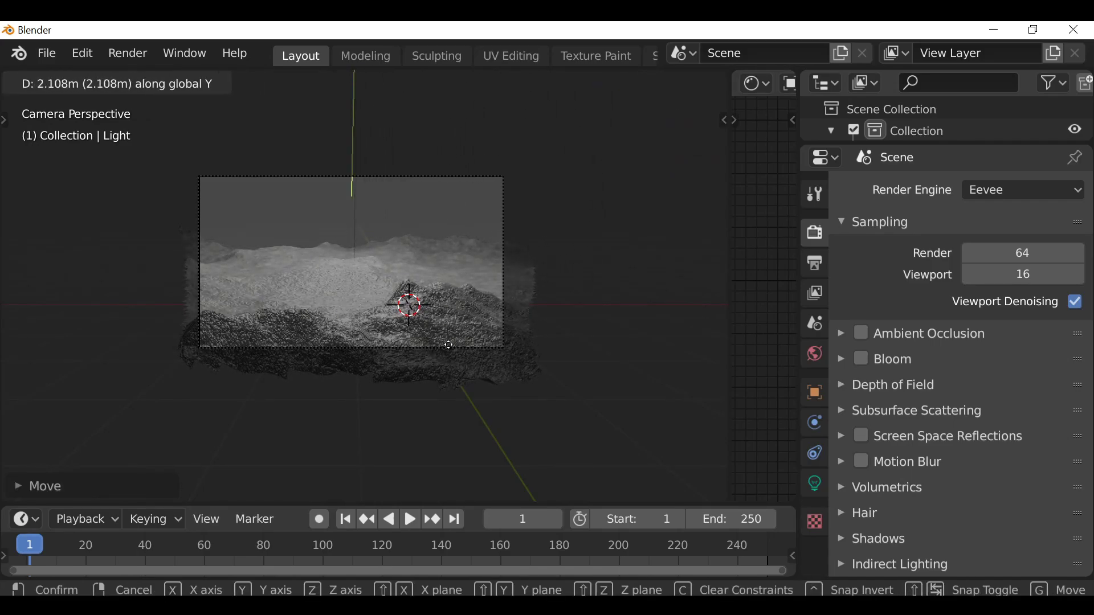
click(450, 345)
scroll(458, 314, up, 1)
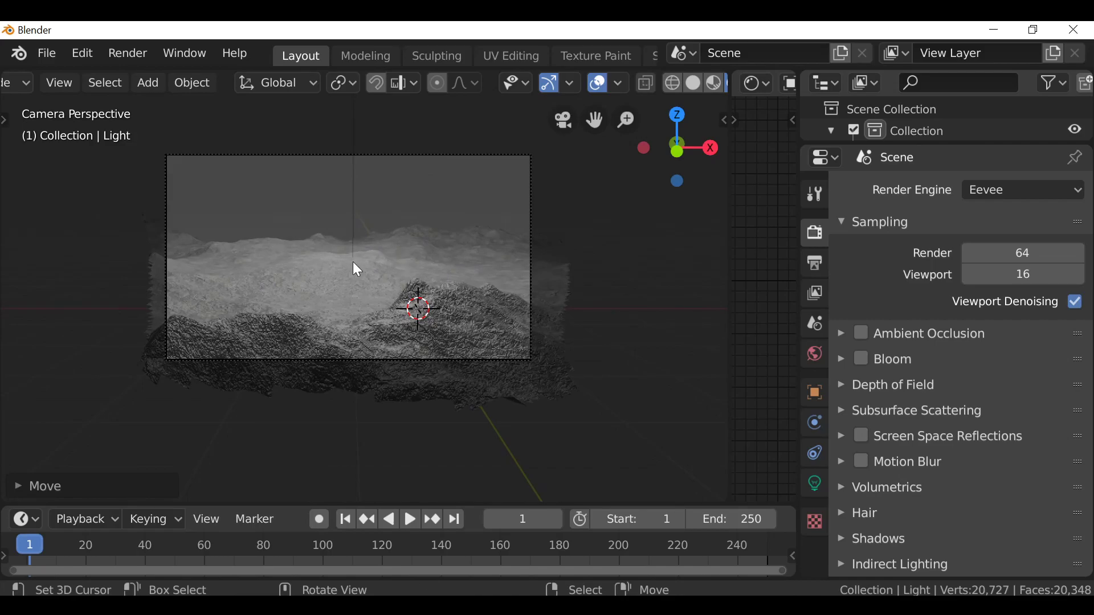
scroll(357, 269, down, 1)
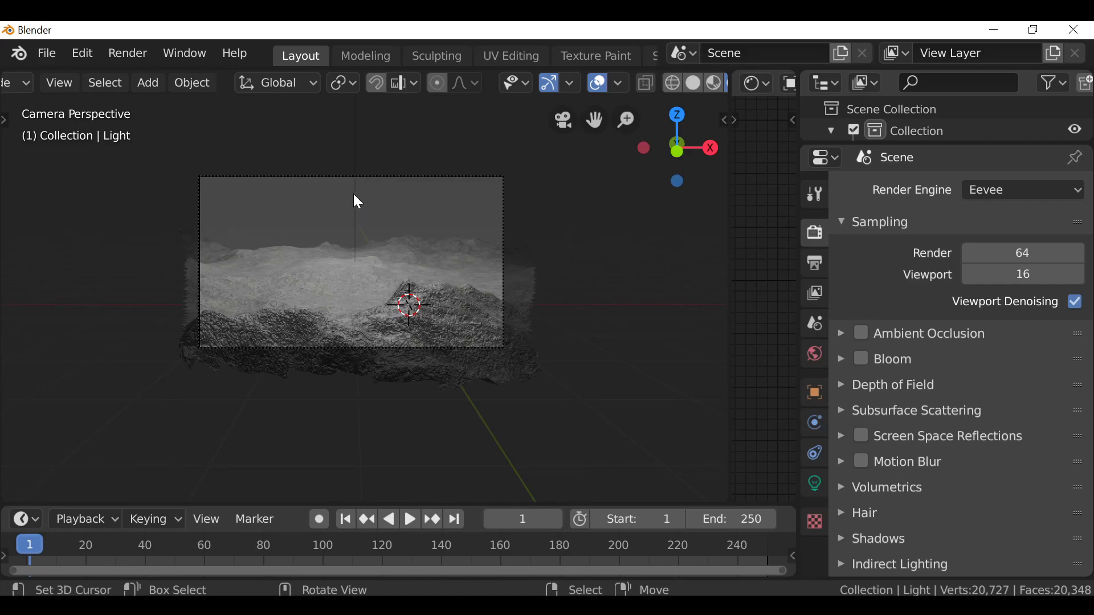
- Set the point light's power to 500 W
click(816, 485)
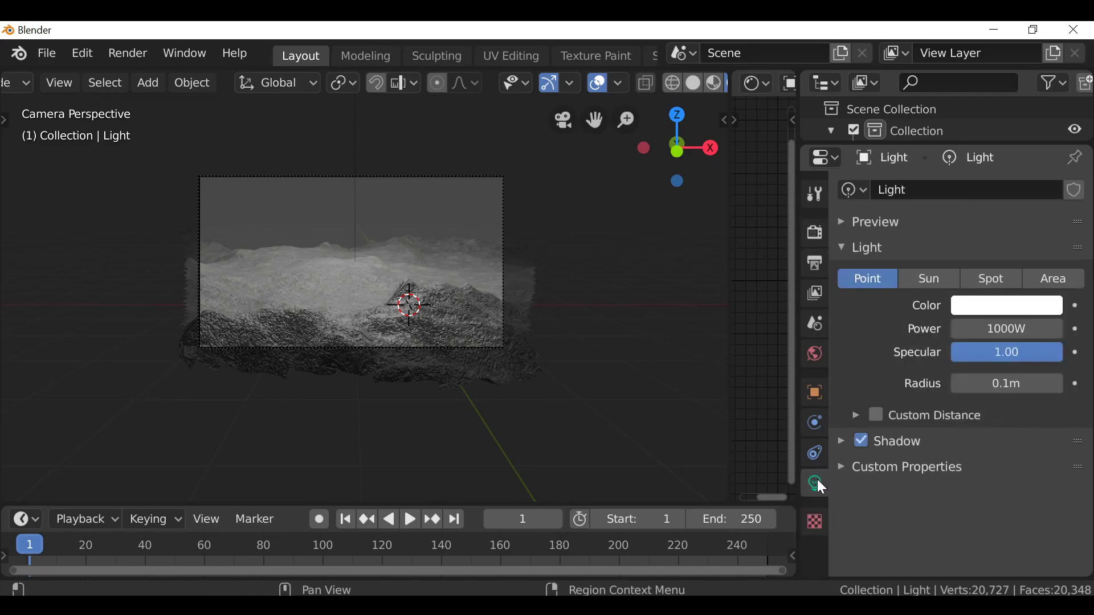
click(998, 331)
text(500)
key(Return)
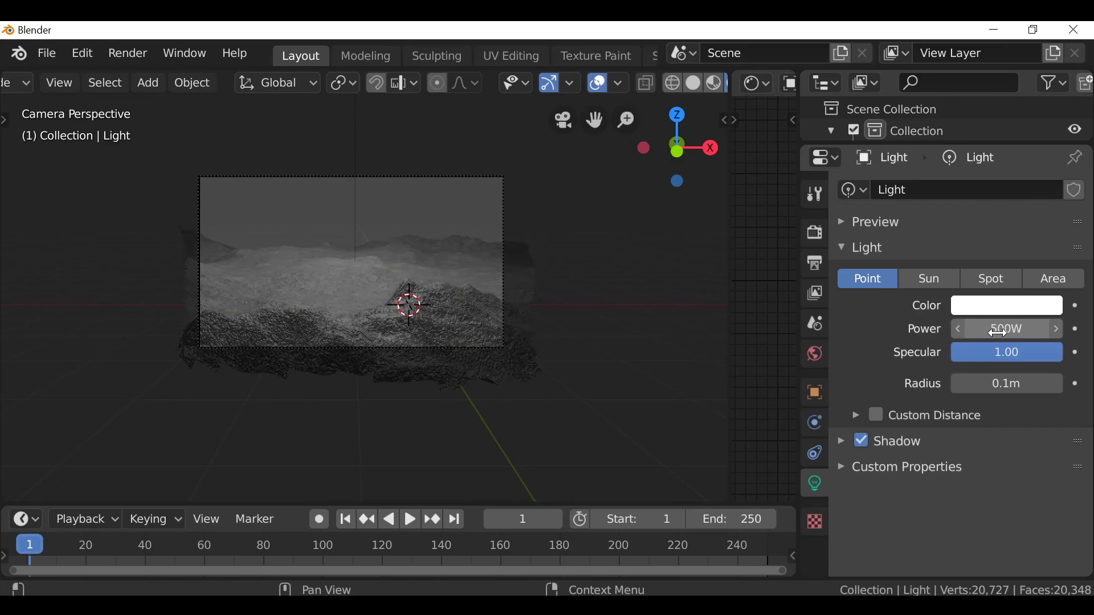
- Set the point light's power to 1000 W and its radius to about 11.5 m
click(992, 331)
text(1000)
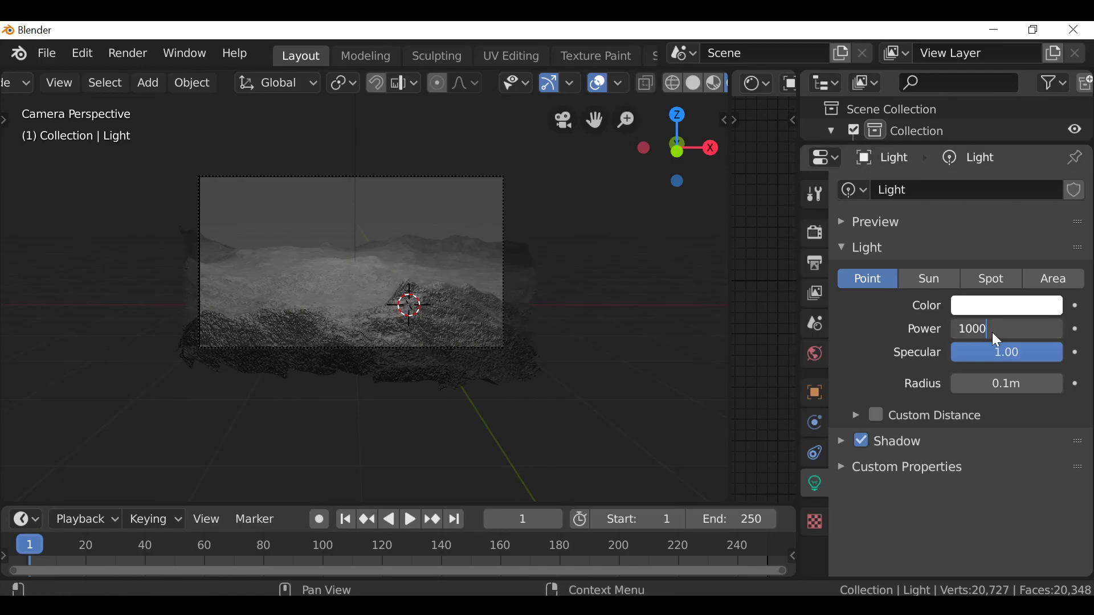
key(Return)
drag(1008, 384, 497, 288)
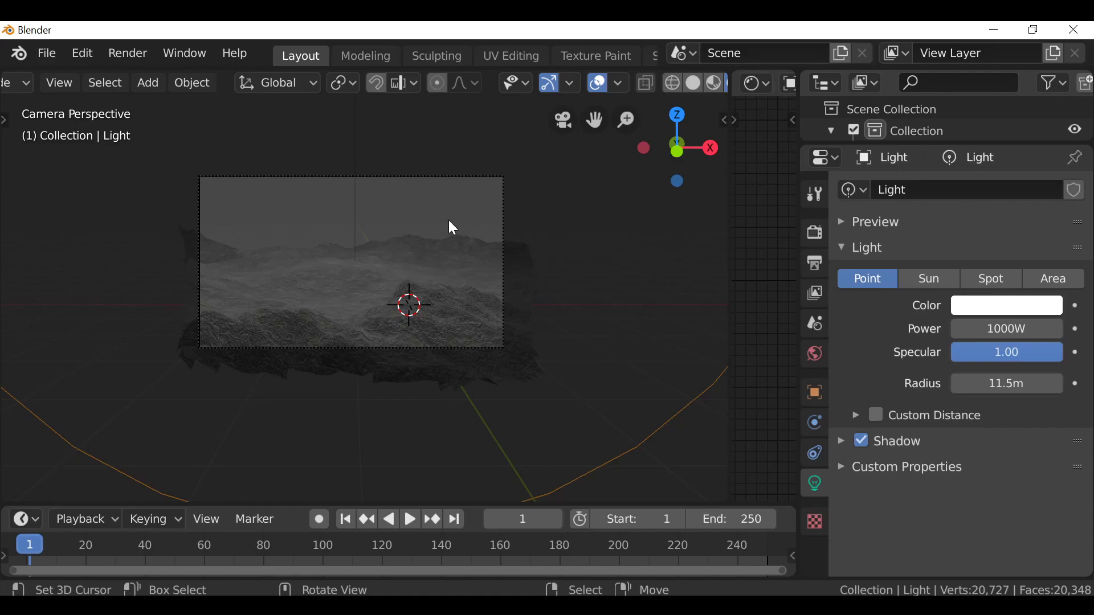
scroll(371, 271, up, 2)
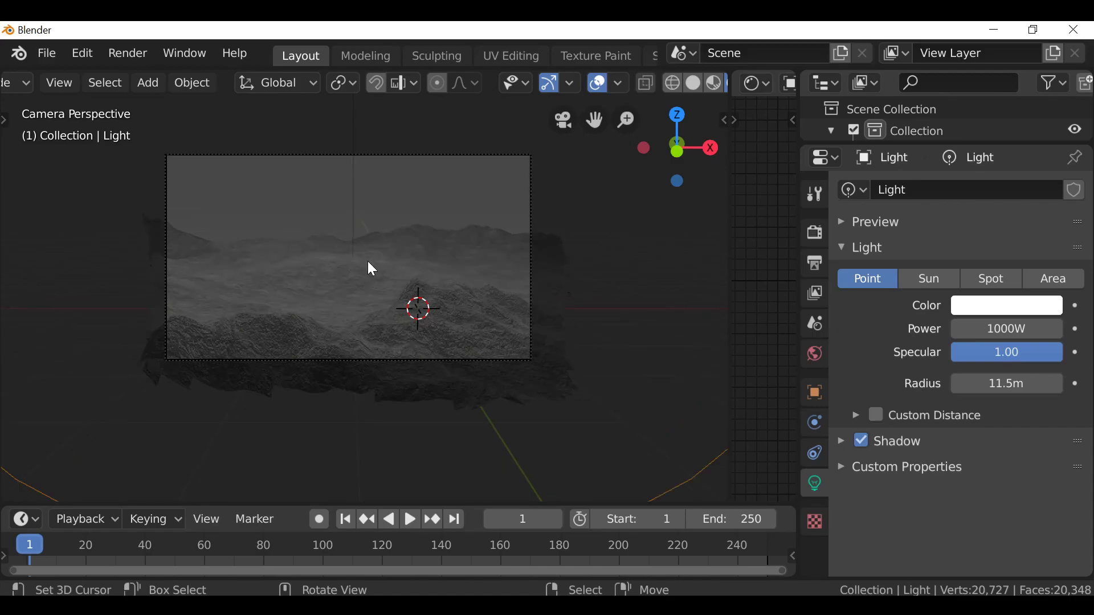
- Add a Displace modifier to the landscape and create a new texture for it
click(278, 289)
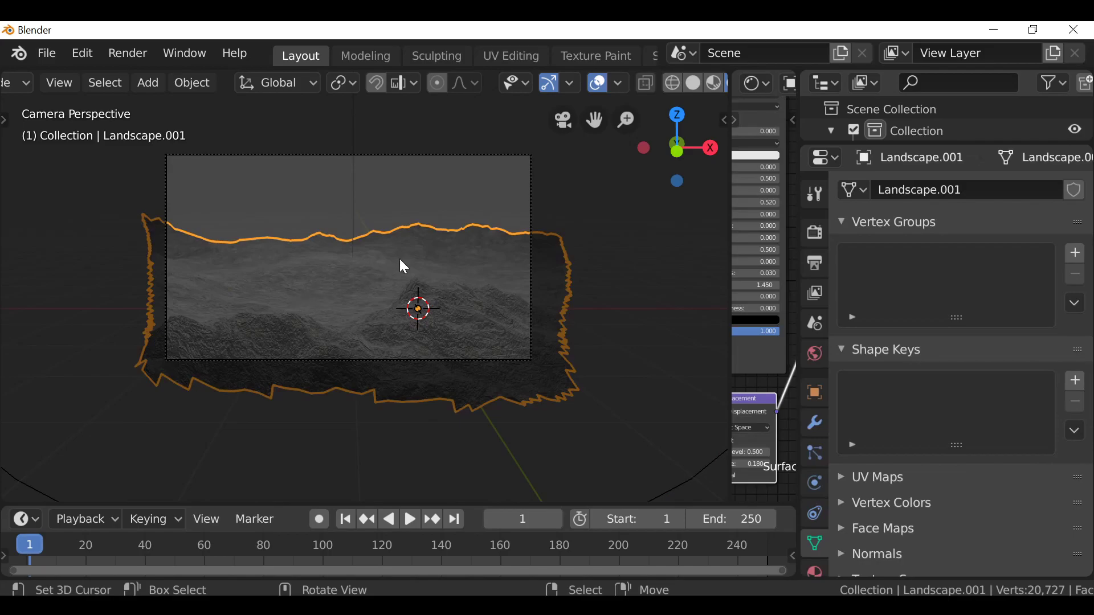
click(815, 423)
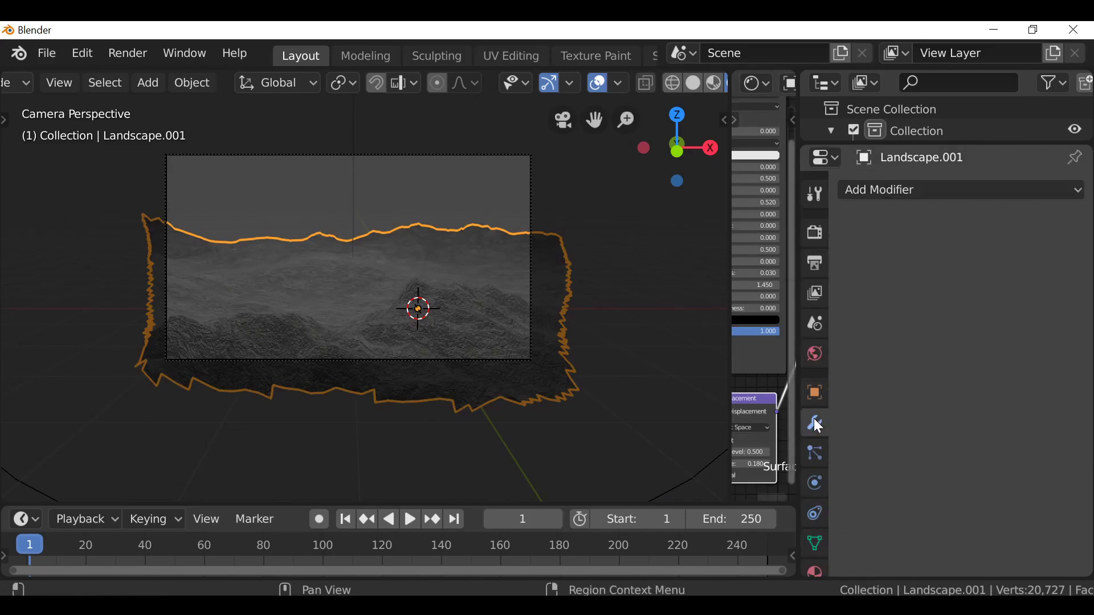
click(923, 191)
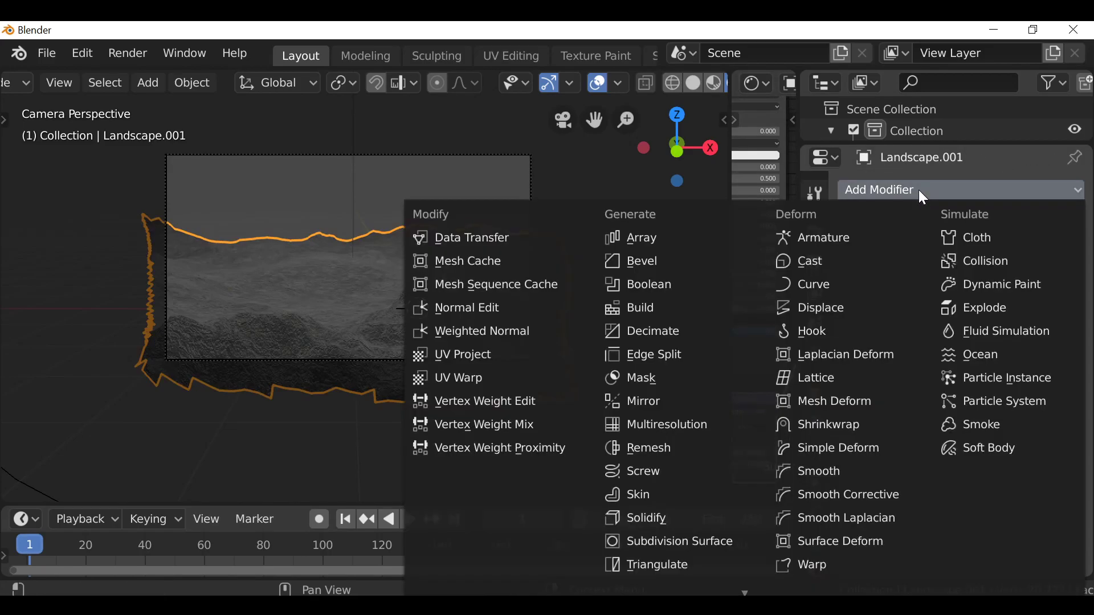
click(864, 307)
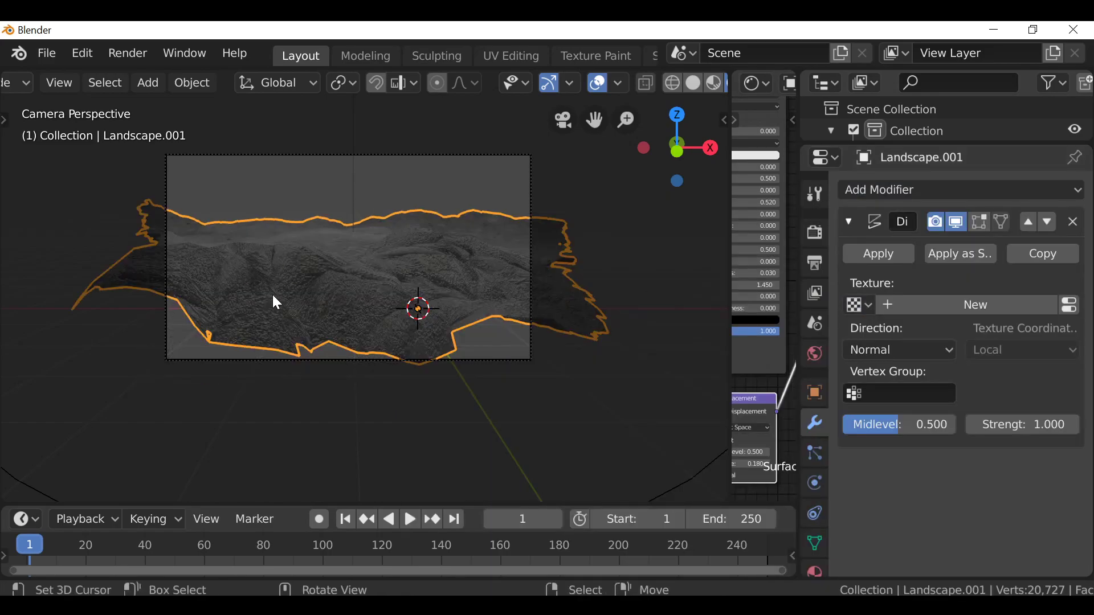
scroll(273, 300, up, 3)
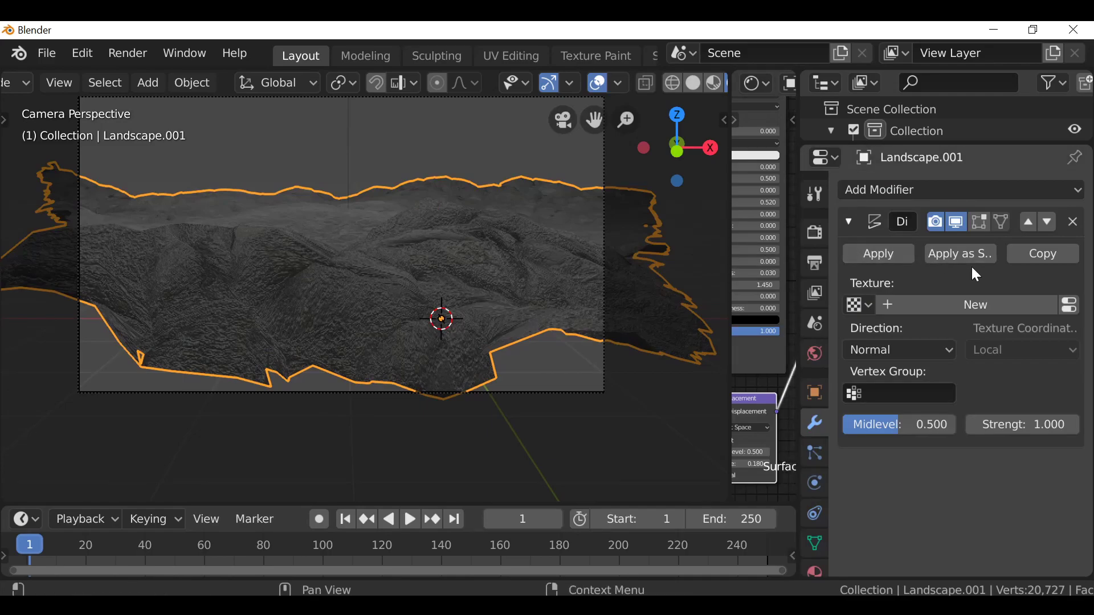
click(988, 305)
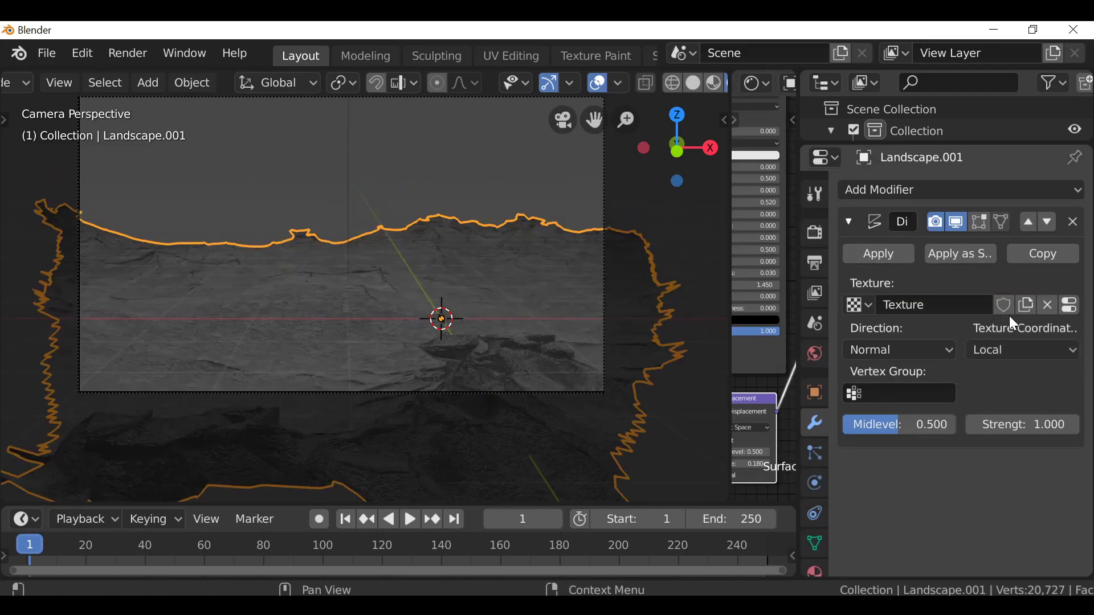
- Set the Displace modifier's strength to 0.1
click(1027, 418)
text(1.0)
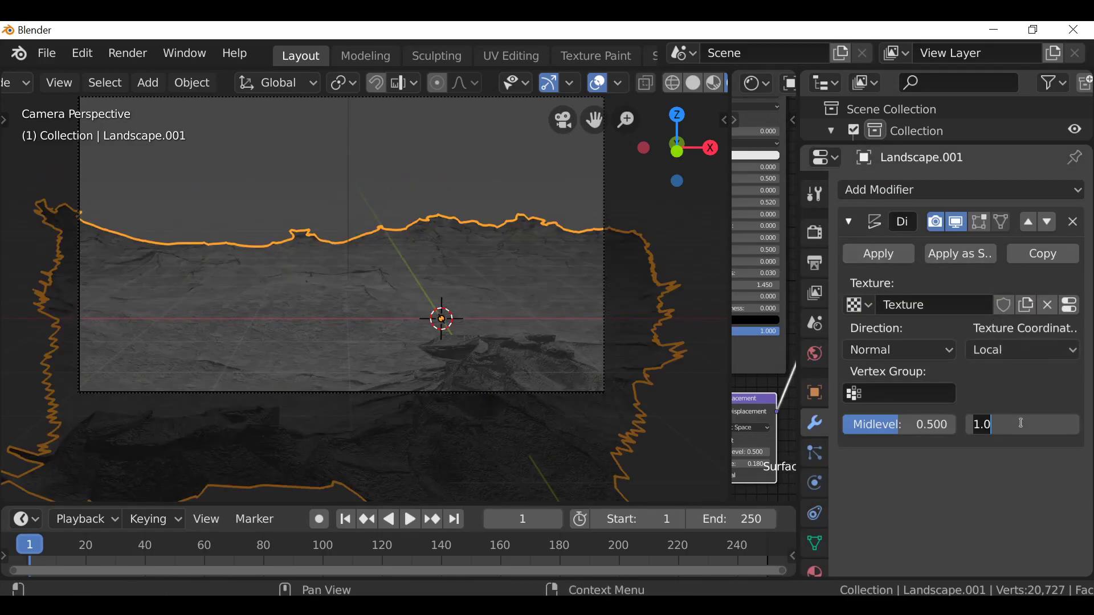
key(BackSpace)
key(BackSpace)
key(BackSpace)
text(0.1)
key(Return)
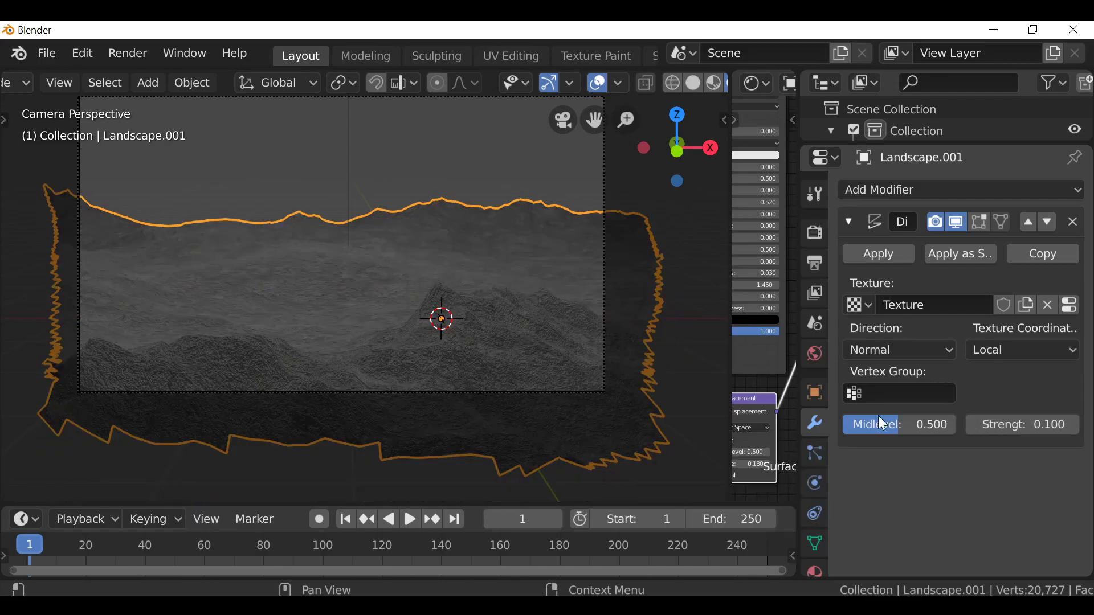
- Set the Displace modifier's texture type to Clouds with a size of 0.08
scroll(824, 520, down, 3)
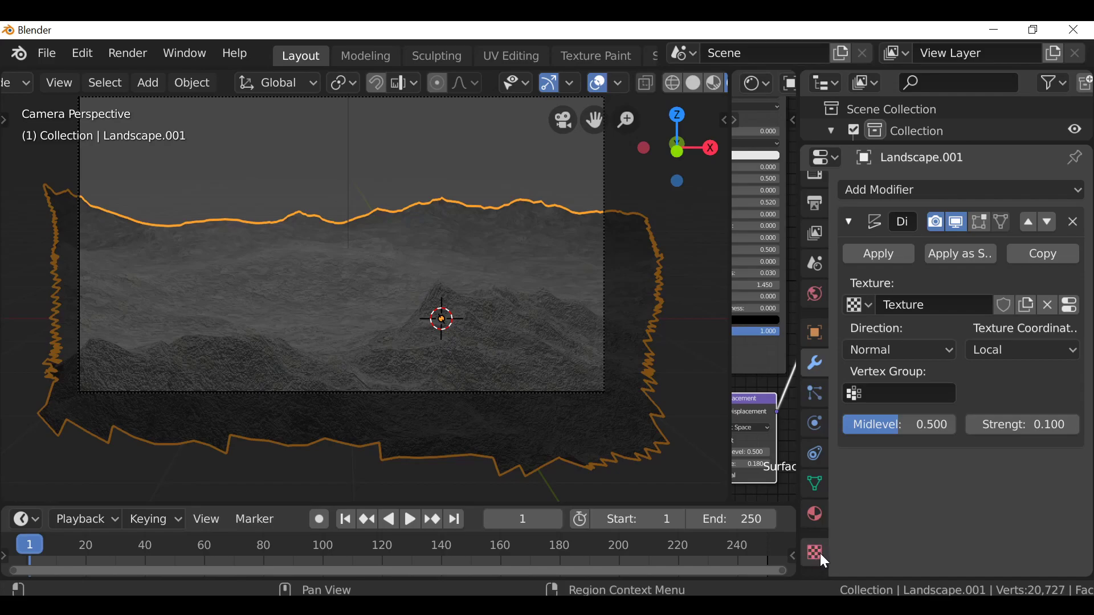
click(1071, 306)
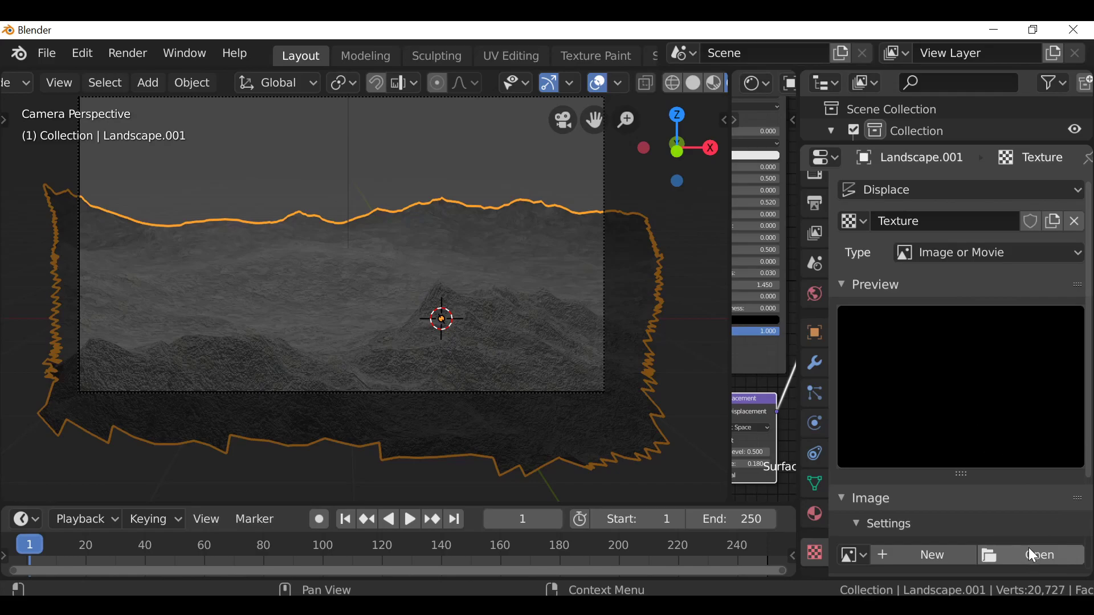
click(992, 261)
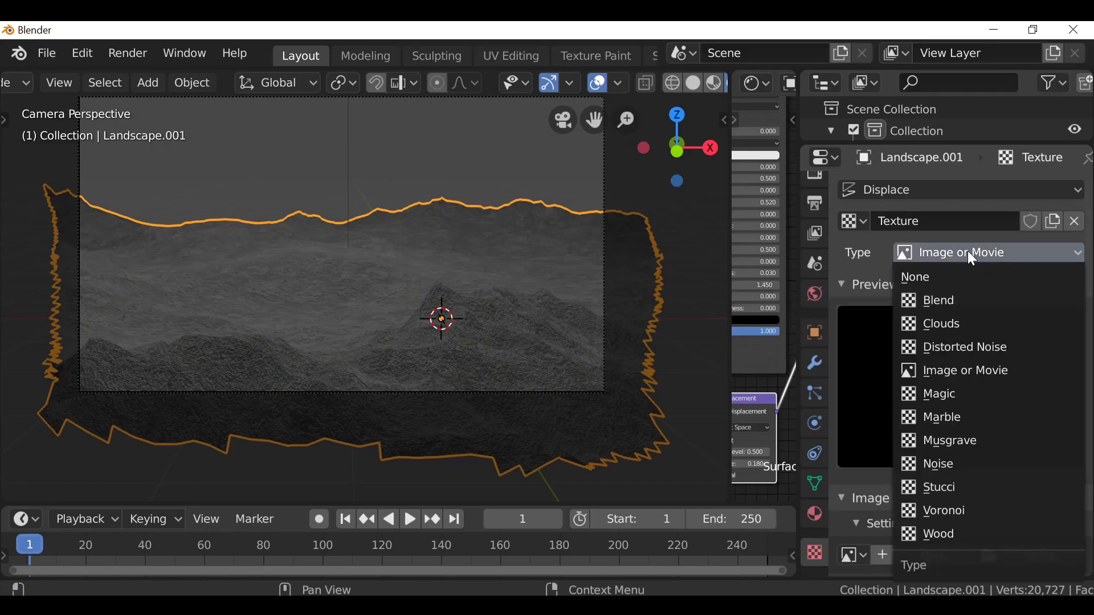
click(963, 328)
scroll(956, 345, down, 3)
scroll(950, 338, down, 5)
mouse_move(997, 468)
mouse_down()
mouse_move(1010, 469)
mouse_move(948, 469)
mouse_move(1003, 466)
mouse_up()
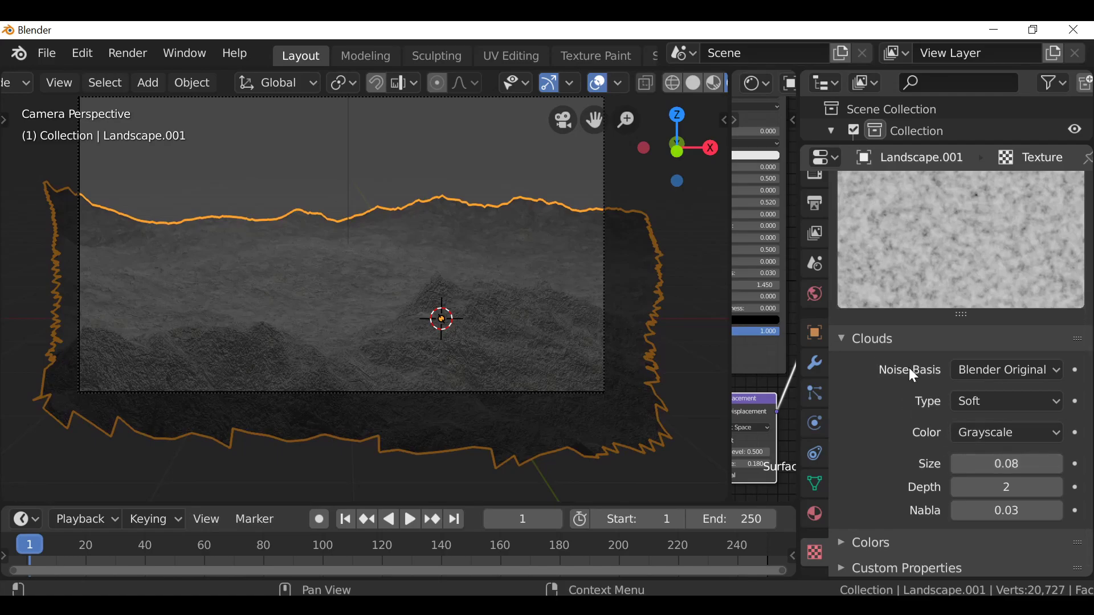
- Add a second Displace modifier to the landscape and create a new texture for it
click(816, 364)
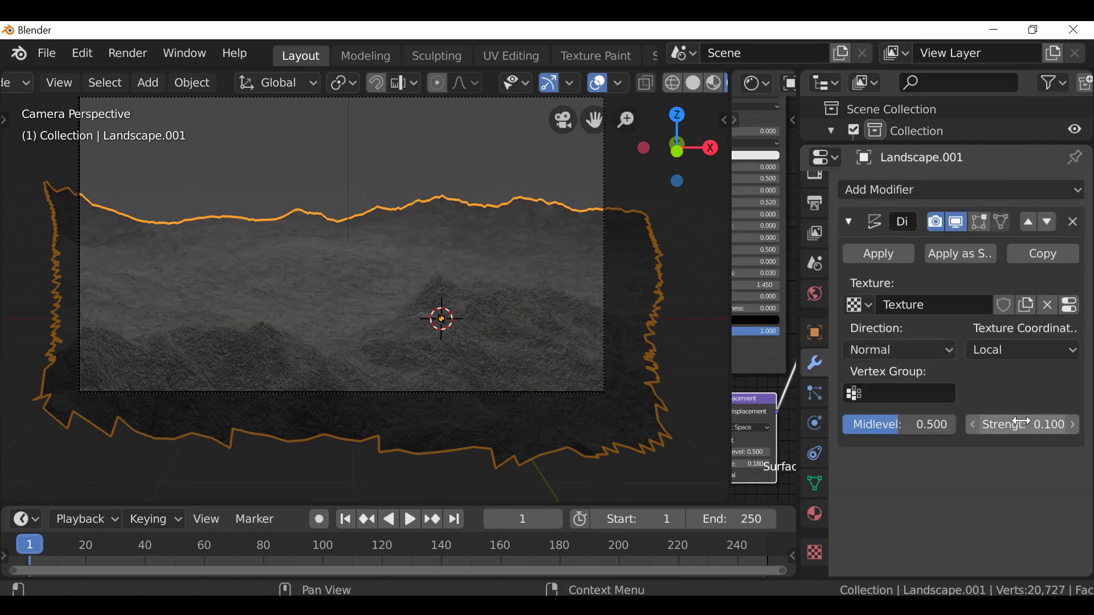
mouse_move(1020, 425)
mouse_down()
mouse_move(1088, 424)
mouse_move(1022, 424)
mouse_up()
click(849, 217)
click(915, 190)
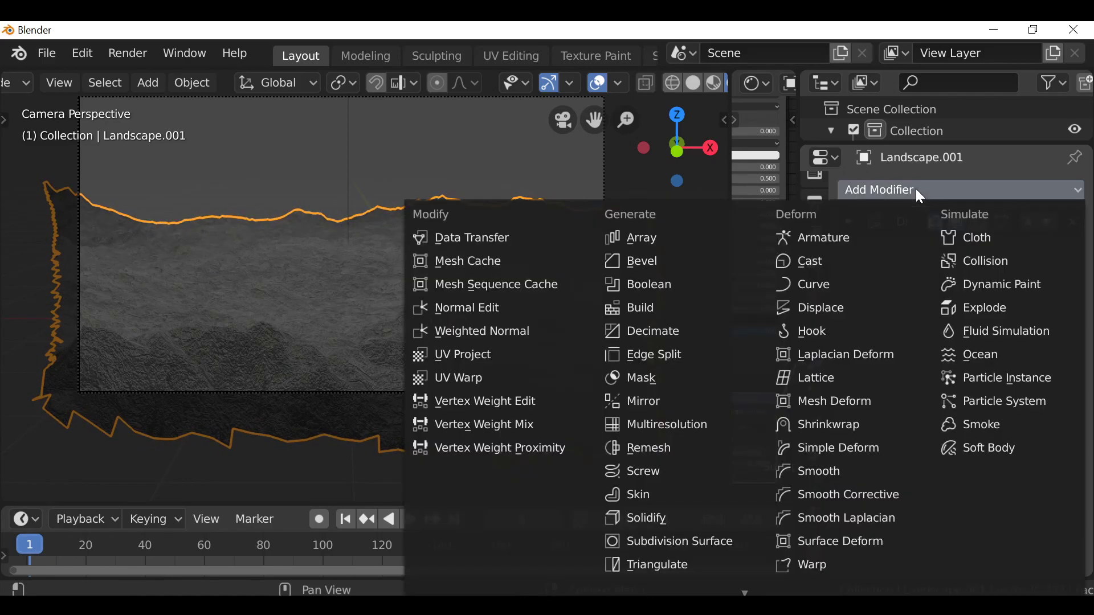
click(838, 310)
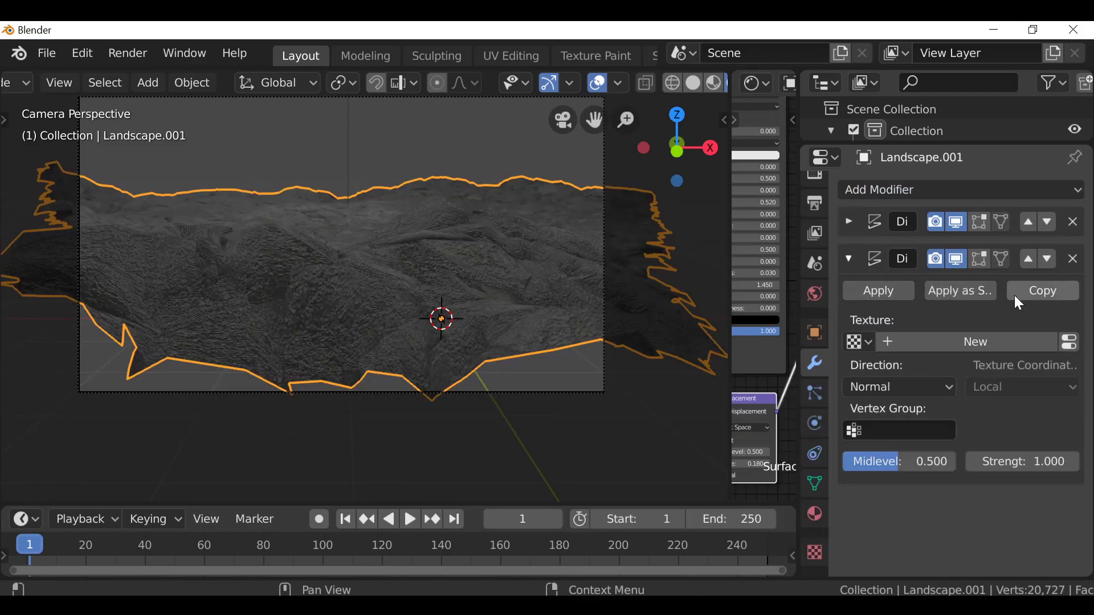
click(983, 343)
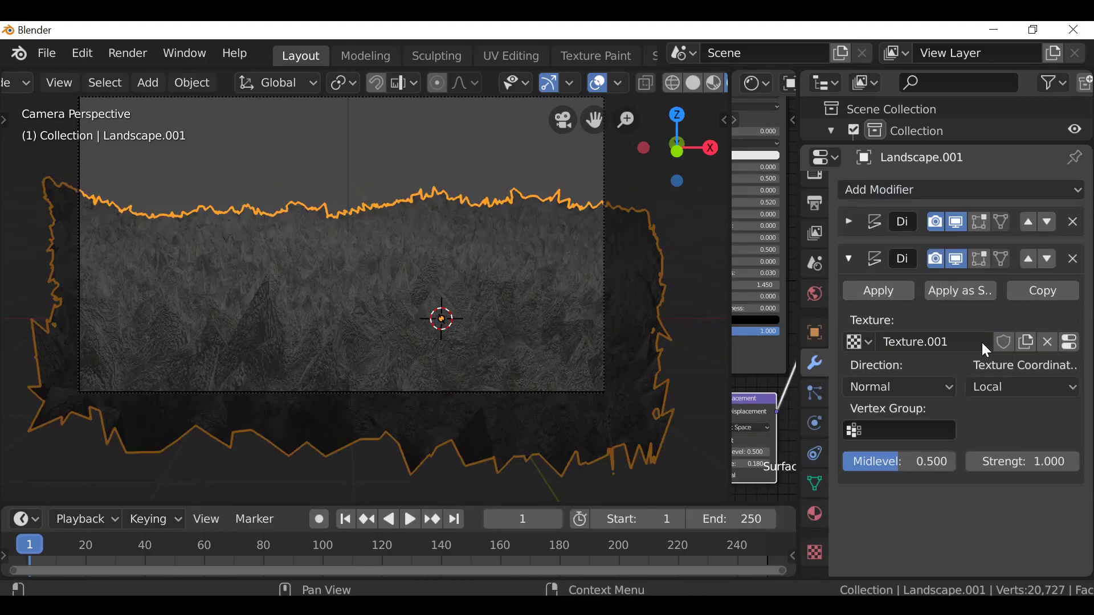
- Set the second Displace modifier's strength to 0.1
click(1035, 460)
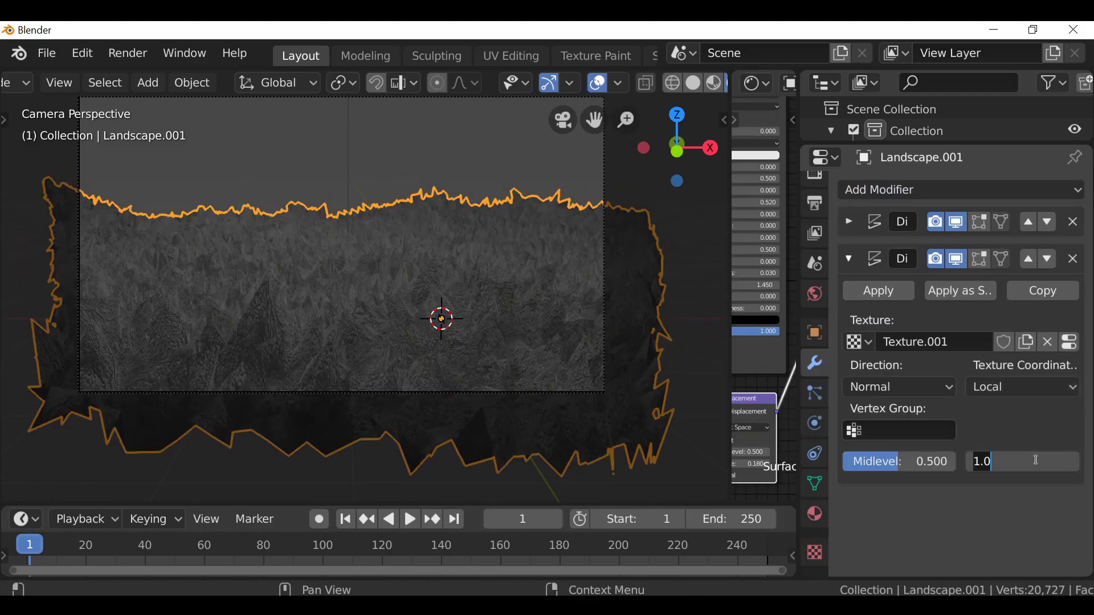
text(0.1)
key(Return)
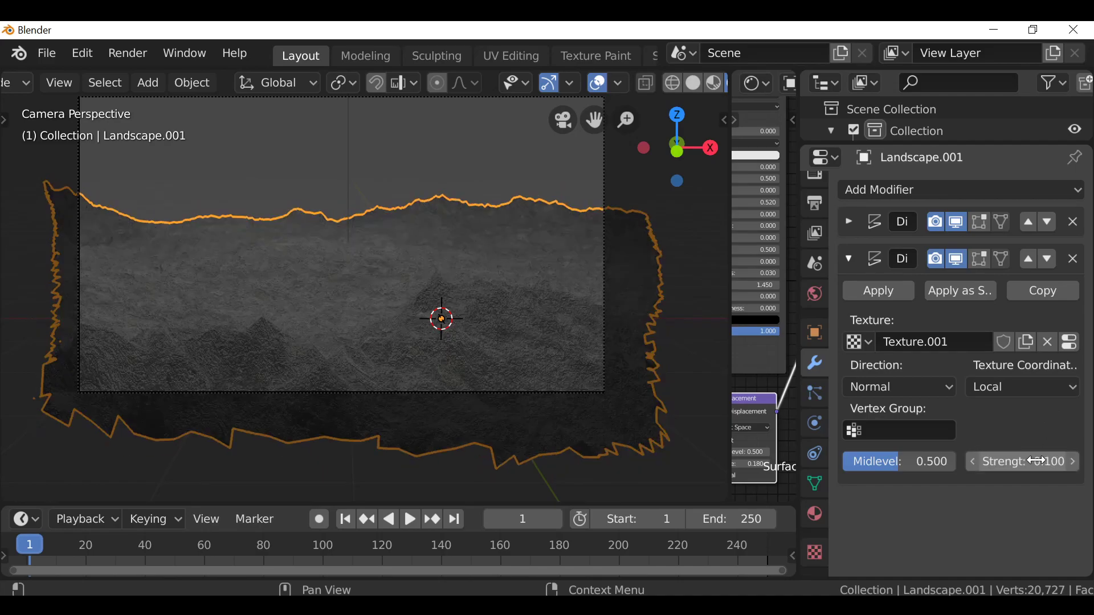
- Change the second Displace modifier's texture type to Marble
click(1070, 343)
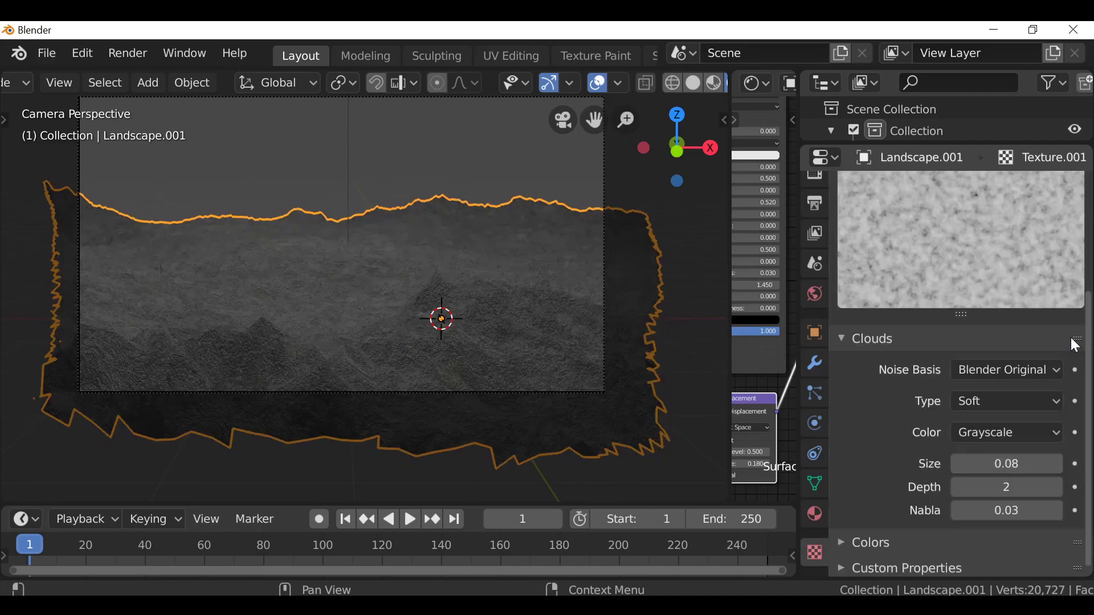
scroll(969, 257, up, 6)
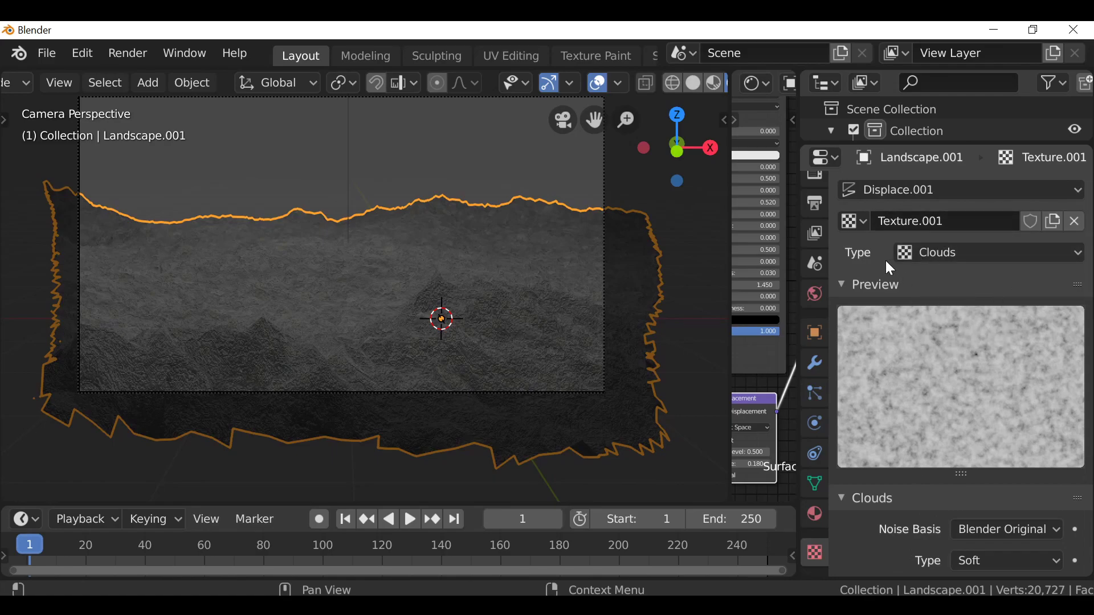
click(976, 252)
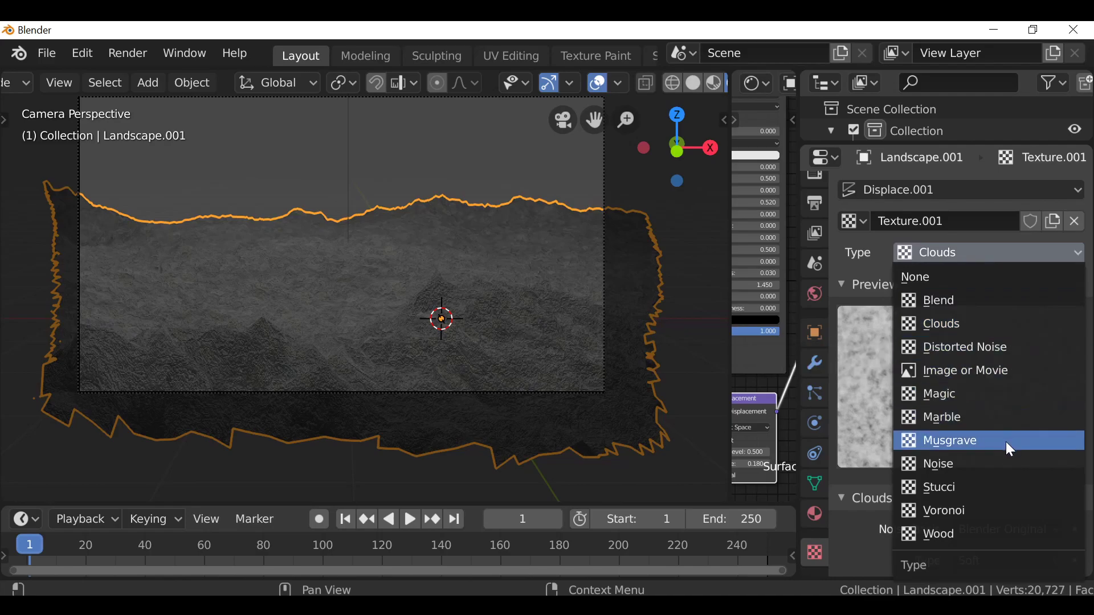
click(939, 421)
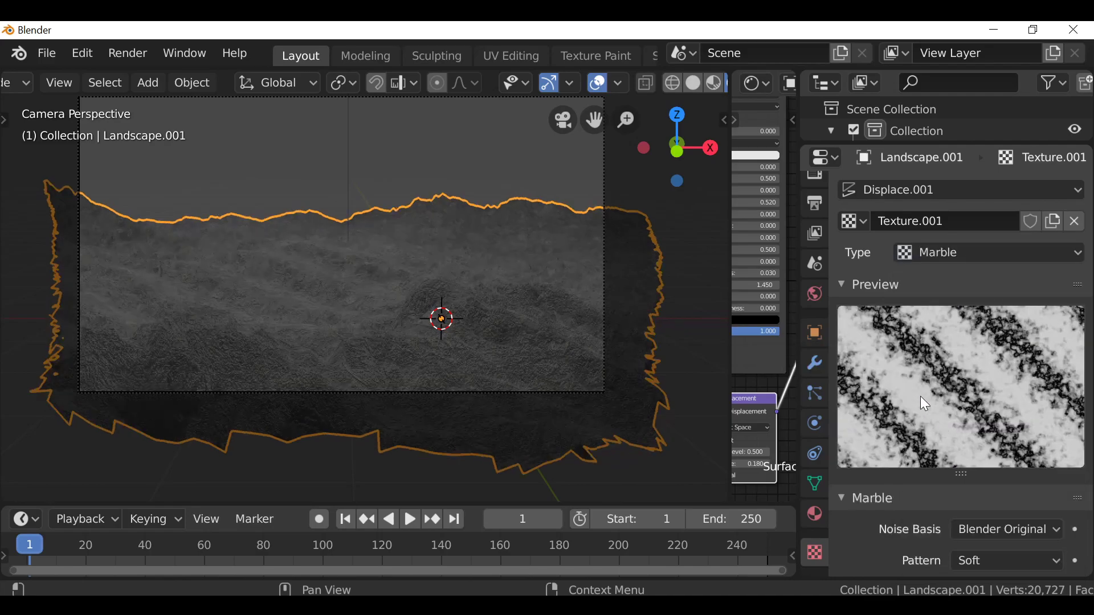
- Set the Marble texture's pattern to Sharp and its noise type to Hard
scroll(963, 397, down, 5)
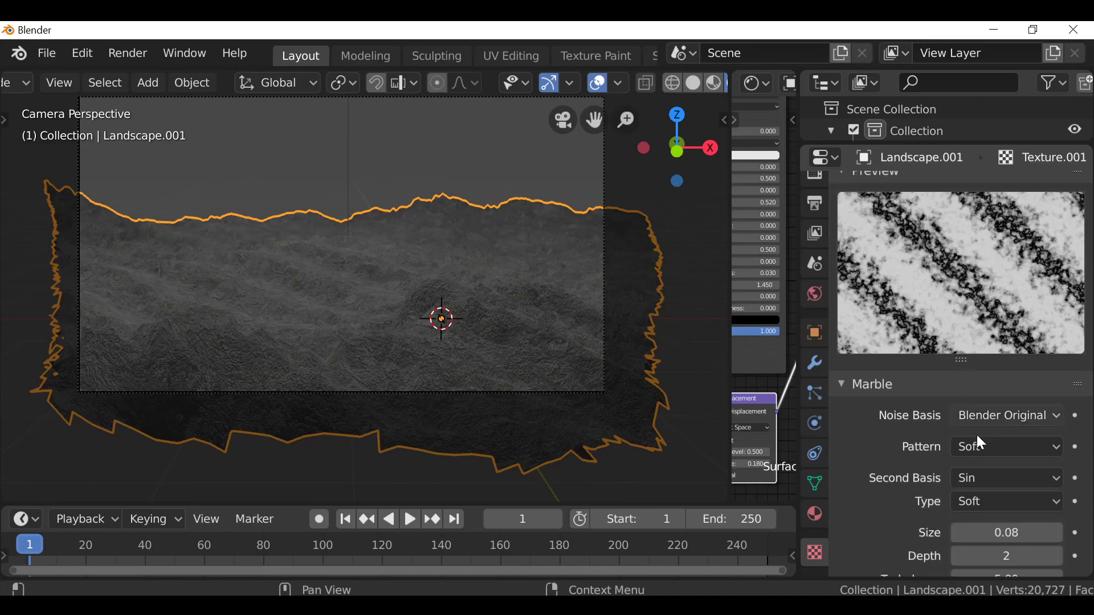
click(992, 447)
click(991, 494)
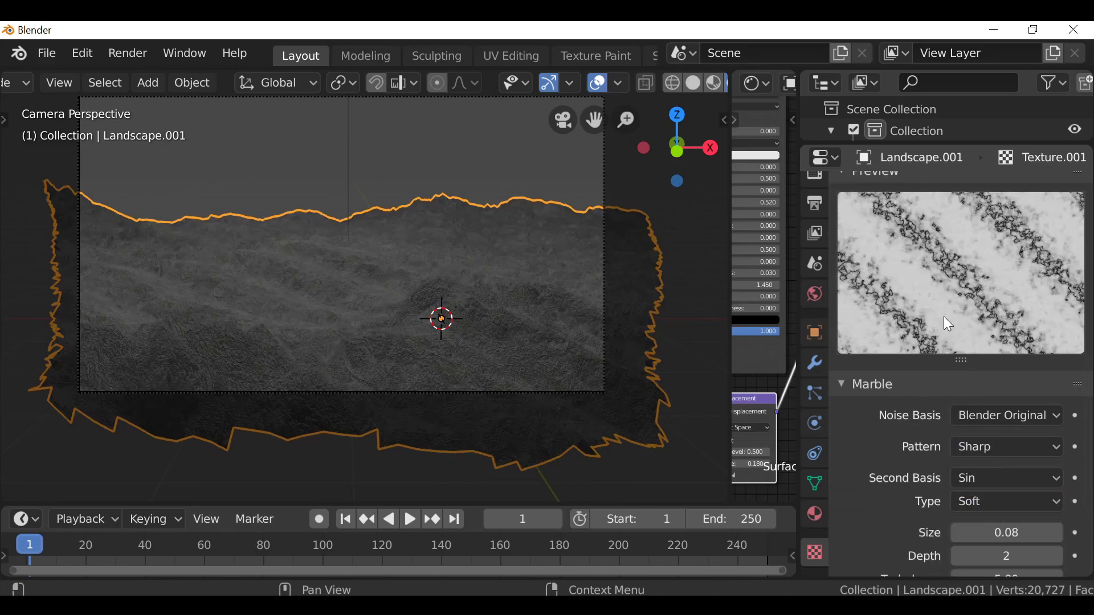
scroll(985, 437, down, 3)
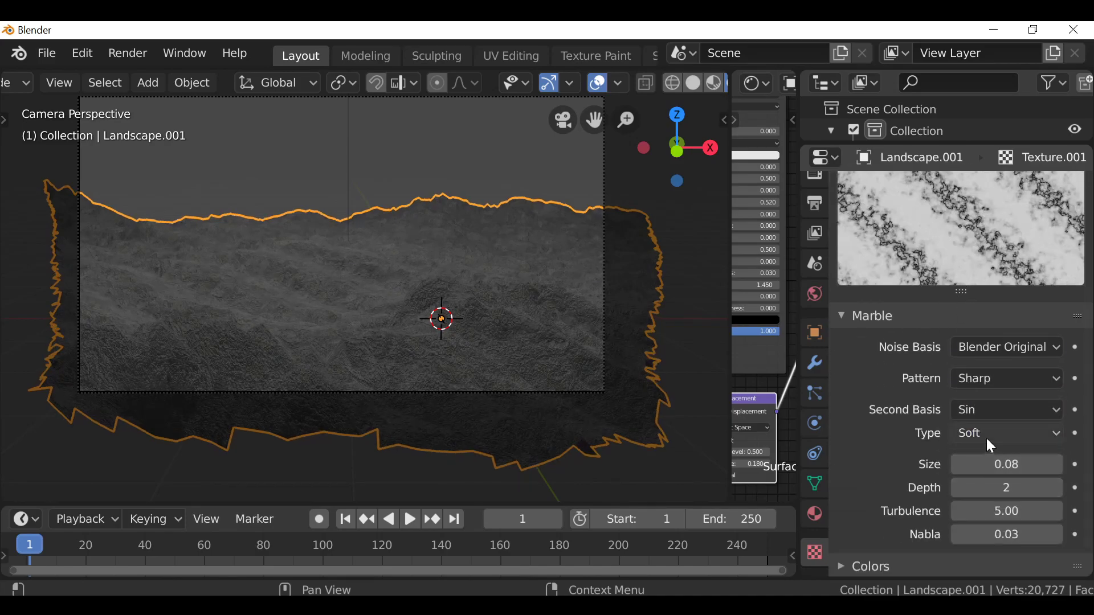
click(988, 430)
click(976, 482)
scroll(923, 319, up, 5)
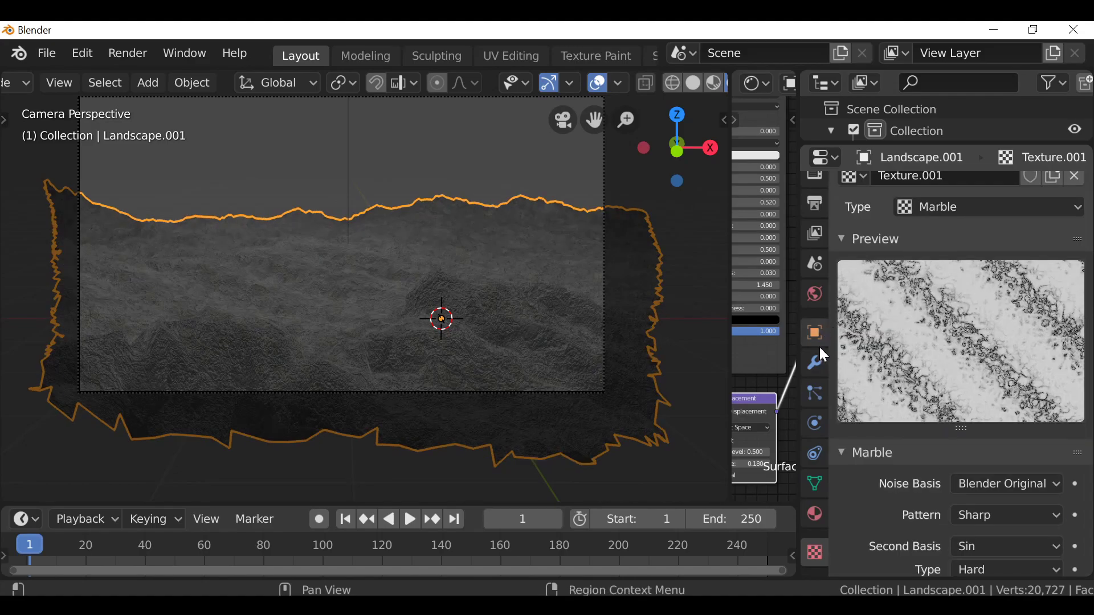
- Set the second Displace modifier's strength to 0.14, collapse its settings and return to the camera view
click(816, 363)
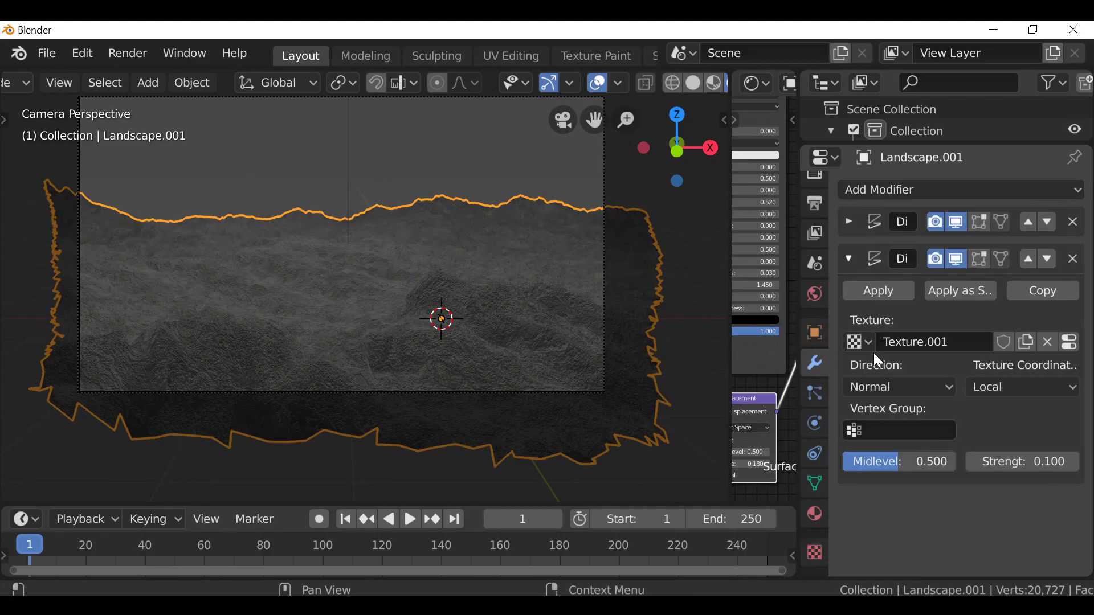
mouse_move(1020, 461)
mouse_down()
mouse_move(1063, 462)
mouse_move(1020, 462)
mouse_move(1031, 462)
mouse_up()
middle_drag(410, 365, 461, 341)
scroll(464, 344, down, 2)
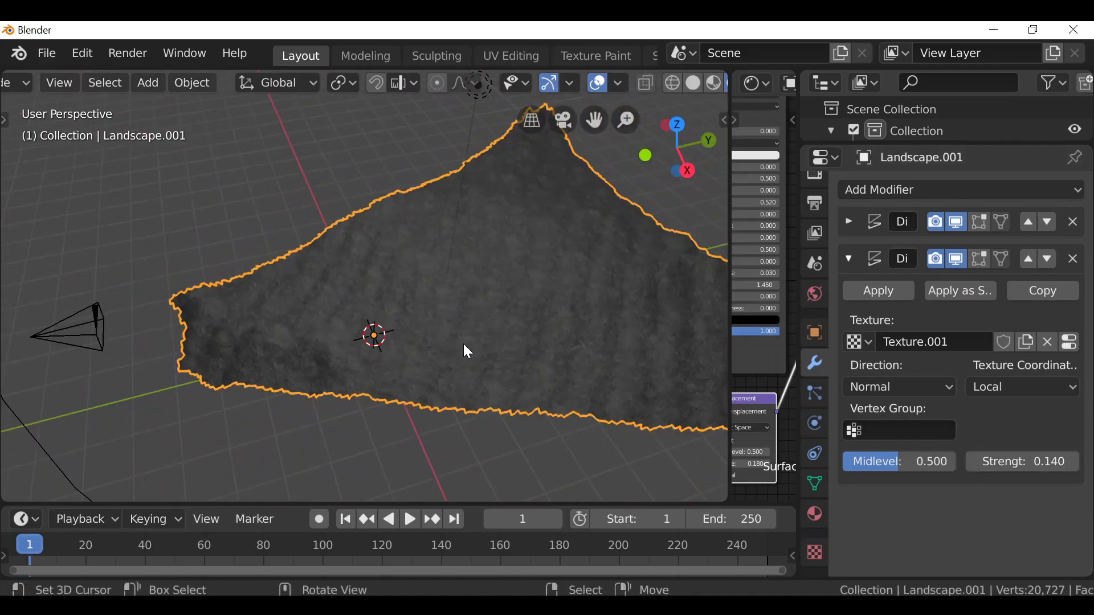
click(890, 431)
click(885, 422)
key(KP_0)
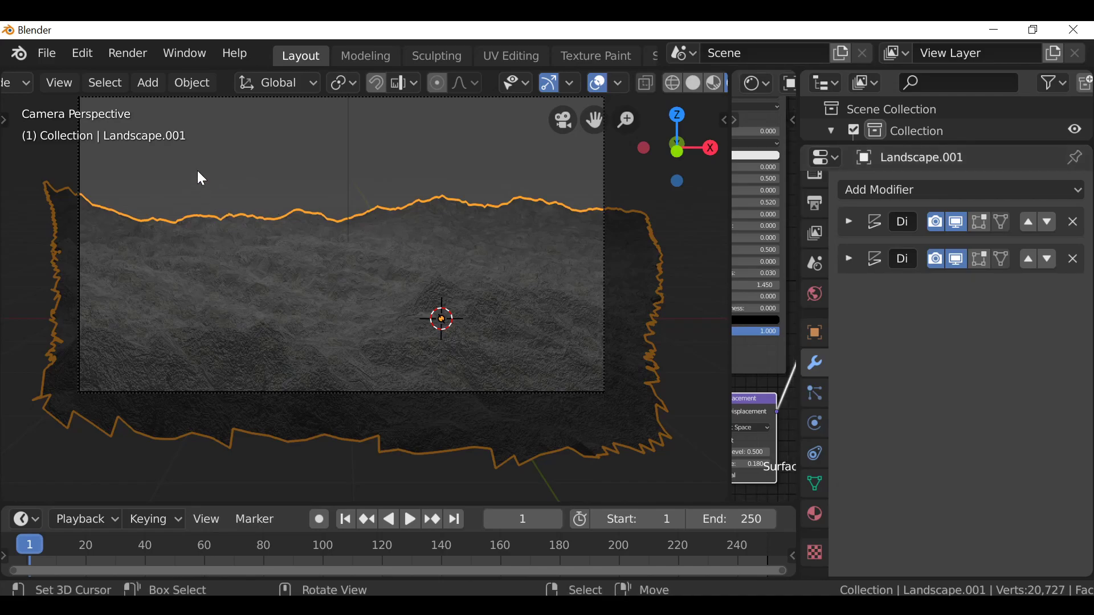
- Add another A.N.T. landscape to the scene
scroll(357, 178, down, 2)
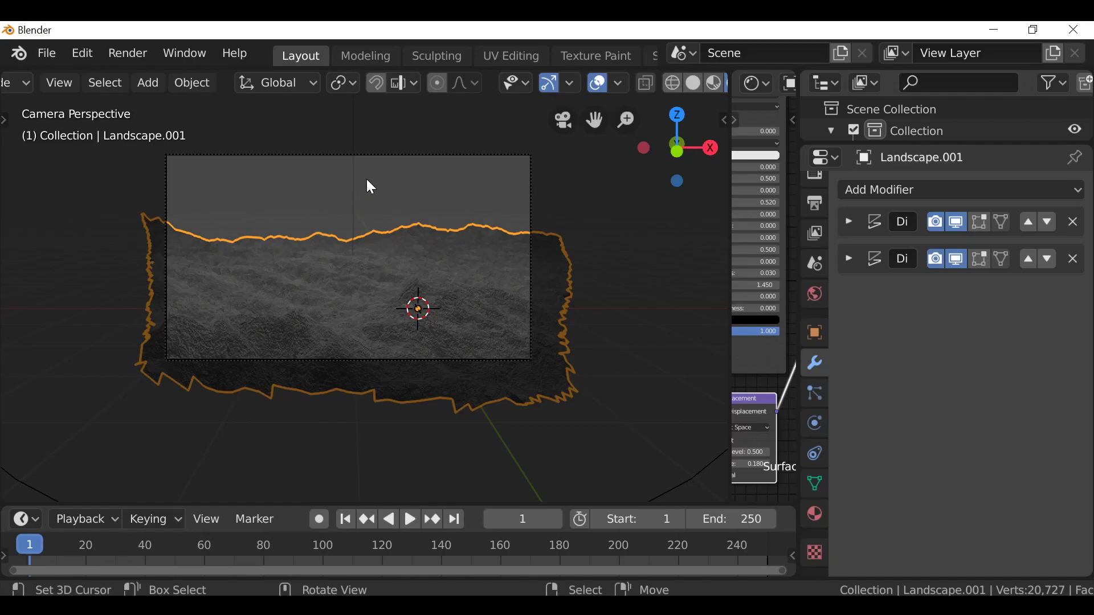
middle_drag(523, 240, 498, 251)
key(n)
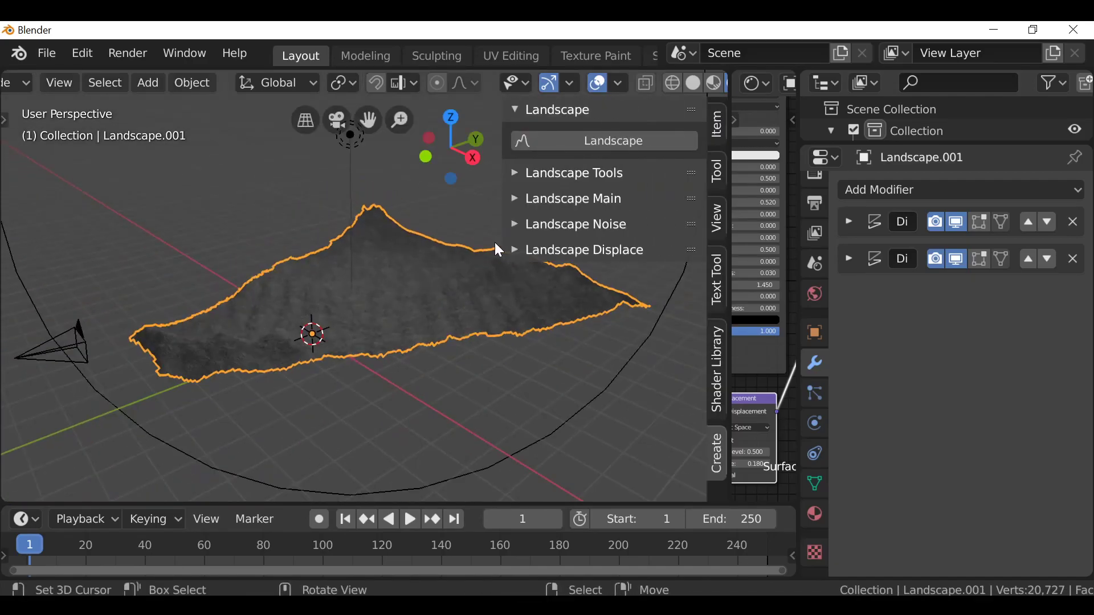
click(608, 144)
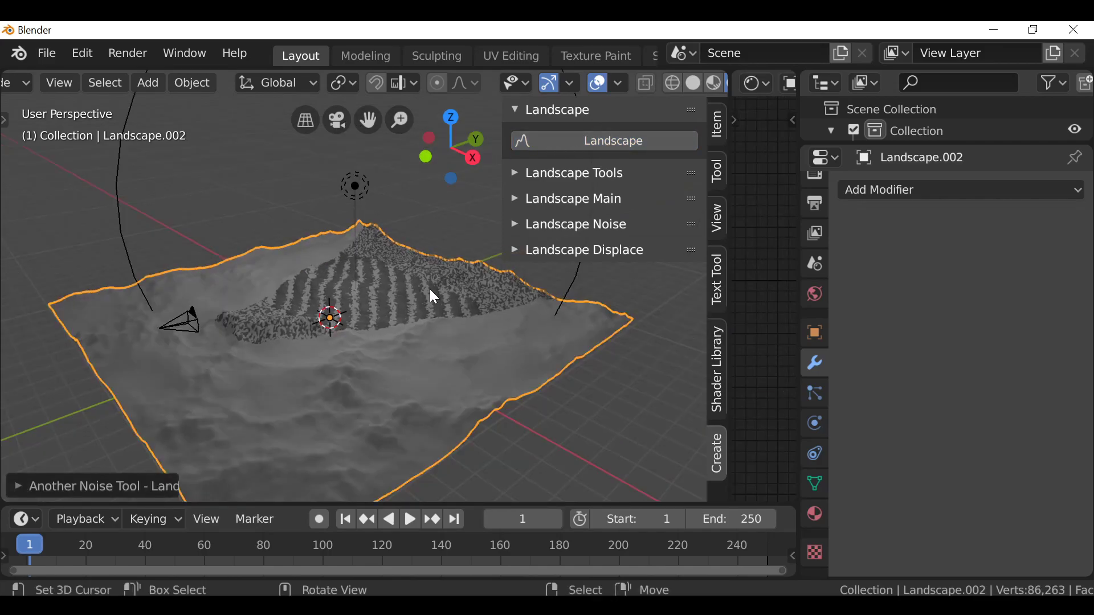
- Apply the Mountain 1 operator preset to the new landscape
key(n)
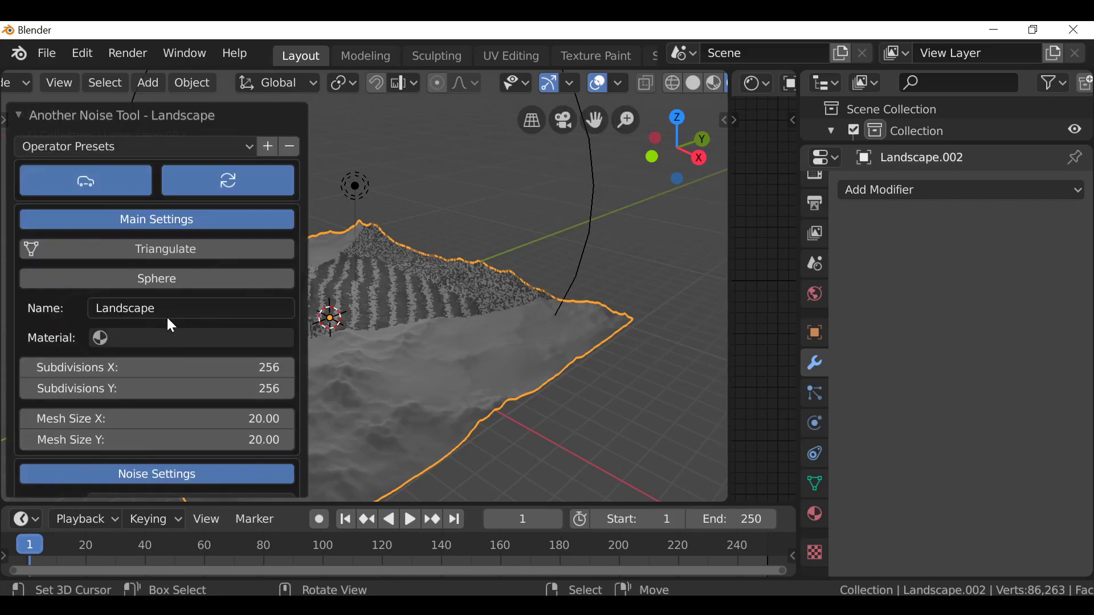
click(168, 150)
scroll(147, 249, down, 14)
scroll(147, 249, down, 12)
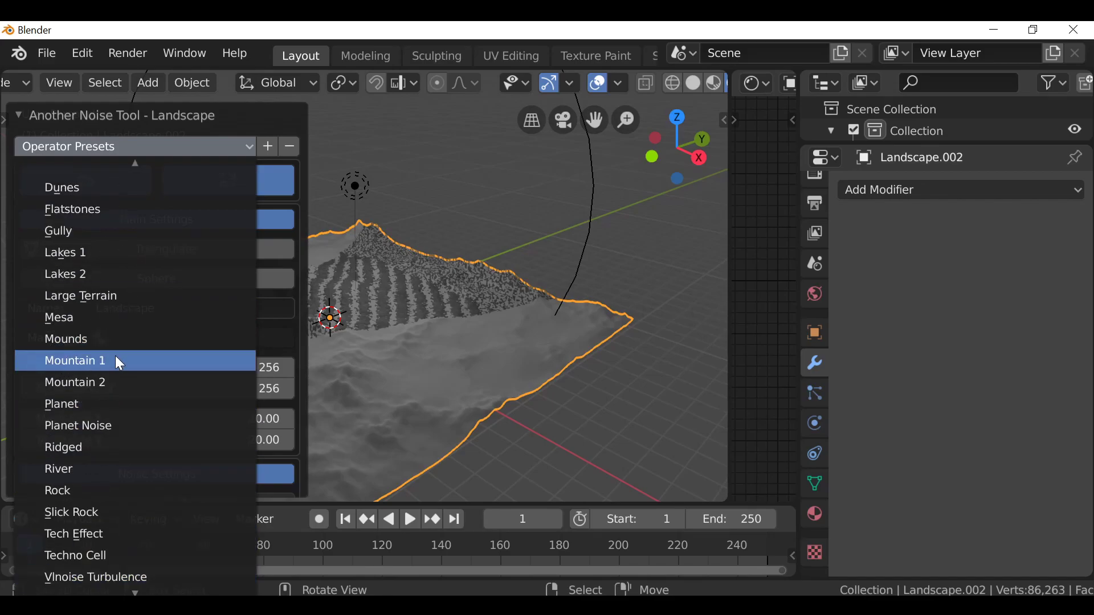
click(116, 359)
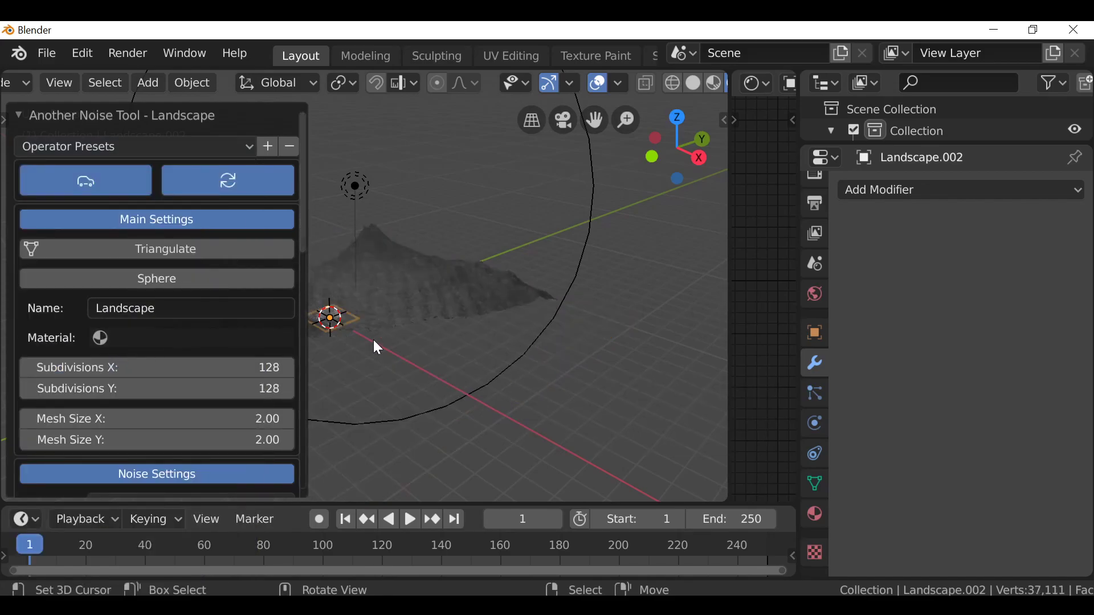
- Scale the small mountain landscape up uniformly until it spans most of the original terrain
shift+middle_drag(371, 344, 509, 301)
scroll(504, 293, up, 7)
shift+middle_drag(520, 263, 353, 322)
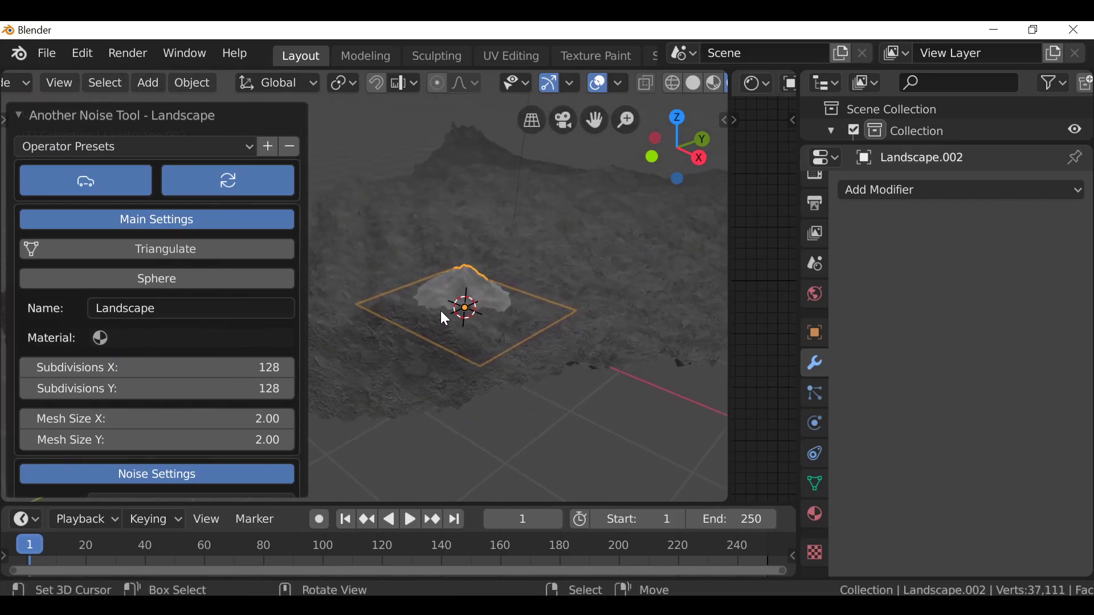
scroll(436, 310, up, 3)
middle_drag(437, 312, 533, 327)
scroll(548, 298, down, 5)
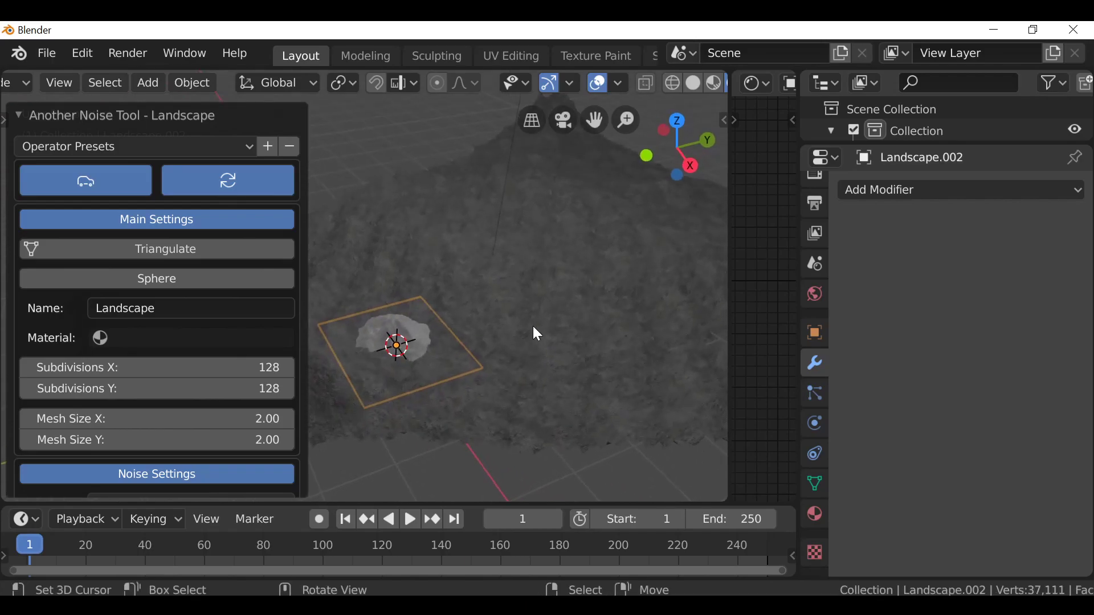
click(28, 117)
scroll(520, 342, down, 5)
middle_drag(464, 323, 511, 317)
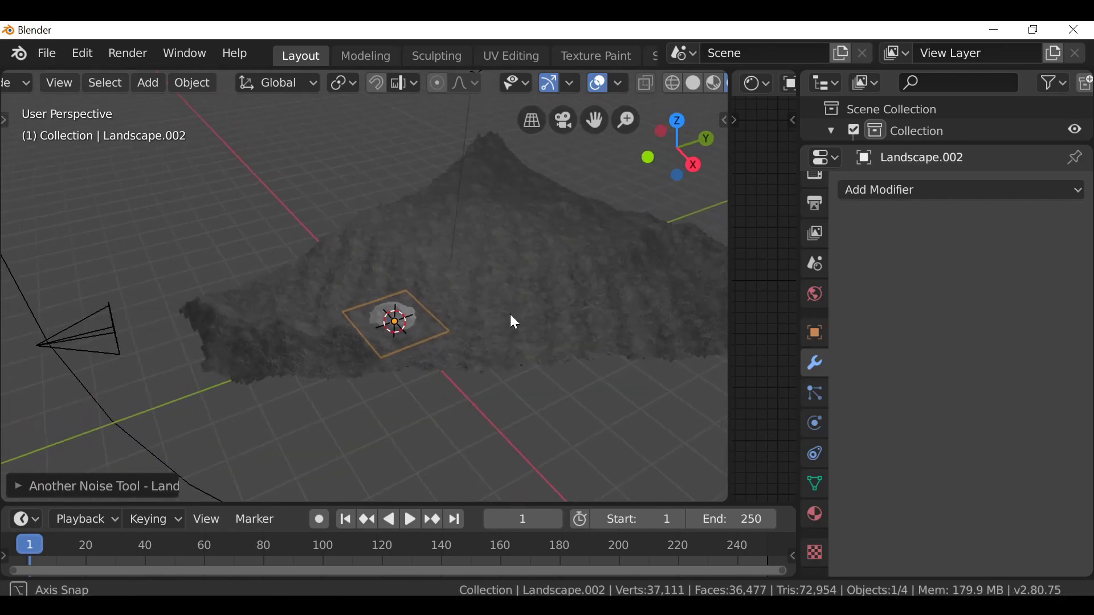
scroll(415, 316, up, 3)
key(s)
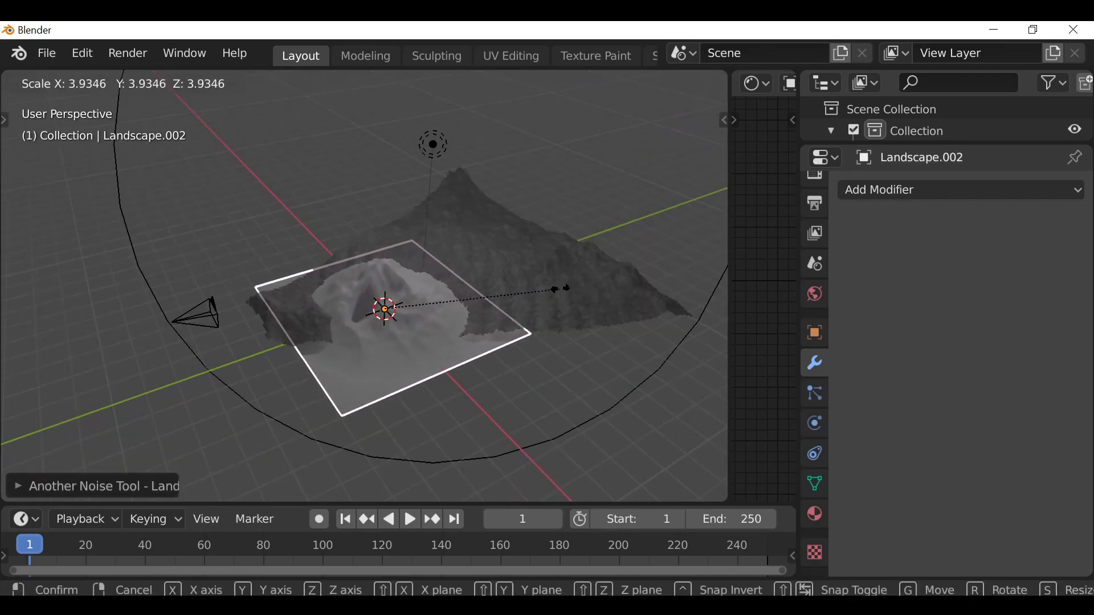
click(538, 287)
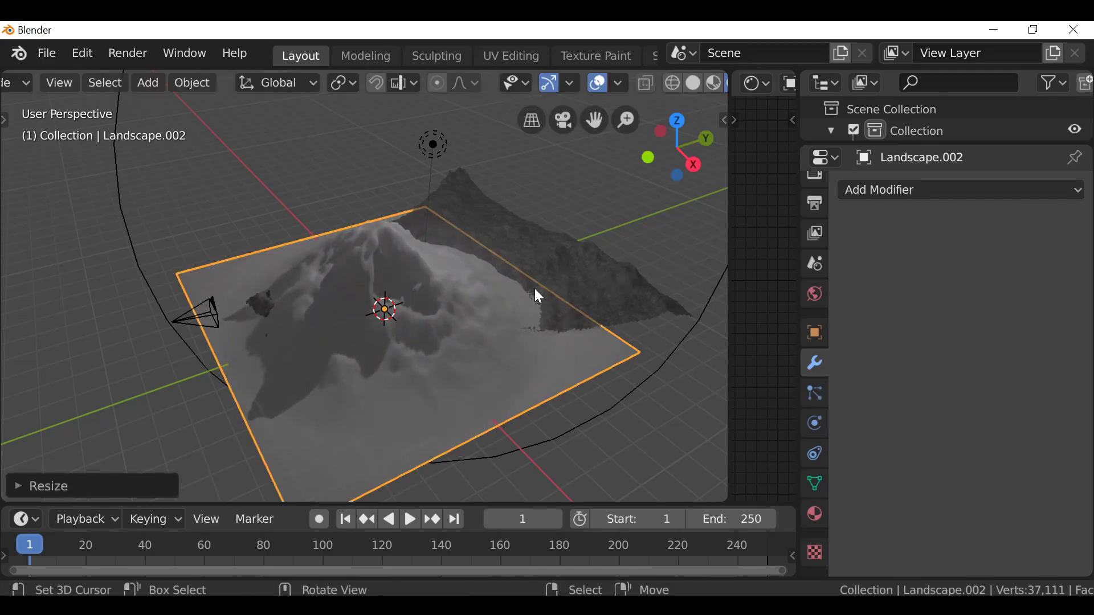
- Move the mountain along the Y axis behind the original terrain and look through the camera
scroll(536, 294, down, 2)
key(g)
key(y)
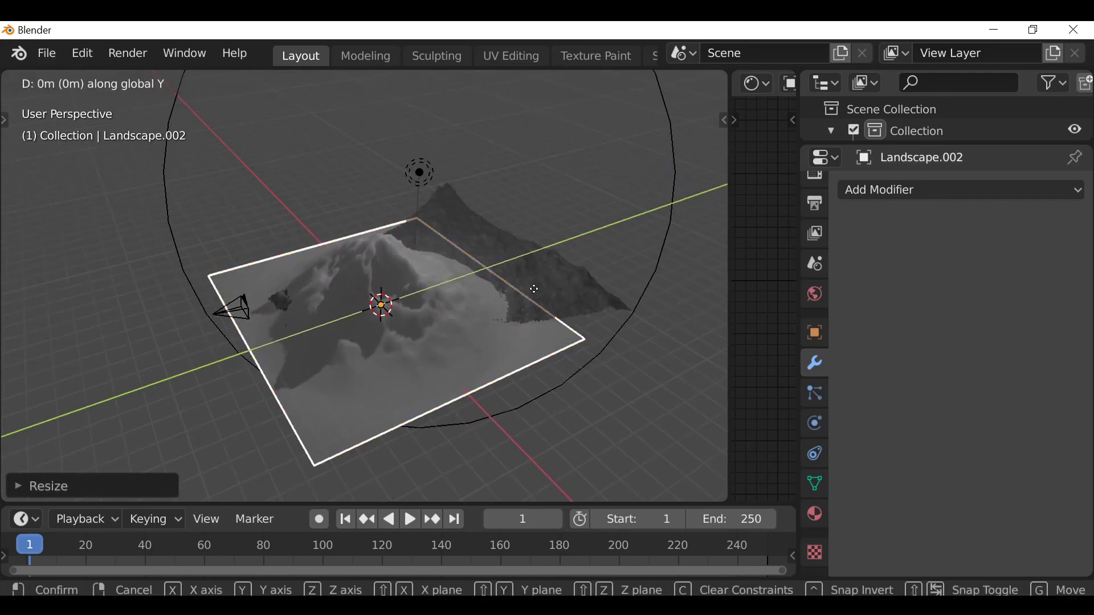
click(131, 261)
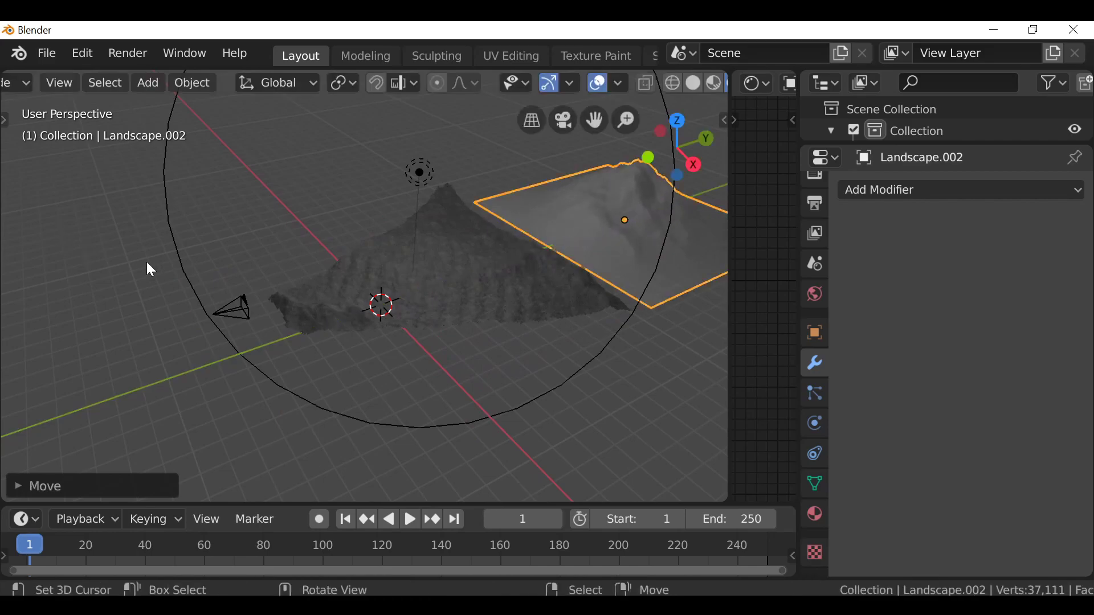
key(KP_0)
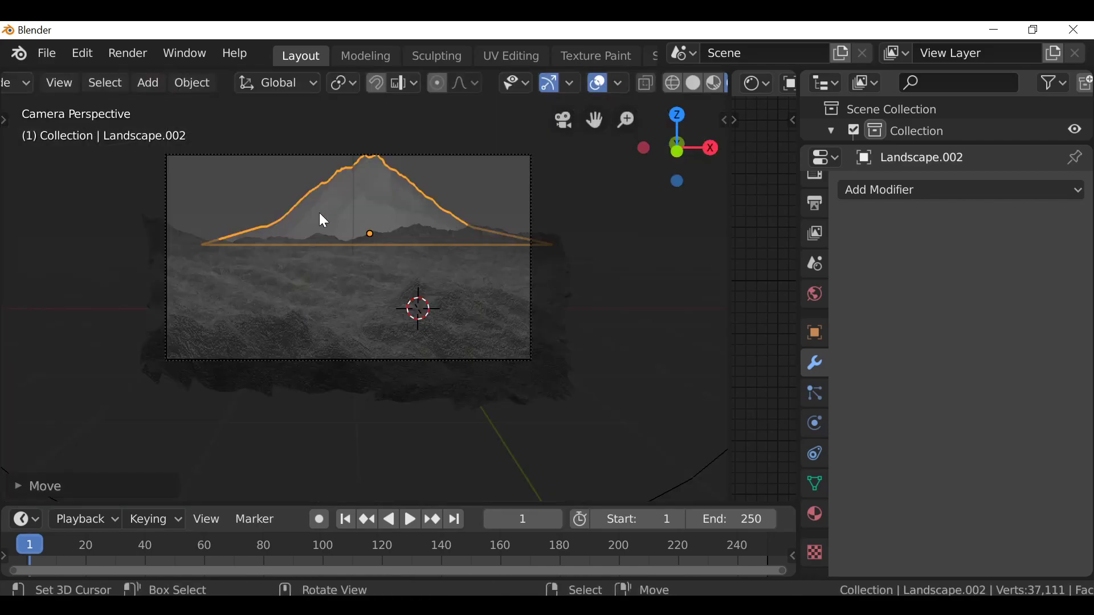
- Reposition the background mountain along Y, shift it about -5.1 m along X, and lower it about 1.4 m along Z
key(g)
key(y)
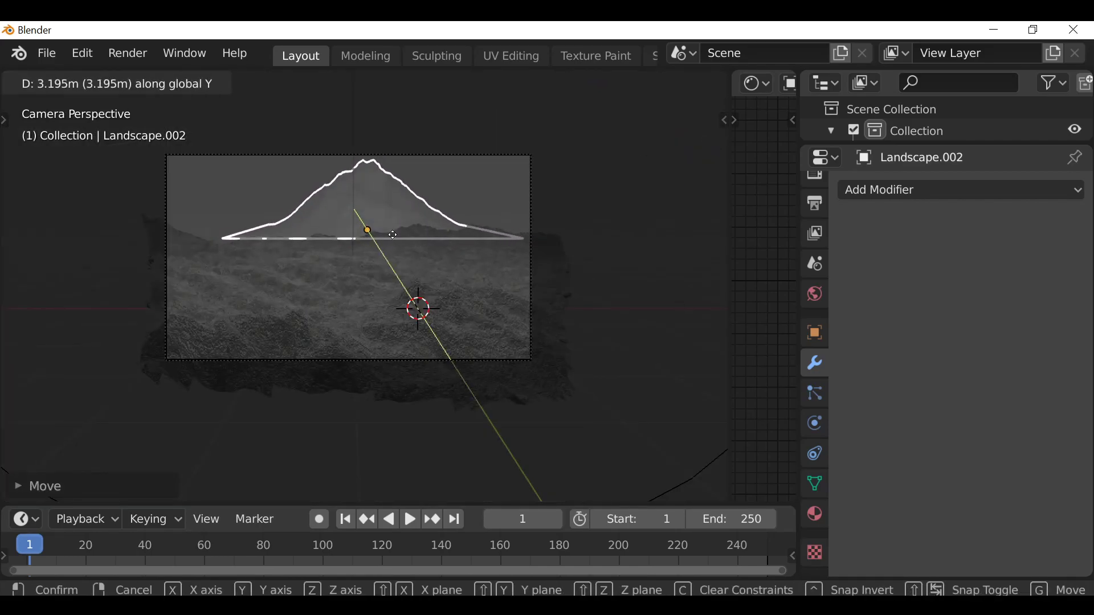
click(391, 242)
key(g)
key(x)
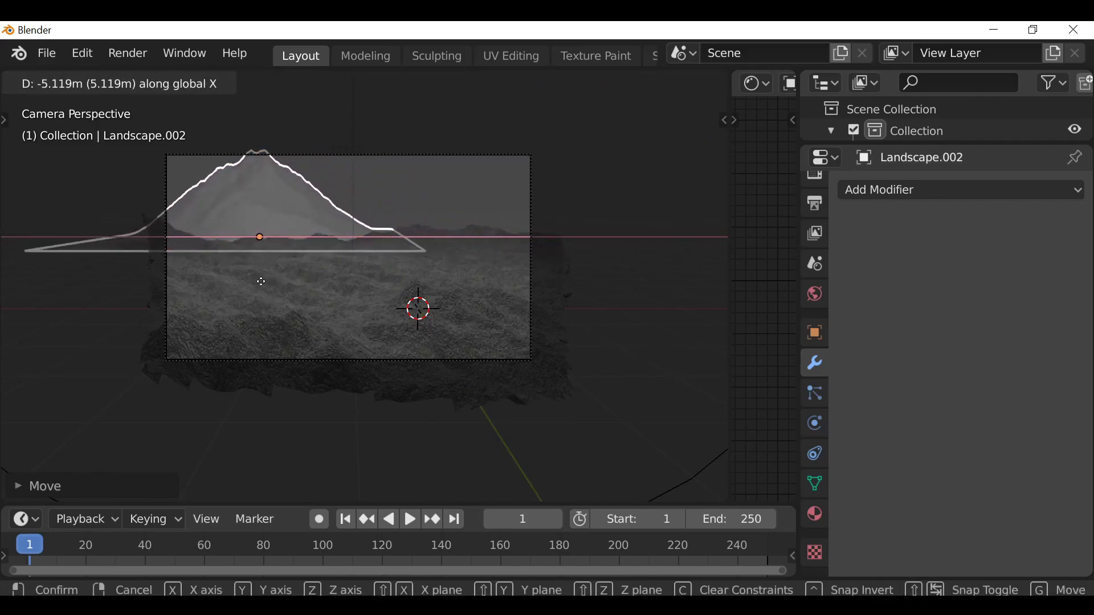
click(261, 282)
key(g)
key(z)
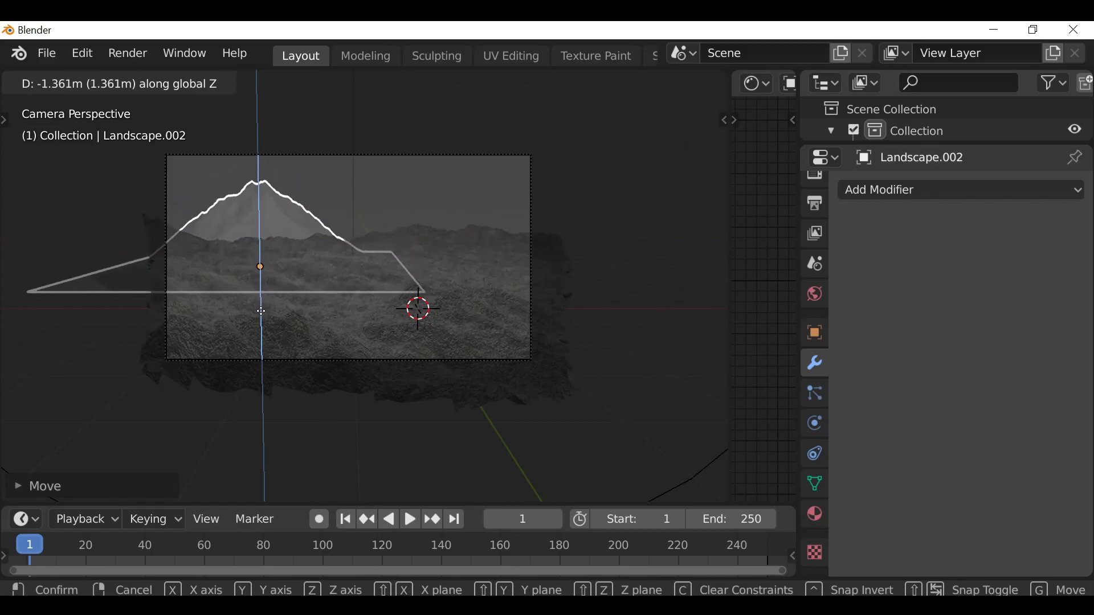
click(262, 313)
- Scale the mountain along the X axis and move it to the left edge of the camera frame
key(s)
key(x)
click(439, 291)
key(g)
click(278, 245)
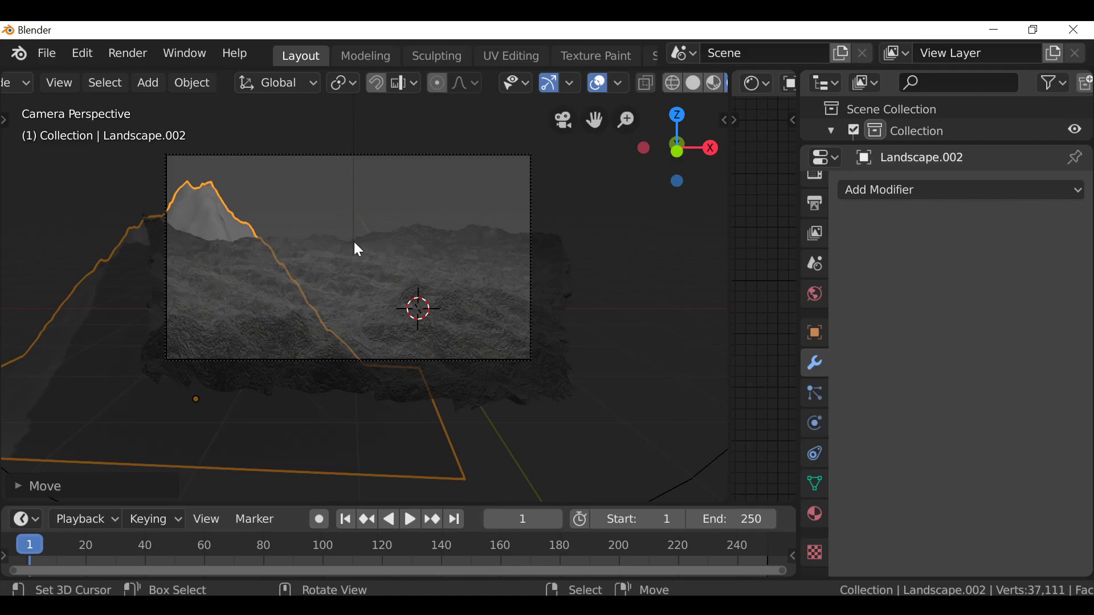
middle_drag(234, 298, 288, 285)
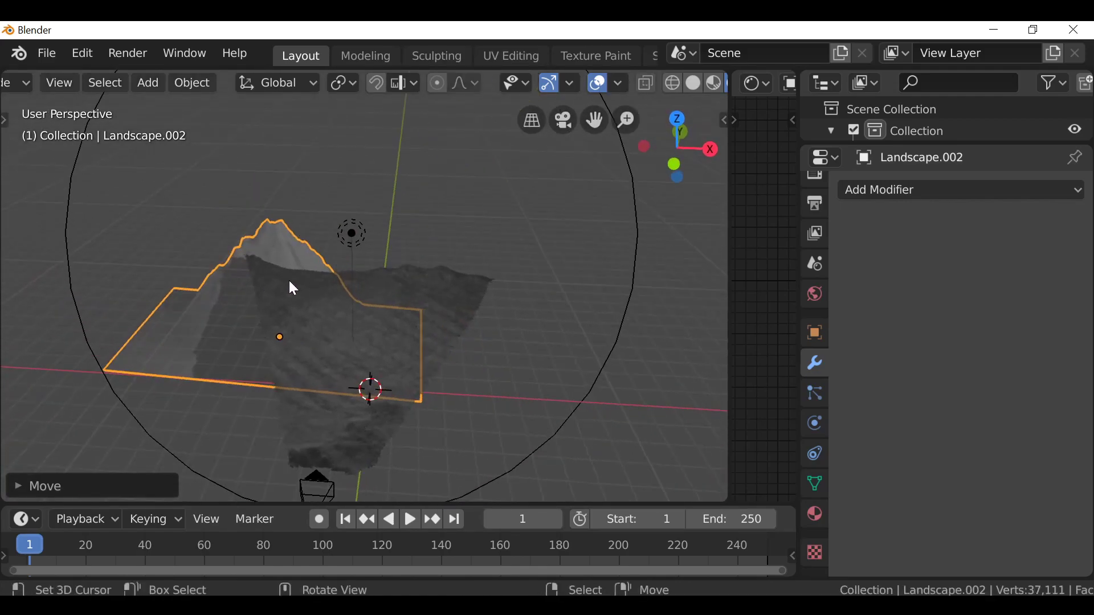
key(KP_0)
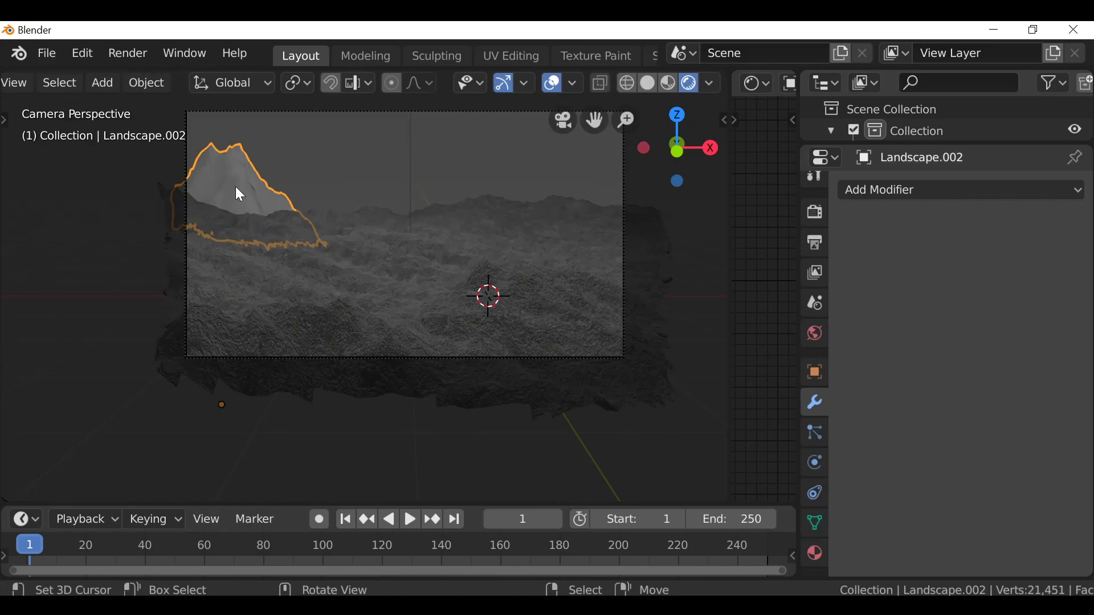
- Assign the existing Surface material to the background mountain
scroll(816, 342, down, 2)
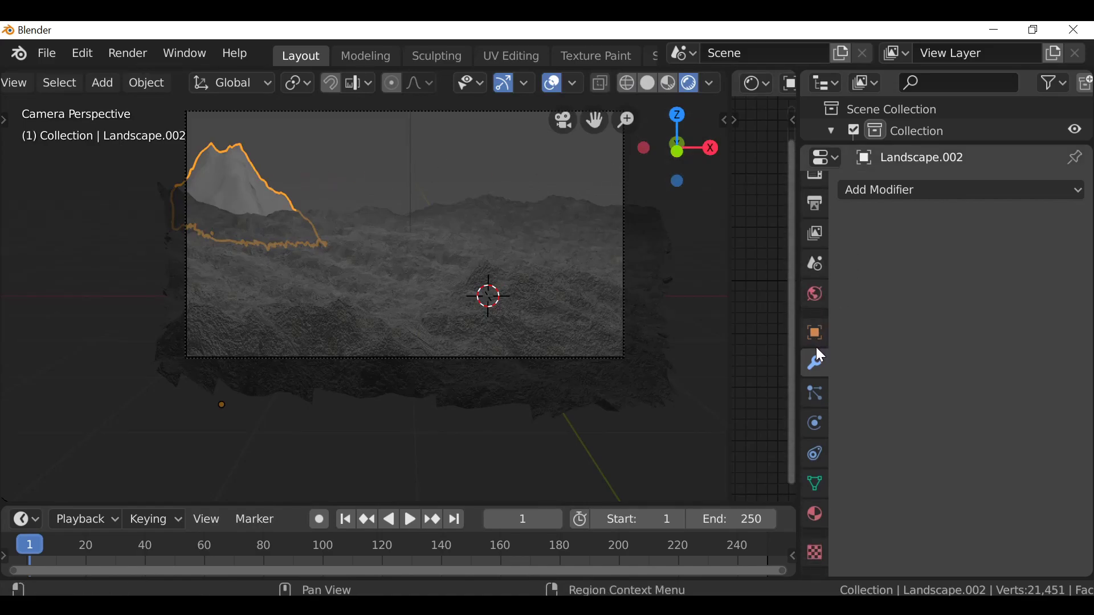
click(816, 514)
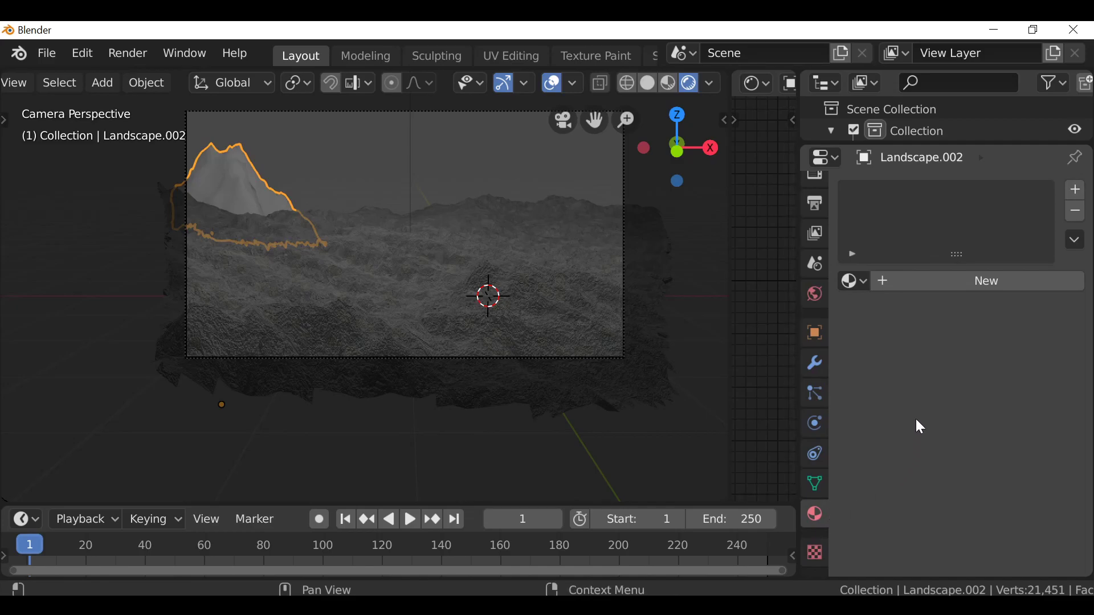
click(853, 282)
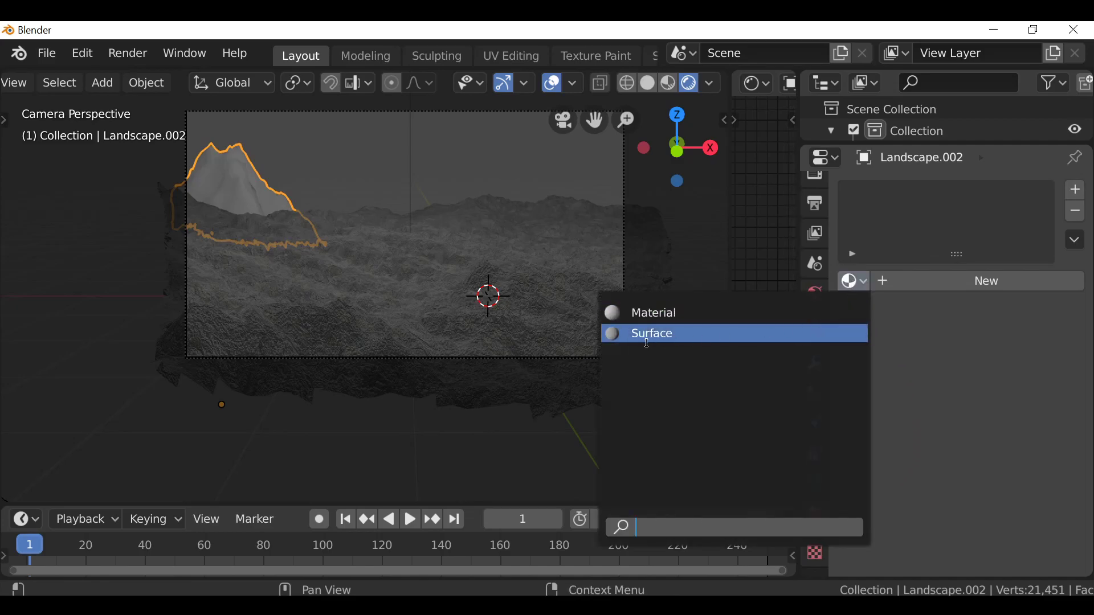
click(727, 338)
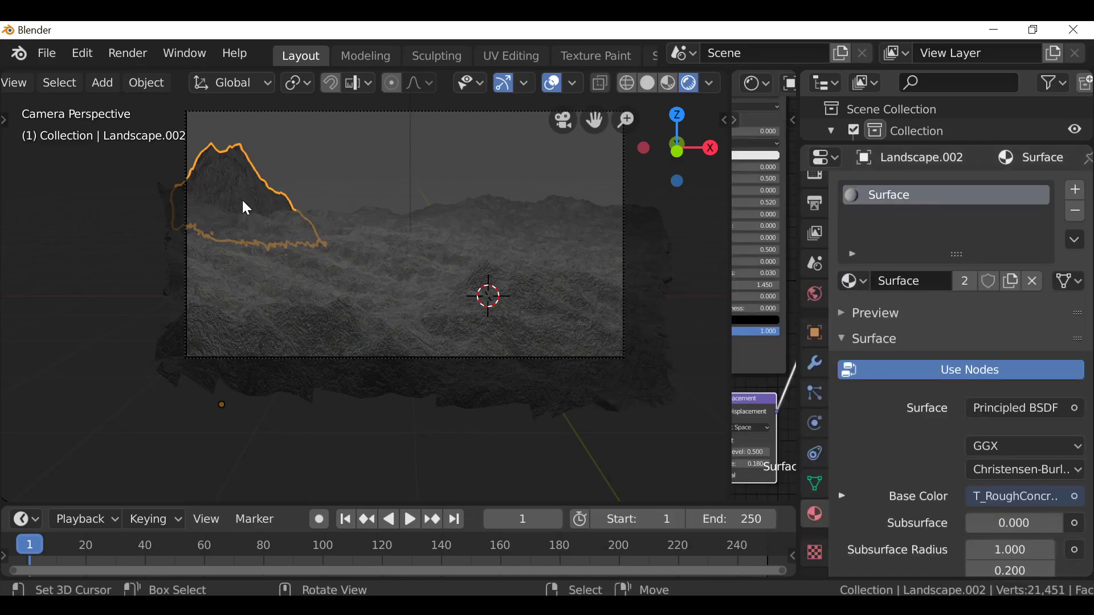
- Apply the scale transform to the background mountain
scroll(291, 223, up, 5)
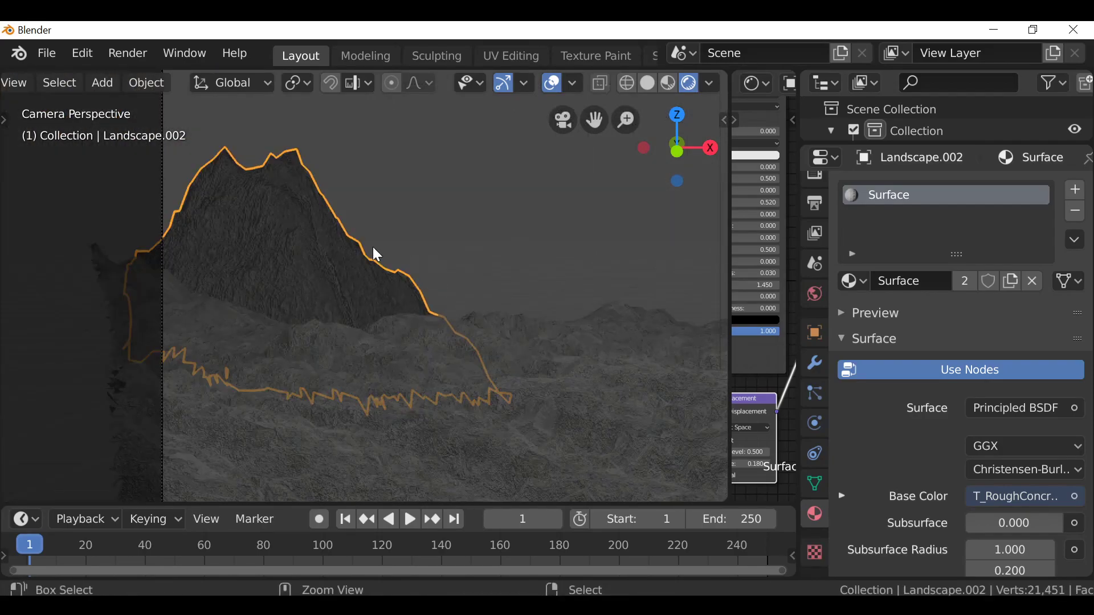
key(ctrl+a)
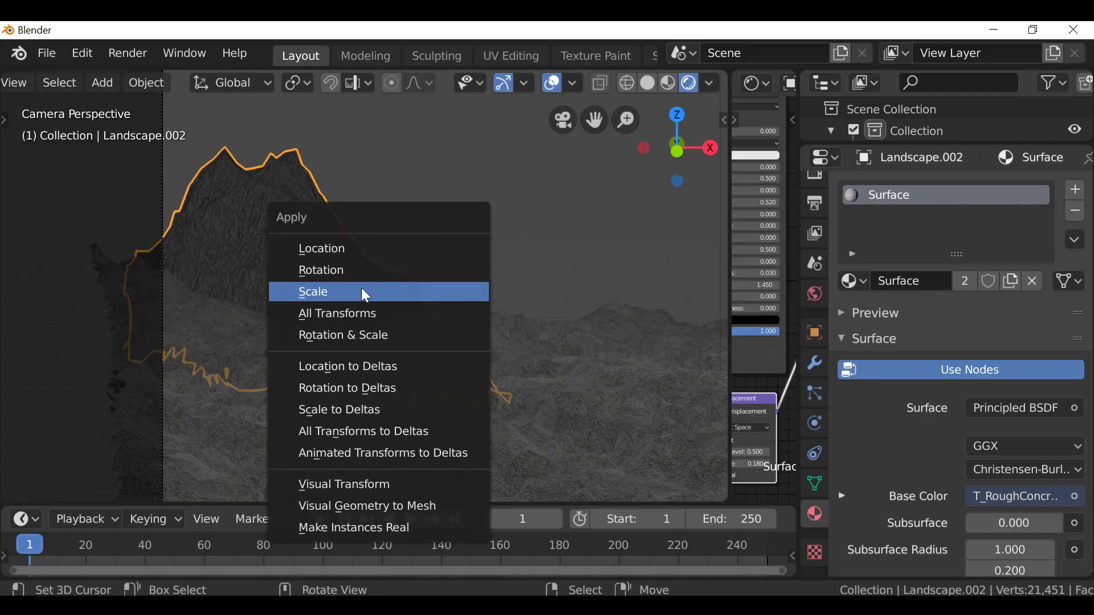
click(364, 293)
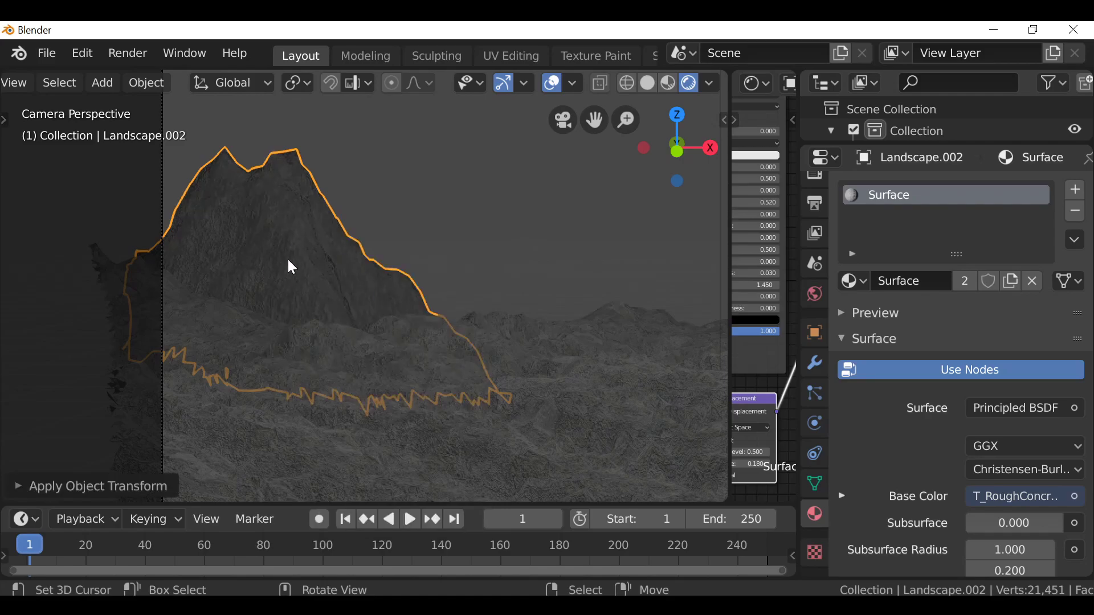
- Try duplicating the mountain along the X axis to the opposite side of the camera frame and rotating the copy about Z
scroll(289, 257, down, 5)
shift+middle_drag(353, 283, 294, 284)
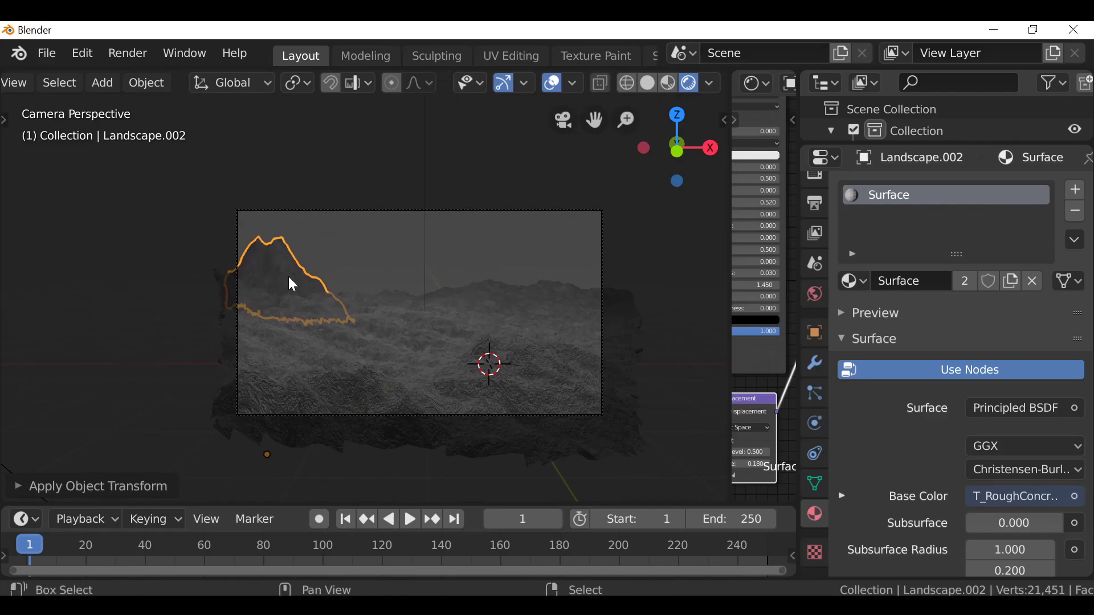
key(shift+d)
key(x)
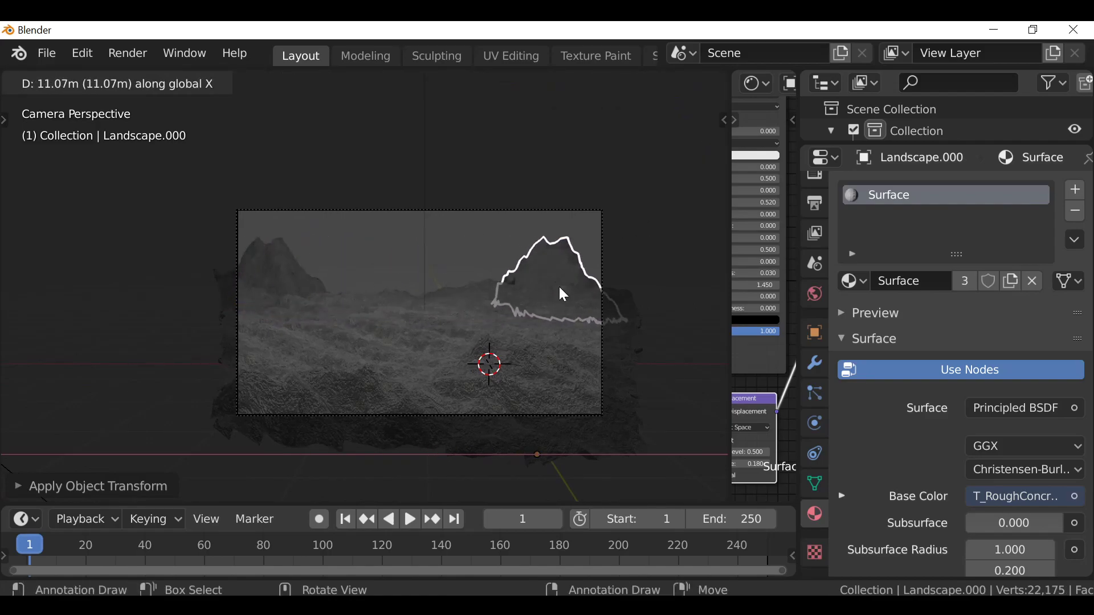
click(579, 293)
key(r)
key(z)
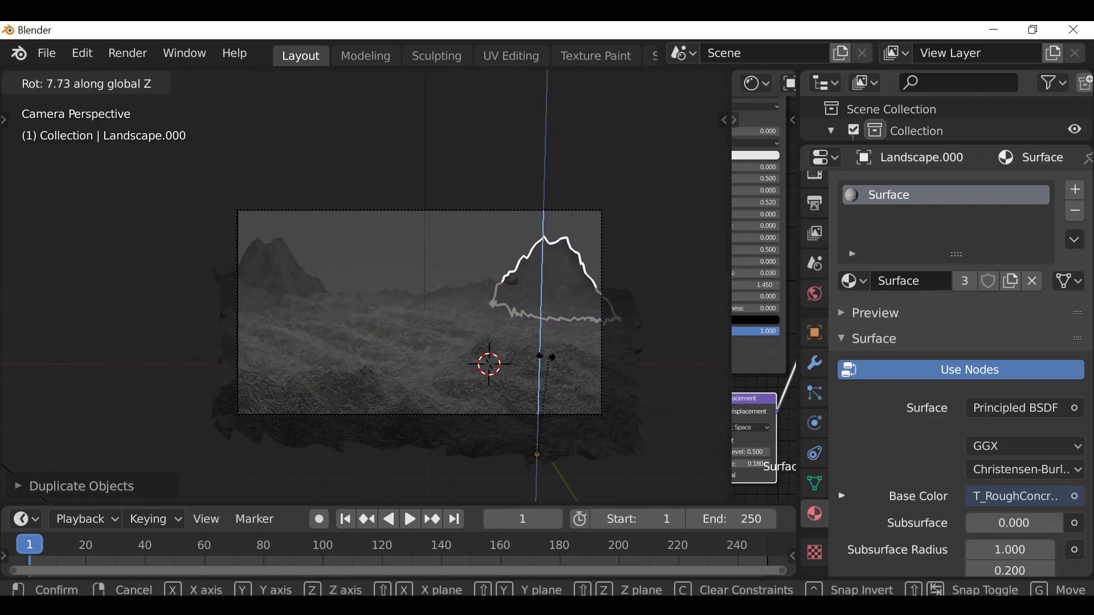
key(Escape)
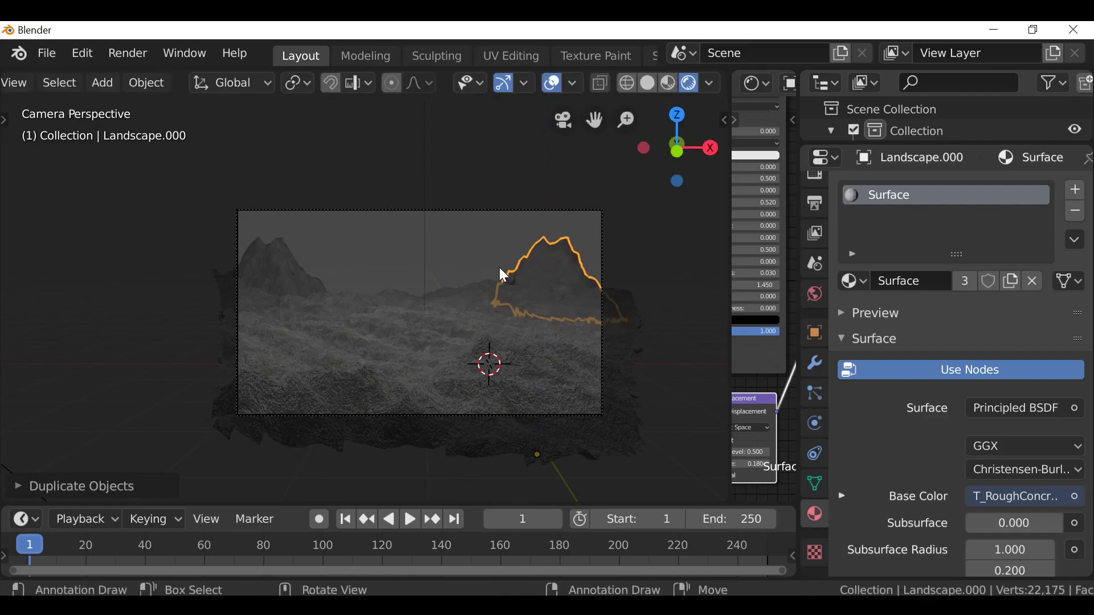
key(x)
click(503, 268)
- Assign the Surface material to the new mountain on the right side of the terrain and apply its scale
middle_drag(583, 255, 319, 252)
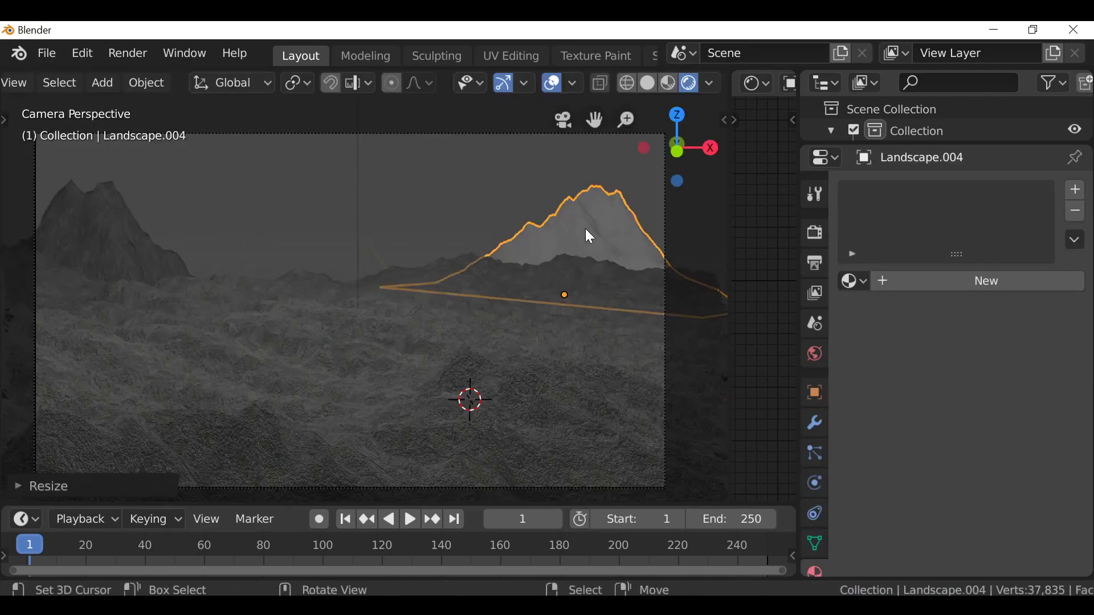
click(854, 281)
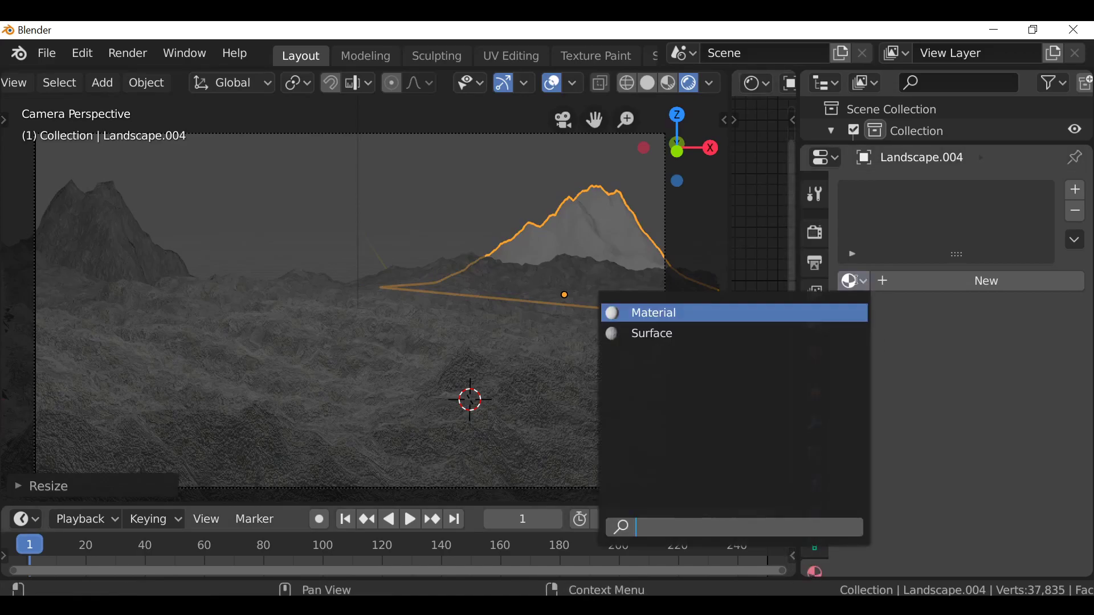
click(666, 337)
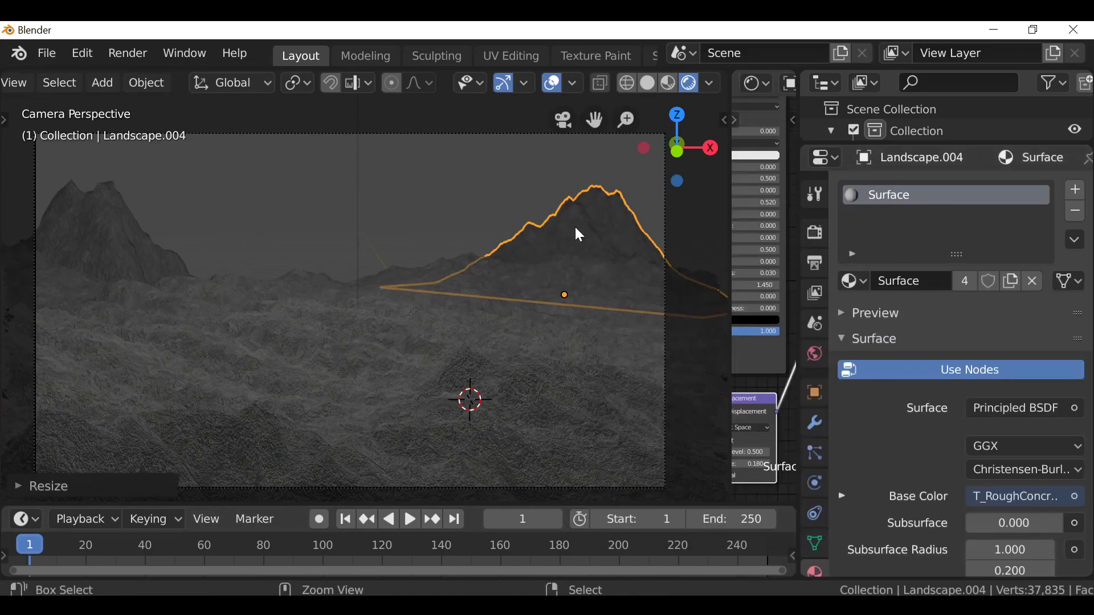
key(ctrl+a)
click(579, 230)
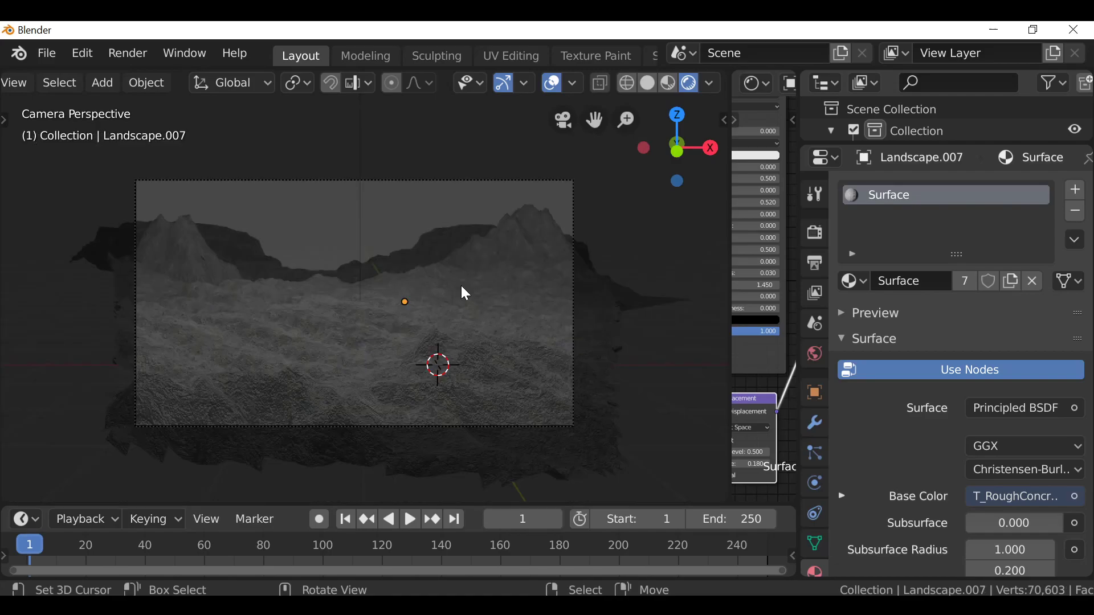
- Add a cylinder mesh to the scene while looking through the camera
middle_drag(461, 286, 250, 370)
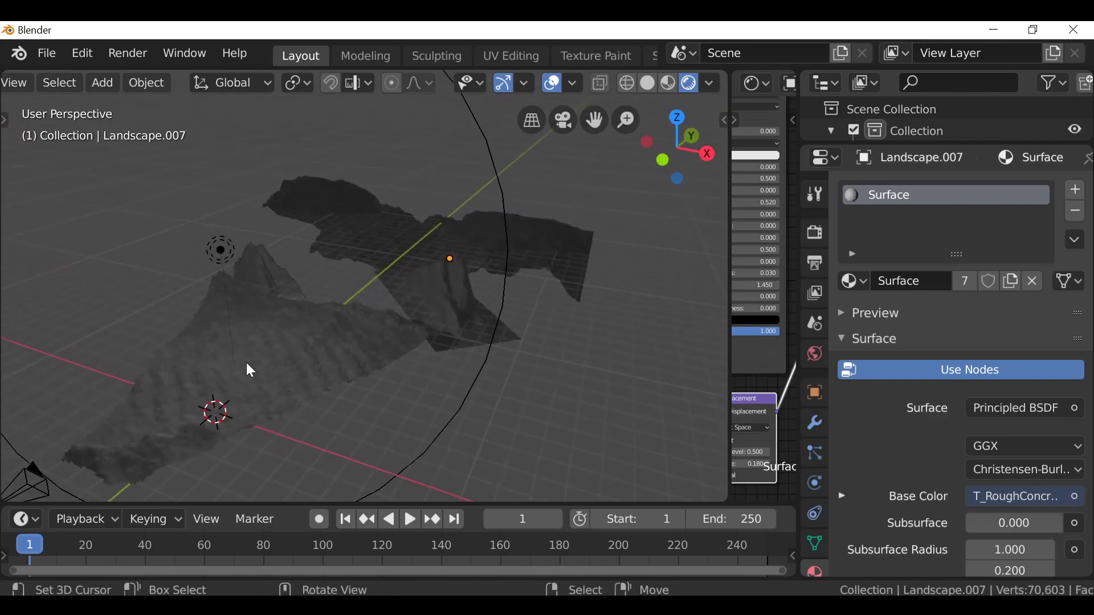
key(KP_0)
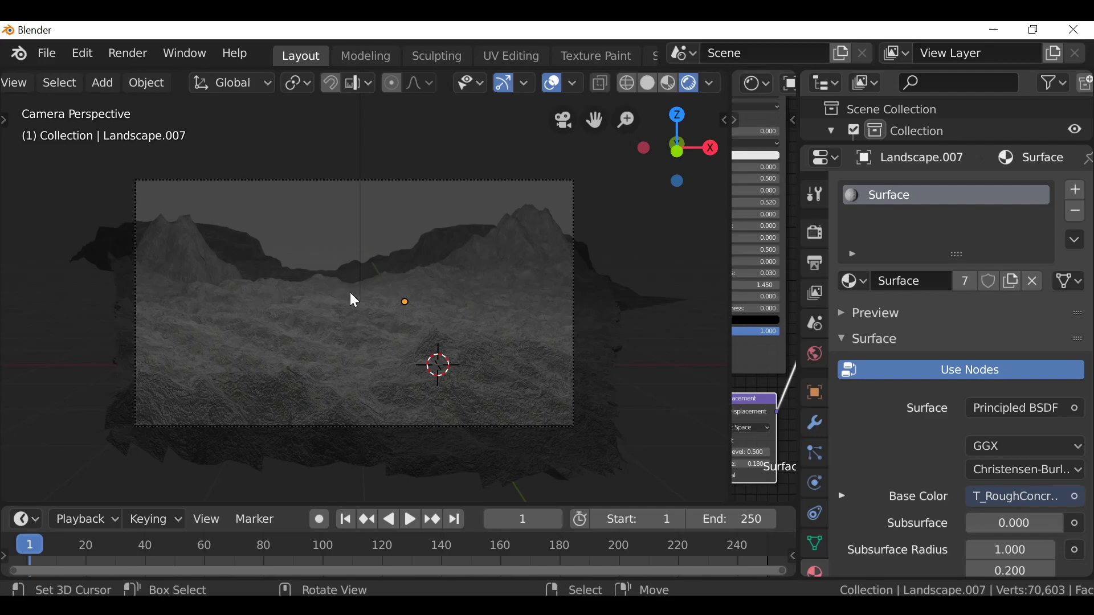
key(shift+a)
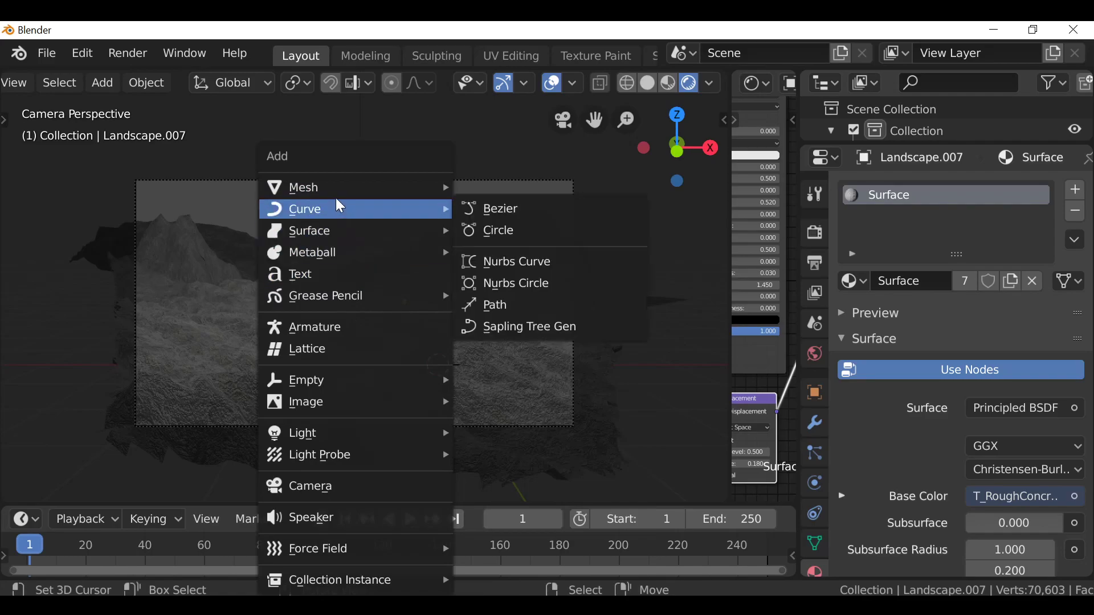
mouse_move(339, 196)
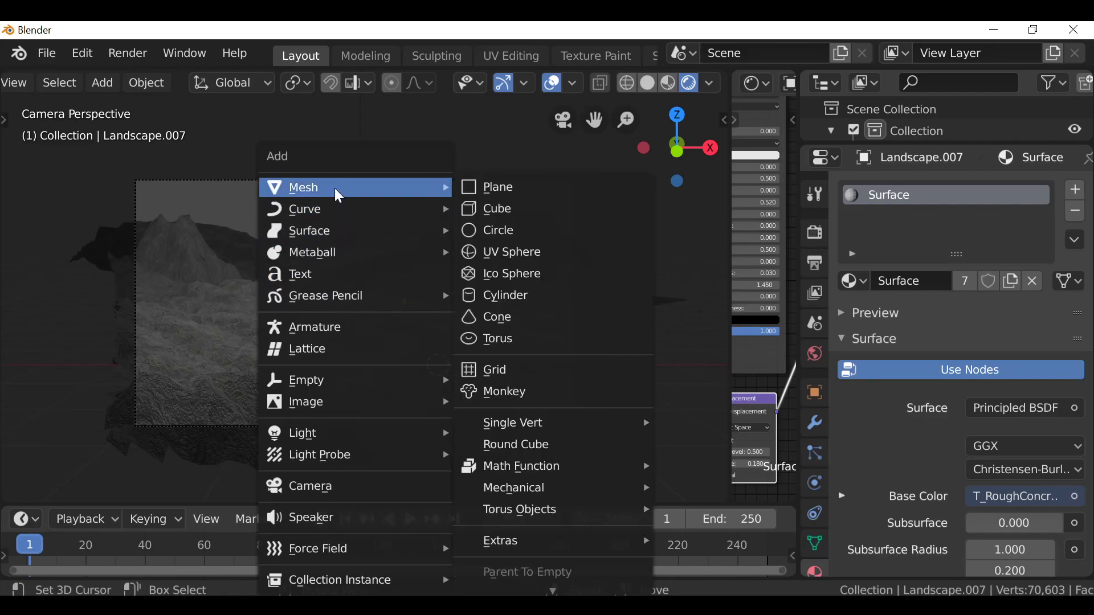
click(550, 297)
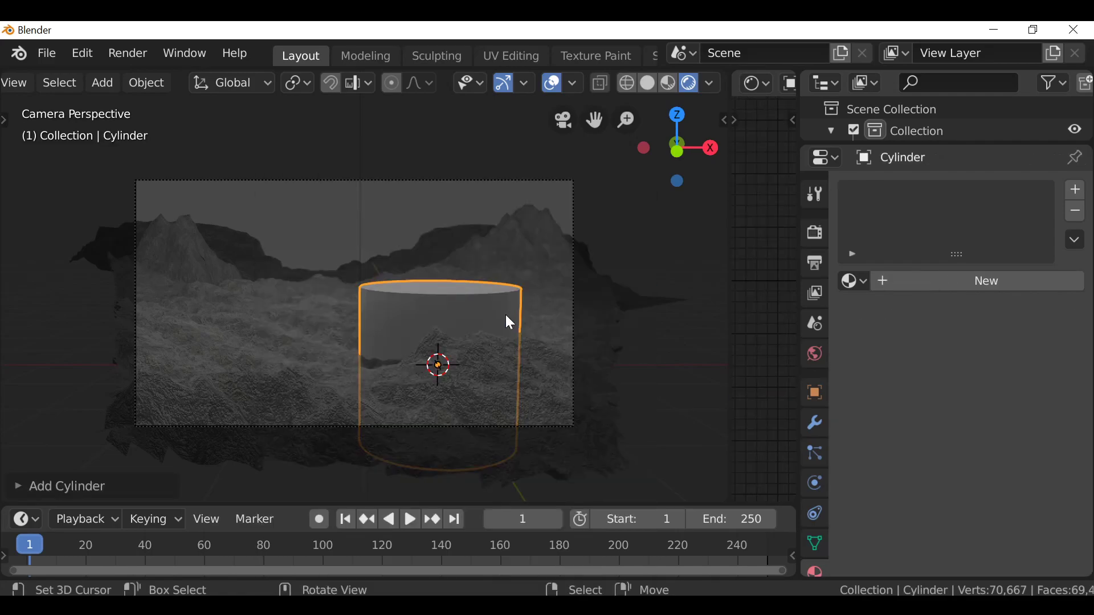
- Move the cylinder to the middle of the terrain, scale it down, and raise it along Z so it sits partly in the ground
key(g)
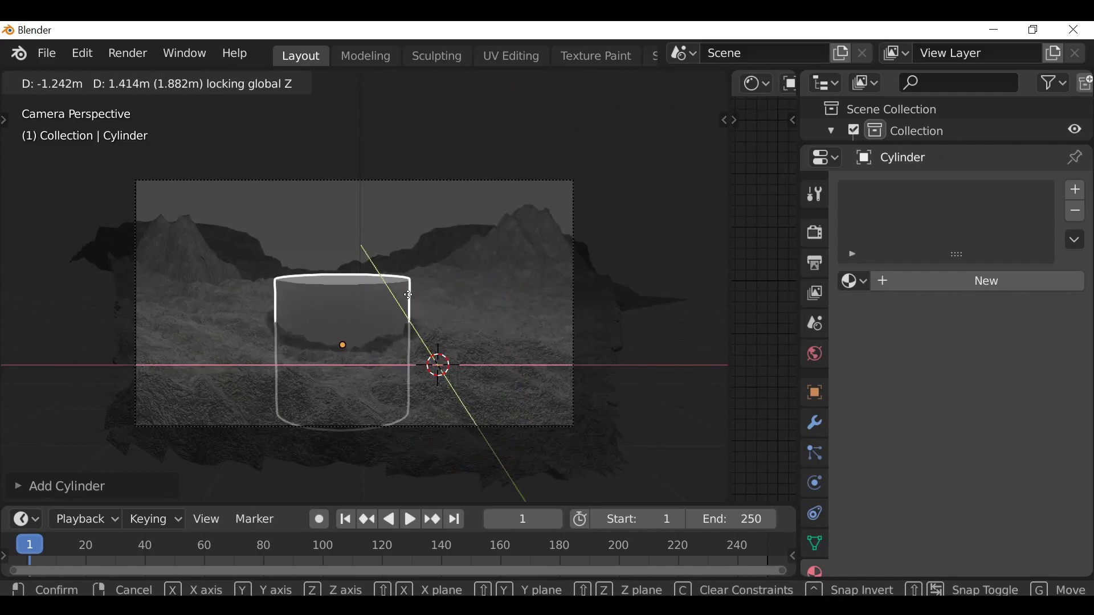
click(472, 305)
key(s)
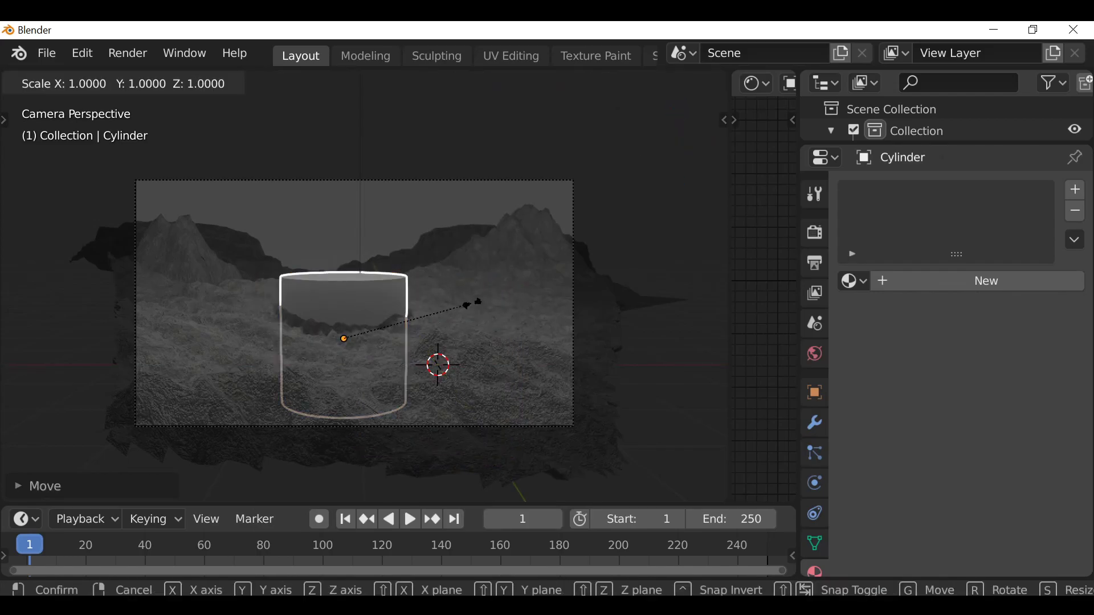
click(383, 330)
key(g)
key(z)
click(385, 302)
- Add a Boolean modifier to the ground landscape around the cylinder
middle_drag(385, 302, 431, 293)
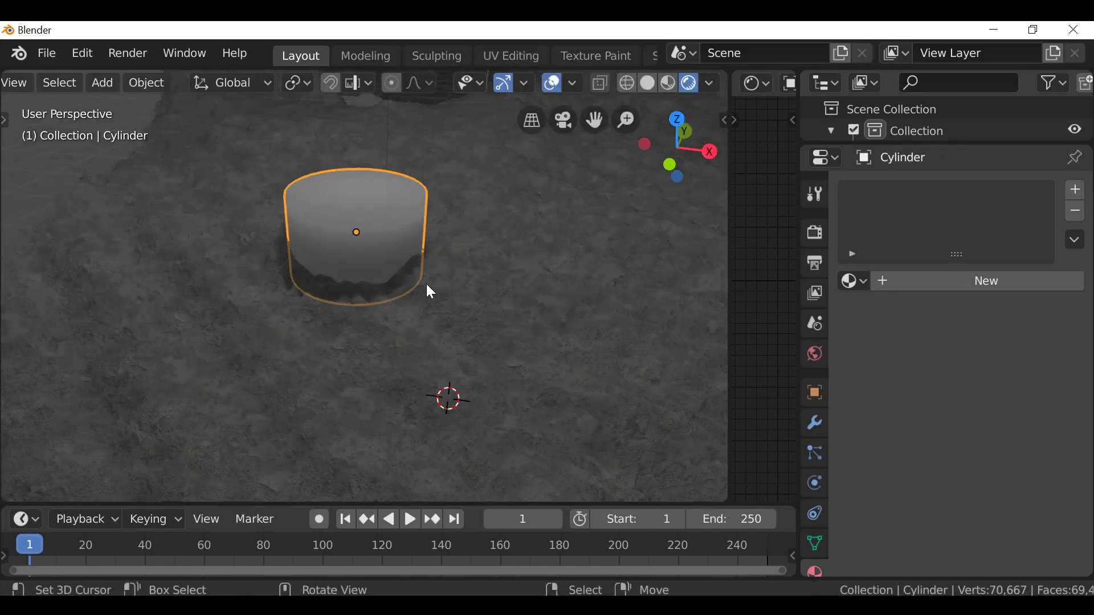
scroll(427, 288, up, 3)
scroll(428, 288, down, 6)
click(484, 281)
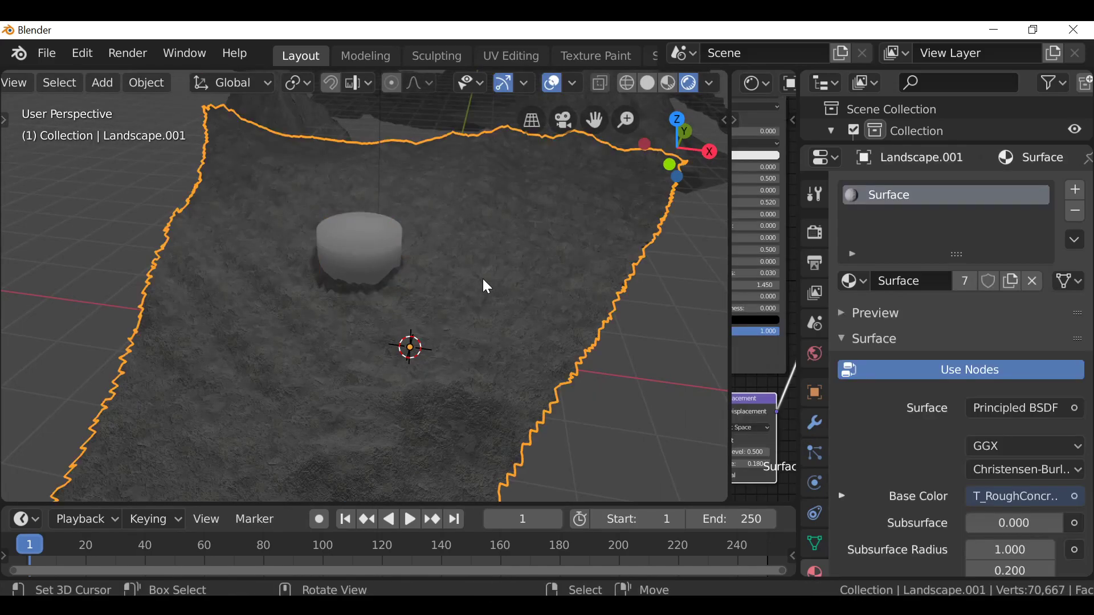
click(814, 421)
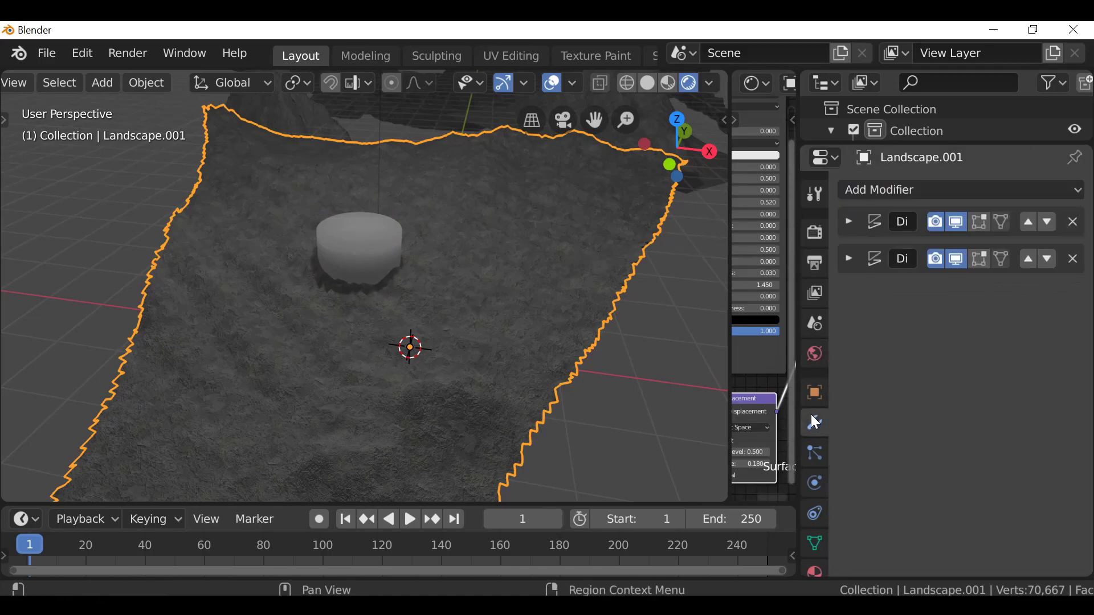
click(901, 190)
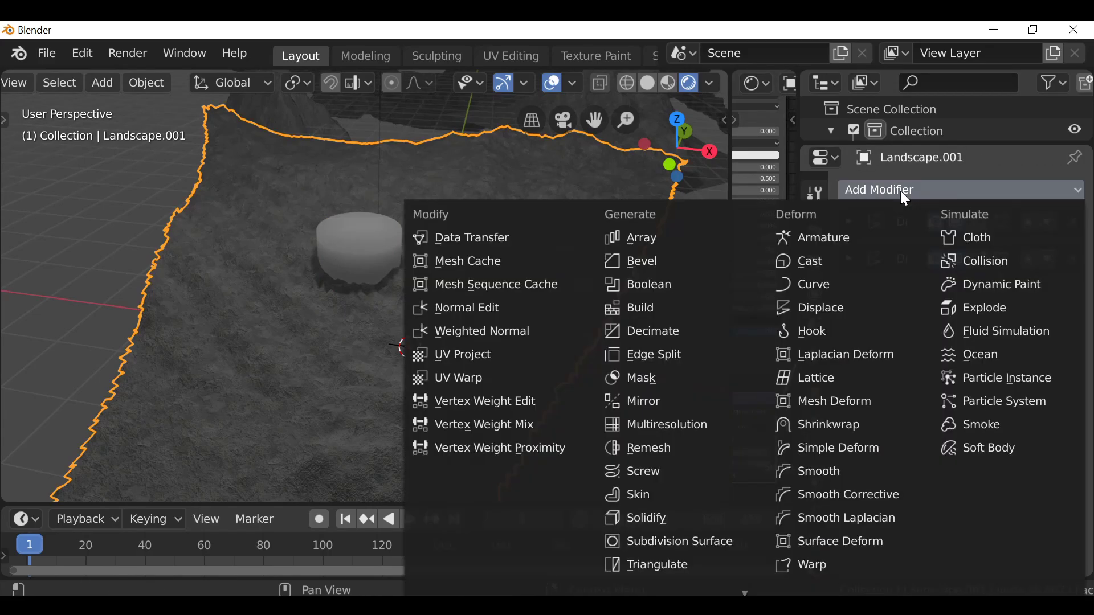
click(690, 283)
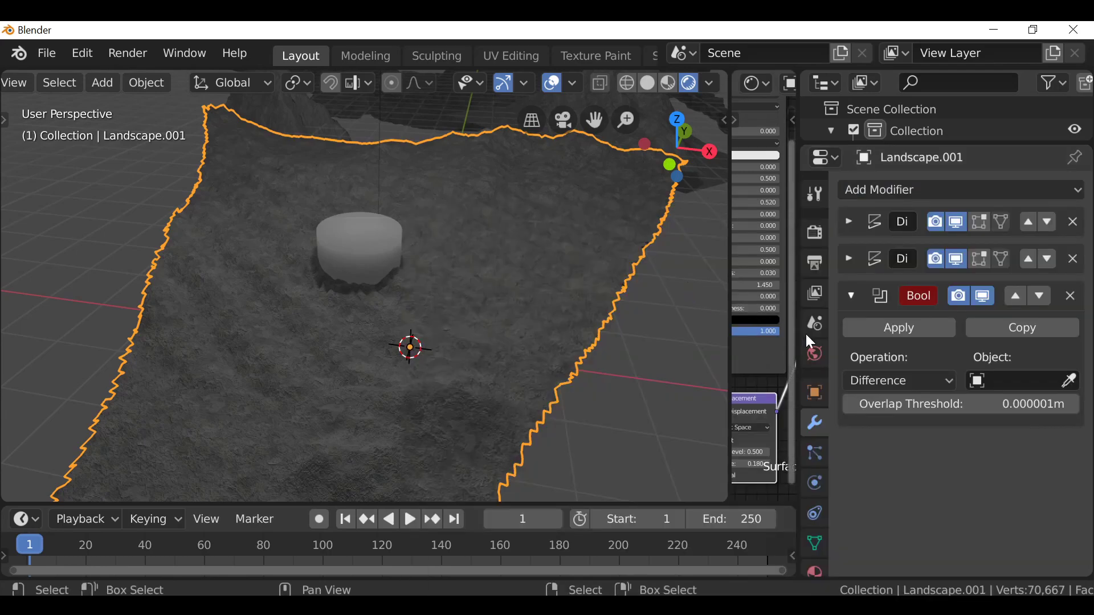
- Set the cylinder as the cutting object of the landscape's Difference Boolean
click(1003, 378)
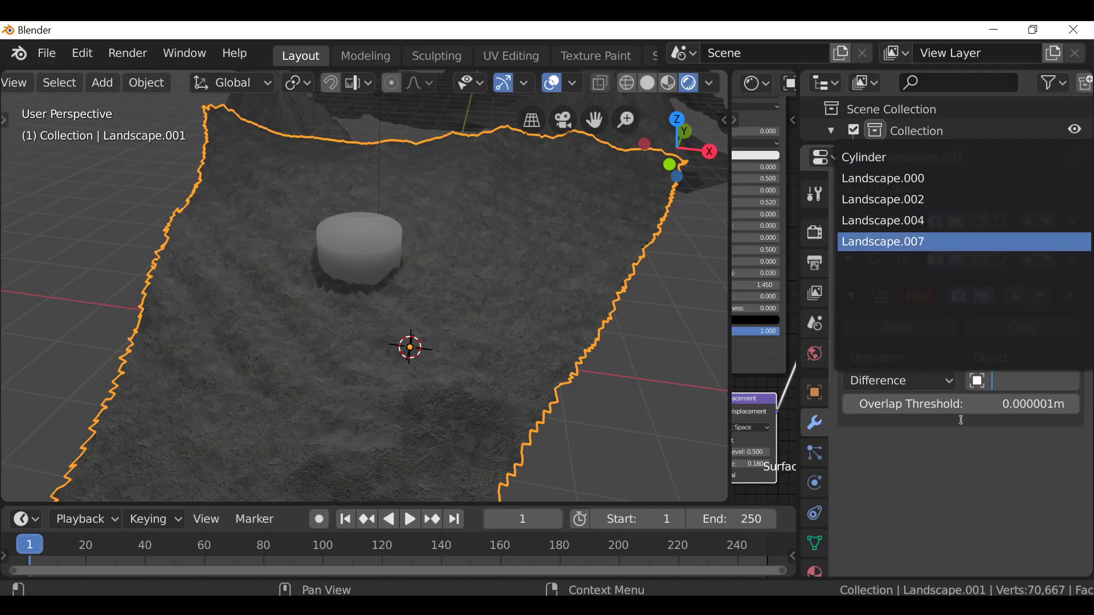
click(1069, 380)
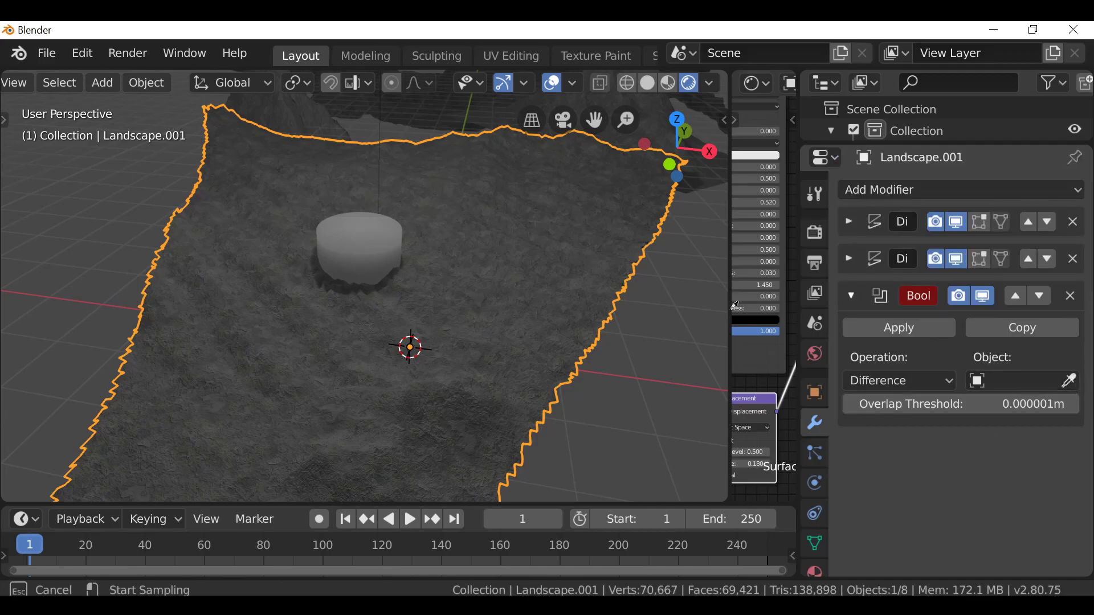
click(364, 242)
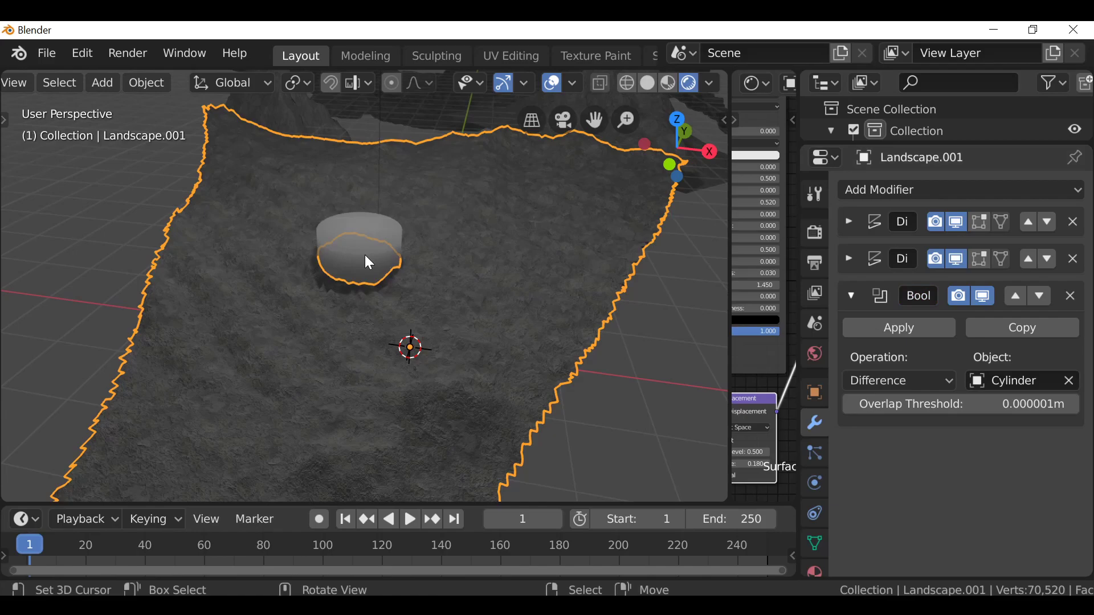
- Hide the cylinder temporarily to check the Boolean cut in the ground, and unhide it
scroll(535, 306, up, 6)
scroll(506, 341, down, 5)
middle_drag(506, 337, 496, 295)
click(386, 190)
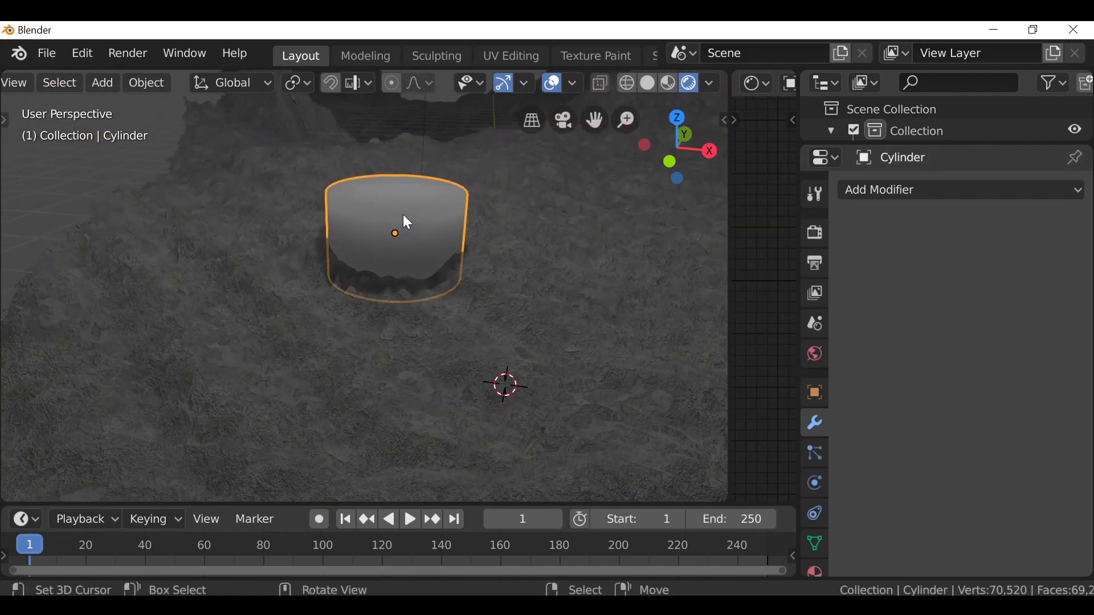
key(h)
mouse_move(402, 217)
middle_down()
mouse_move(394, 253)
mouse_move(405, 195)
middle_up()
scroll(420, 294, up, 2)
middle_drag(422, 295, 464, 292)
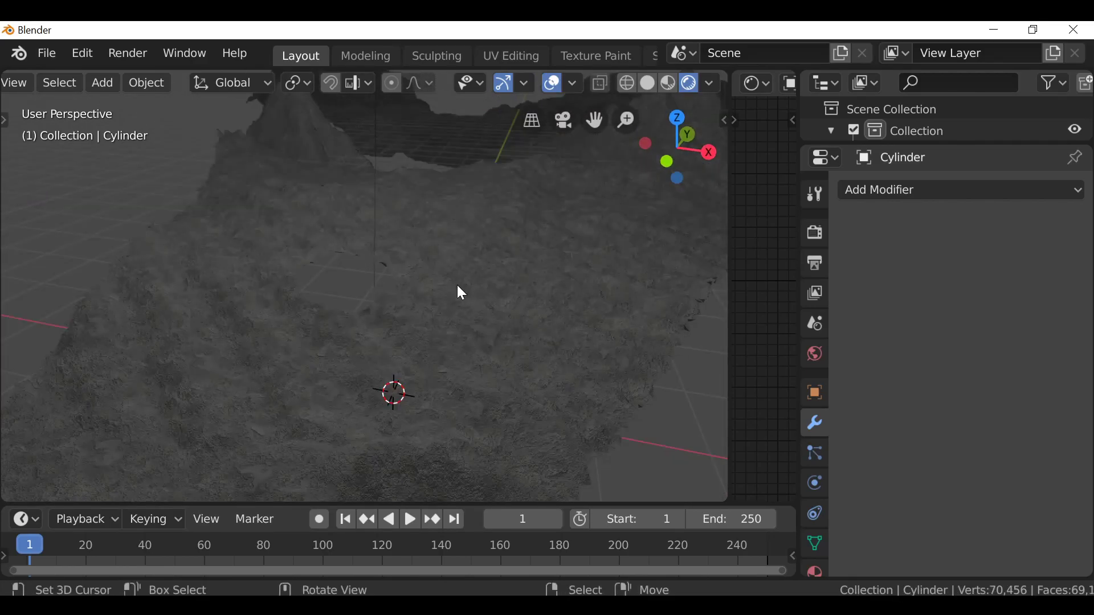
key(alt+h)
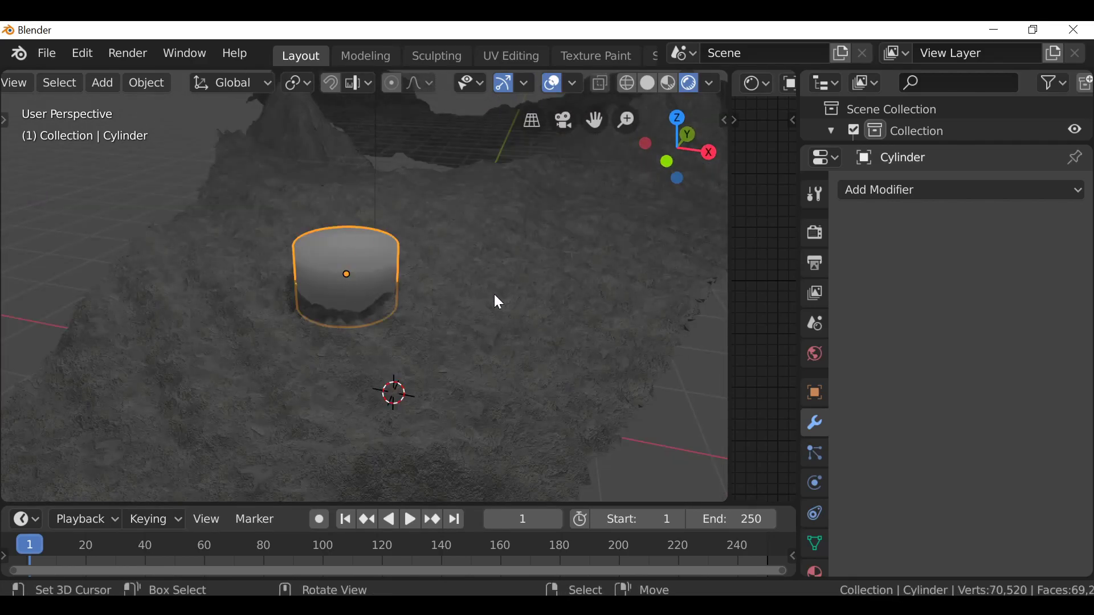
- Apply the Boolean modifier on the ground landscape and hide the cylinder
click(561, 291)
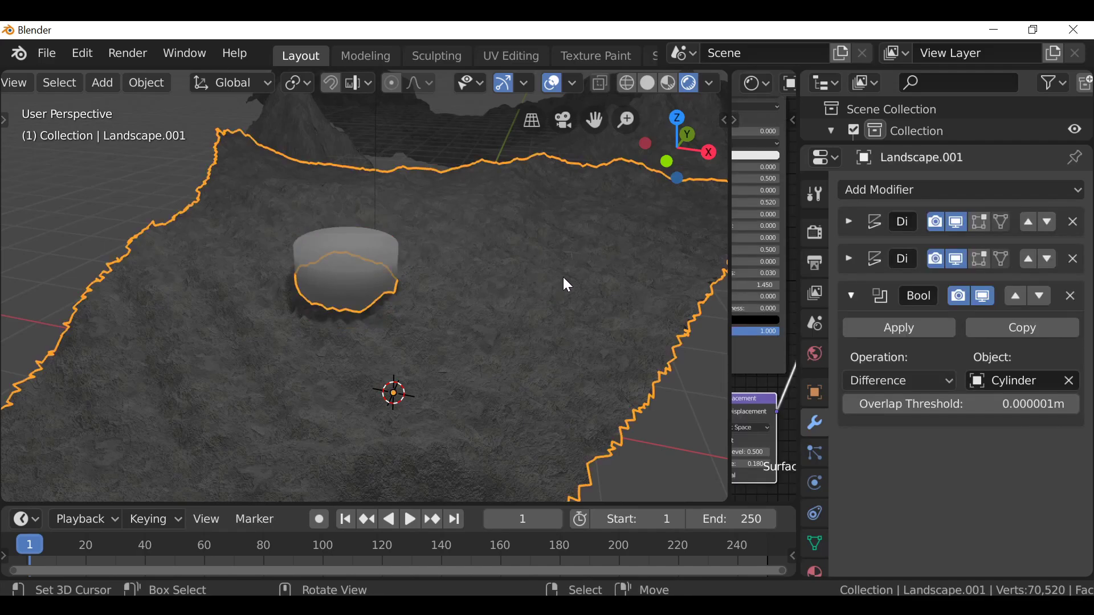
click(901, 326)
click(348, 277)
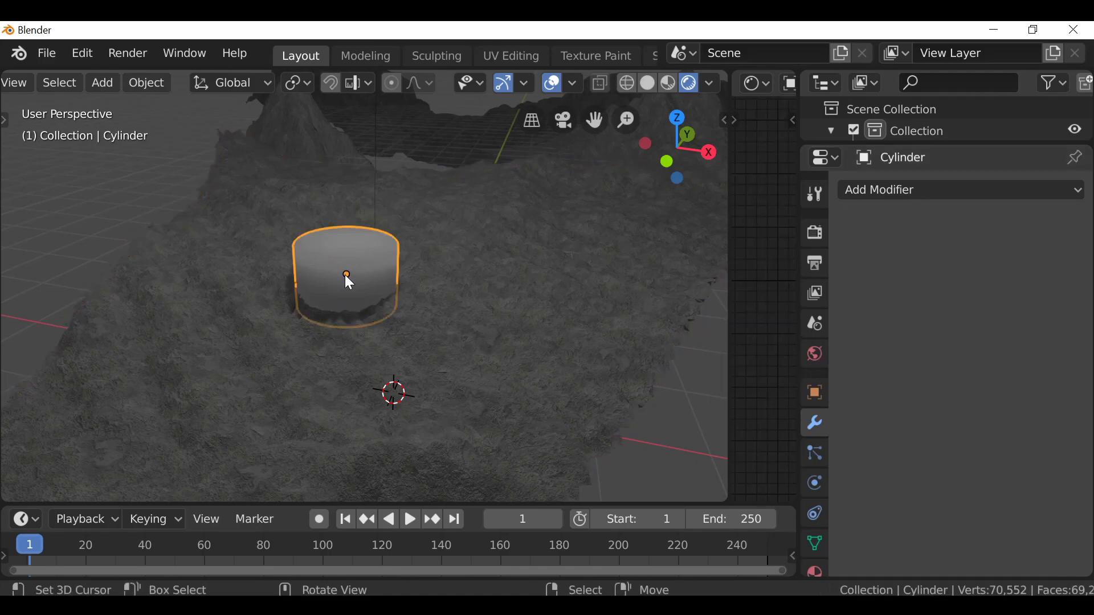
key(h)
scroll(345, 274, up, 6)
middle_drag(390, 257, 398, 261)
- In Edit Mode, lower the hole's floor face about 0.7 m along Z and delete that face
click(406, 314)
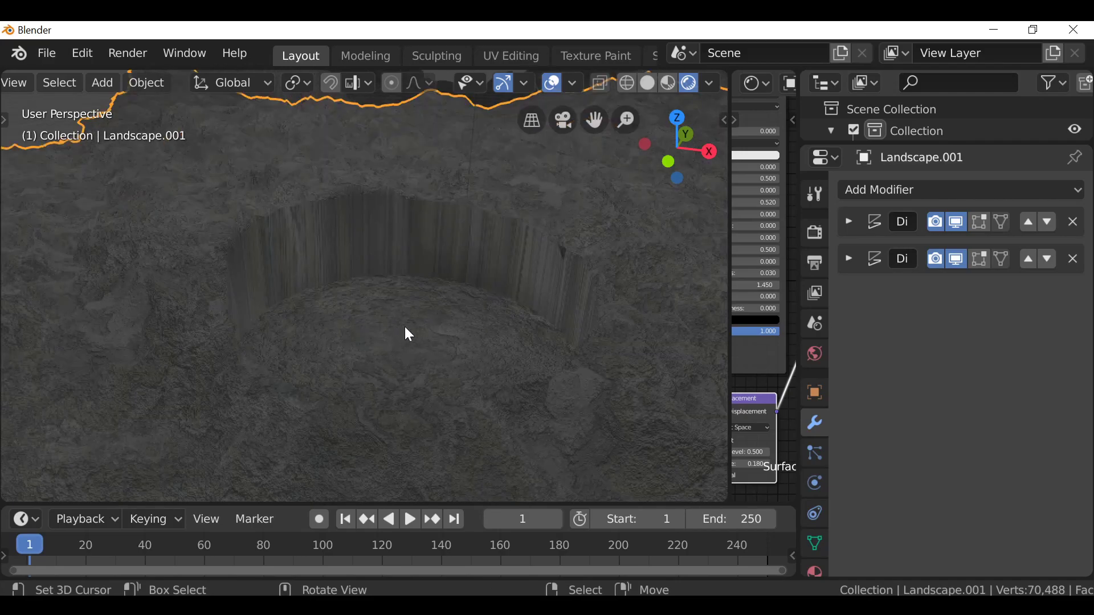
key(Tab)
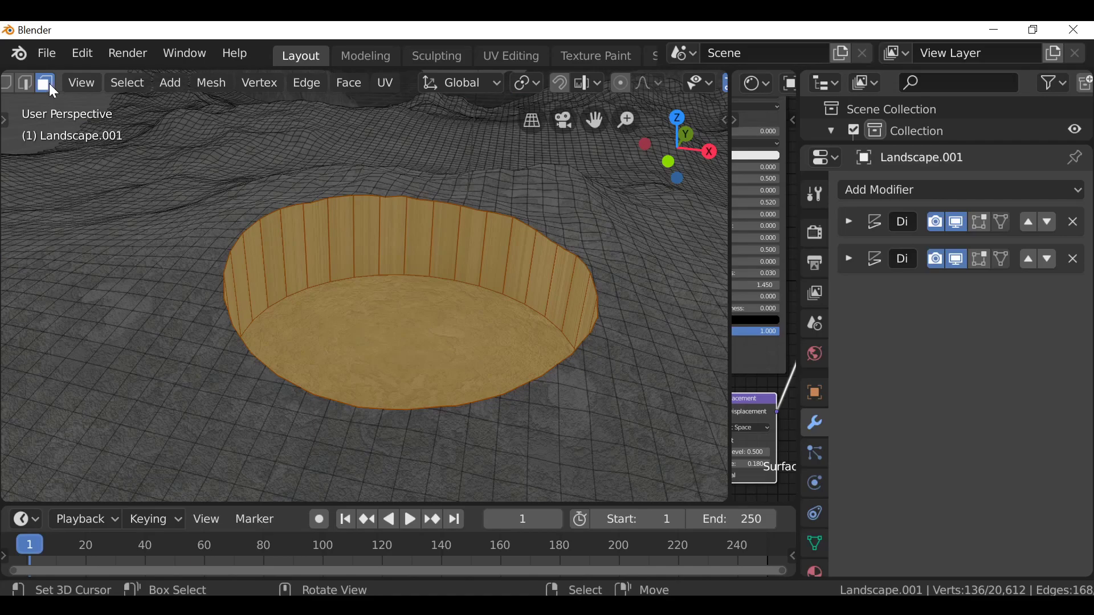
click(432, 317)
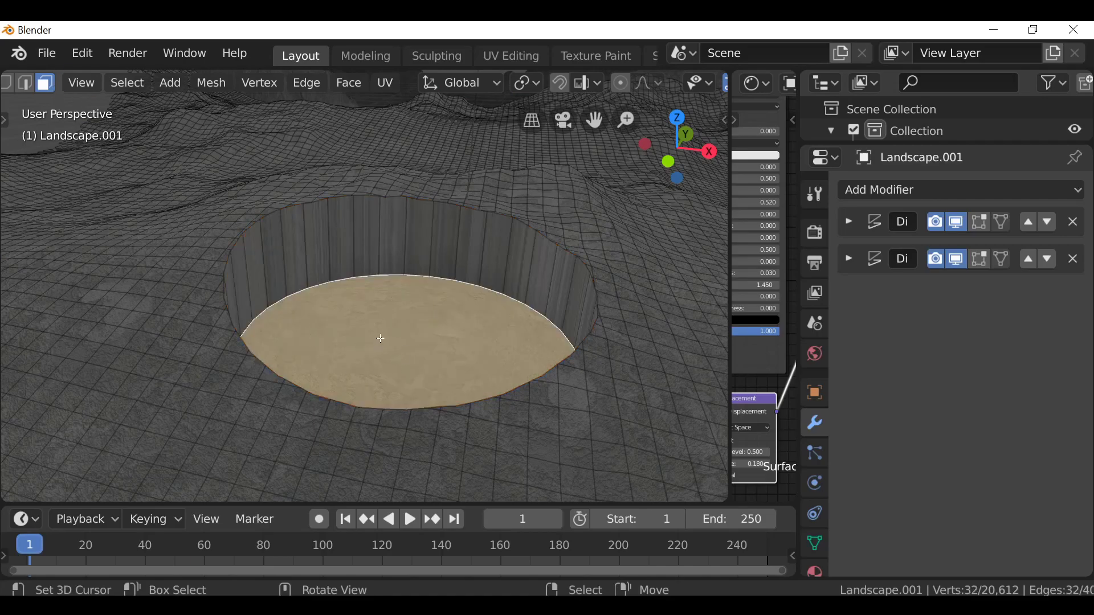
key(g)
key(z)
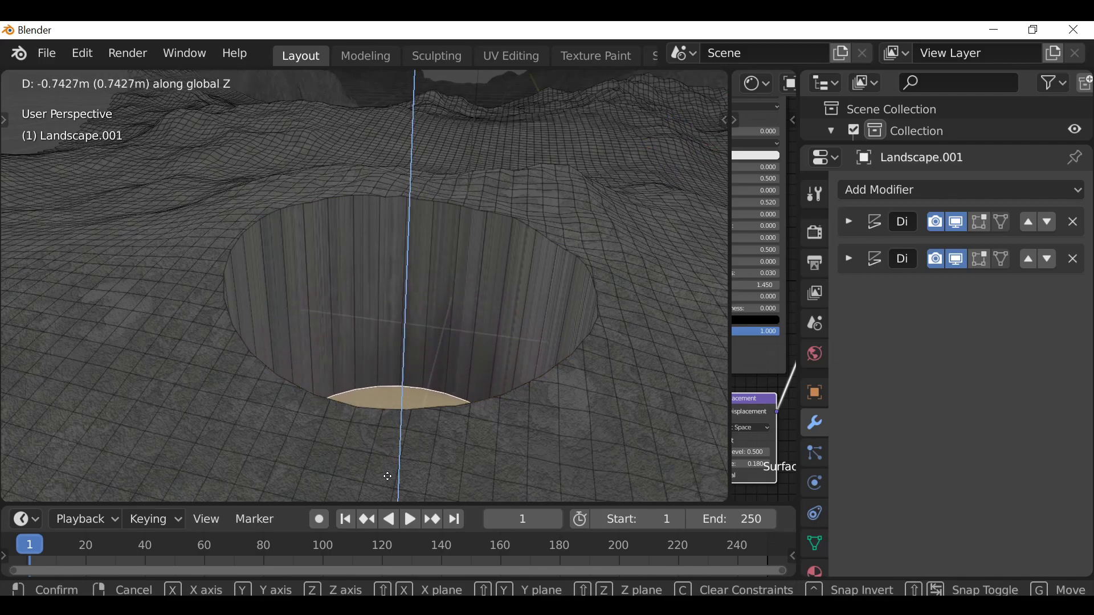
click(394, 460)
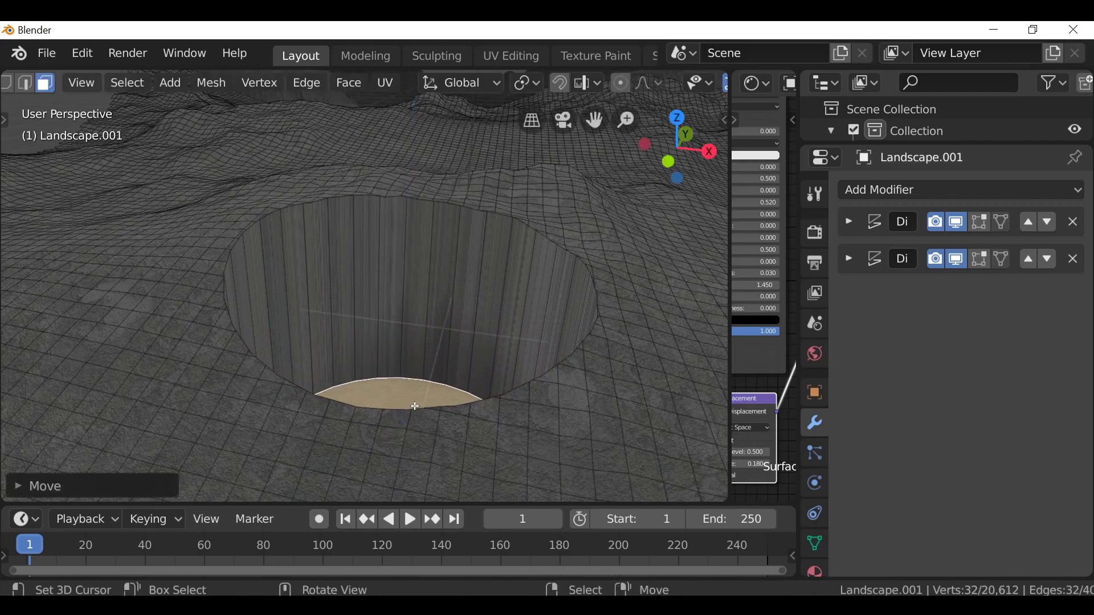
key(x)
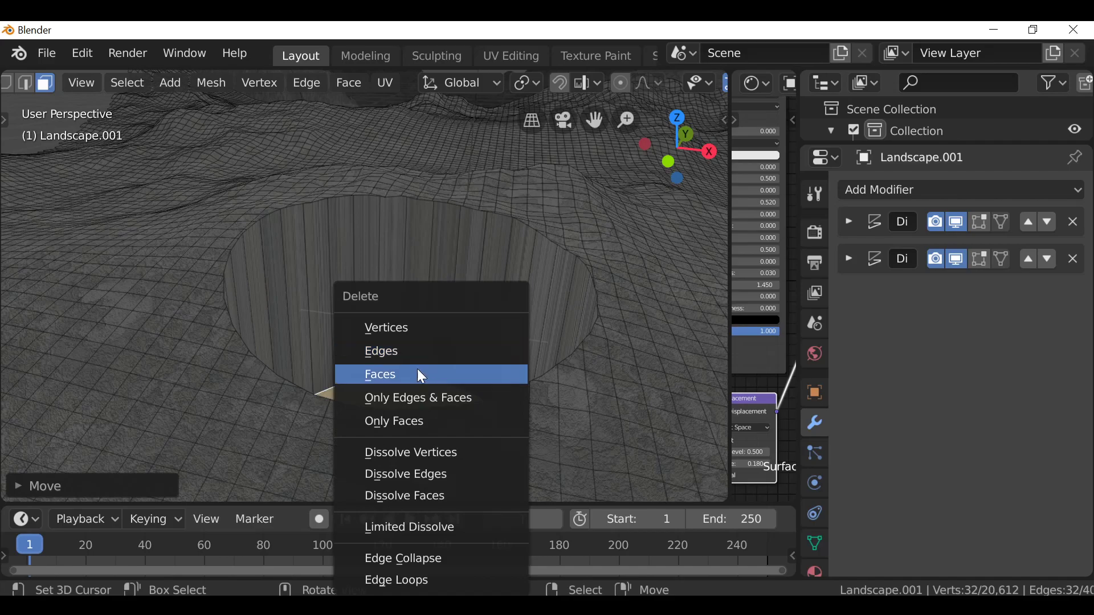
click(422, 374)
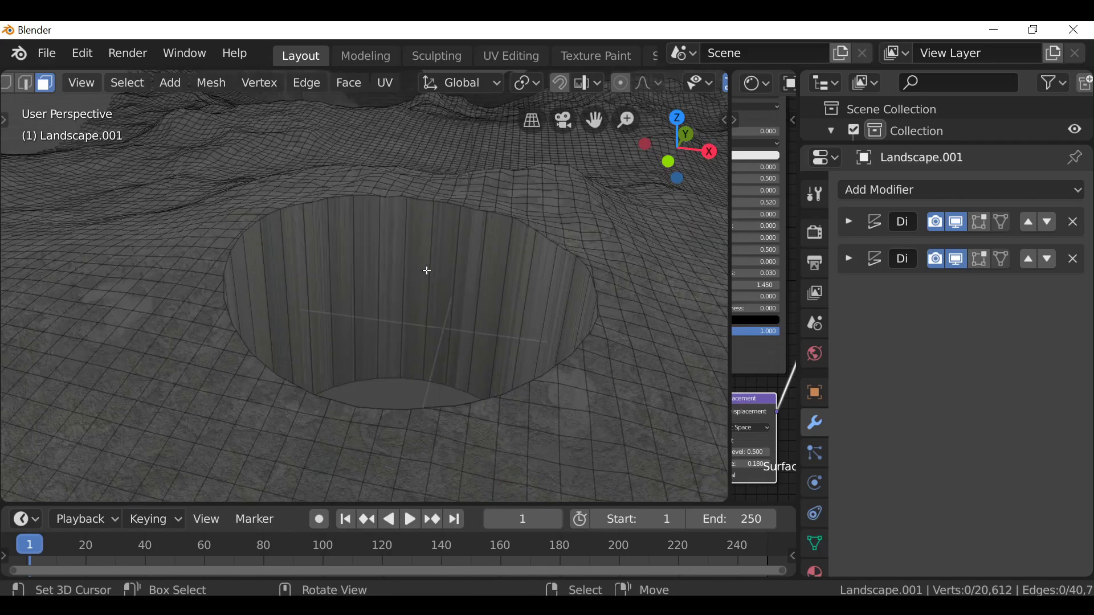
- Mark one vertical edge of the hole's wall as a seam
scroll(447, 296, down, 5)
middle_drag(447, 296, 343, 295)
scroll(343, 296, up, 3)
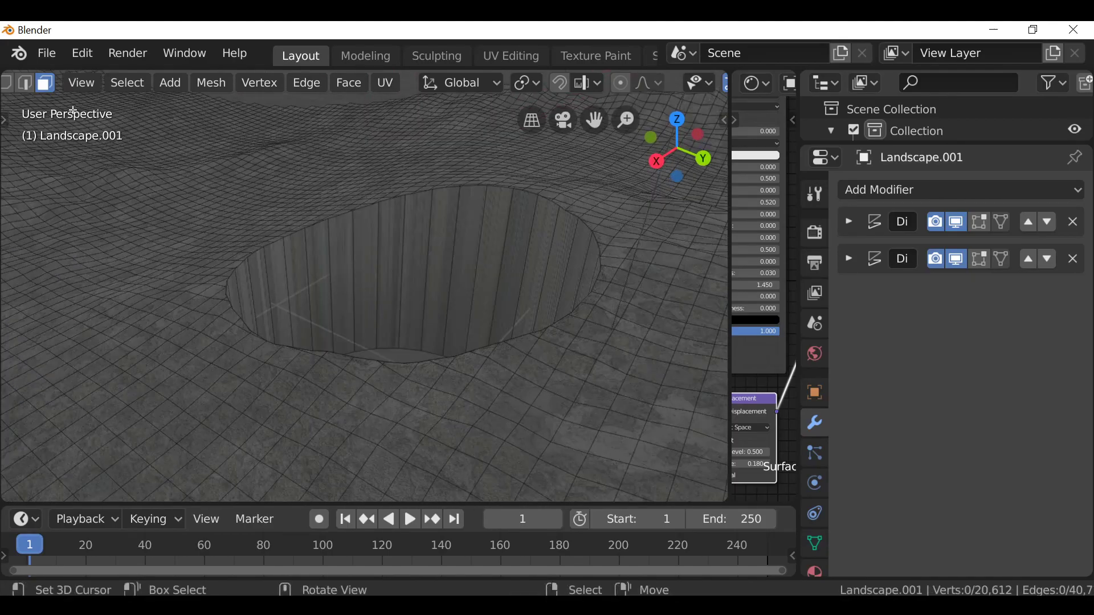
click(25, 83)
click(329, 245)
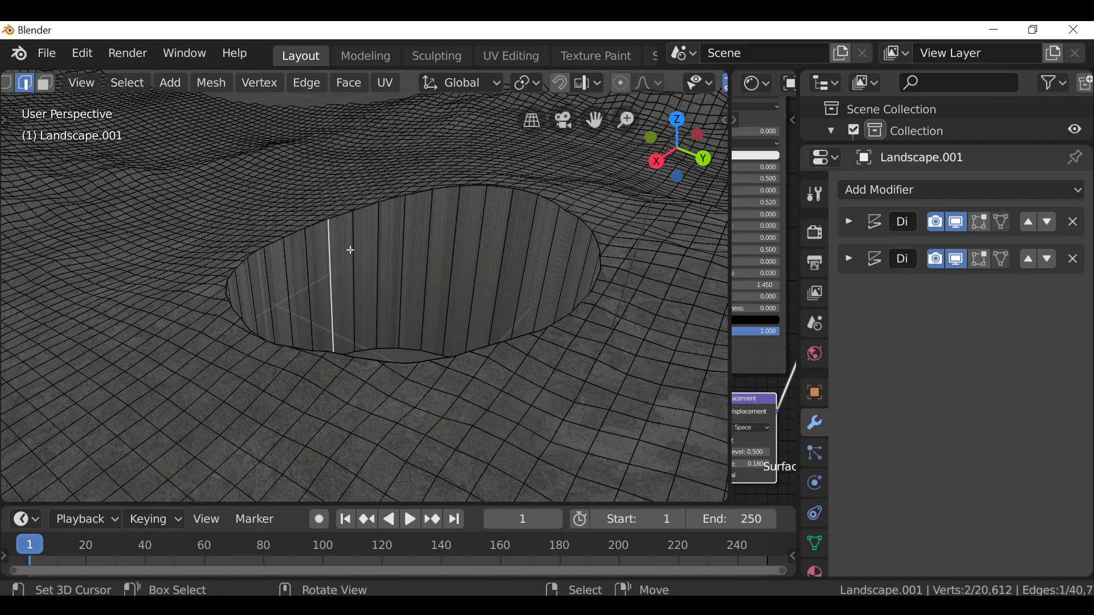
key(ctrl+e)
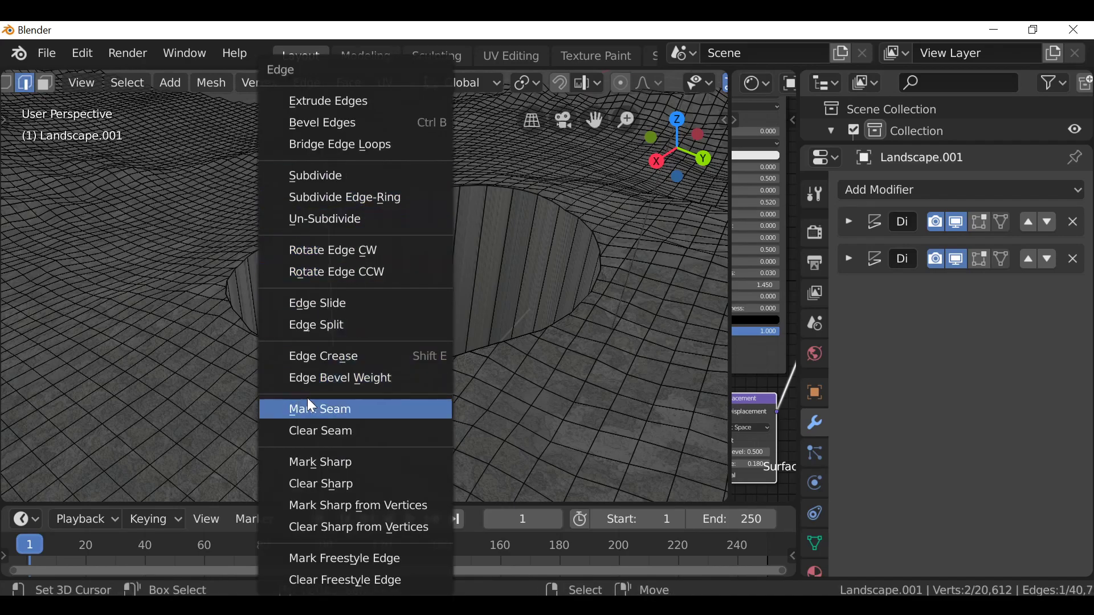
click(355, 410)
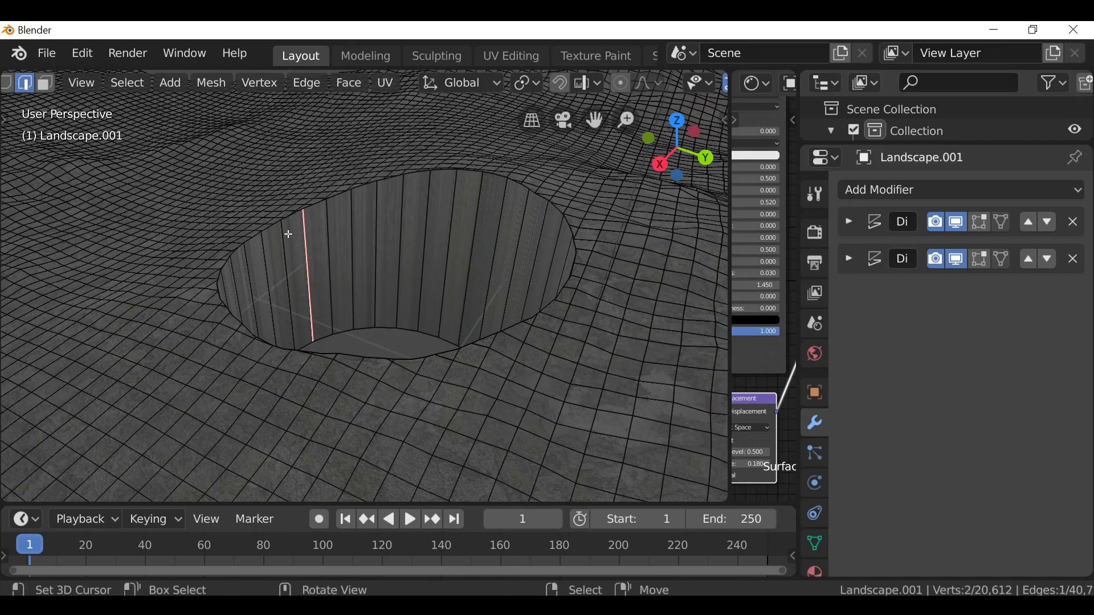
- Select all wall faces by growing the hole's lower edge loop, and unwrap them from the front view
click(369, 330)
alt+click(371, 330)
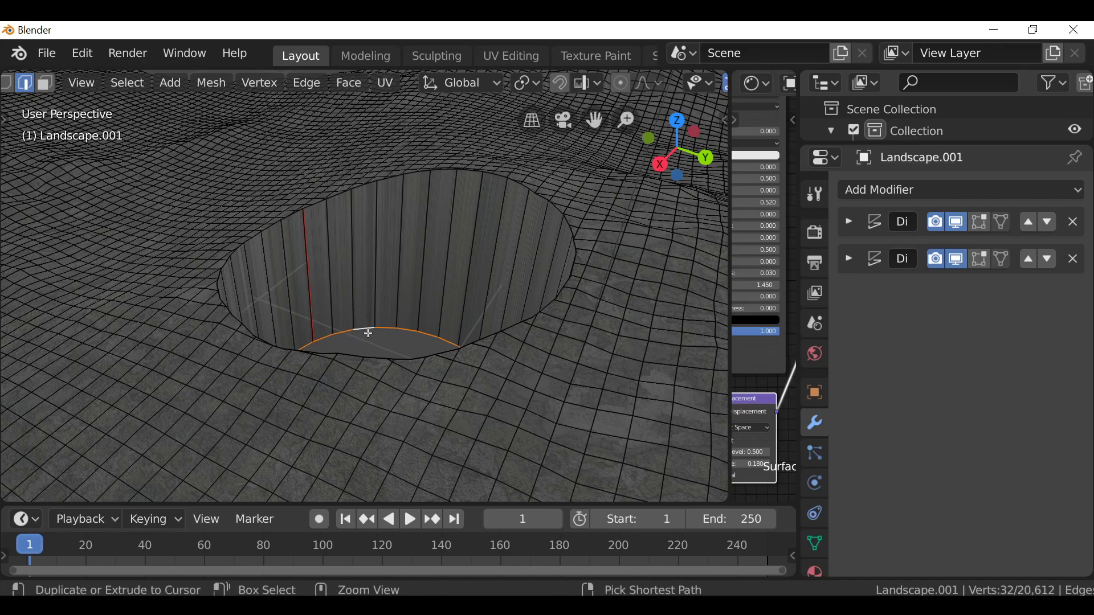
key(ctrl+KP_Add)
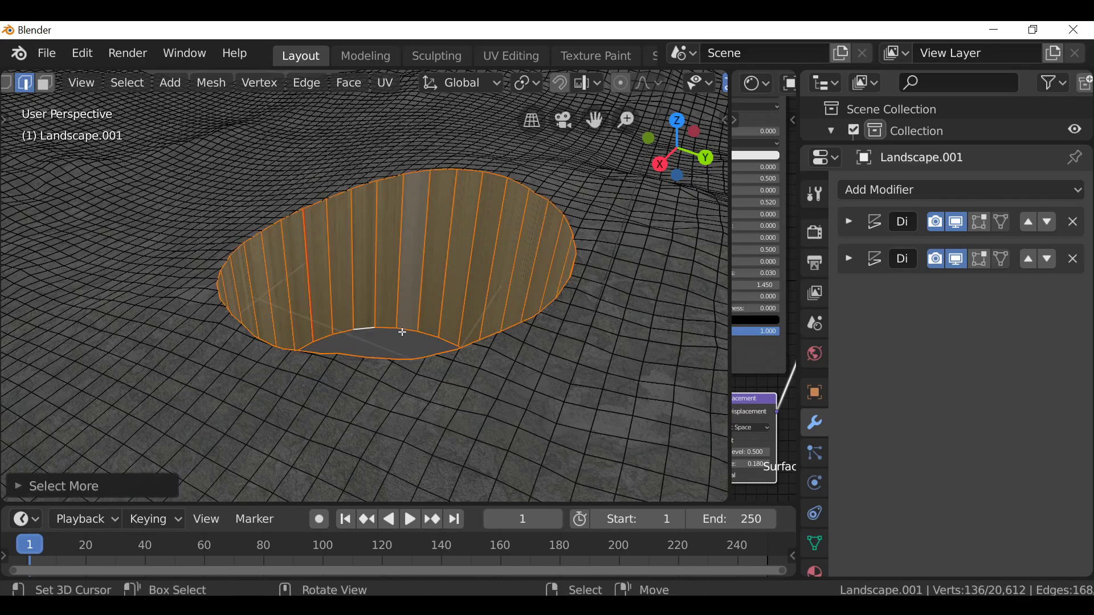
click(43, 84)
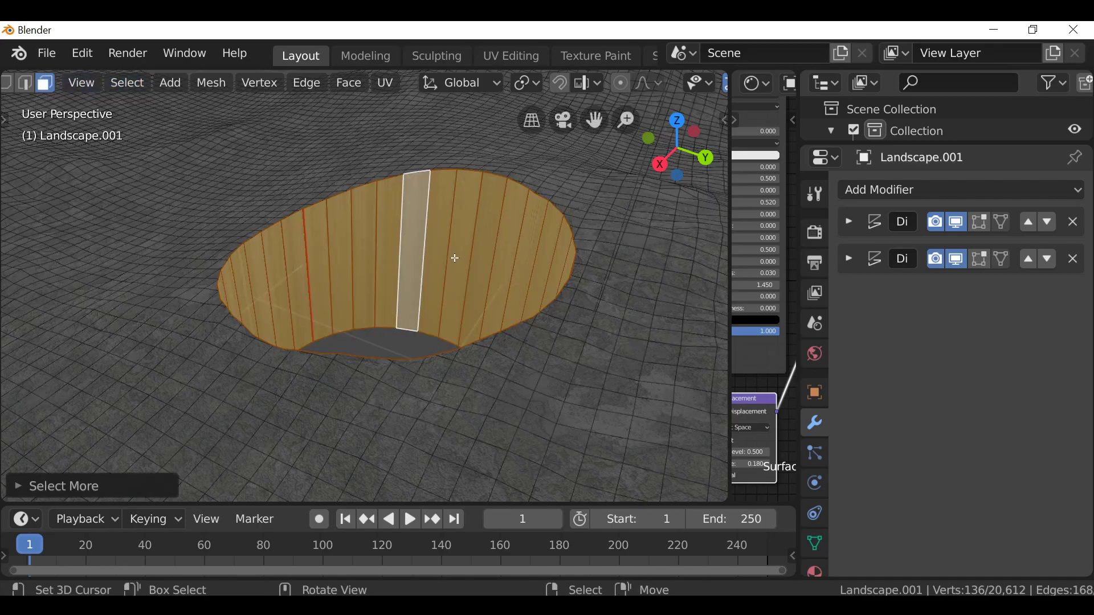
key(KP_1)
scroll(457, 259, down, 5)
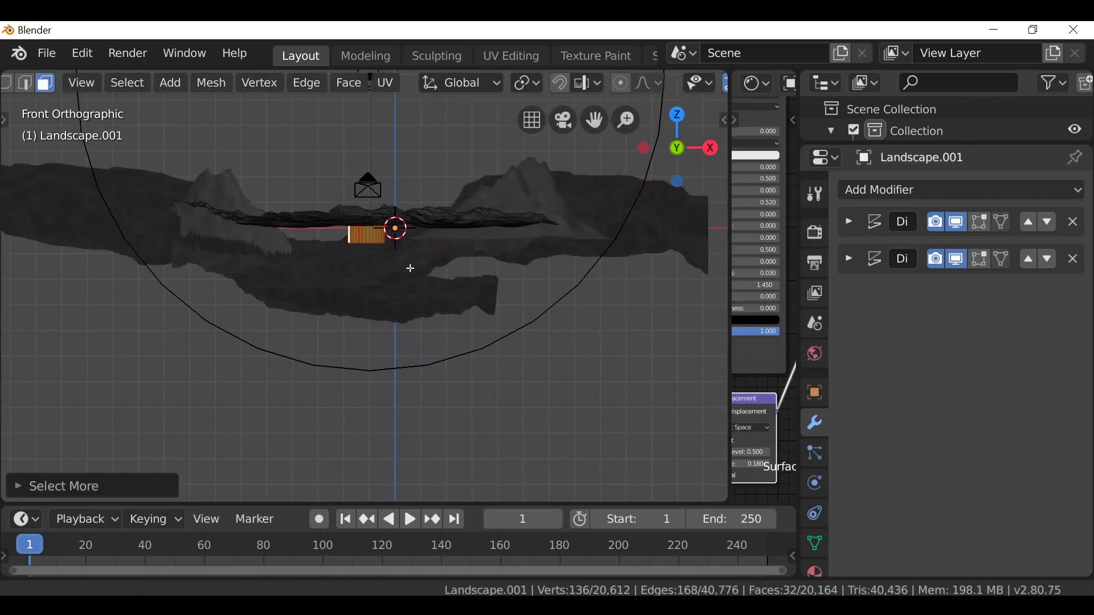
key(u)
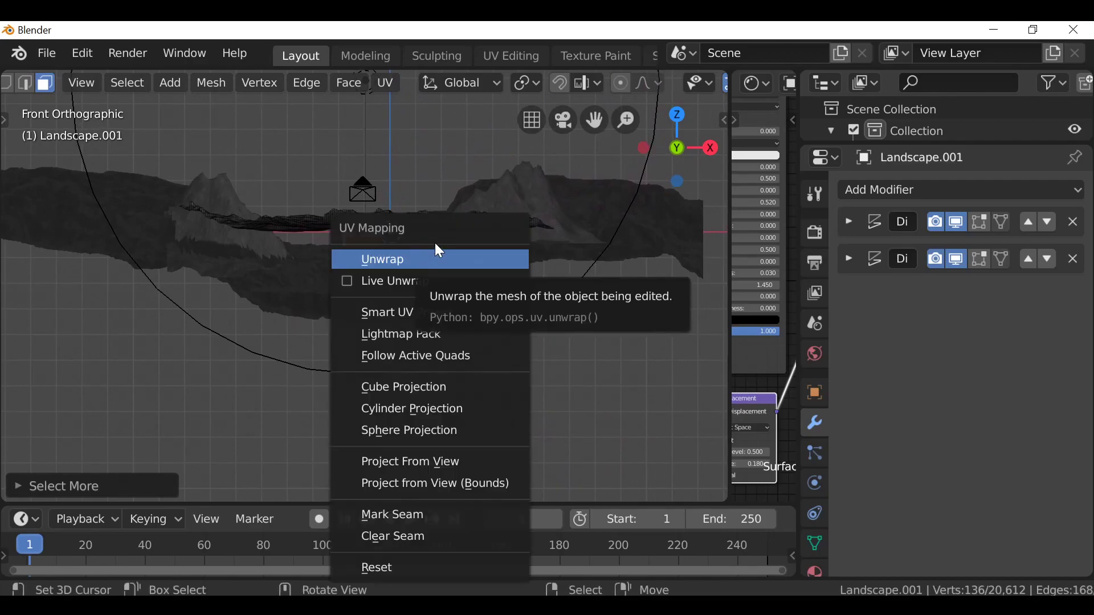
click(451, 261)
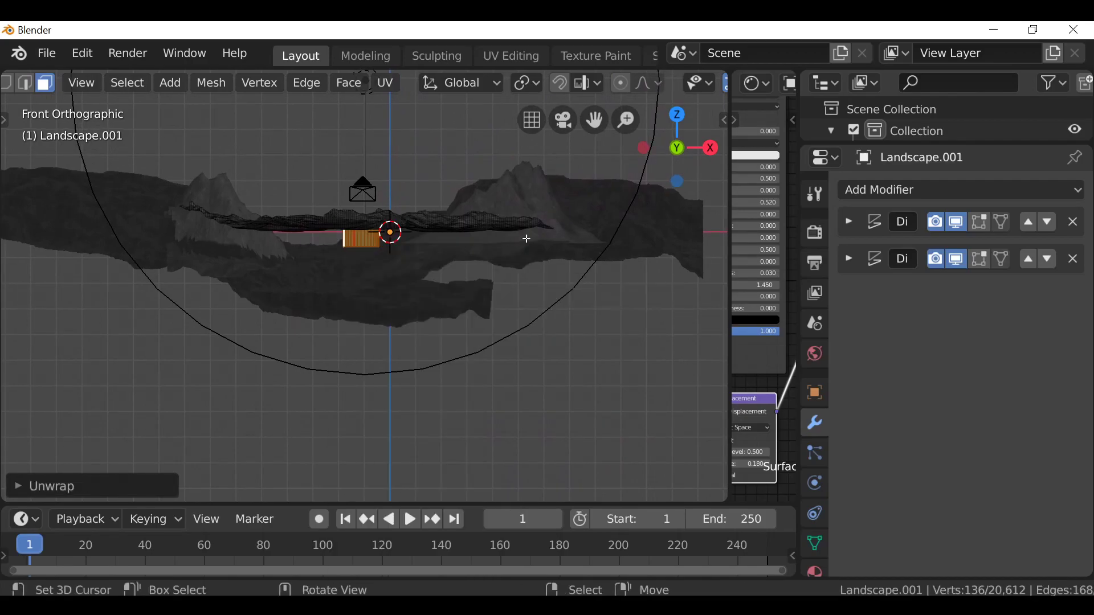
- Return to Object Mode and examine the texture on the hole's unwrapped walls
scroll(516, 239, down, 2)
middle_drag(624, 264, 566, 337)
shift+middle_drag(459, 230, 481, 362)
scroll(481, 362, up, 9)
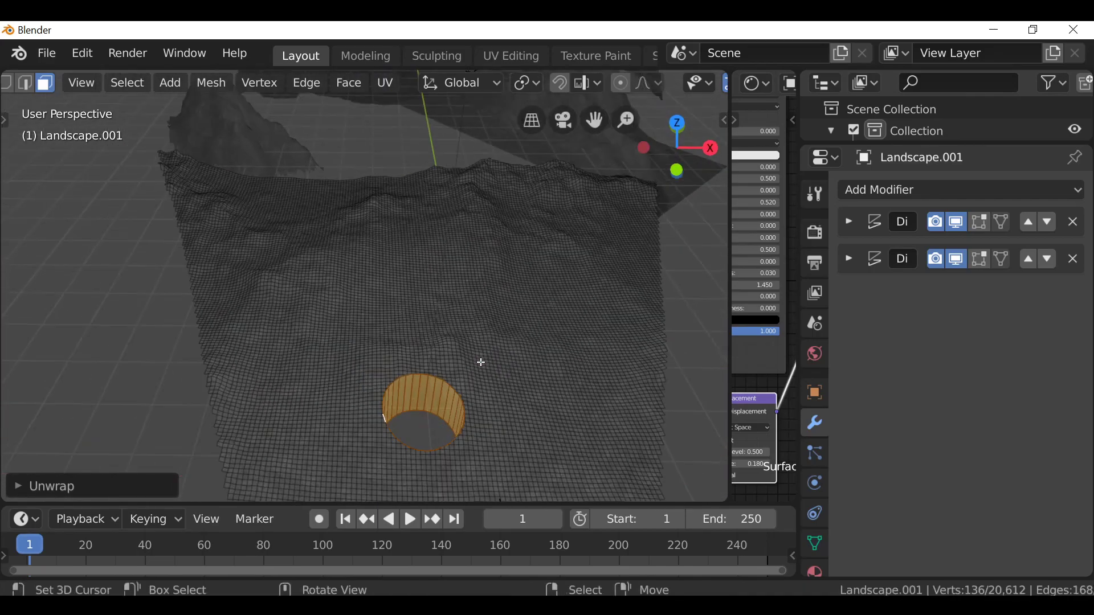
shift+middle_drag(481, 439, 385, 226)
scroll(436, 305, up, 4)
key(Tab)
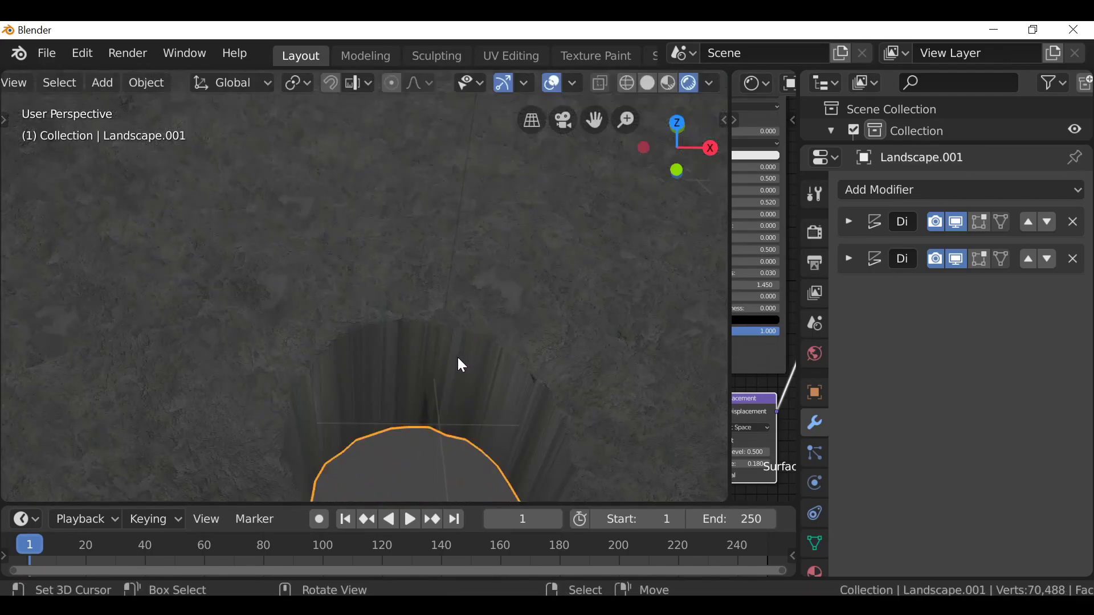
middle_drag(457, 355, 442, 343)
shift+middle_drag(365, 377, 473, 339)
- Widen the shader editor and add a second material slot to the ground landscape
drag(731, 263, 482, 271)
scroll(650, 275, down, 3)
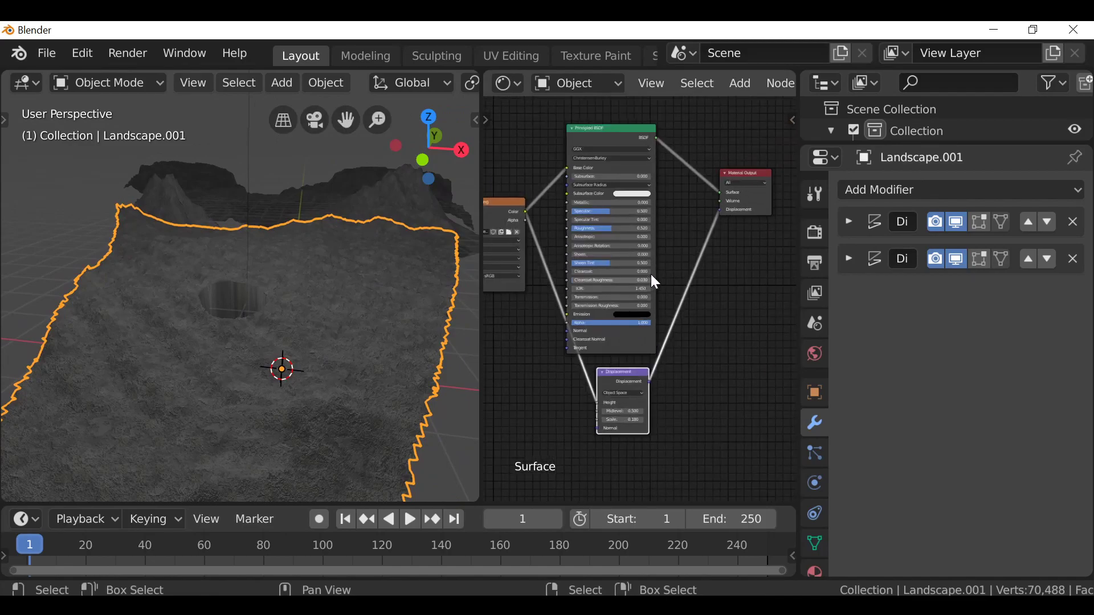
scroll(826, 531, down, 3)
click(825, 528)
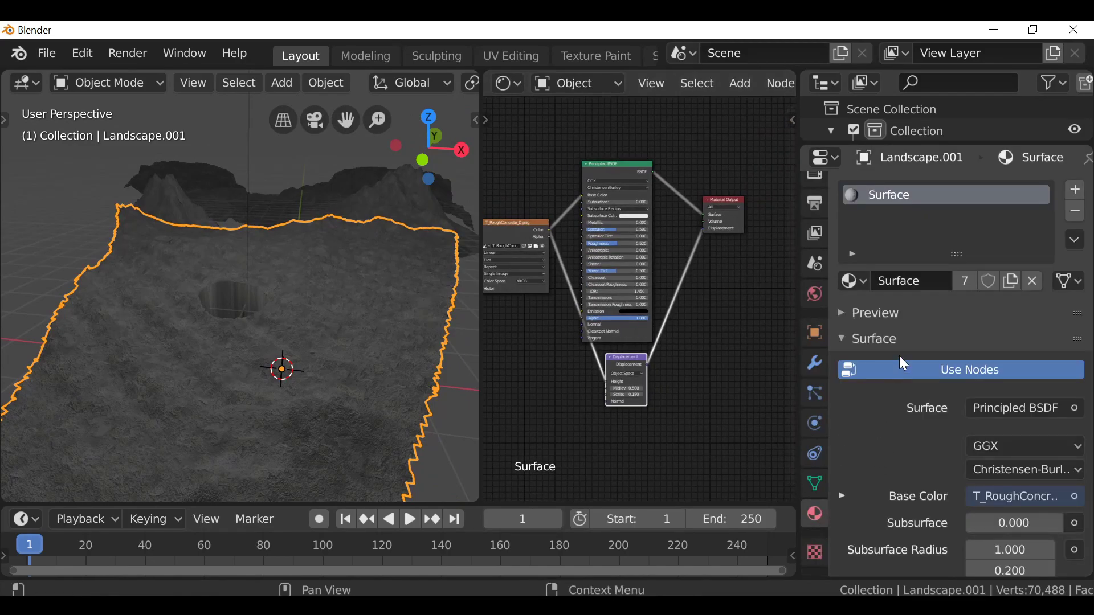
click(1074, 192)
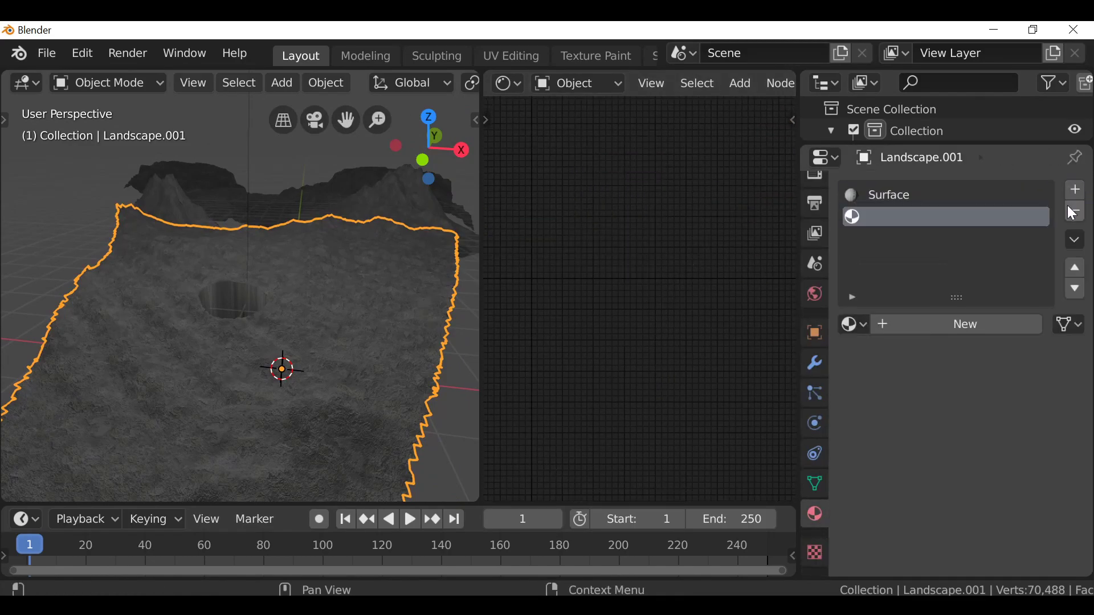
- Assign the existing Surface material to the ground landscape's new slot and make it a single-user copy
click(858, 327)
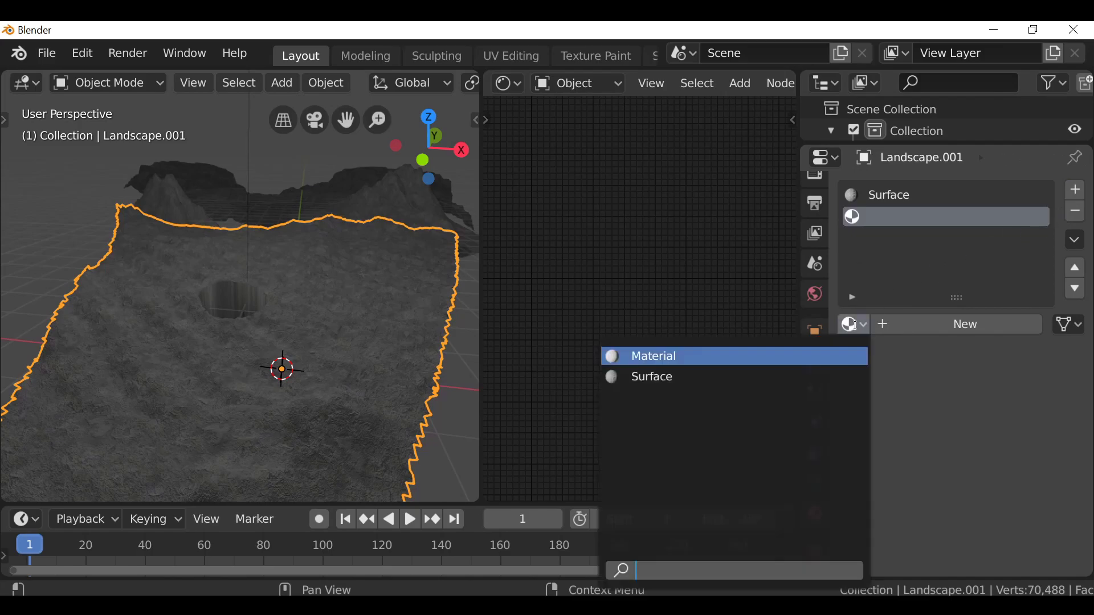
click(673, 380)
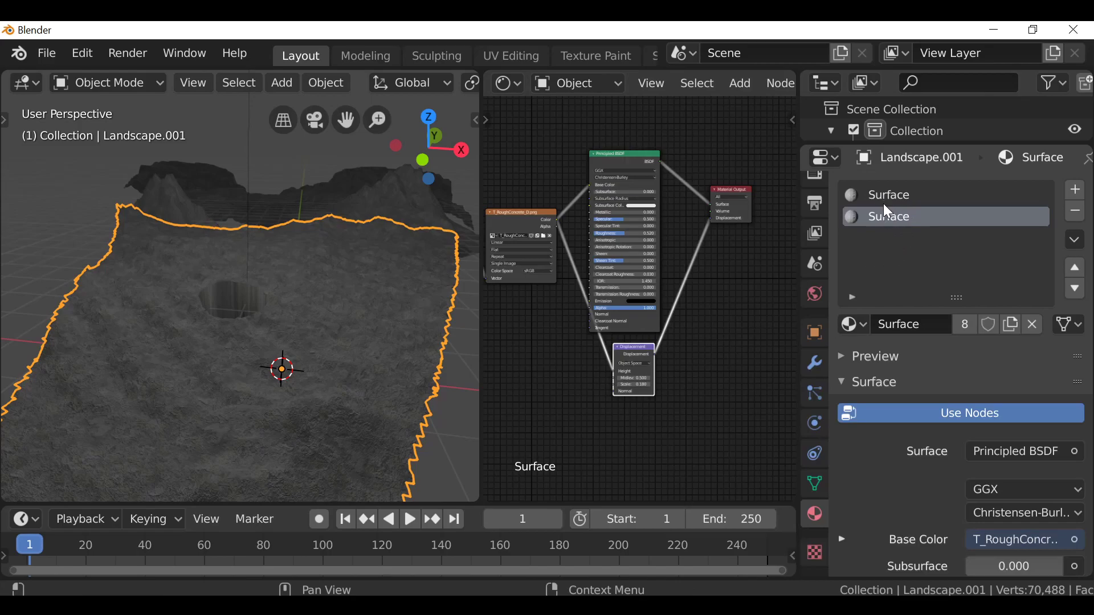
click(965, 326)
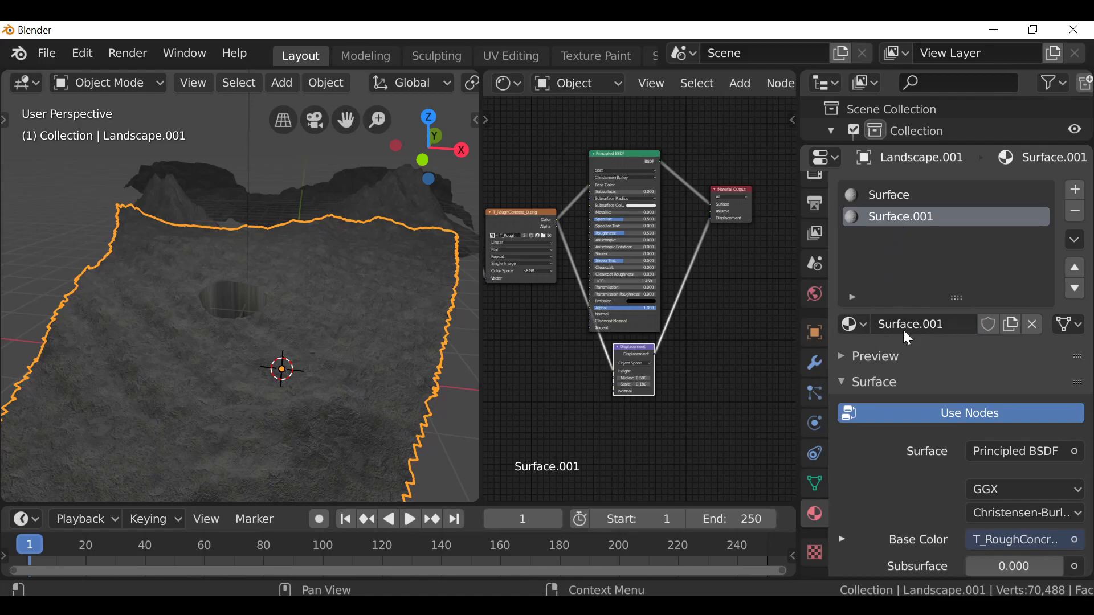
- Delete the Texture Coordinate and Mapping nodes from the copied material in the second slot
click(881, 222)
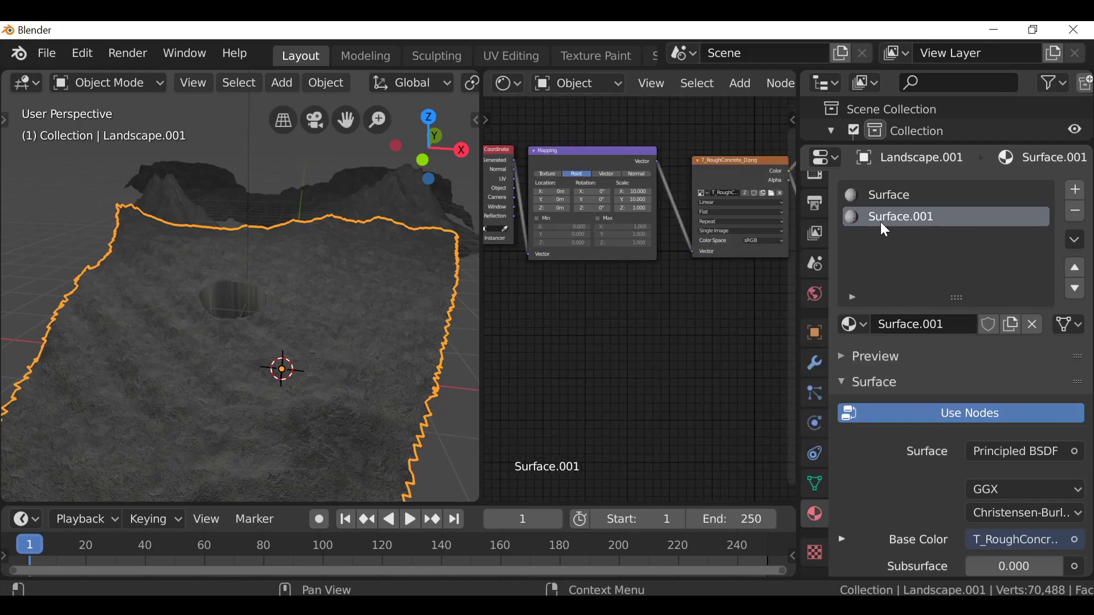
scroll(644, 272, down, 2)
scroll(584, 160, up, 3)
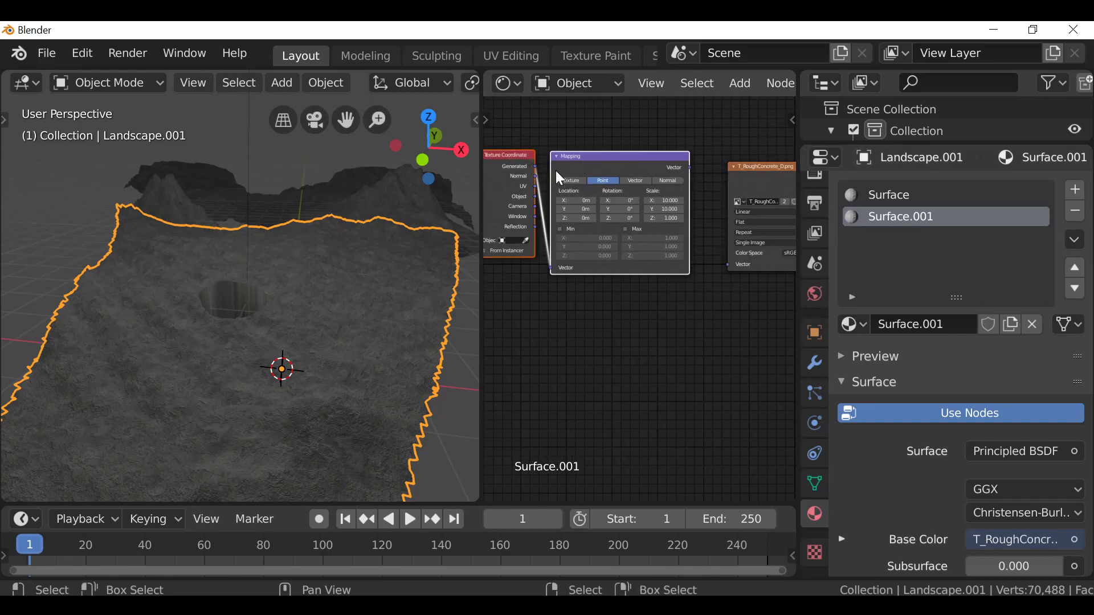
key(x)
- Assign the copied material to the selected wall faces of the hole in Edit Mode and return to Object Mode
middle_drag(433, 297, 182, 293)
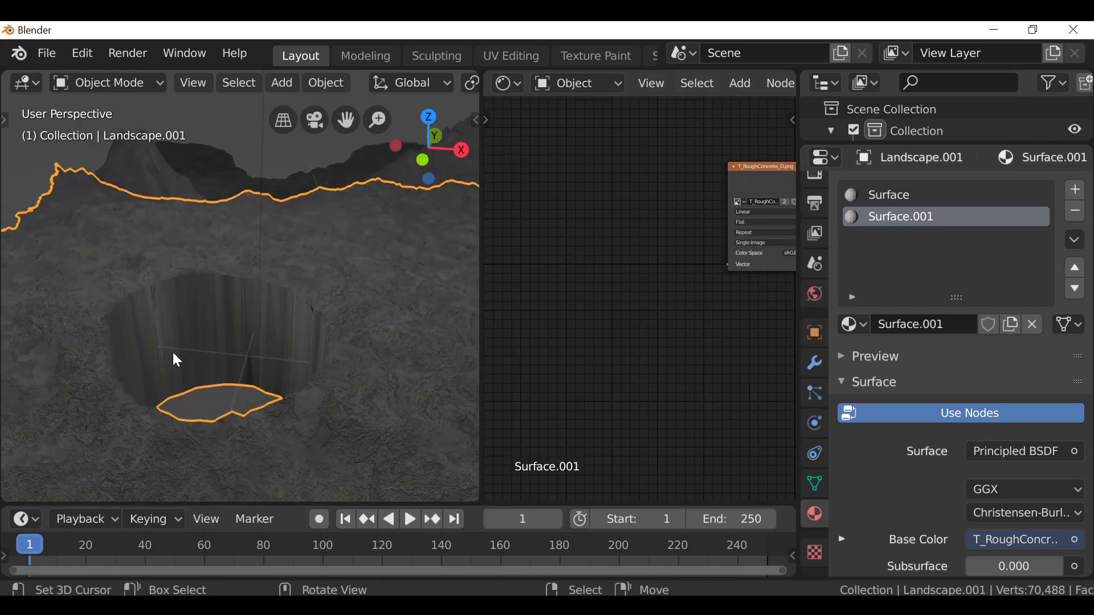
key(Tab)
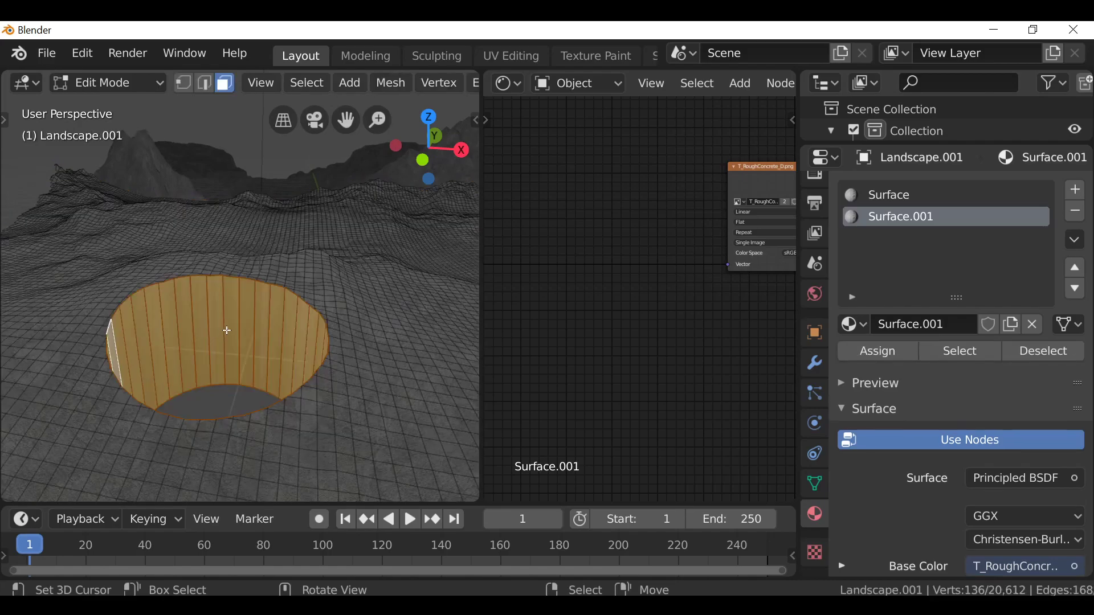
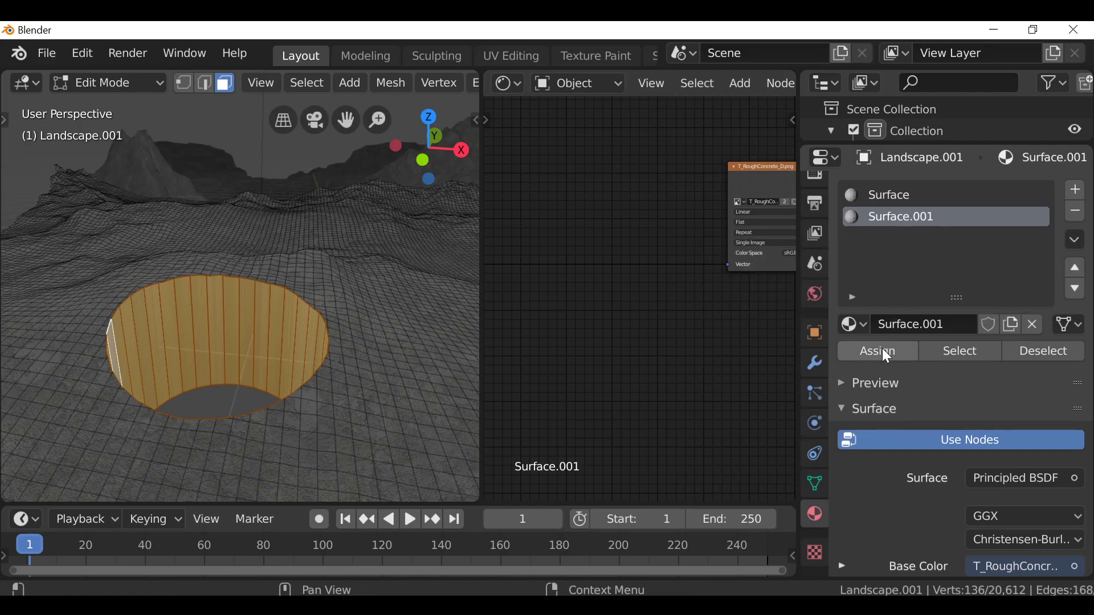
click(866, 349)
key(Tab)
- Inspect the hole's walls, switch to the camera view, and render the current frame
middle_drag(351, 338, 271, 337)
middle_drag(178, 344, 298, 318)
key(KP_0)
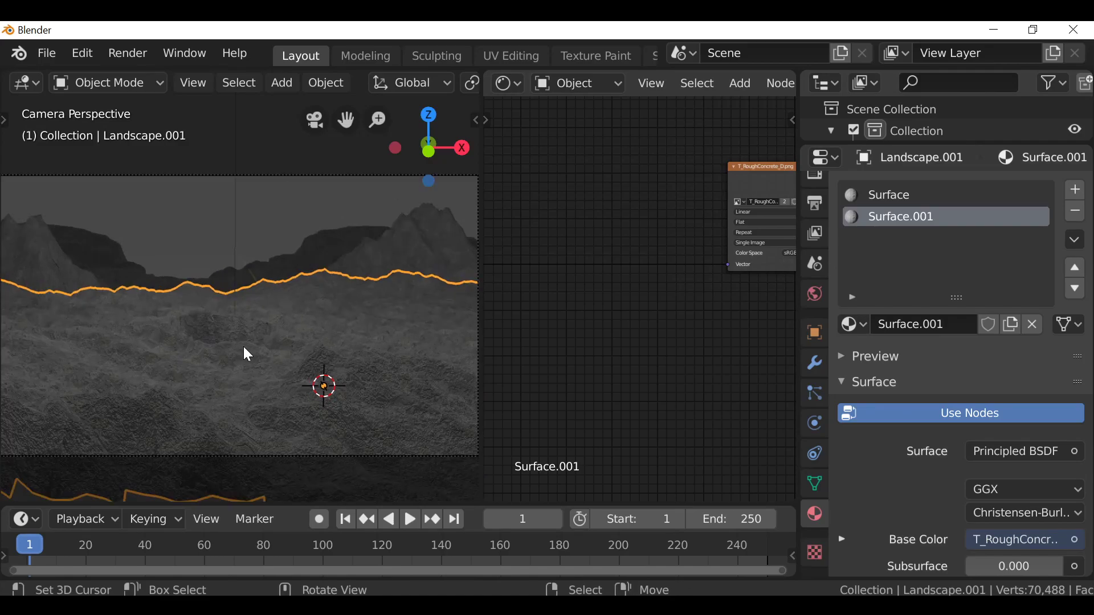
key(F12)
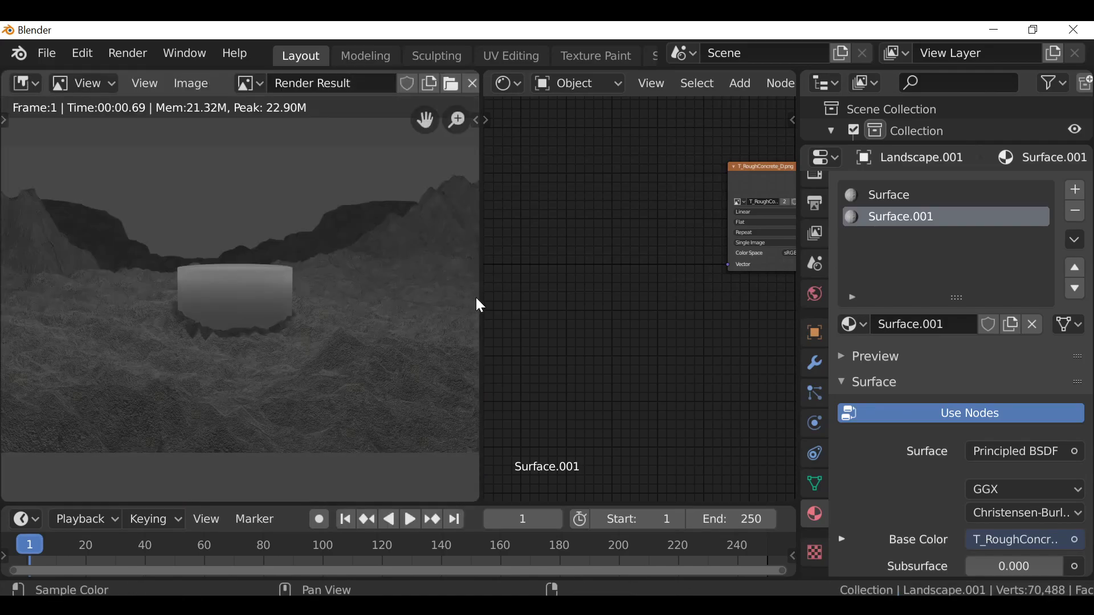
- Widen the main viewport area, return from the render to the scene, and delete the cylinder standing in the crater
drag(477, 298, 648, 301)
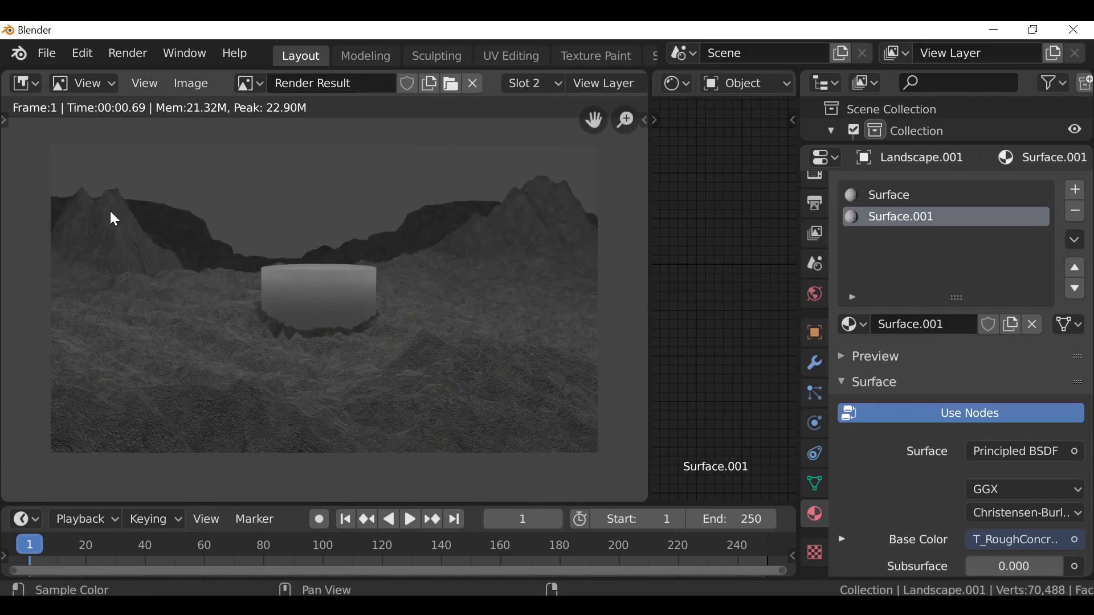
key(Escape)
key(alt+h)
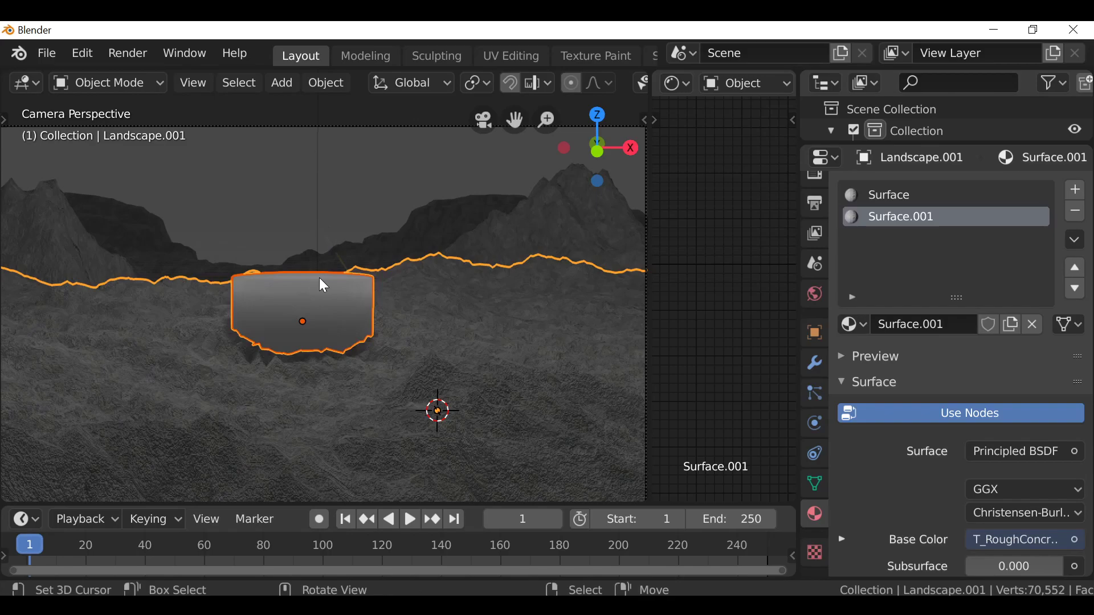
click(338, 295)
key(x)
click(335, 294)
- Render the scene to check the landscape without the cylinder, and close the render
key(F12)
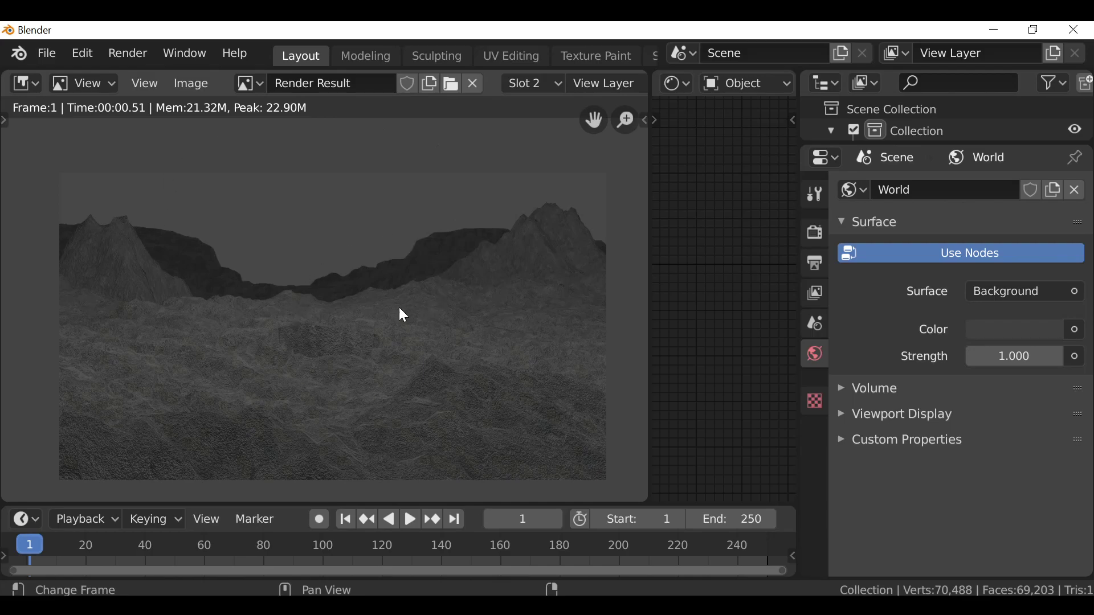
scroll(335, 316, down, 1)
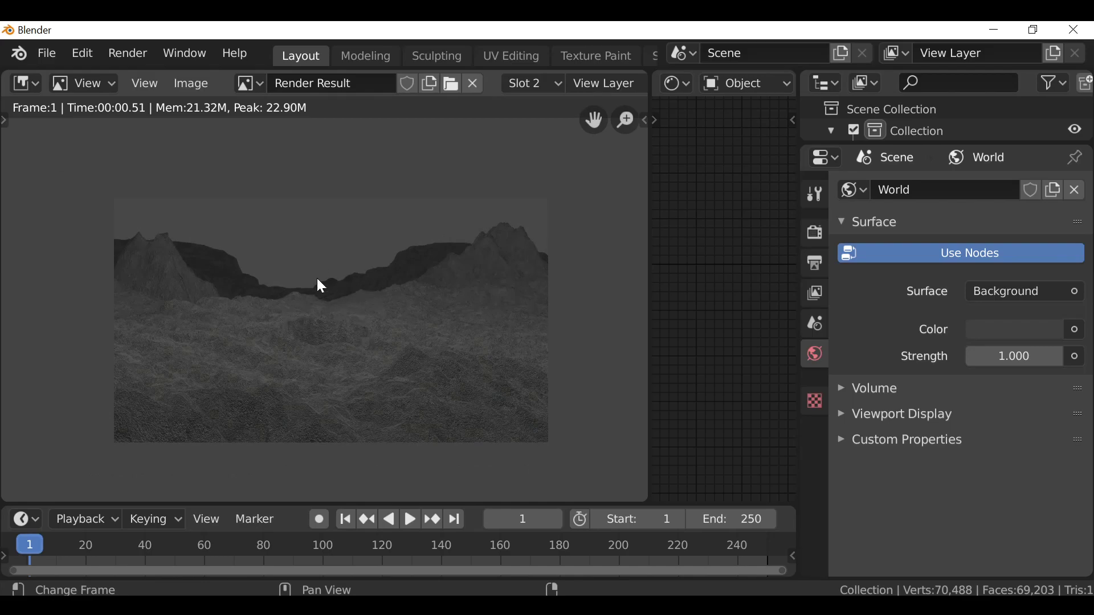
key(Escape)
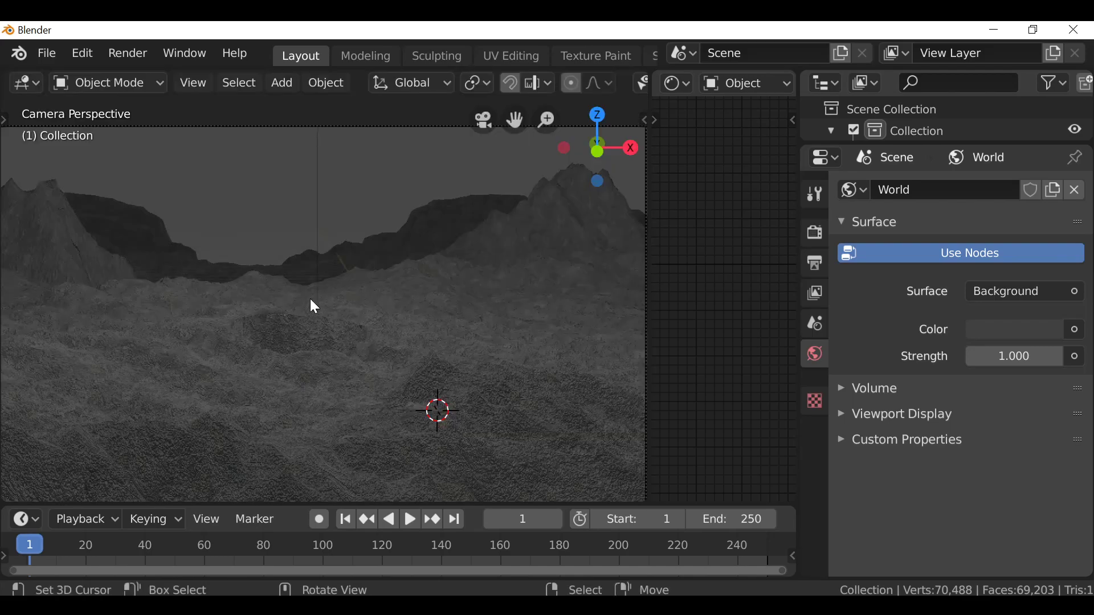
- Place the 3D cursor in the landscape's central crater and add a UV sphere there
click(304, 356)
right_click(325, 342)
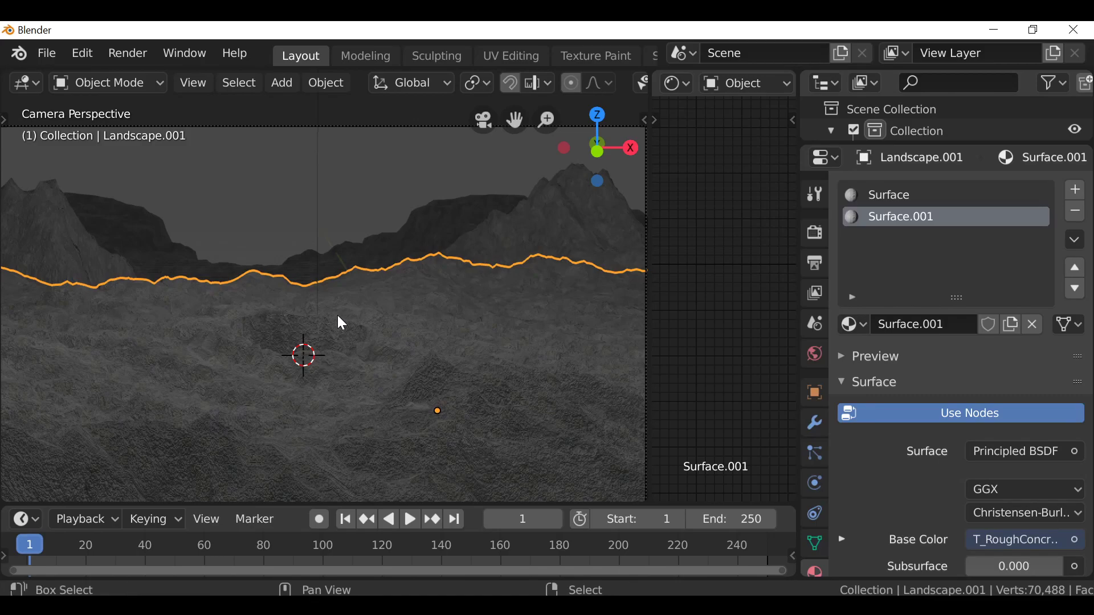
key(shift+a)
mouse_move(321, 197)
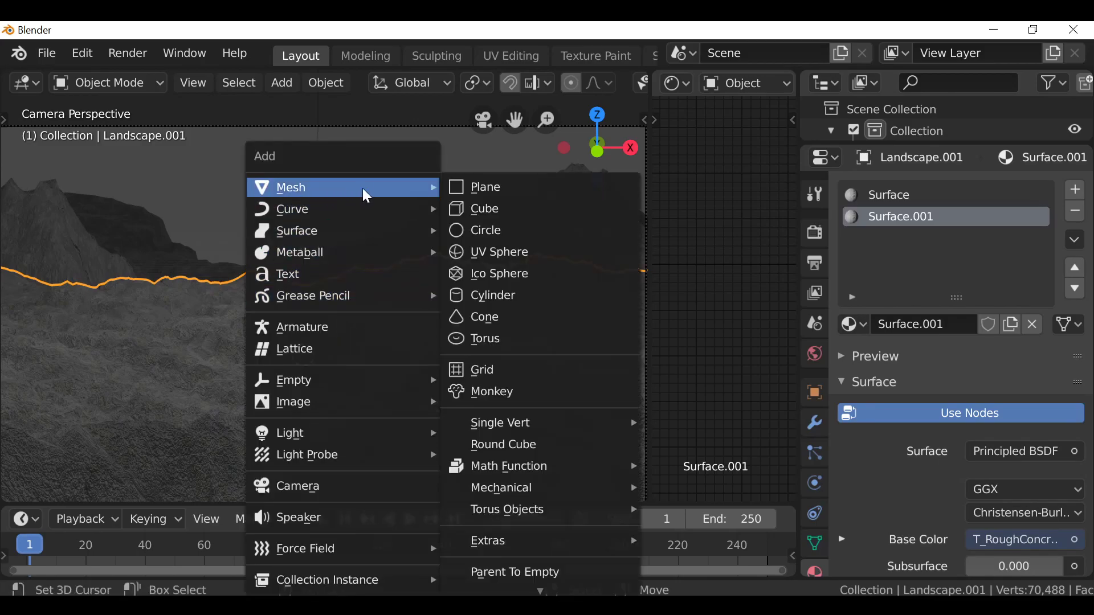
click(559, 260)
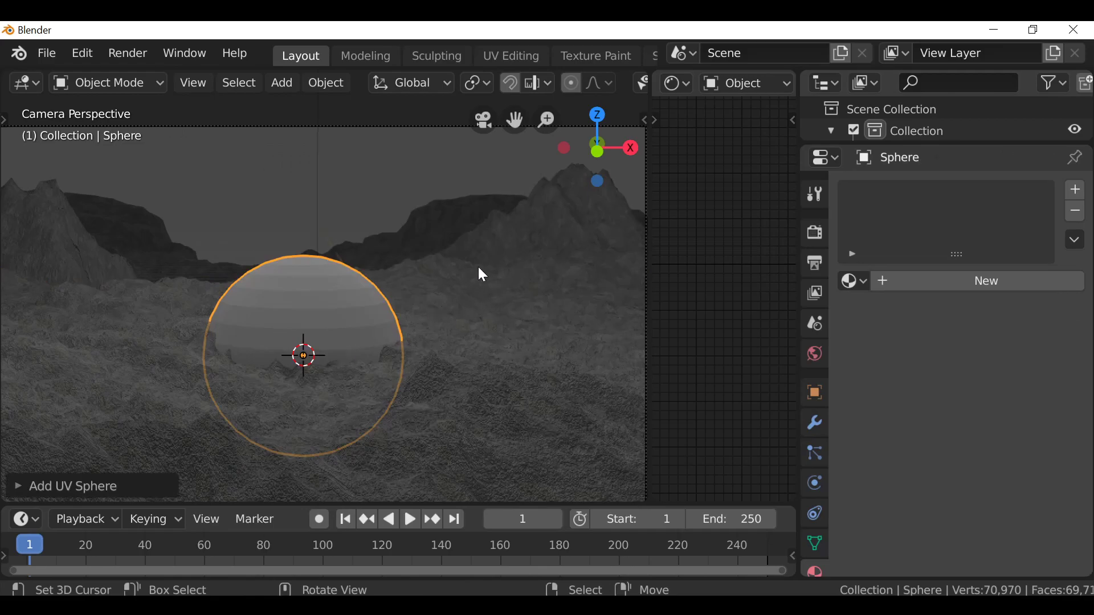
- Scale the sphere down to under half its size and raise it along Z so it hovers above the crater
key(s)
click(394, 323)
key(g)
key(z)
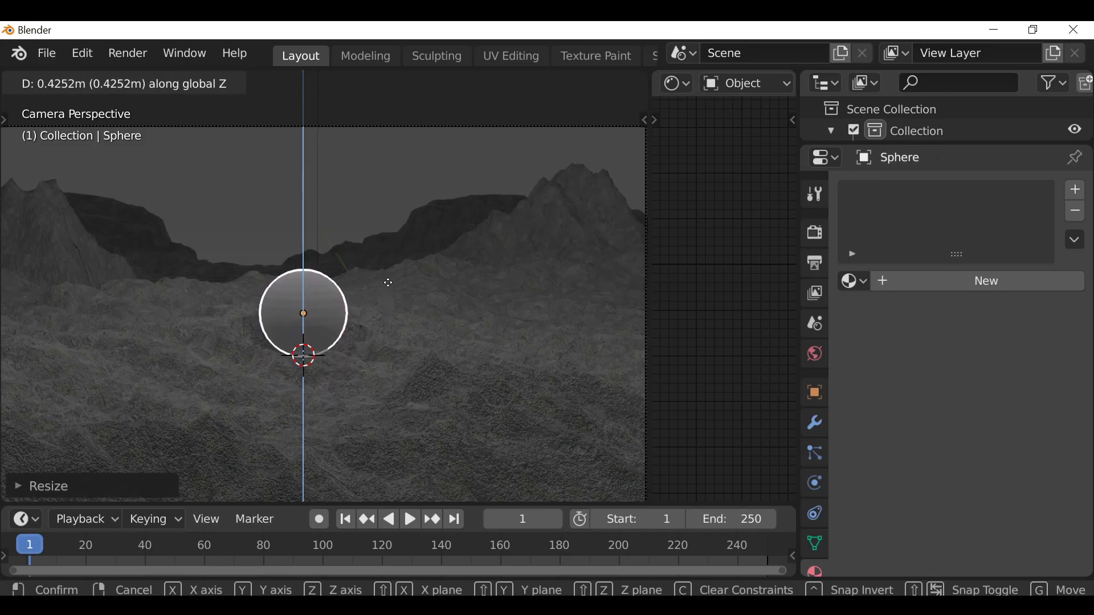
click(374, 323)
- Apply Shade Smooth to the sphere
scroll(374, 325, up, 3)
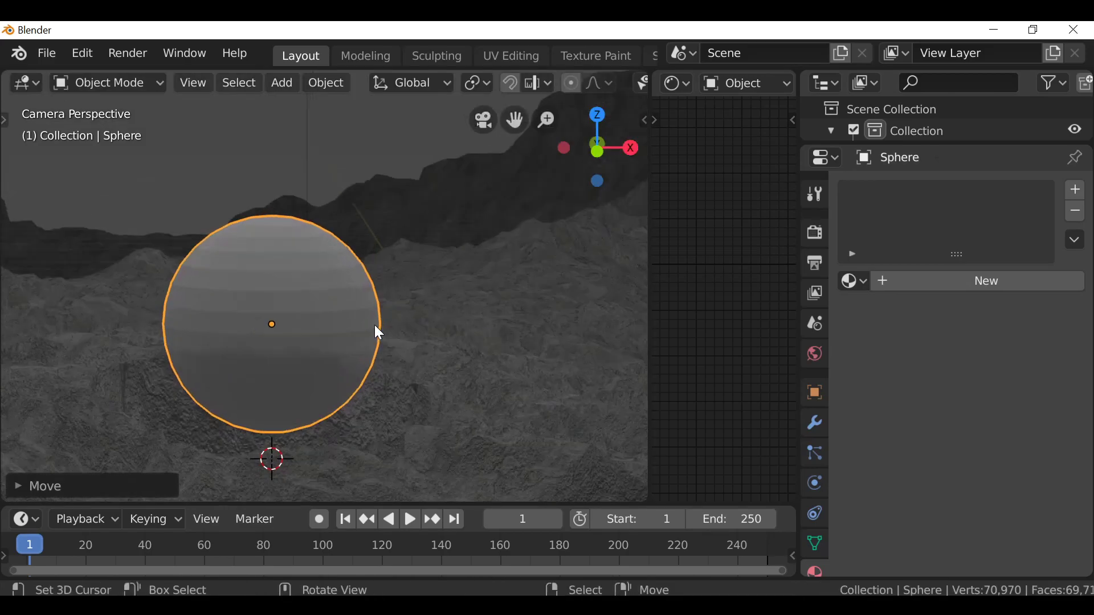
scroll(379, 333, up, 2)
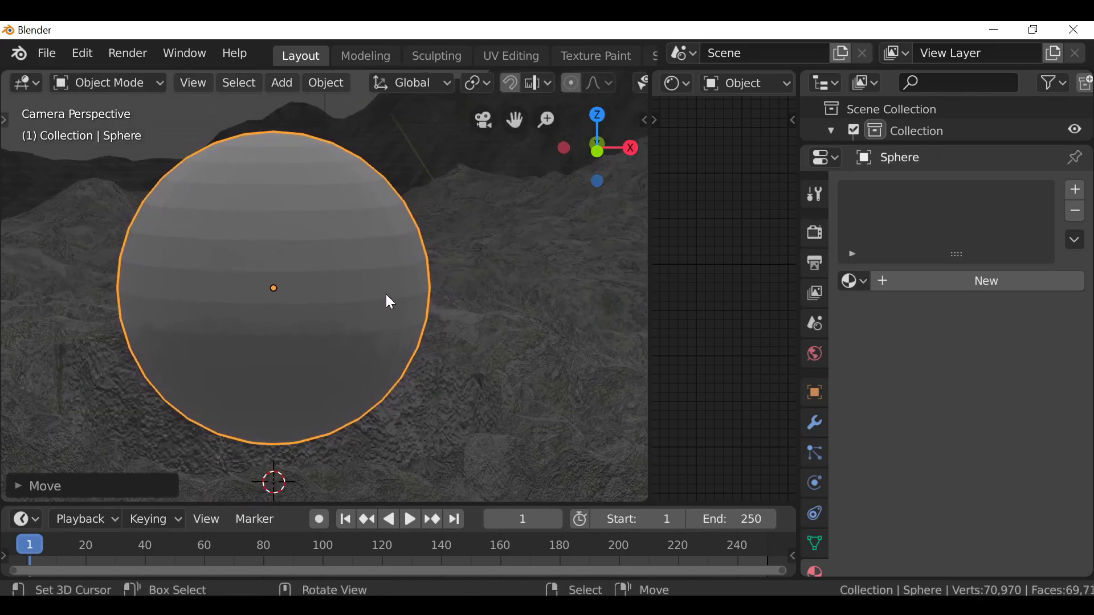
key(F3)
text(shade)
key(Down)
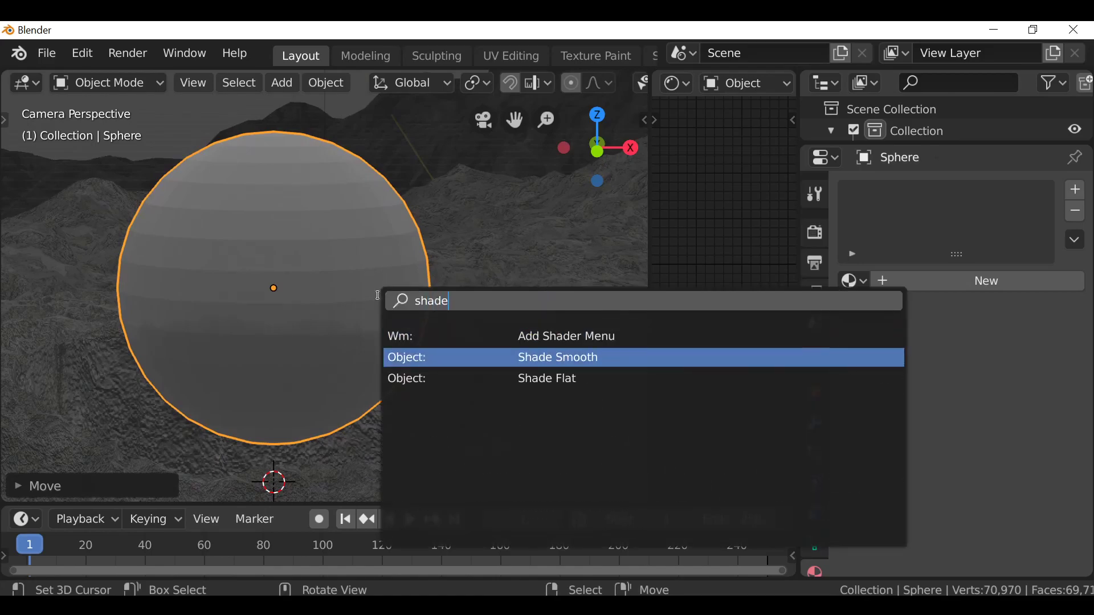
key(Return)
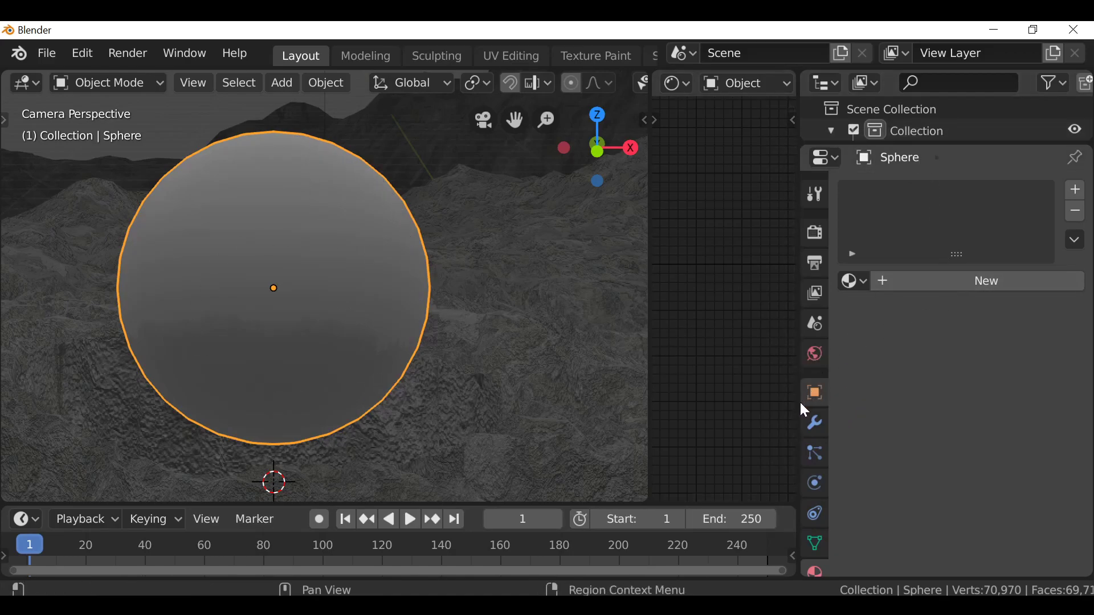
- Add a Subdivision Surface modifier to the sphere and set its viewport subdivisions to 2
click(815, 419)
click(937, 192)
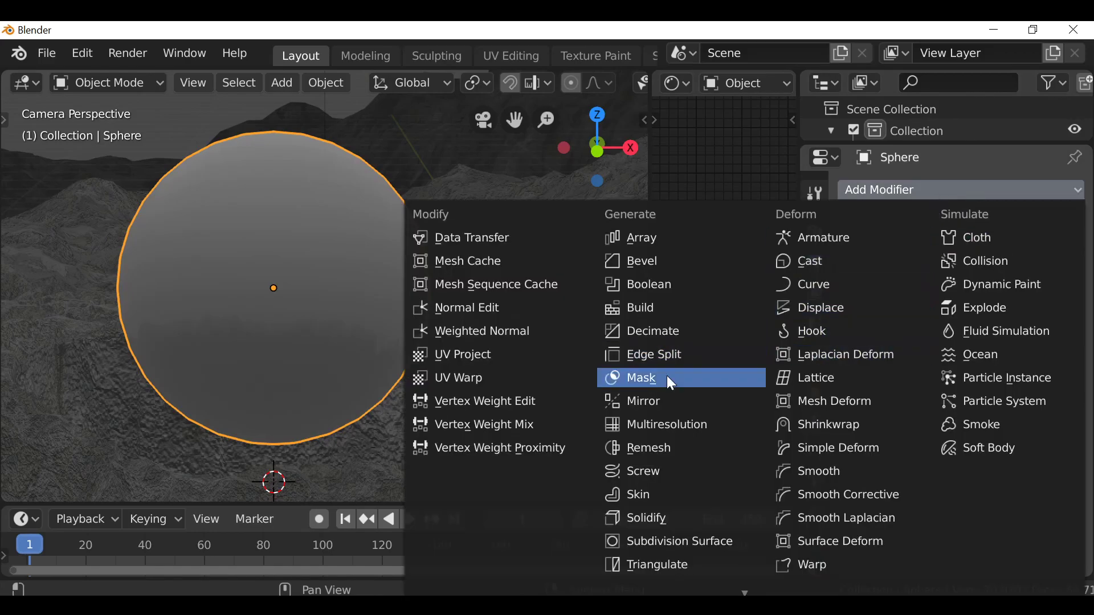
click(691, 541)
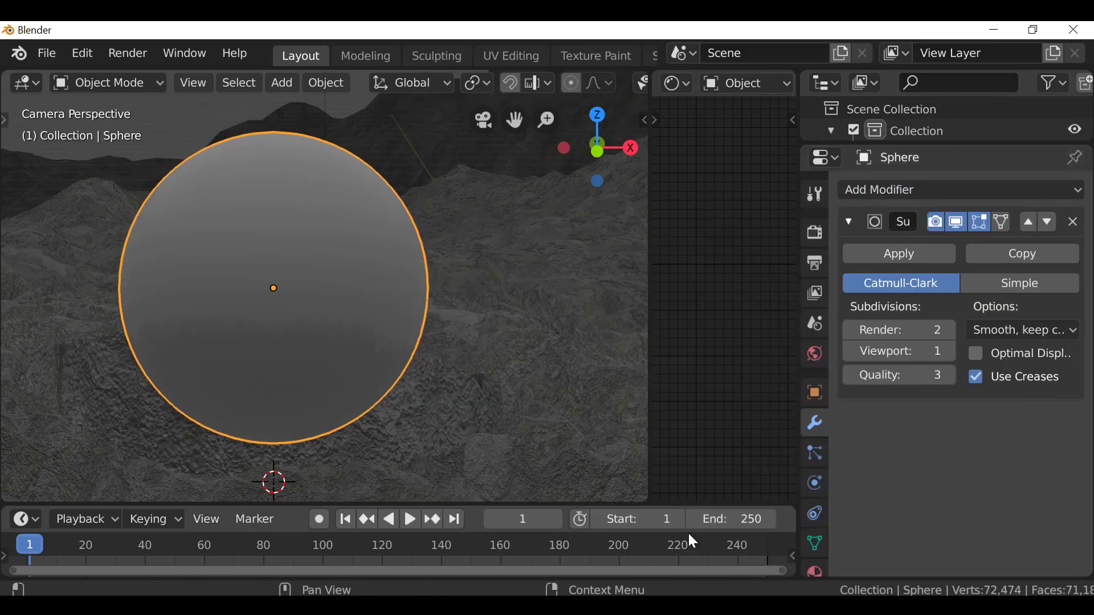
click(946, 352)
scroll(217, 249, down, 5)
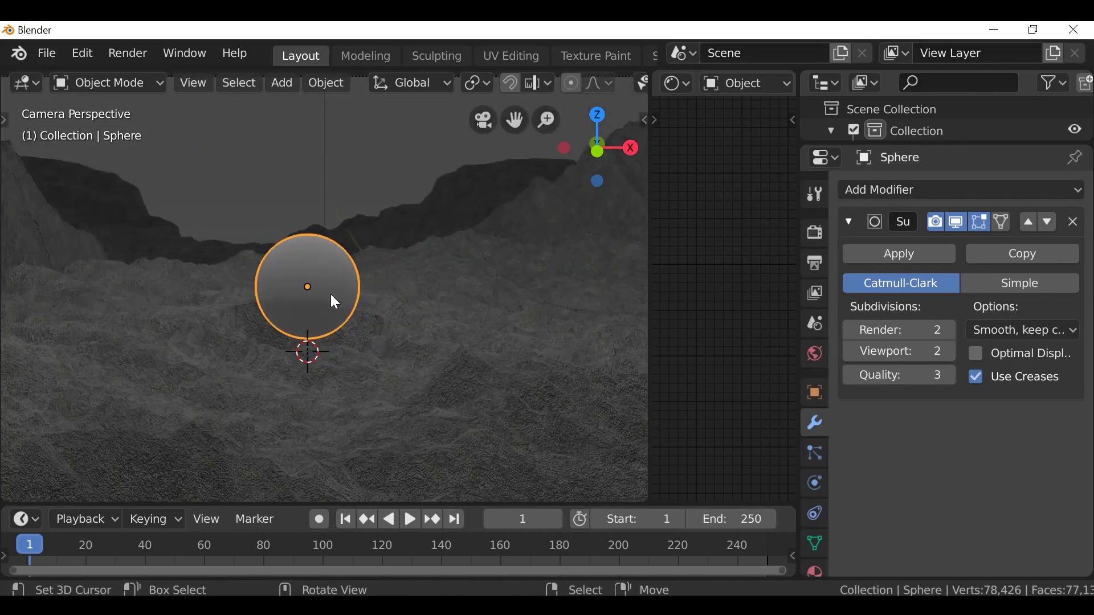
- Render the scene to check the smoothed sphere against the landscape, and close the render
key(F12)
scroll(332, 281, up, 3)
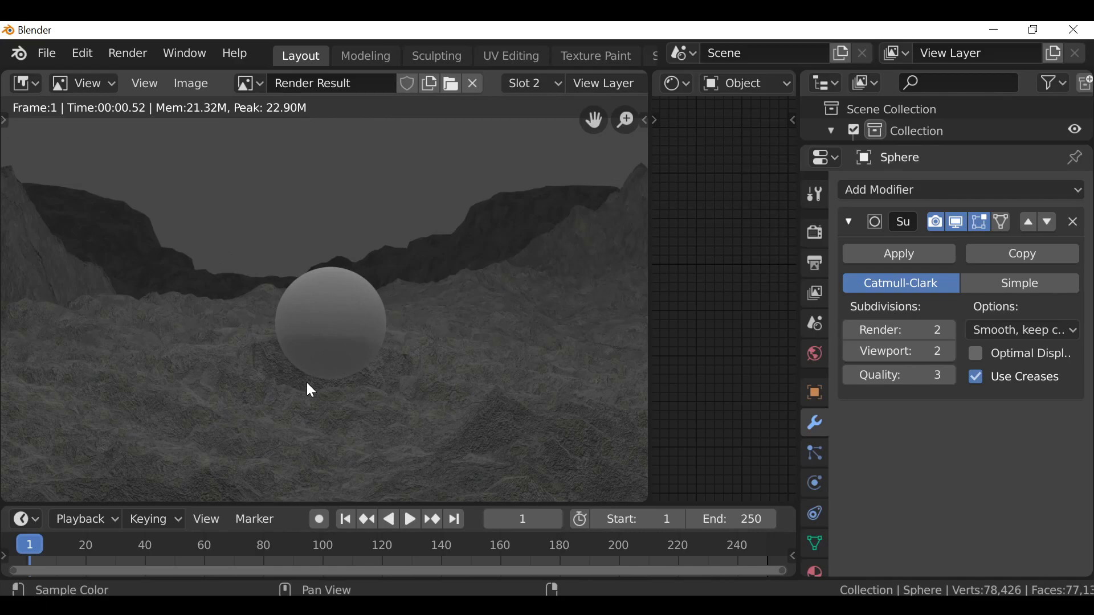
key(Escape)
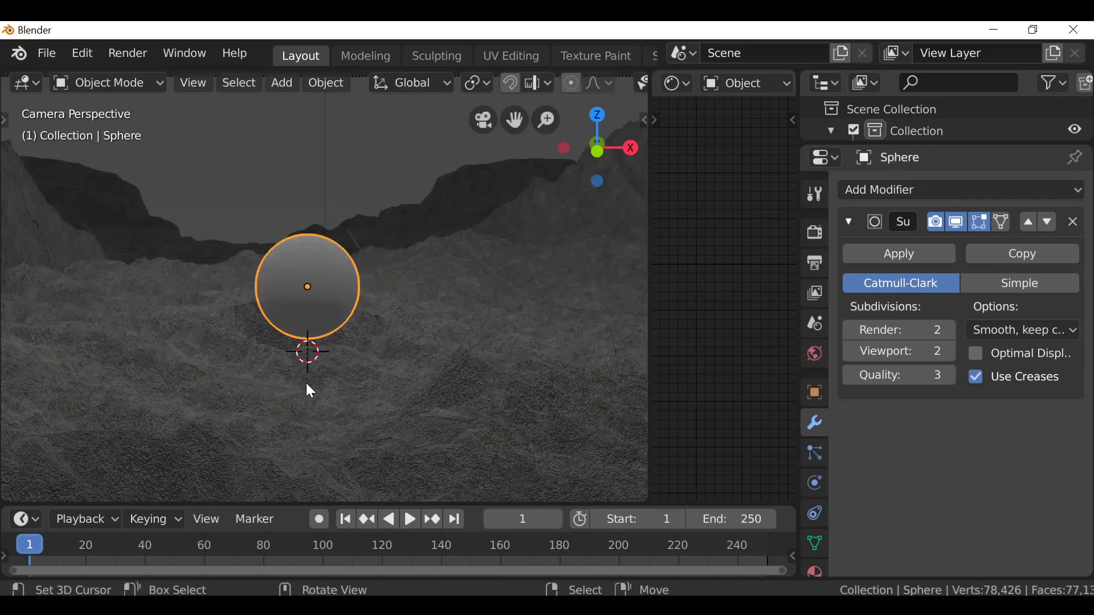
- Add a point light beneath the sphere and lower it along Z by about 0.29 m
key(shift+a)
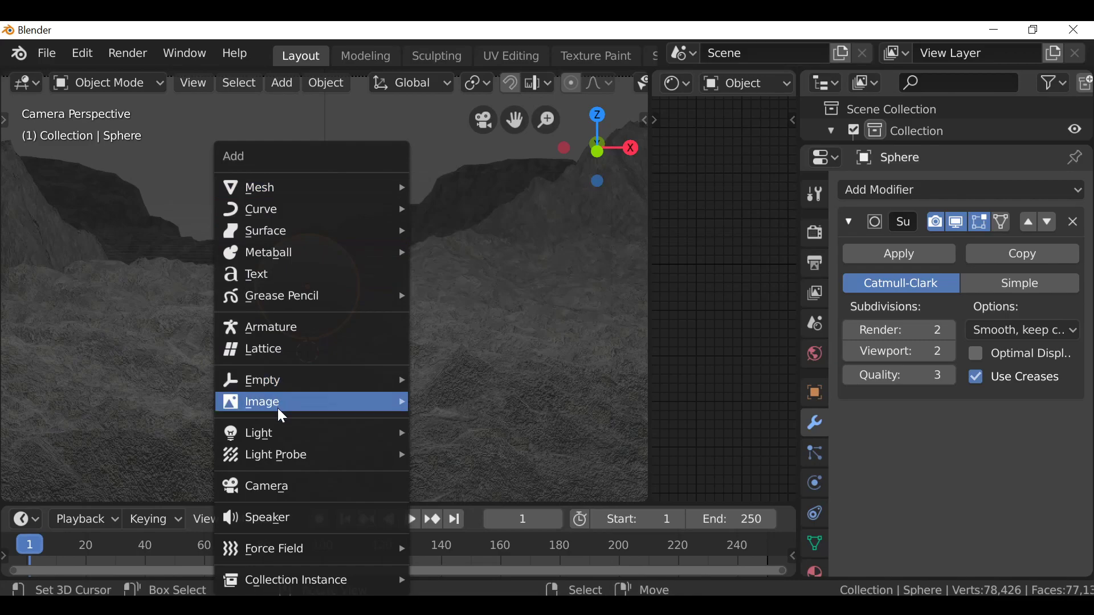
mouse_move(276, 438)
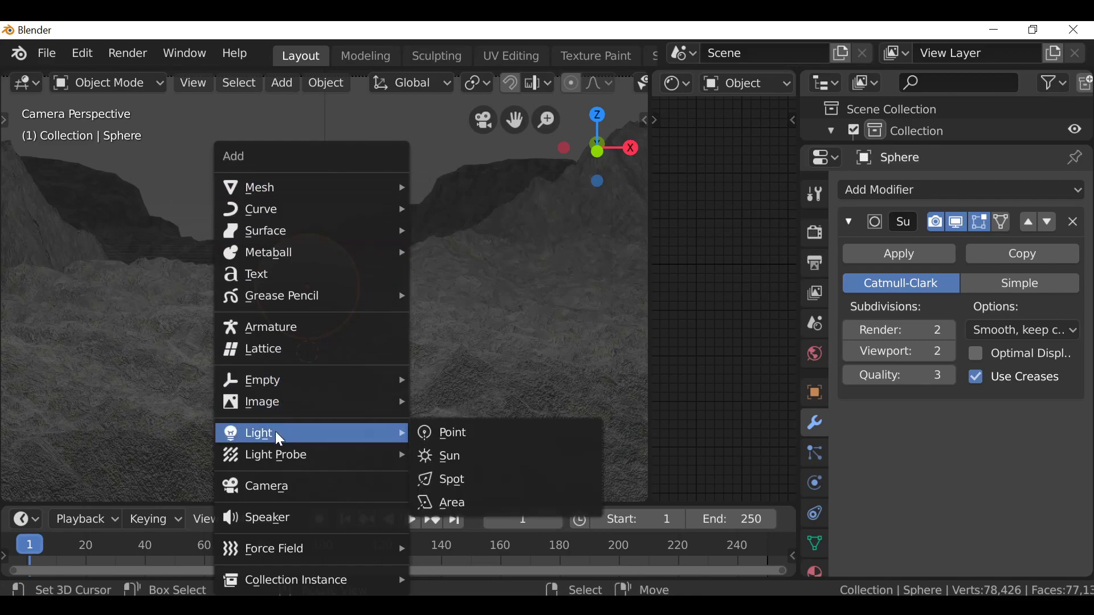
click(476, 437)
key(g)
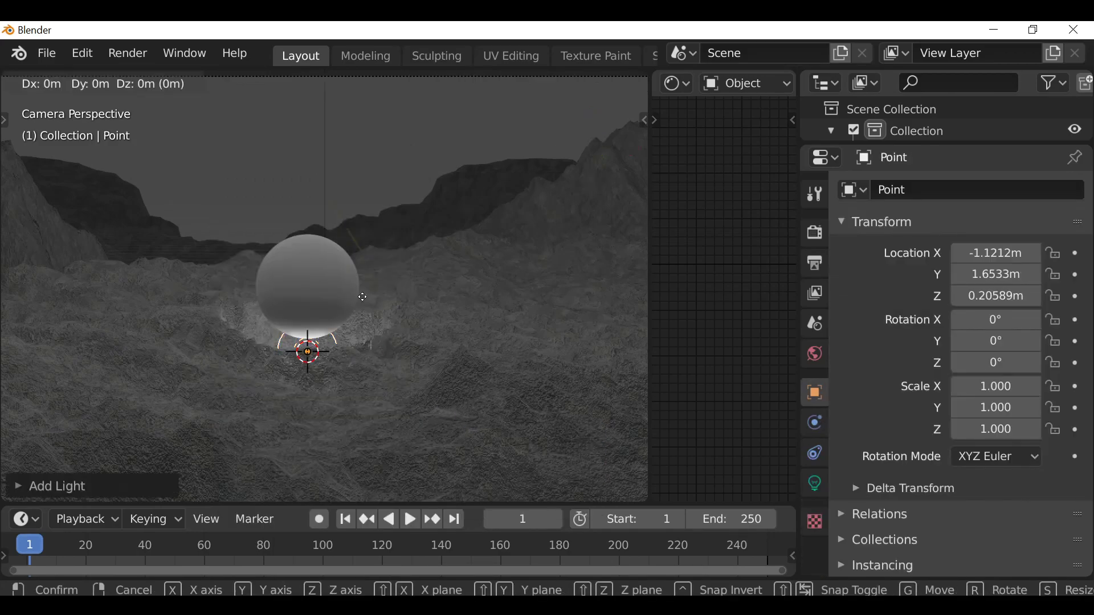
key(z)
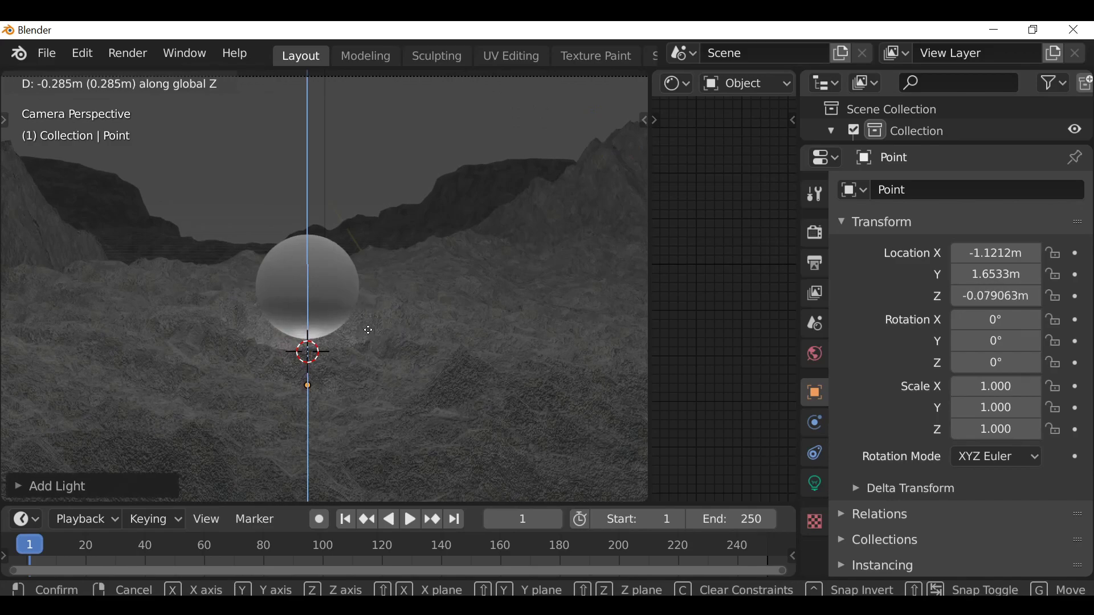
click(370, 331)
- Move the point light about 0.38 m in the negative Y direction and return to the camera view
middle_drag(374, 357, 374, 317)
scroll(329, 343, up, 2)
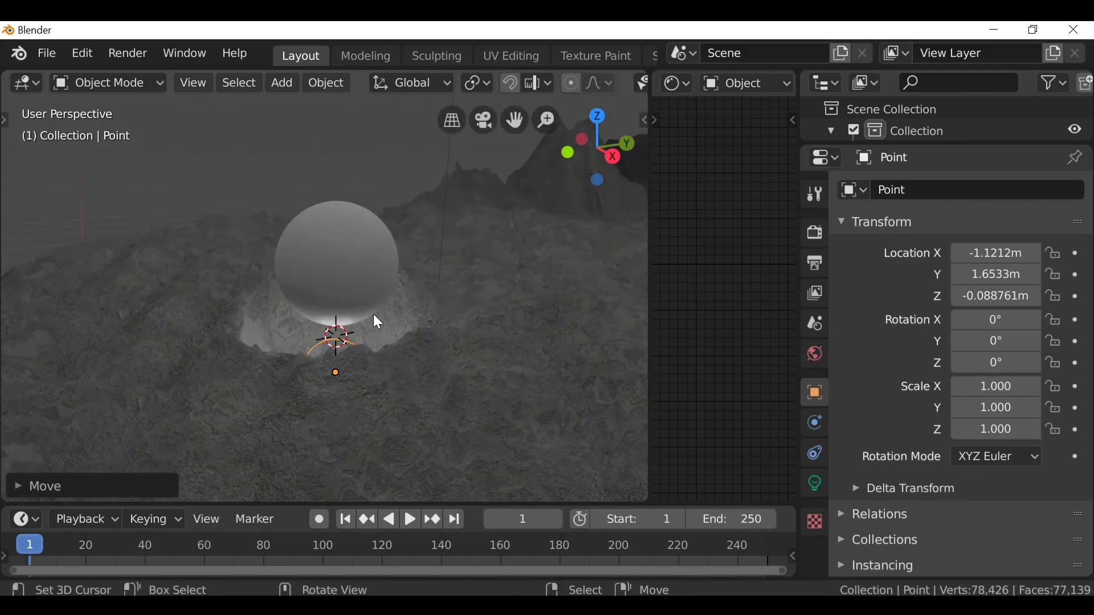
key(g)
key(y)
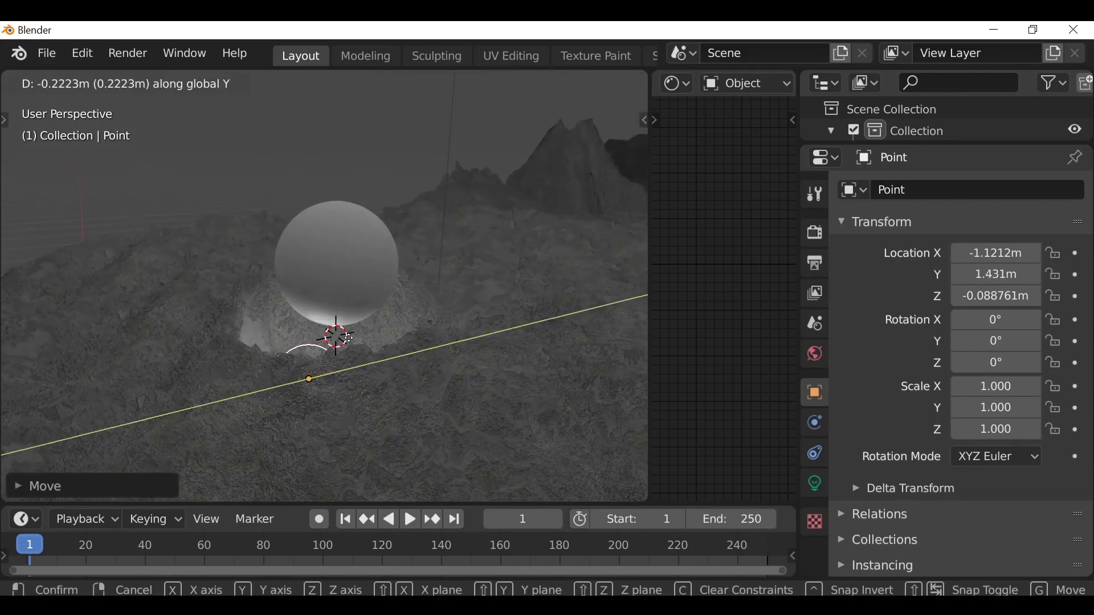
click(335, 358)
key(KP_0)
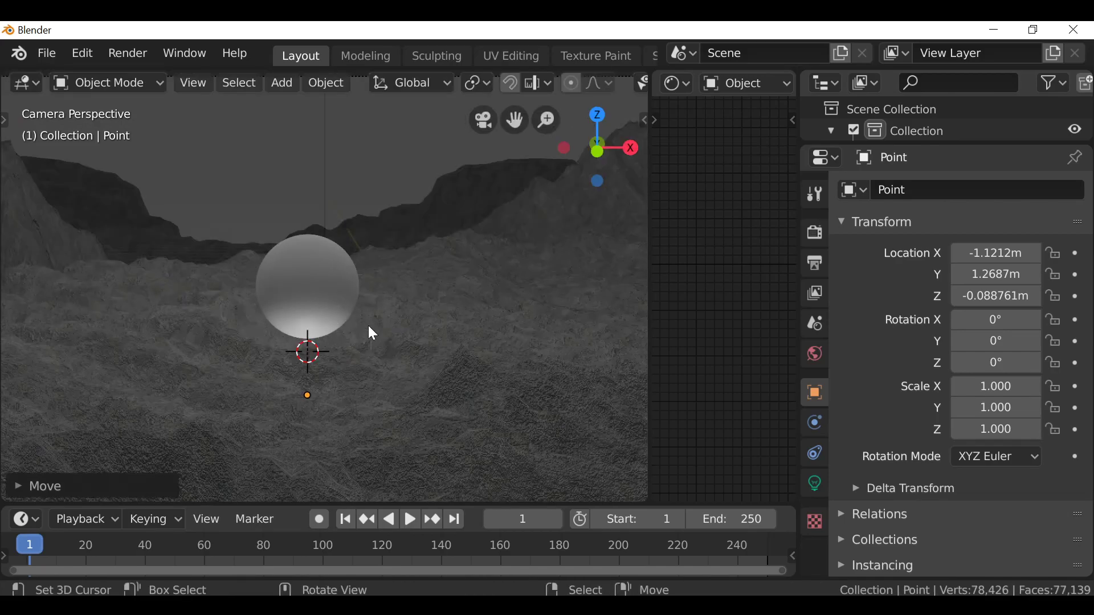
- Increase the point light's radius to about 0.96 m and duplicate the light along the Y axis
click(815, 483)
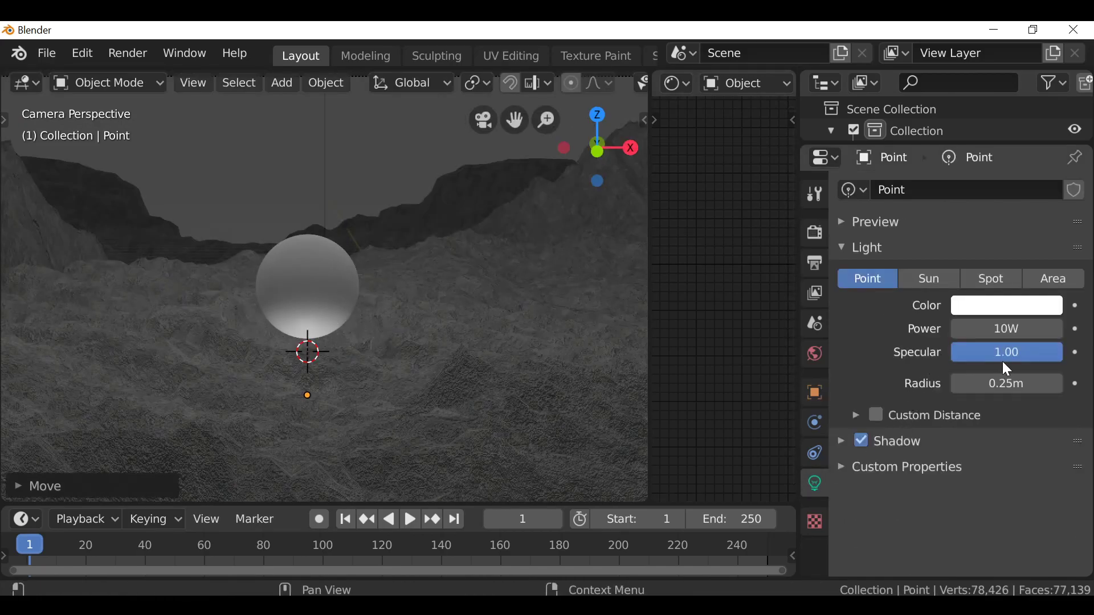
drag(1006, 384, 1065, 384)
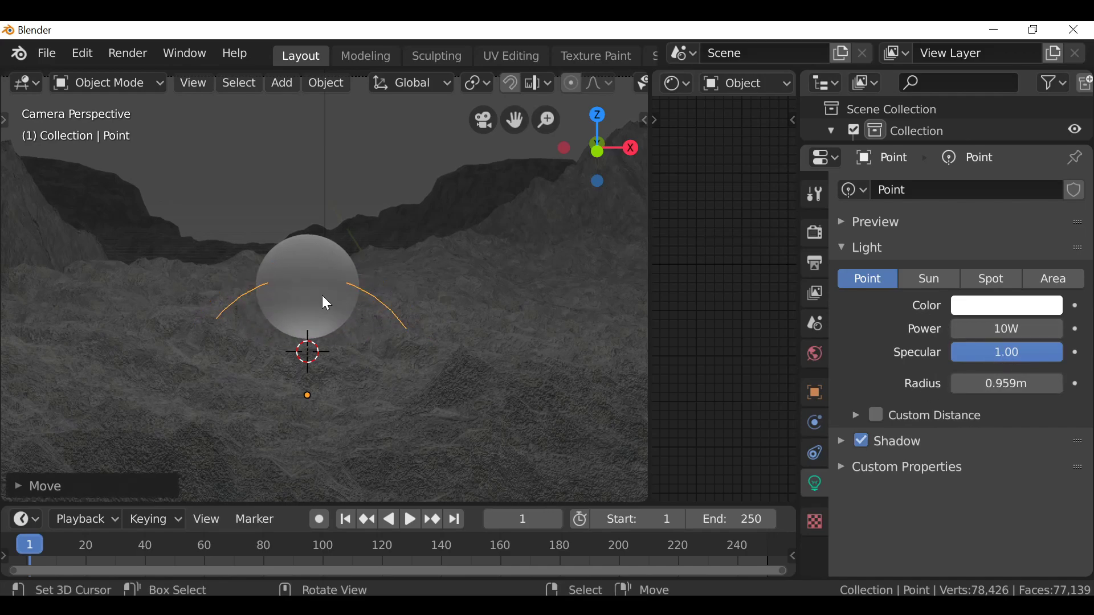
key(shift+d)
key(y)
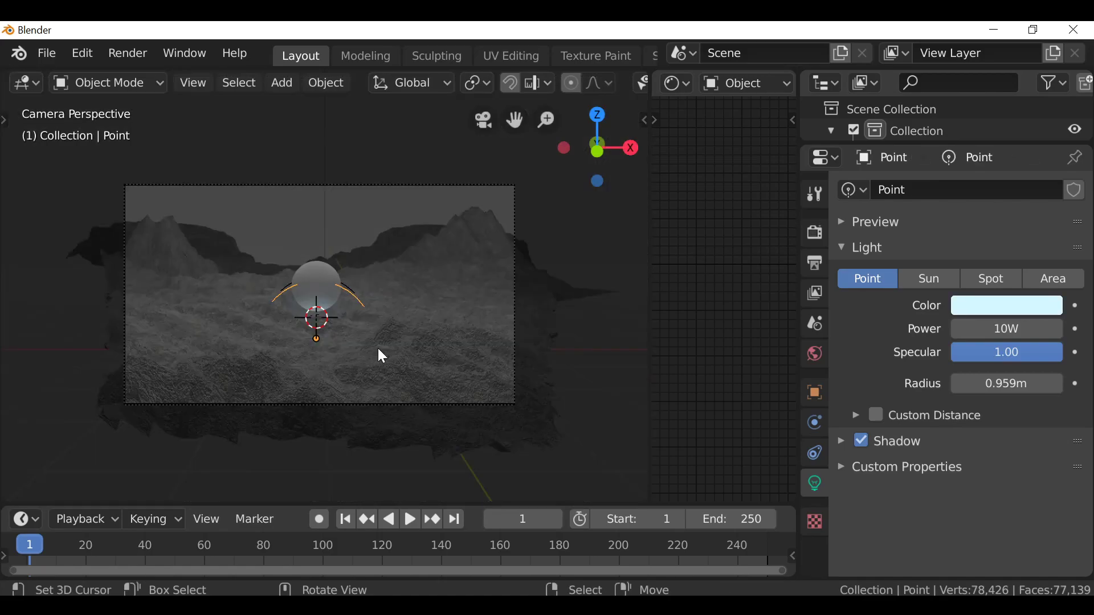
- Open the foreground landscape mesh in Edit Mode with vertex selection active
key(KP_0)
middle_drag(383, 356, 373, 360)
middle_drag(238, 258, 243, 259)
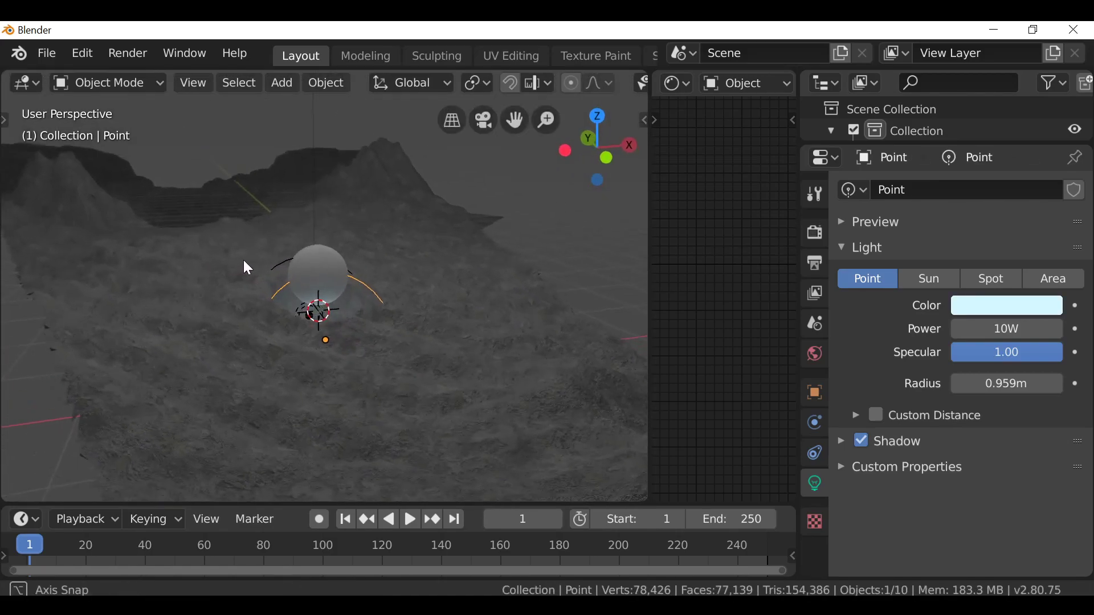
click(203, 378)
key(Tab)
key(Tab)
key(Tab)
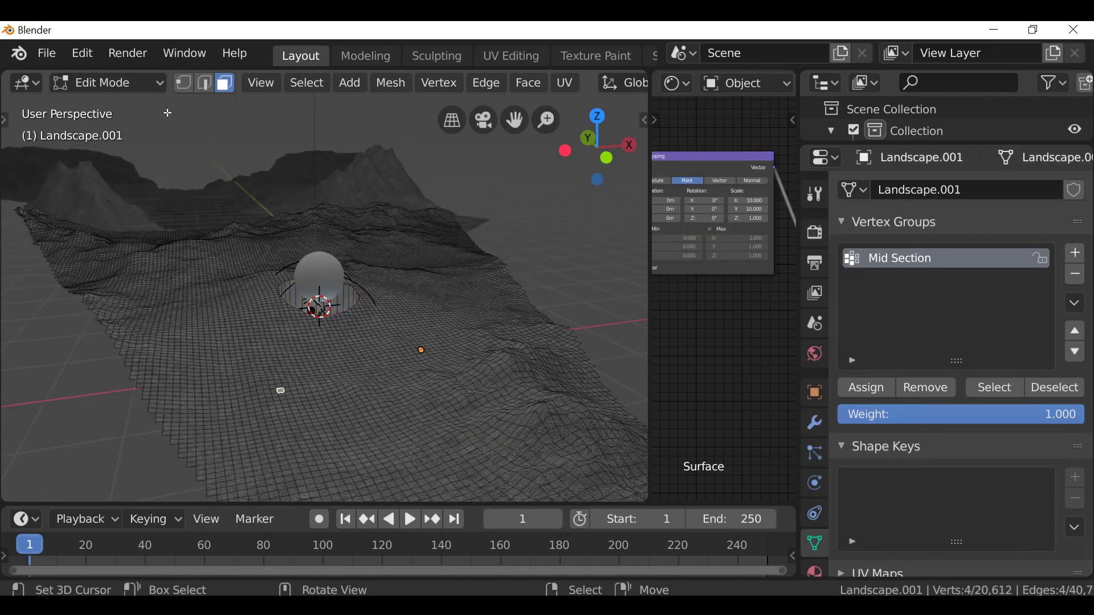
click(183, 82)
- Select several scattered vertices on the landscape on both sides of the sphere
click(206, 328)
shift+click(205, 328)
shift+click(247, 377)
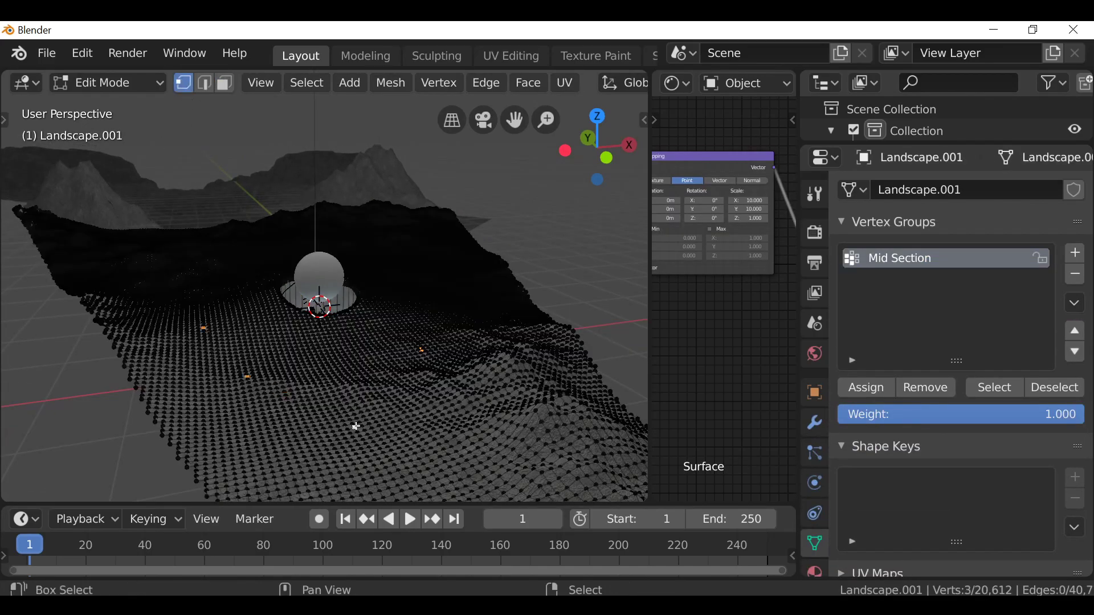
shift+click(414, 295)
- Enable proportional editing and pull the selected vertices upward about 0.45 m in camera view with a proportional size of 0.62
key(KP_0)
scroll(513, 85, down, 5)
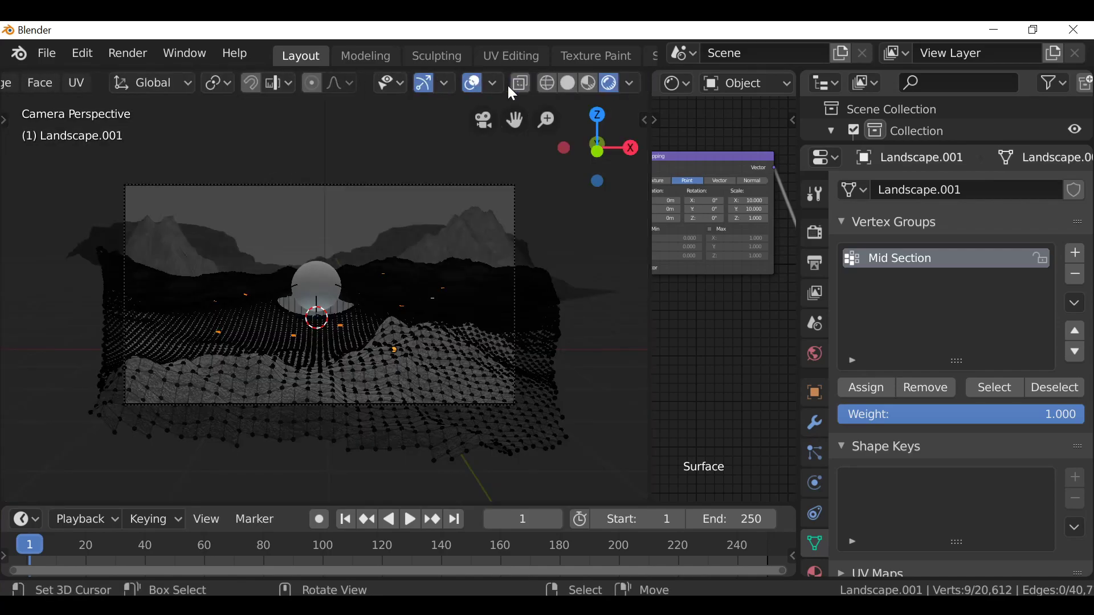
click(312, 85)
key(g)
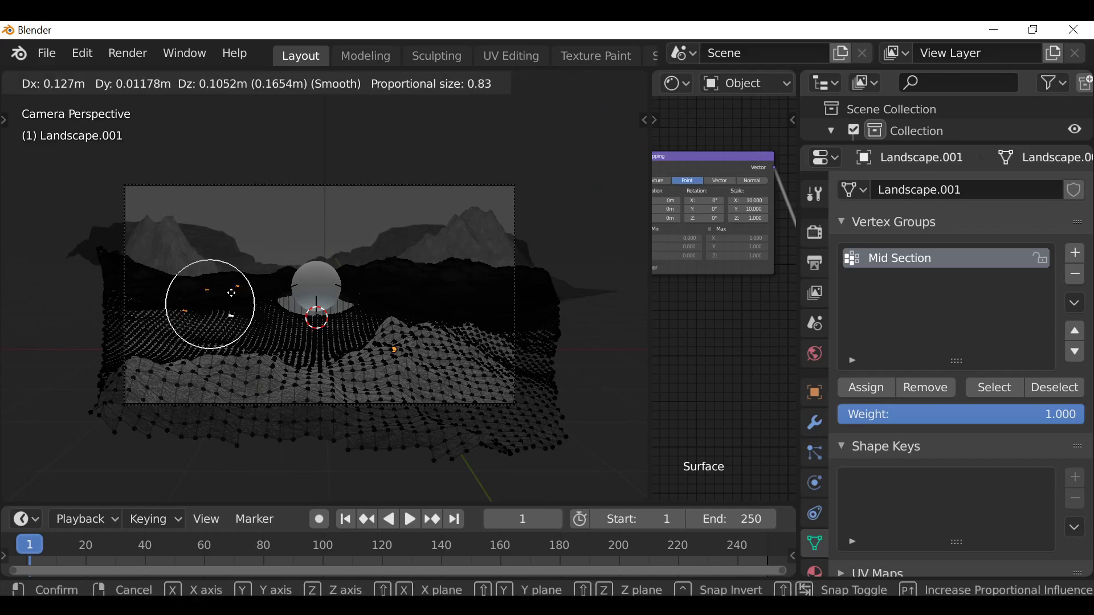
scroll(228, 285, up, 5)
scroll(239, 281, down, 4)
scroll(245, 283, up, 2)
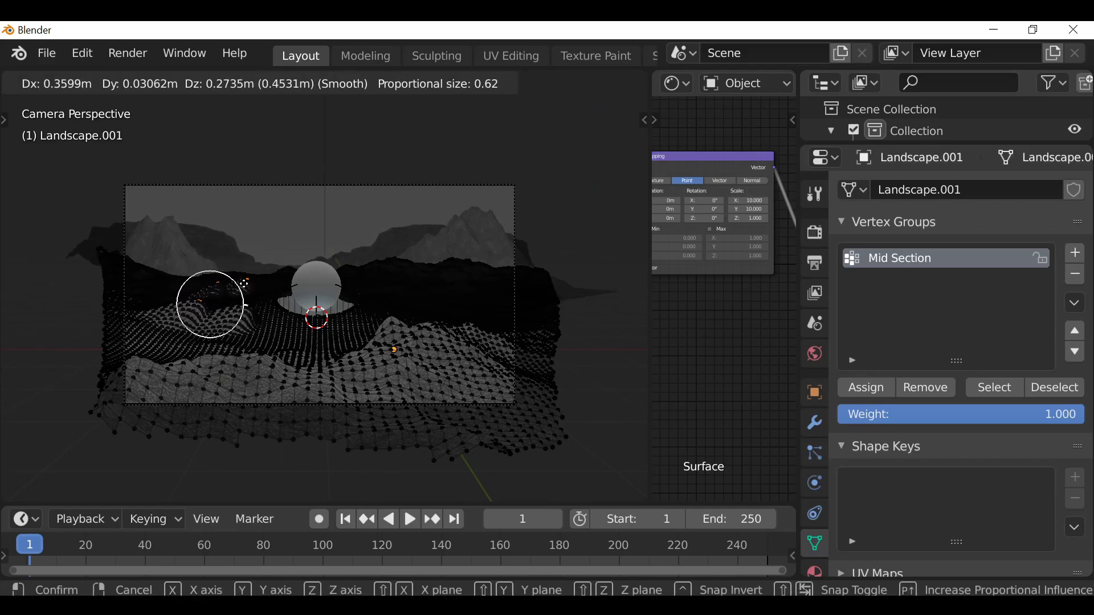
click(245, 284)
- Pull the selected landscape vertices upward again by about 0.23 m with a smaller proportional size of 0.26, and return to Object Mode
key(g)
scroll(245, 284, up, 5)
scroll(246, 283, up, 6)
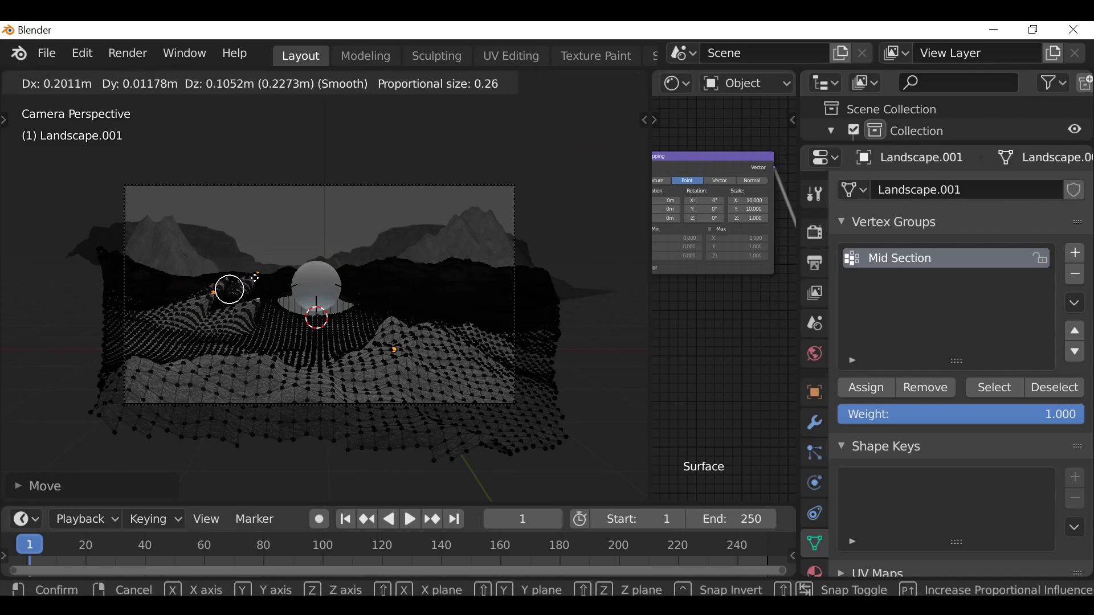
click(260, 276)
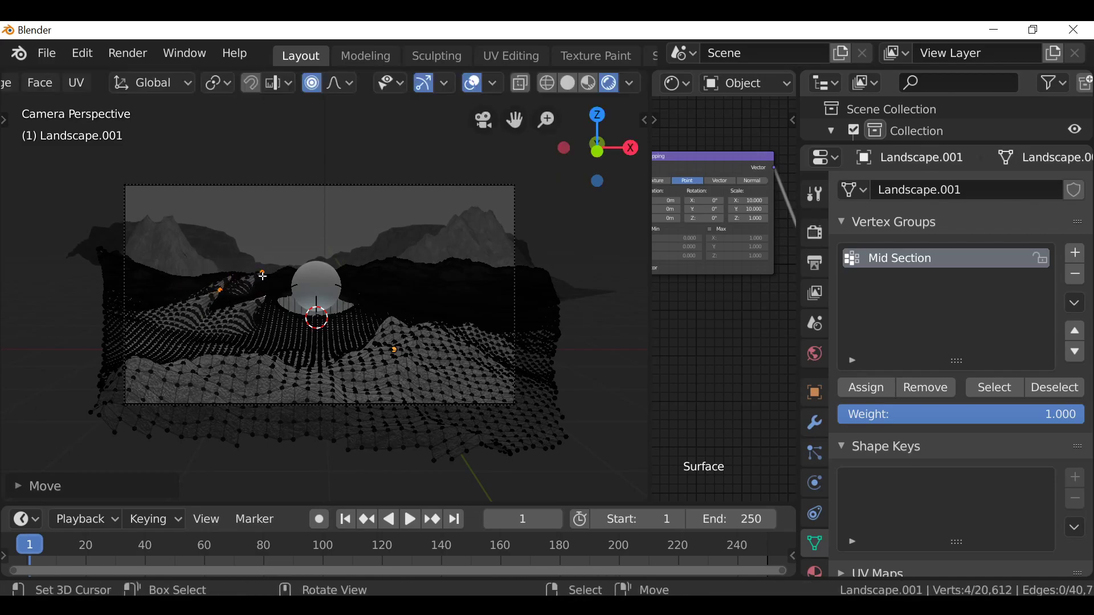
key(Tab)
scroll(250, 302, up, 3)
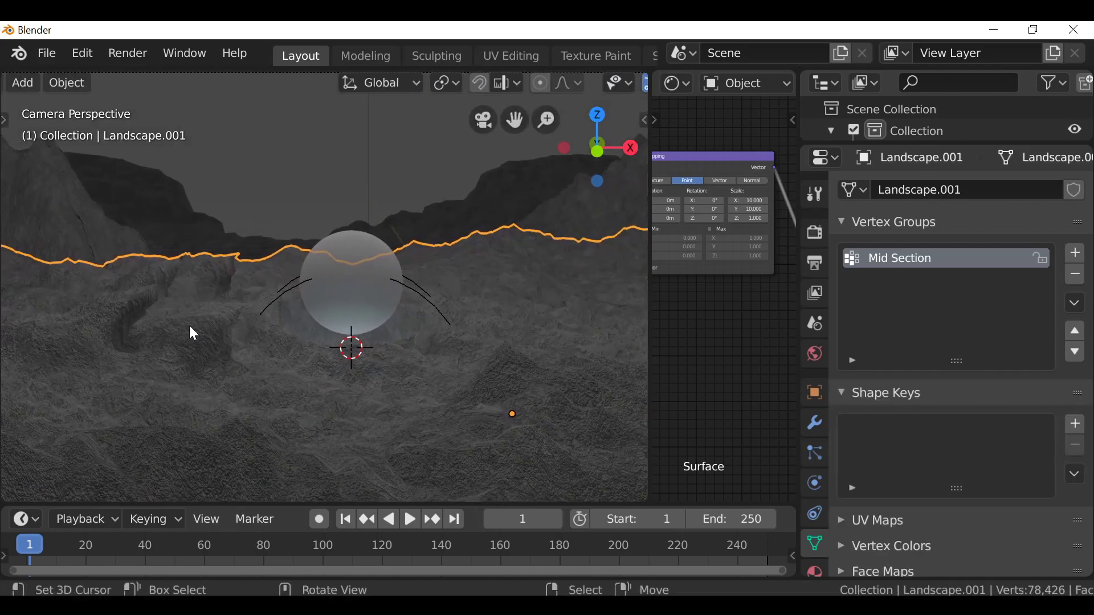
scroll(183, 329, down, 4)
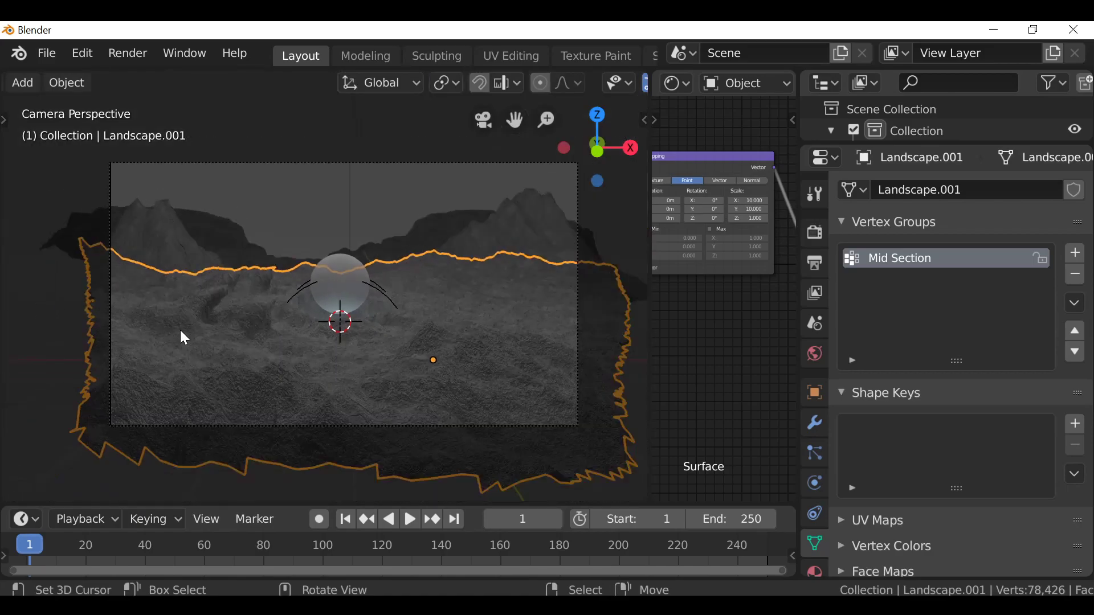
- Reopen the landscape mesh for editing on the other side of the sphere, return to Object Mode and render the camera view
key(Tab)
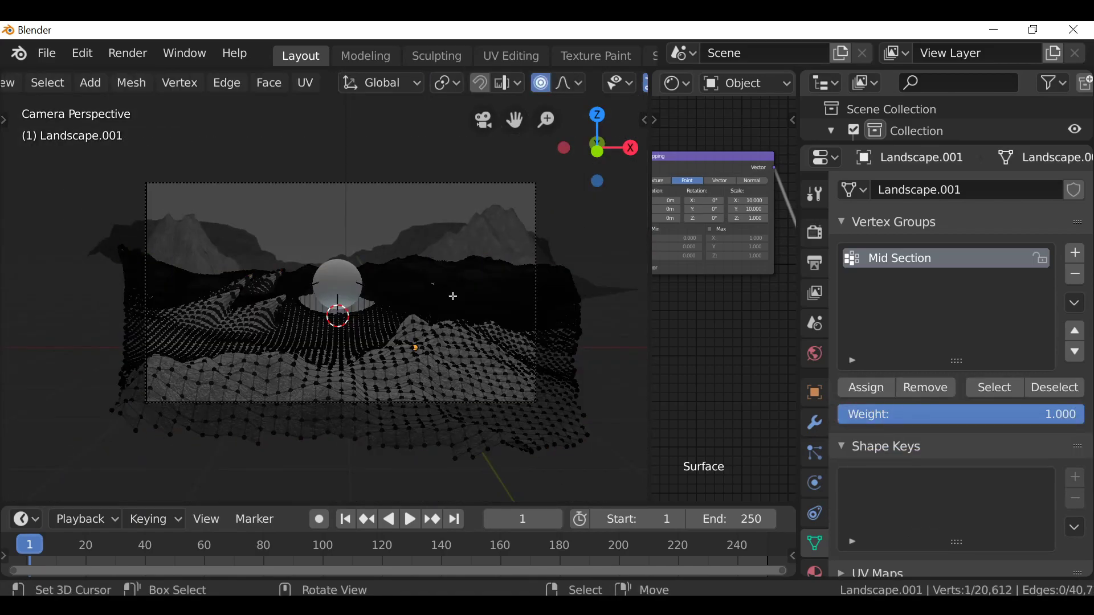
key(Tab)
key(F12)
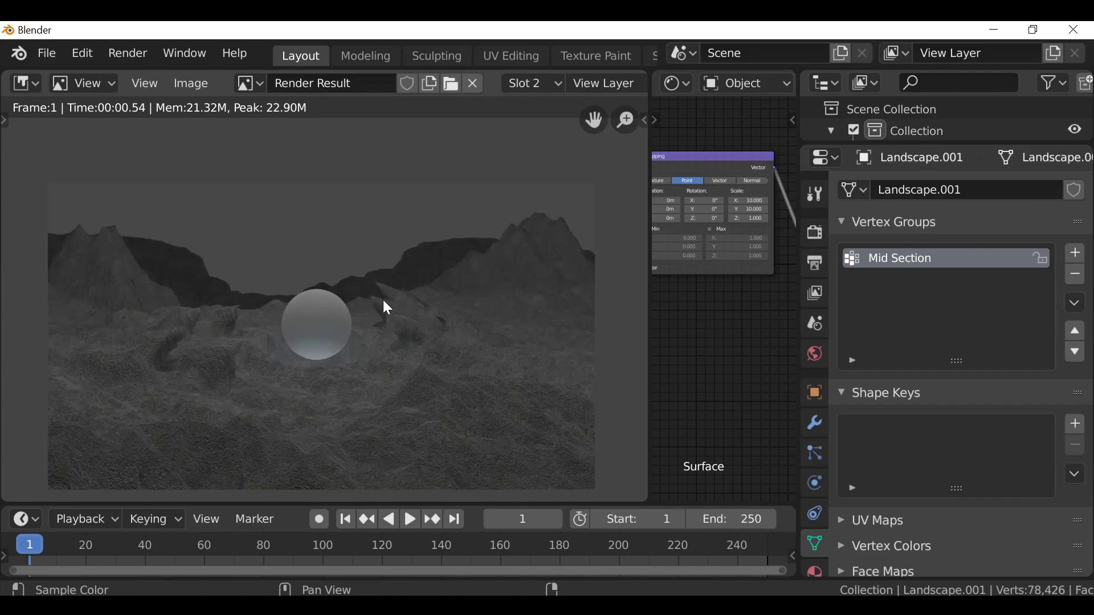
scroll(380, 360, down, 1)
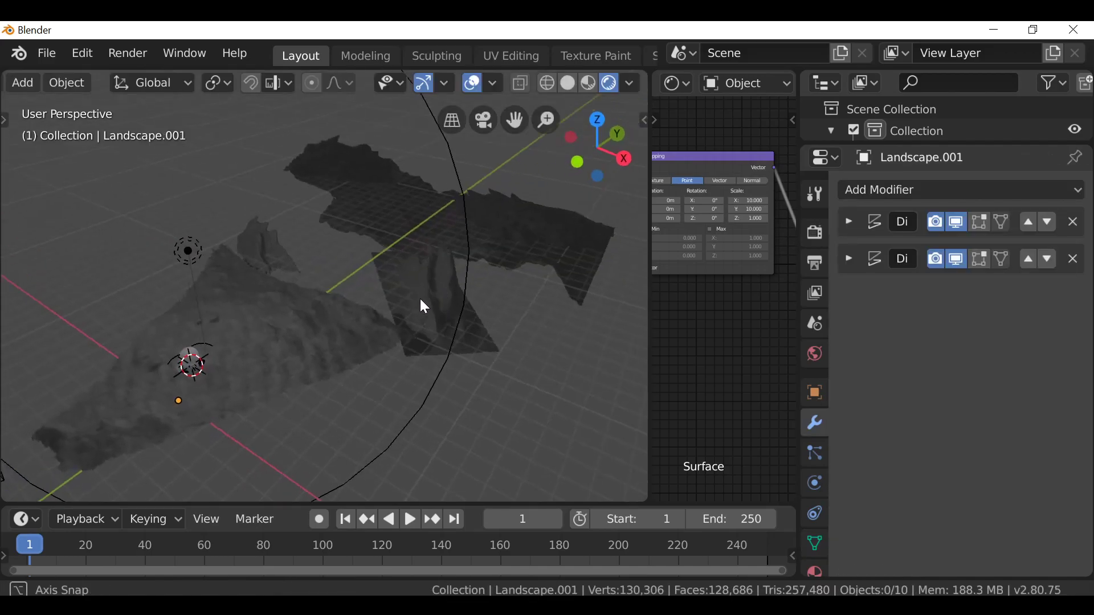
- Widen the node editor area and switch it from the Shader Editor to the Compositor
middle_drag(420, 298, 357, 263)
scroll(357, 263, down, 3)
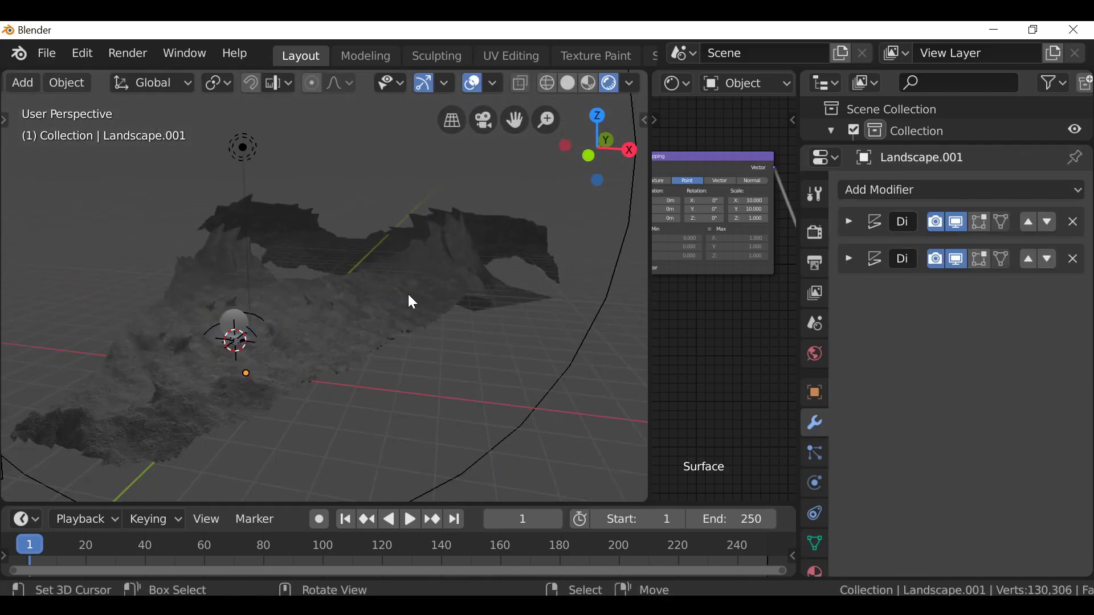
middle_drag(409, 310, 391, 347)
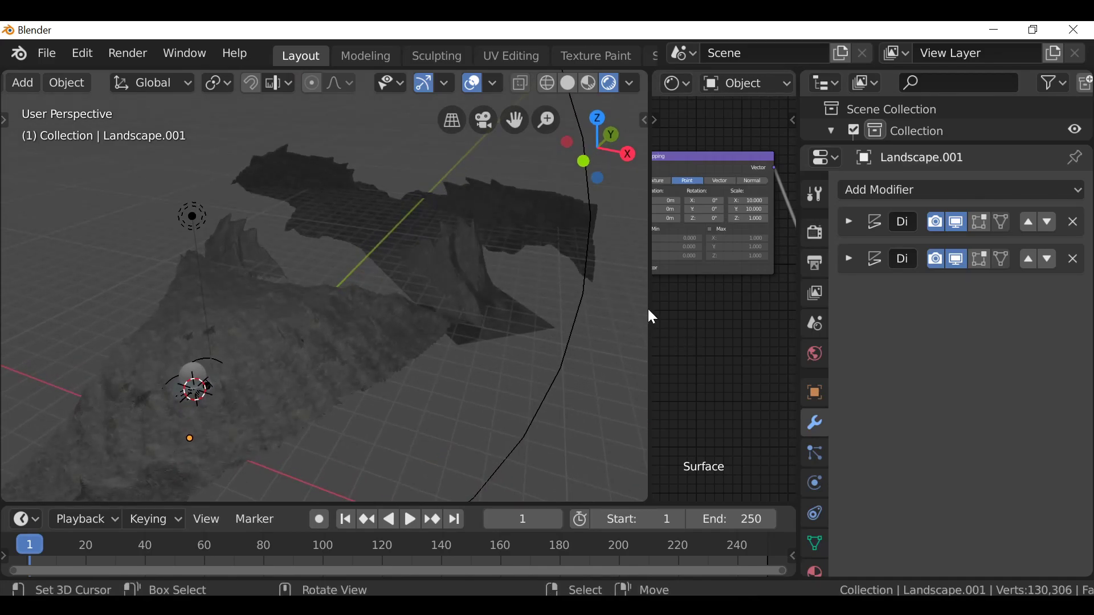
drag(649, 310, 420, 313)
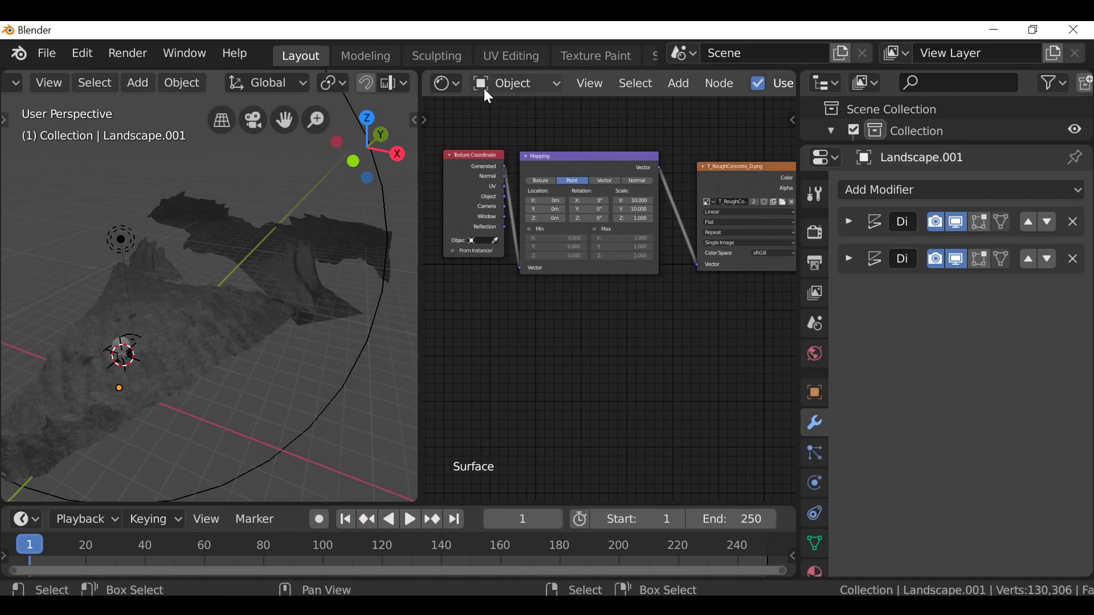
click(454, 81)
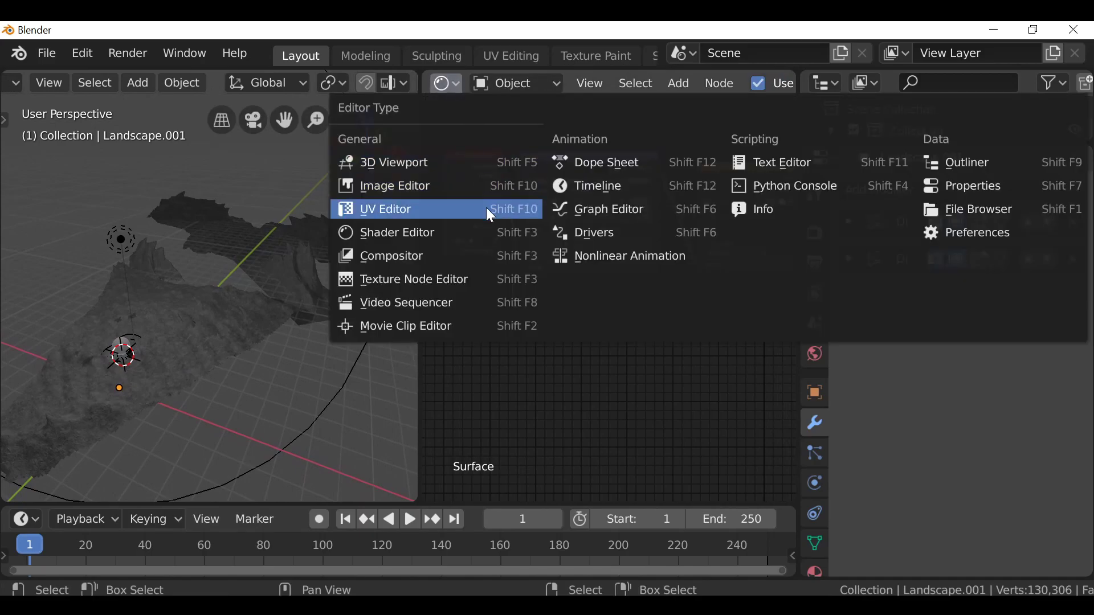
click(426, 259)
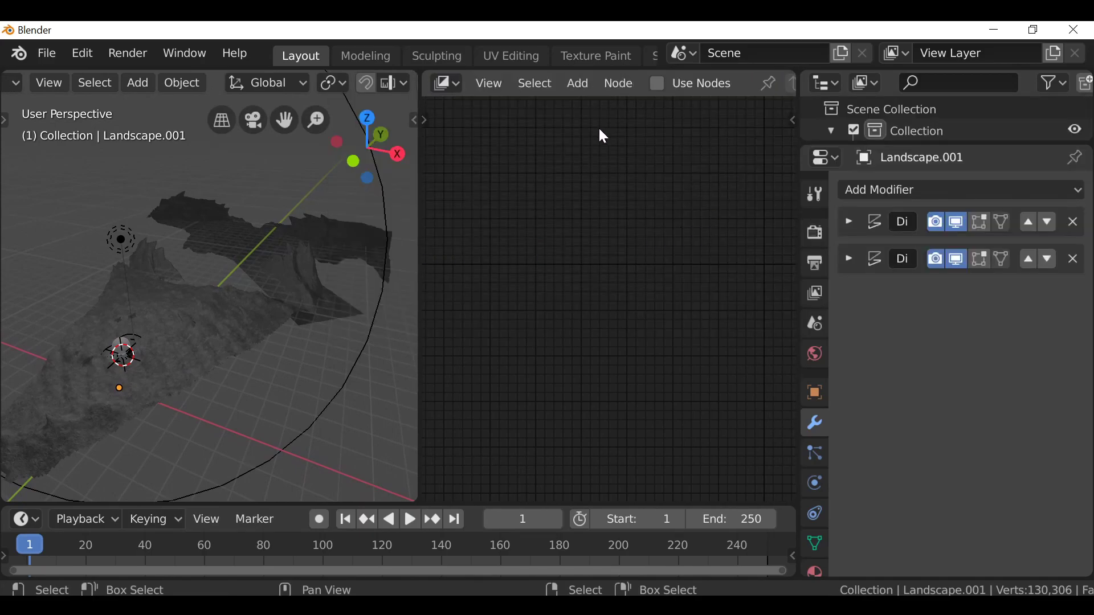
- Enable compositing nodes for the scene and enlarge the compositor area beside the camera view
click(664, 84)
drag(798, 177, 845, 182)
key(Home)
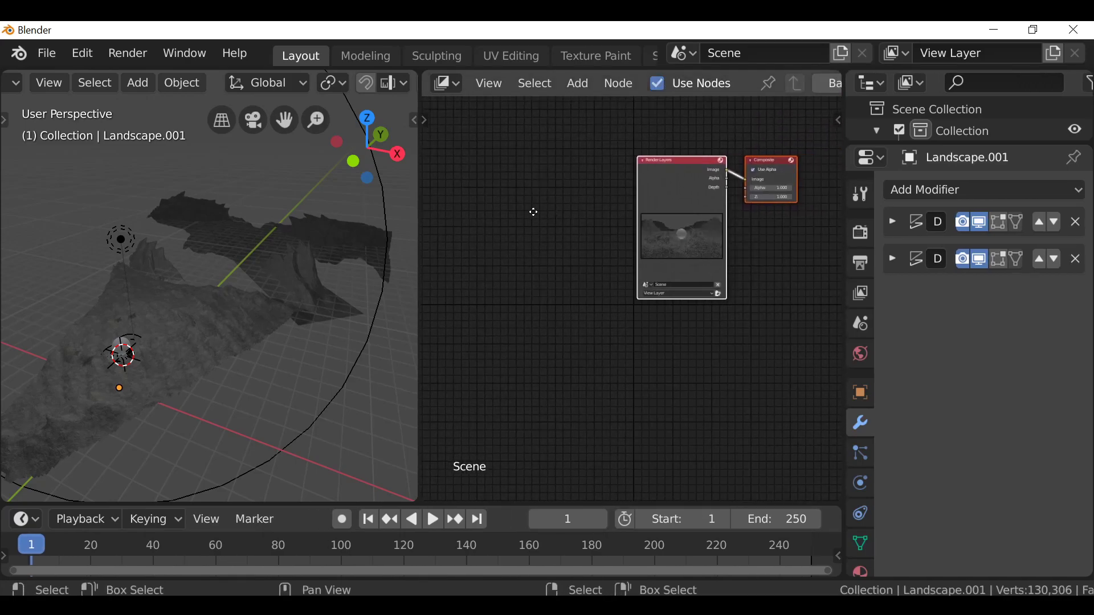
drag(417, 217, 326, 245)
key(KP_0)
shift+middle_drag(189, 333, 159, 297)
middle_drag(449, 225, 424, 235)
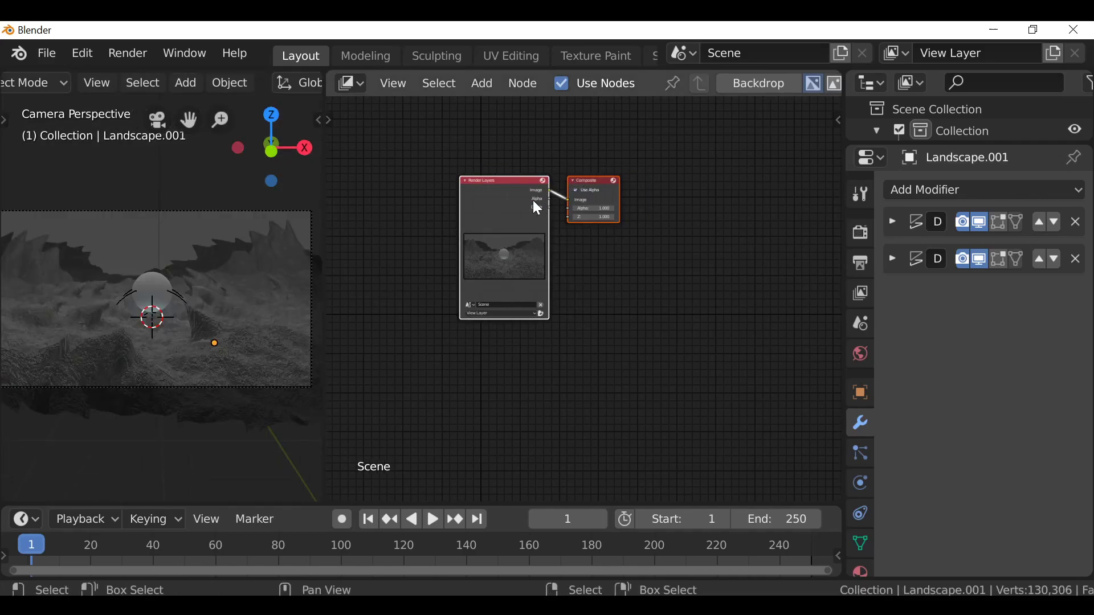
- Turn on the compositor backdrop and connect the Render Layers image to a new Viewer node
click(757, 83)
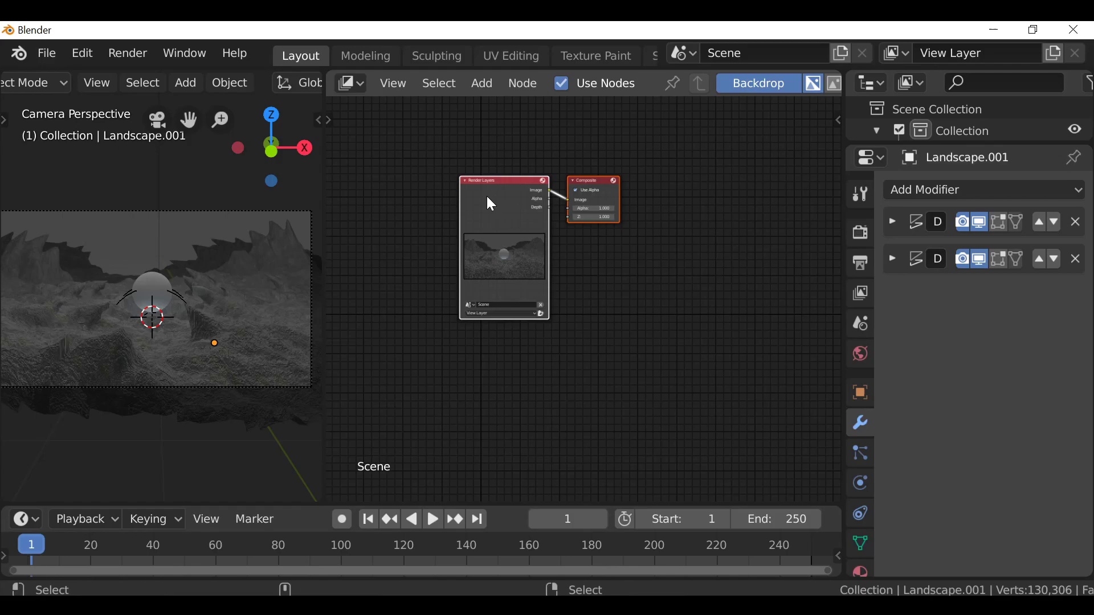
ctrl+shift+click(494, 181)
middle_drag(569, 220, 555, 283)
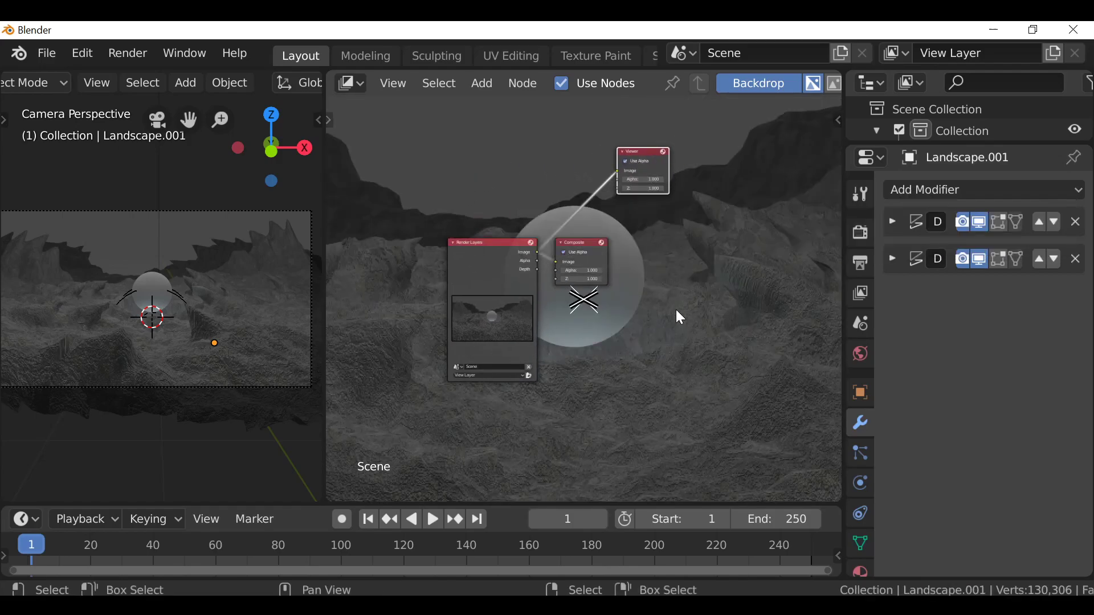
- Fit the backdrop image to the compositor area and fine-tune its zoom
key(n)
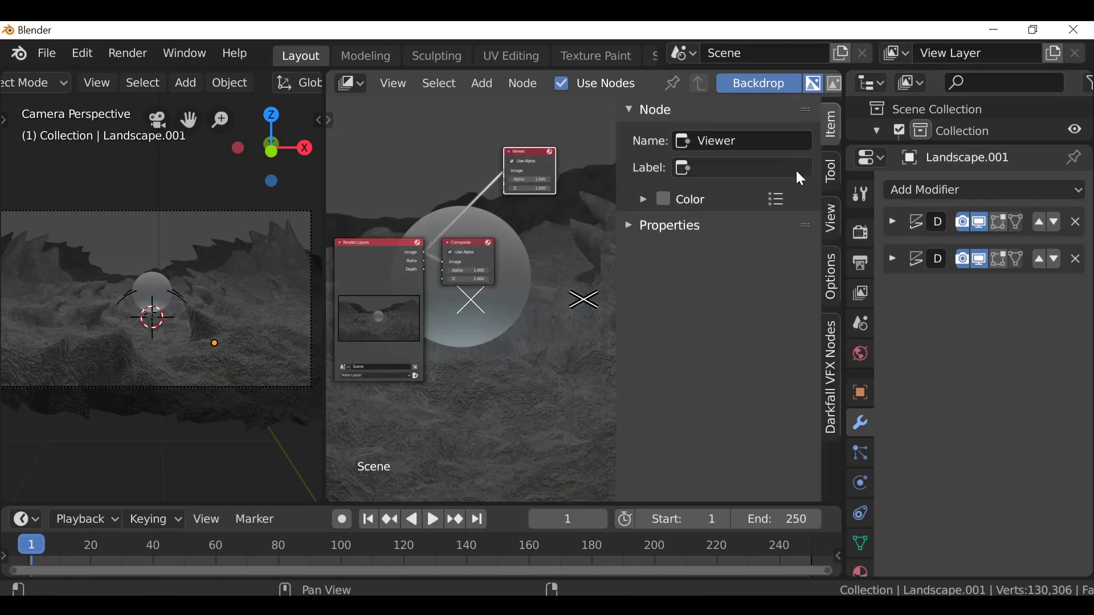
click(835, 219)
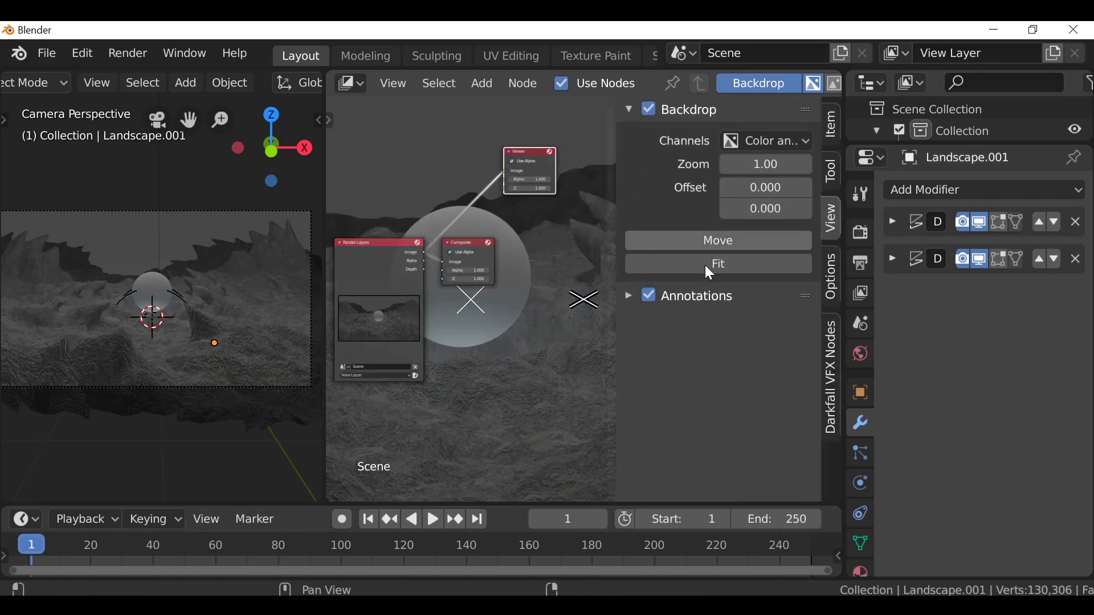
click(736, 266)
drag(763, 164, 795, 164)
key(n)
- Space the Viewer and Composite nodes far apart from the Render Layers node and widen the compositor slightly
middle_drag(685, 333, 726, 196)
click(514, 132)
key(Home)
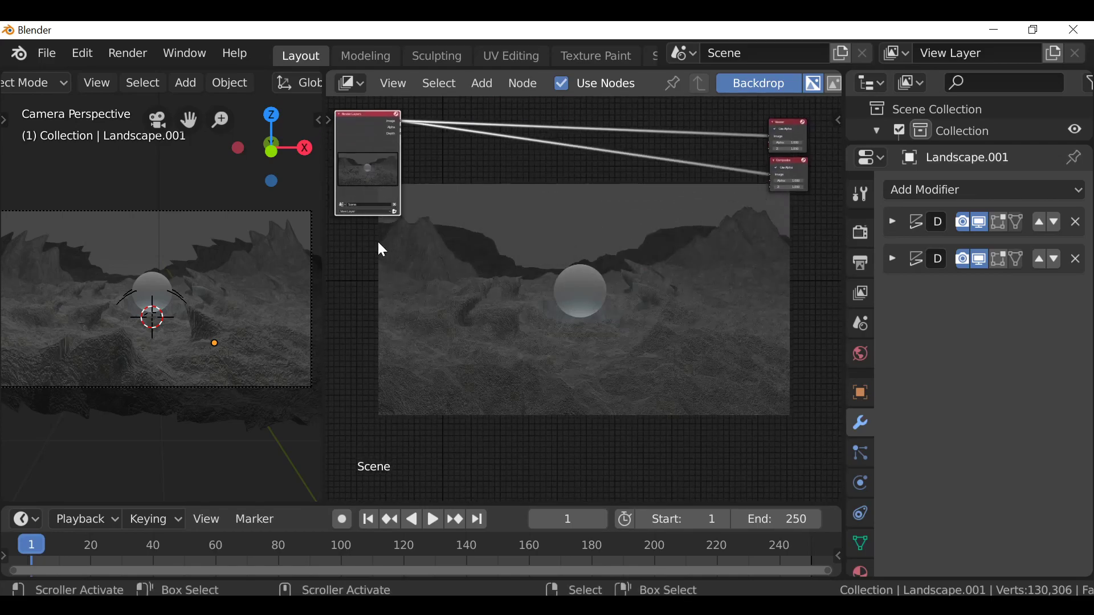
drag(325, 270, 305, 265)
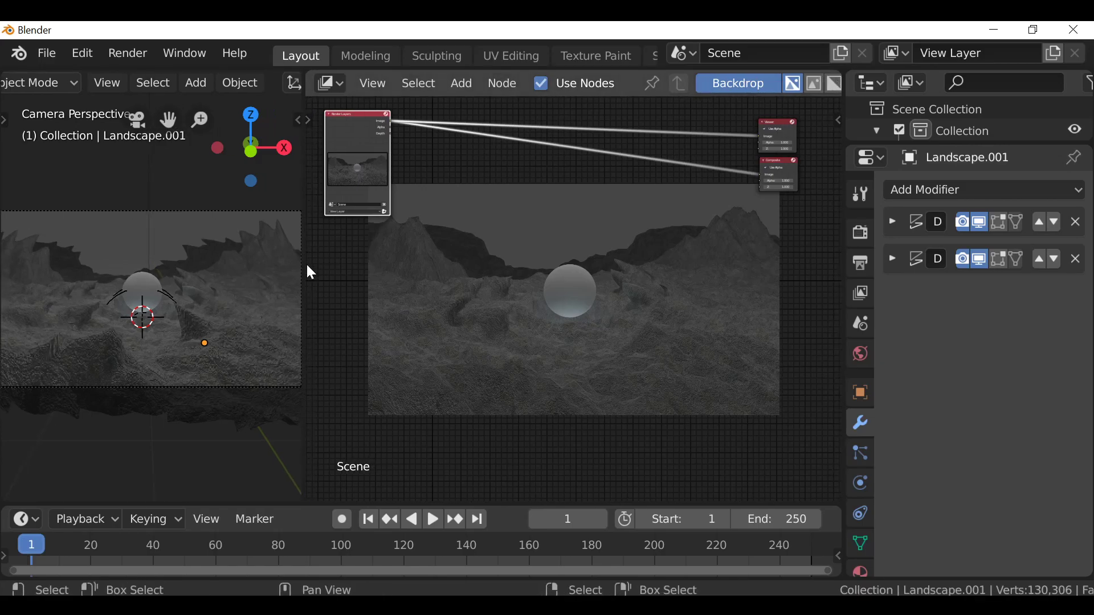
scroll(515, 249, up, 3)
drag(393, 174, 456, 181)
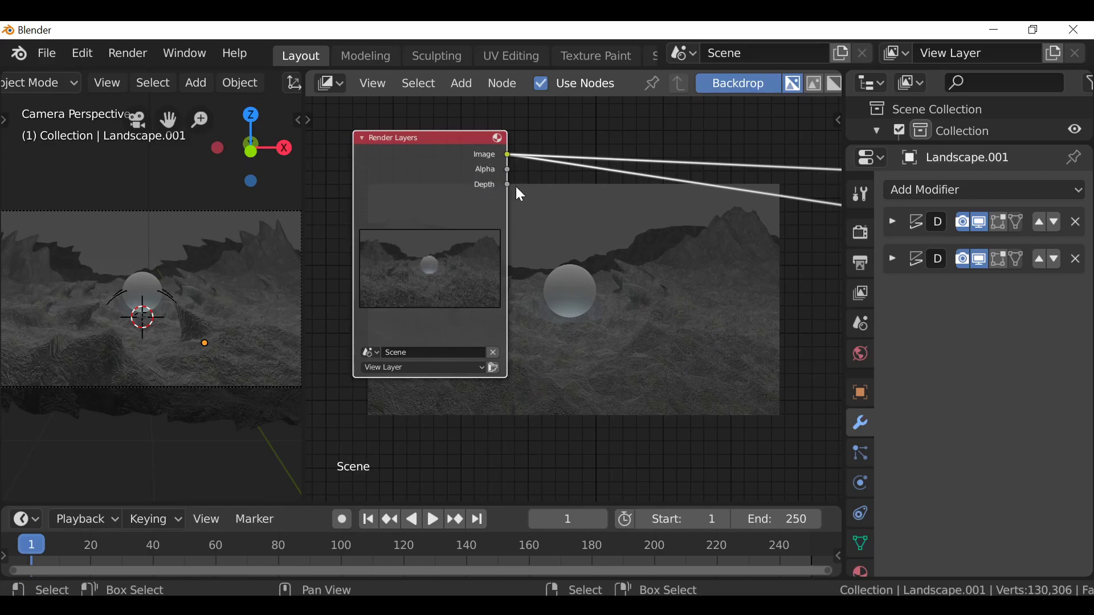
scroll(560, 210, down, 1)
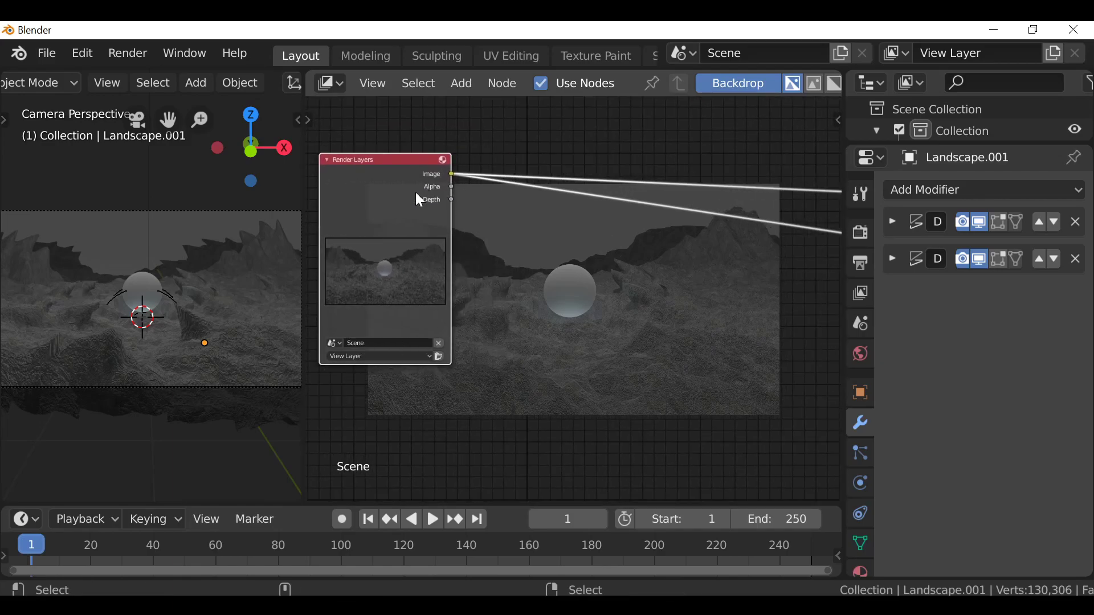
middle_drag(415, 193, 537, 334)
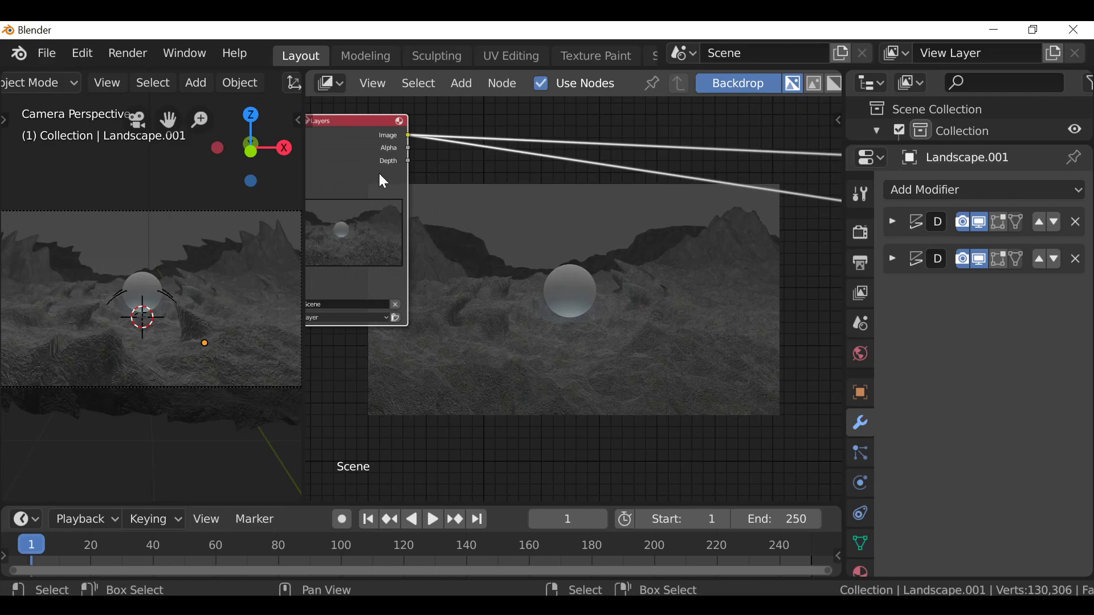
- Enable the Mist render pass for the view layer
click(864, 300)
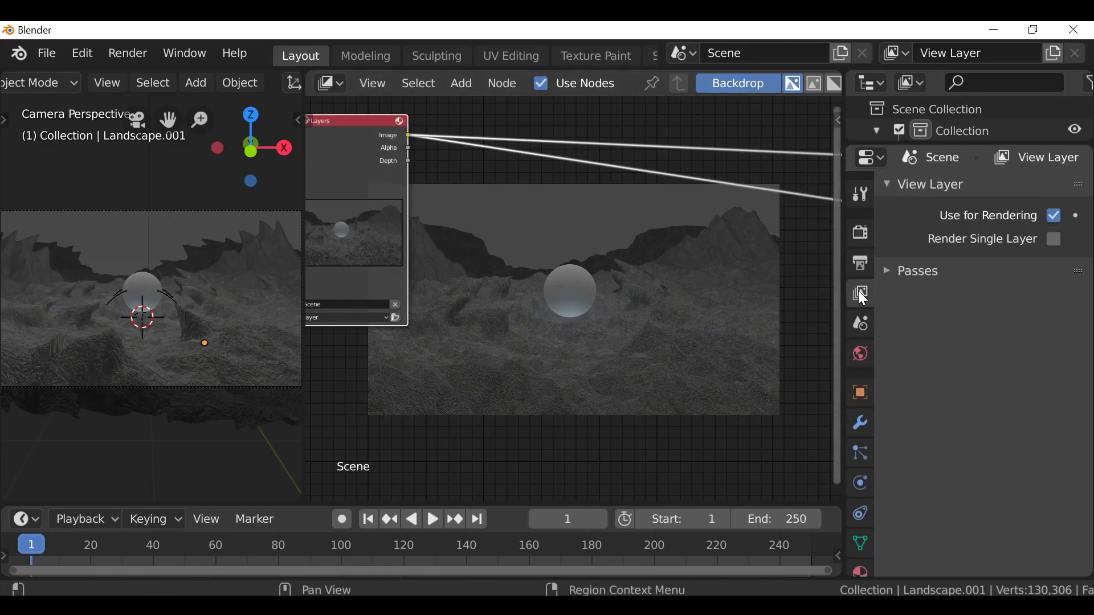
click(921, 271)
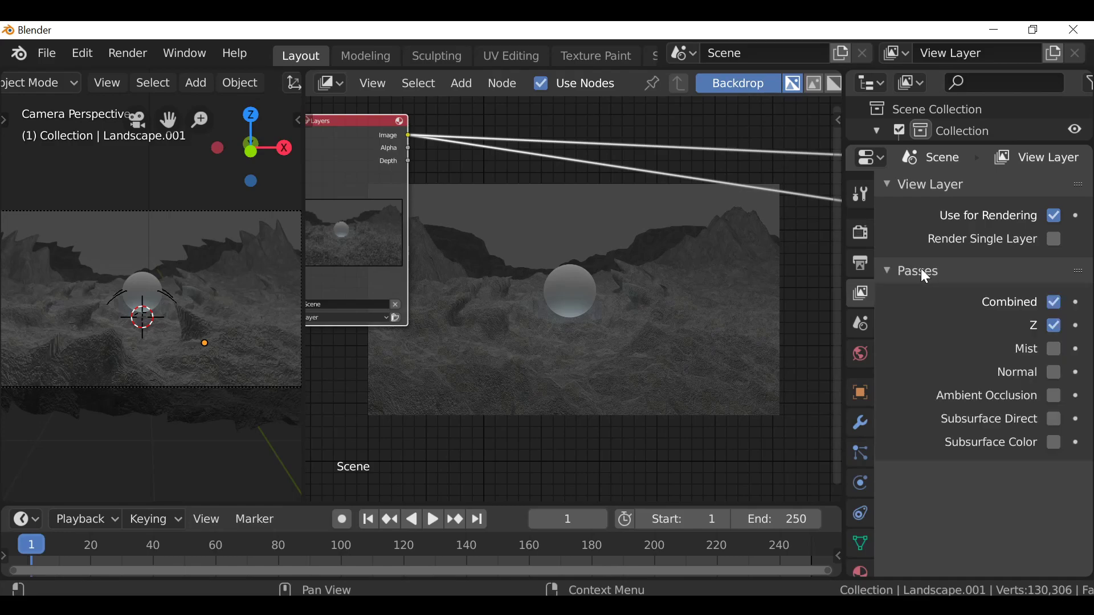
click(1055, 349)
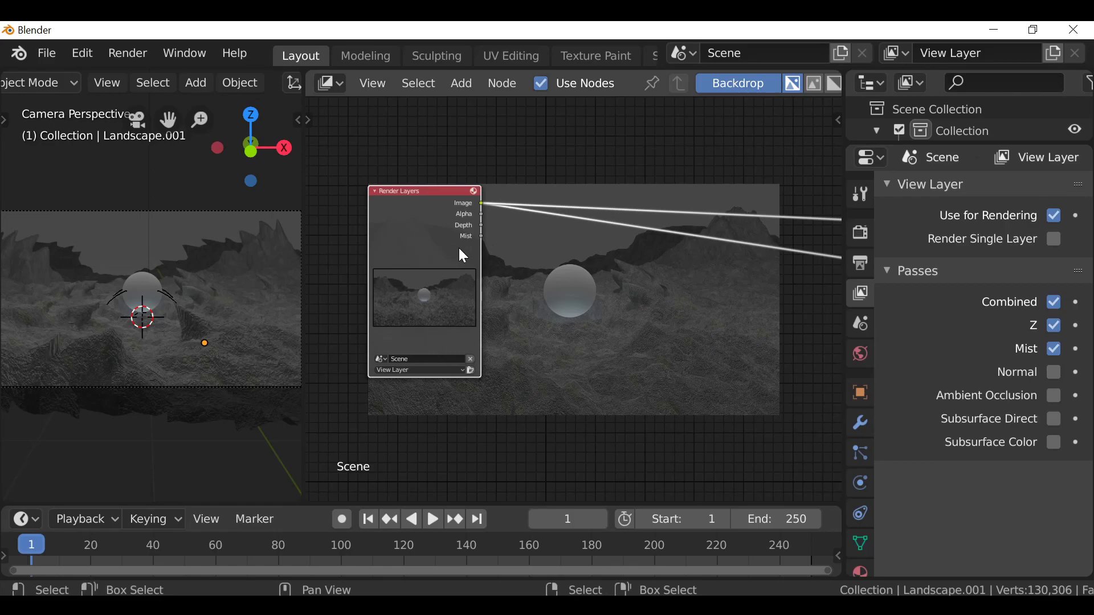
- Reposition the Render Layers node and route its Mist output to the Viewer node
drag(482, 241, 606, 239)
drag(437, 226, 388, 224)
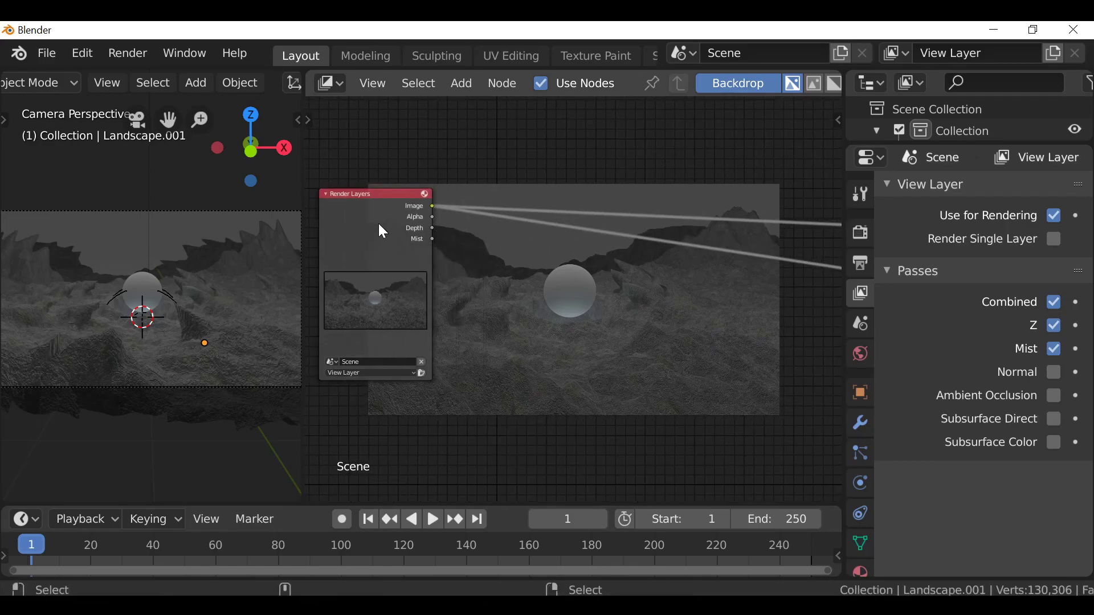
ctrl+shift+click(378, 223)
ctrl+shift+click(378, 224)
ctrl+shift+click(378, 224)
middle_drag(476, 245, 422, 187)
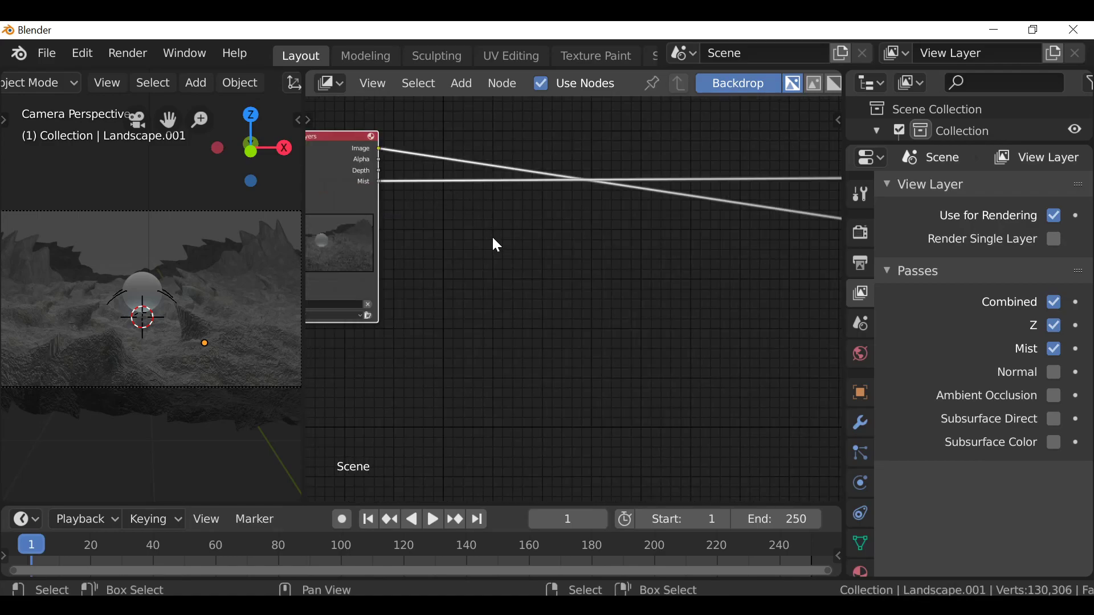
- Render the scene again and return to the compositor to inspect the mist pass in the backdrop
key(F12)
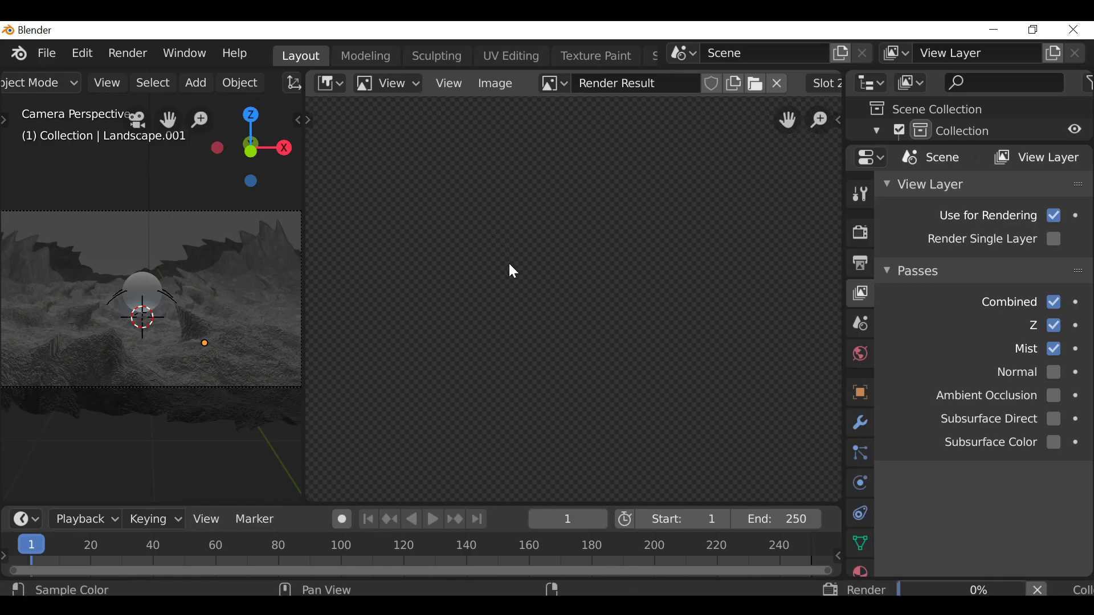
scroll(515, 274, down, 1)
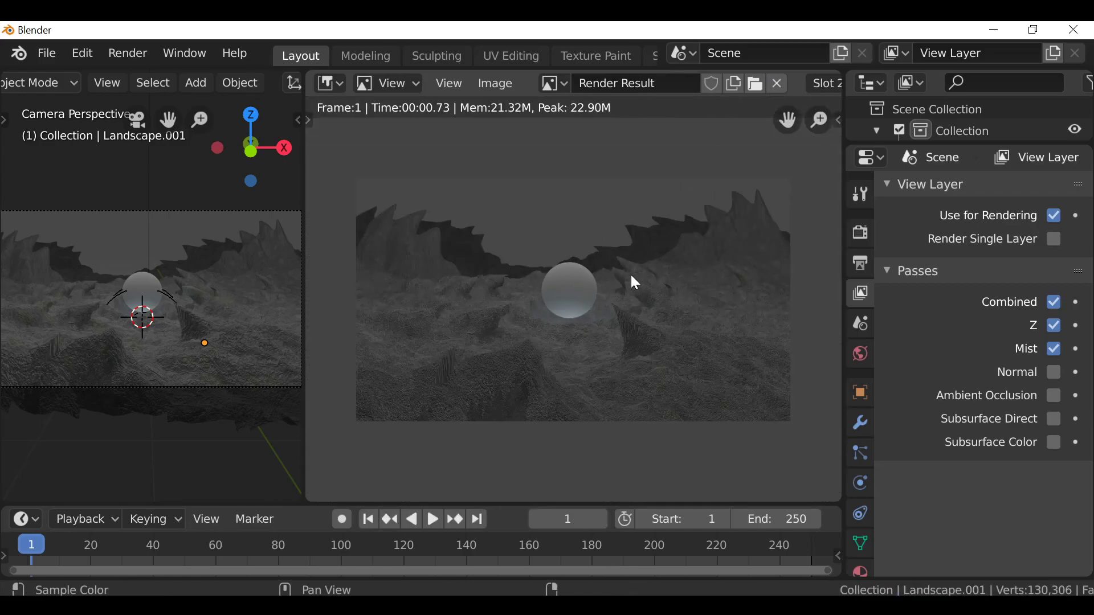
key(Escape)
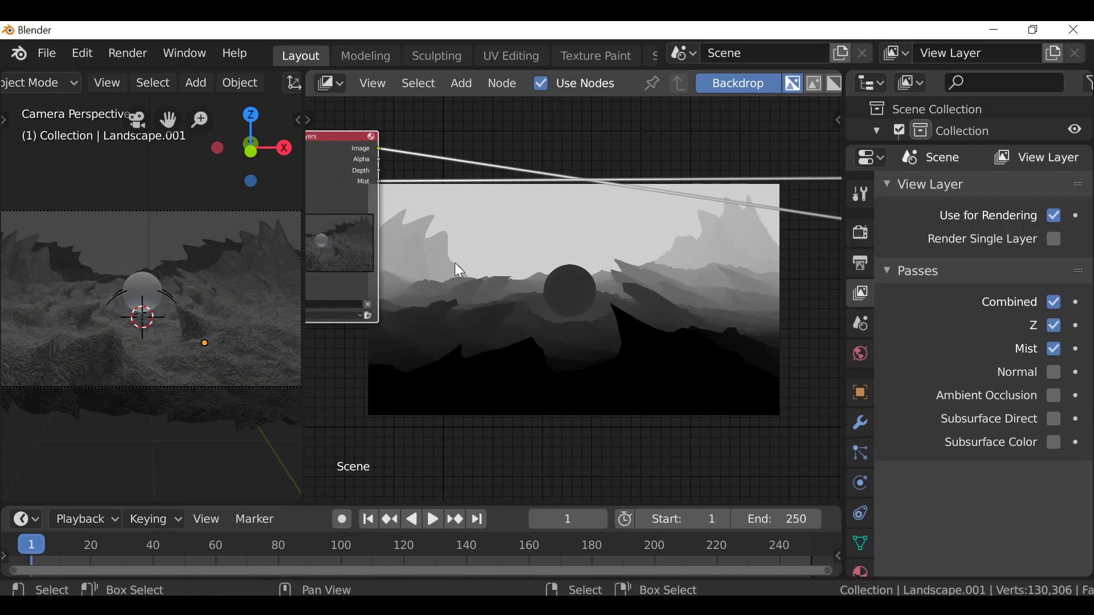
scroll(493, 279, up, 2)
scroll(494, 279, down, 2)
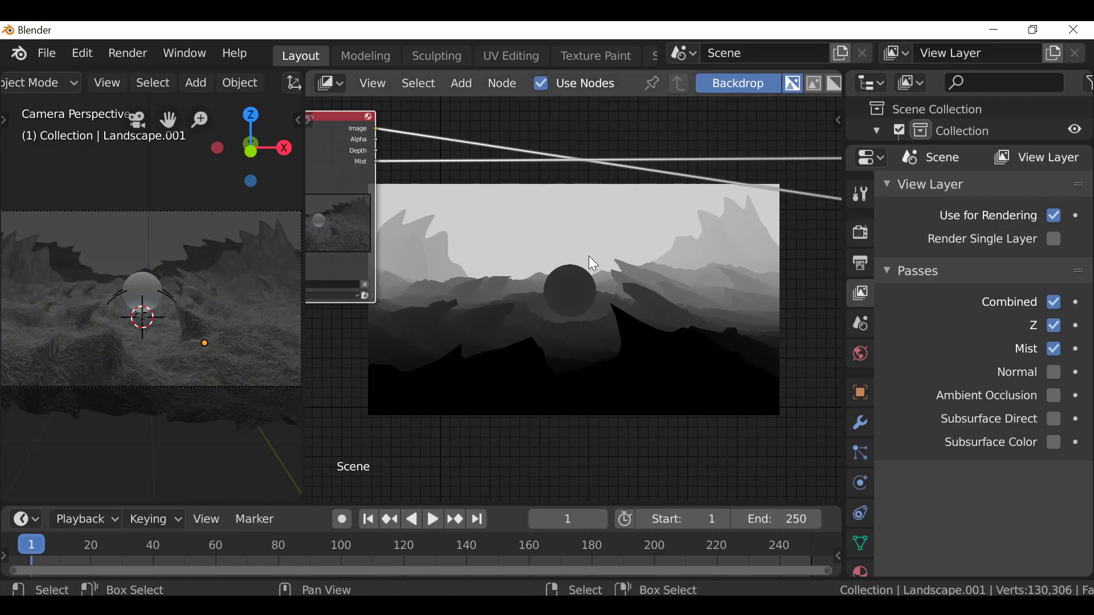
- Select the camera and turn on its Mist viewport display so the mist range is drawn across the terrain
middle_drag(136, 340, 71, 306)
click(71, 307)
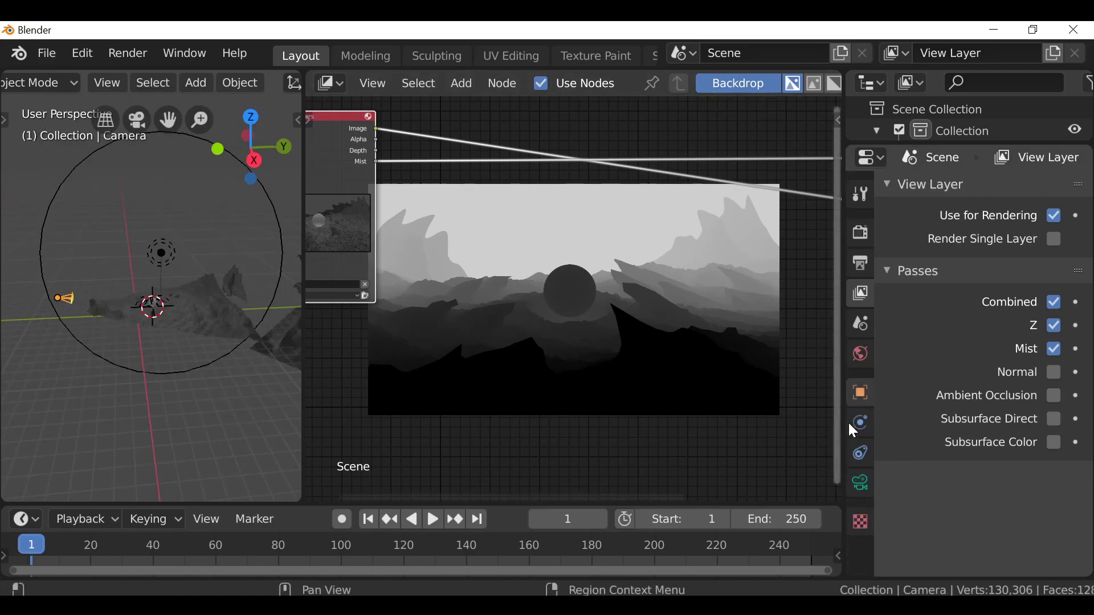
click(859, 487)
scroll(944, 370, down, 2)
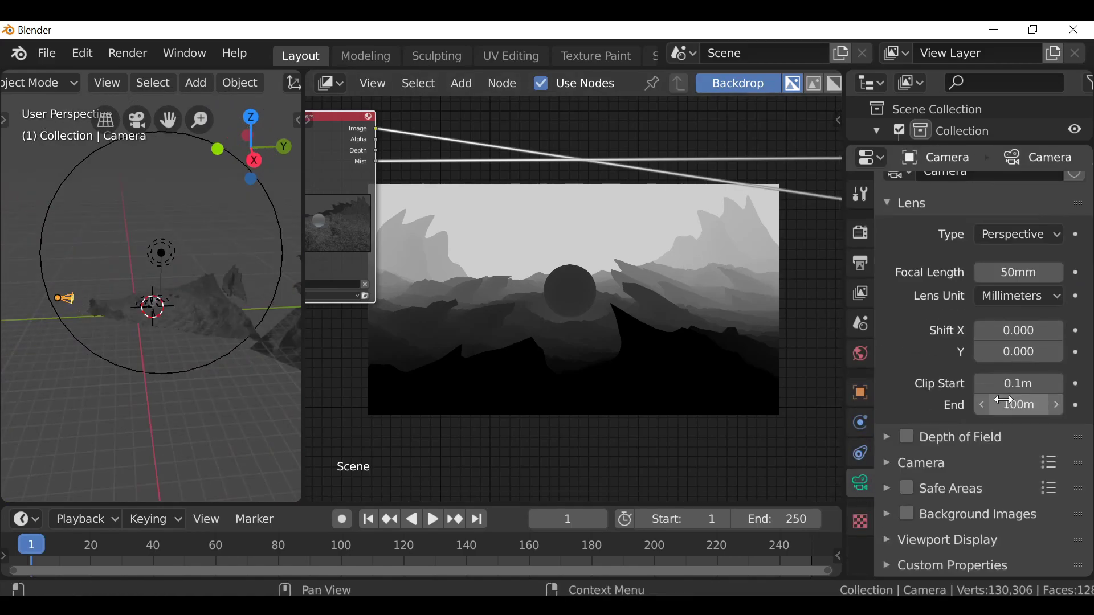
click(935, 539)
scroll(956, 508, down, 6)
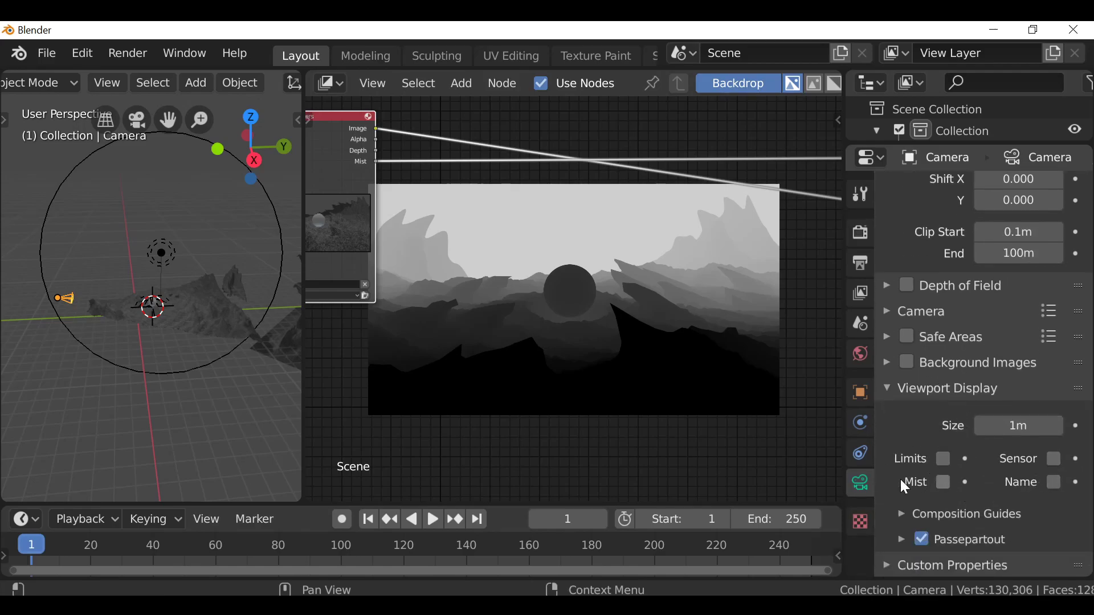
click(943, 482)
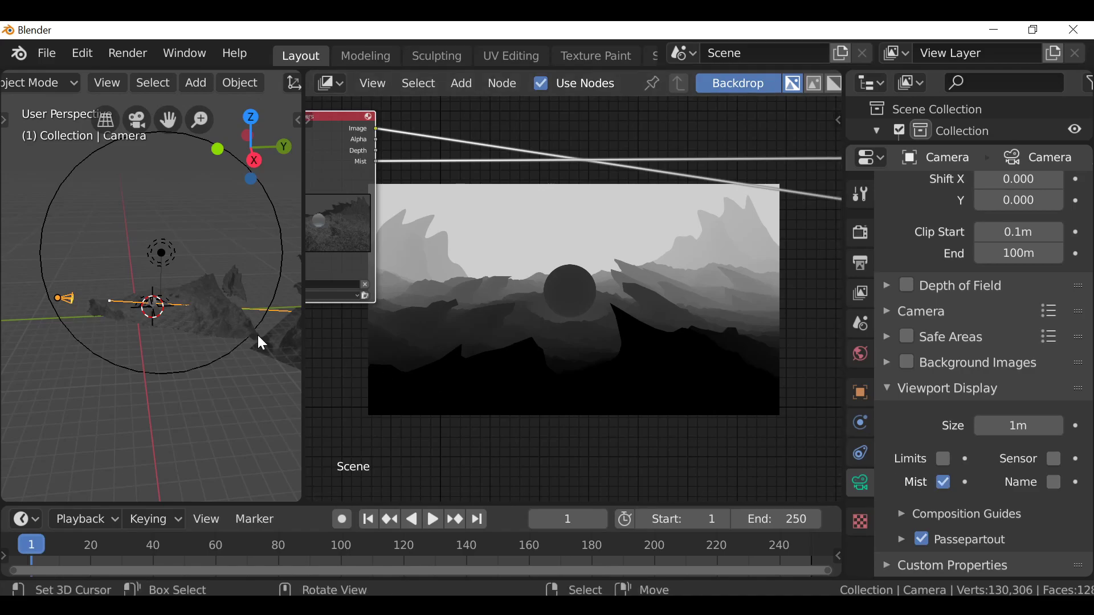
scroll(97, 300, down, 3)
middle_drag(188, 316, 272, 293)
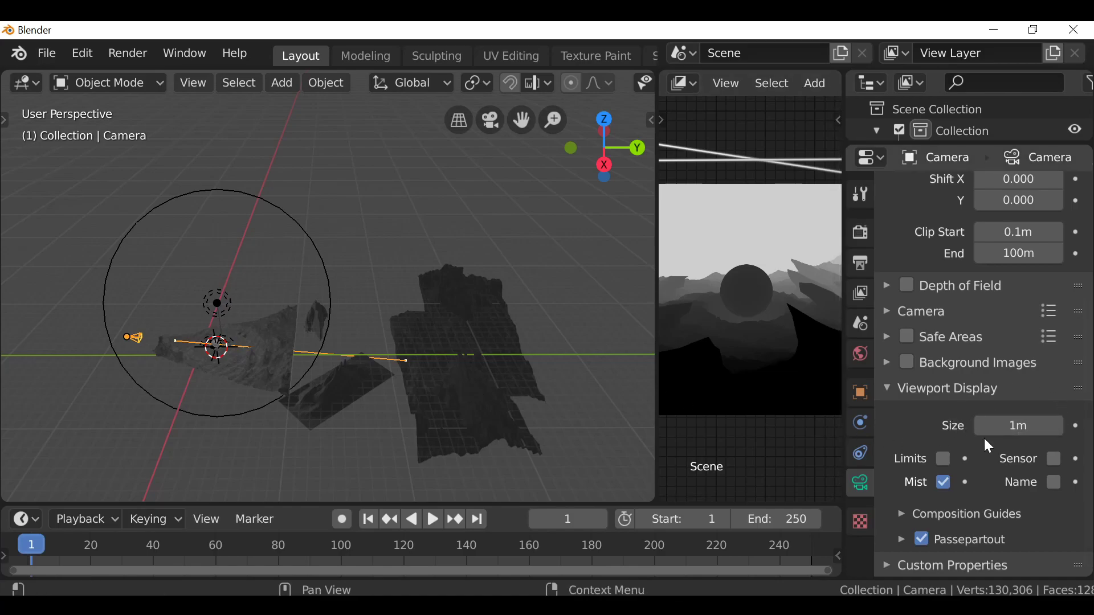
- Set the world's Mist Pass start to 1.7 m and depth to 52 m
click(934, 387)
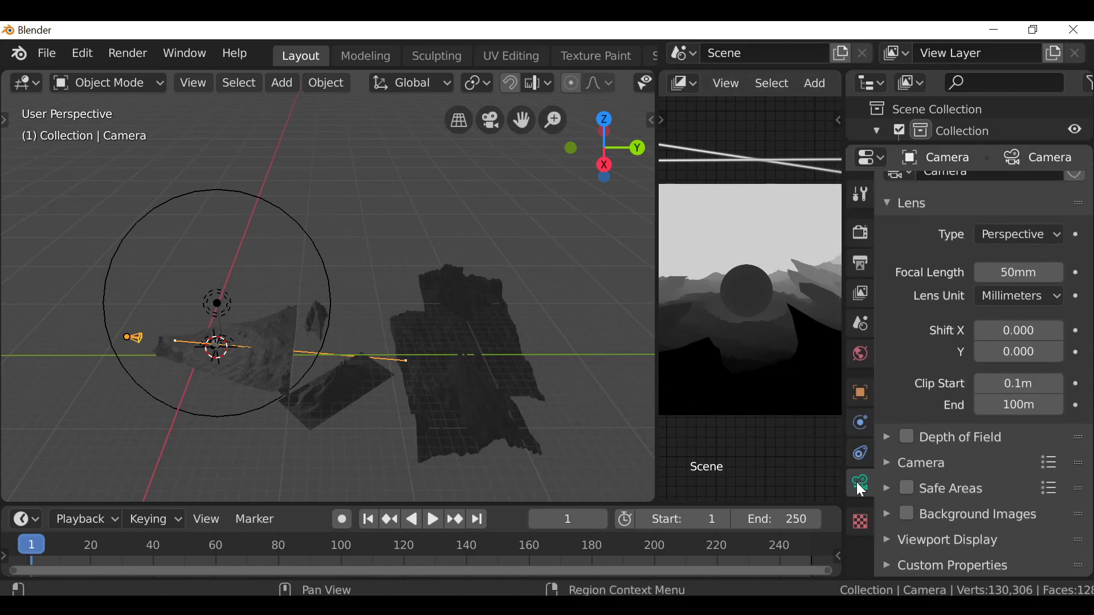
click(866, 292)
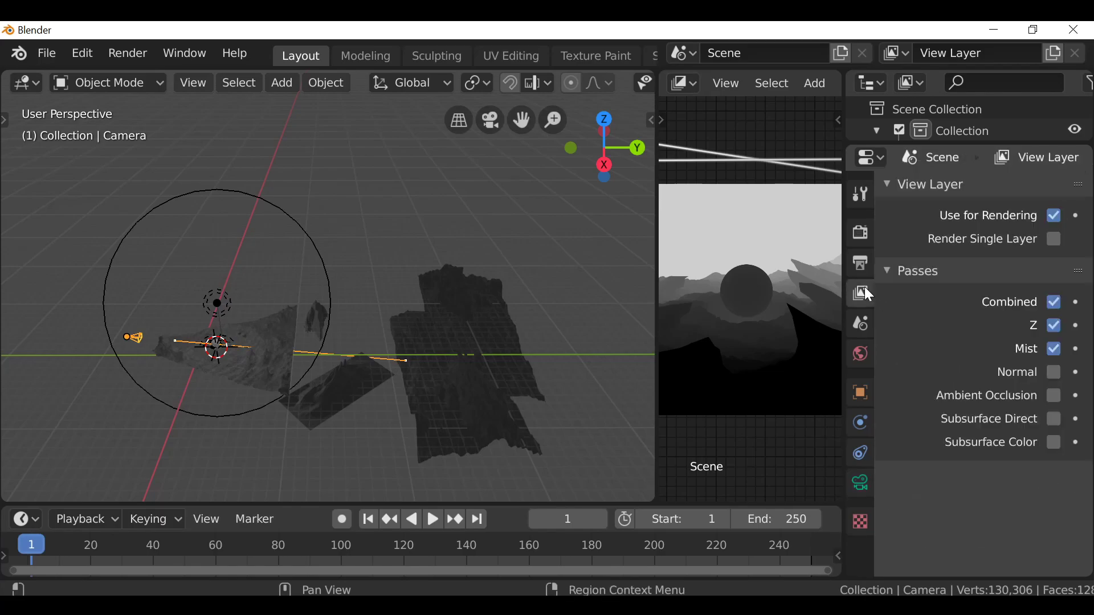
click(927, 271)
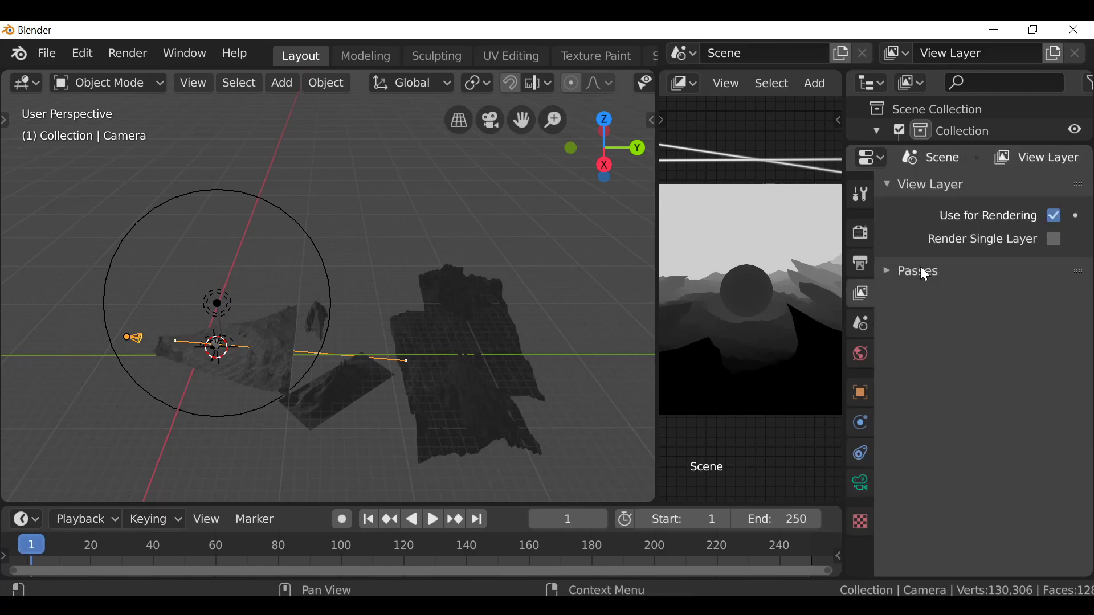
click(862, 353)
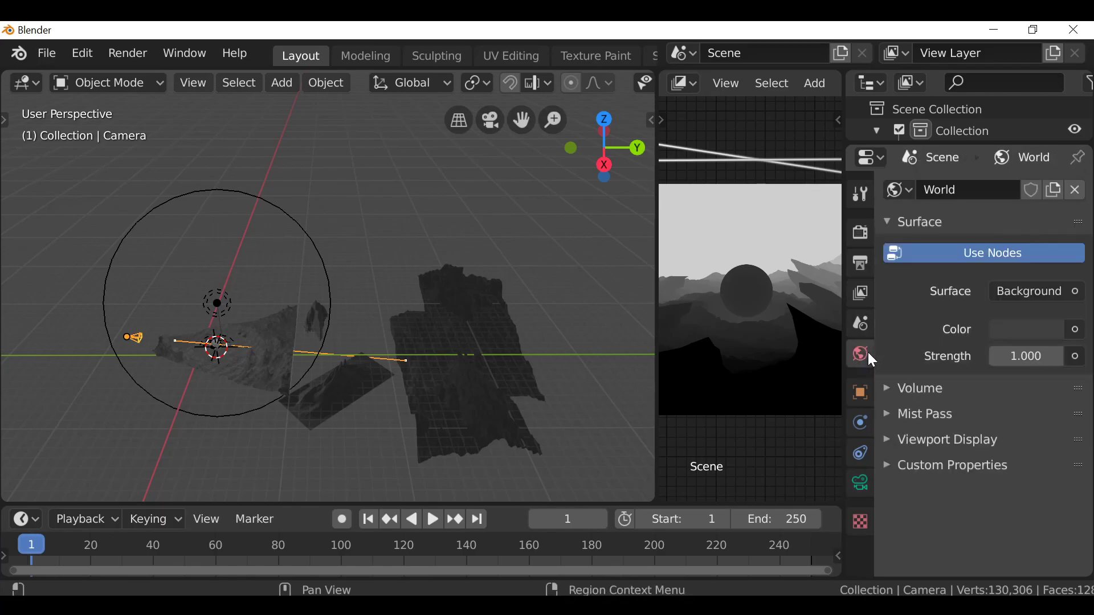
click(946, 422)
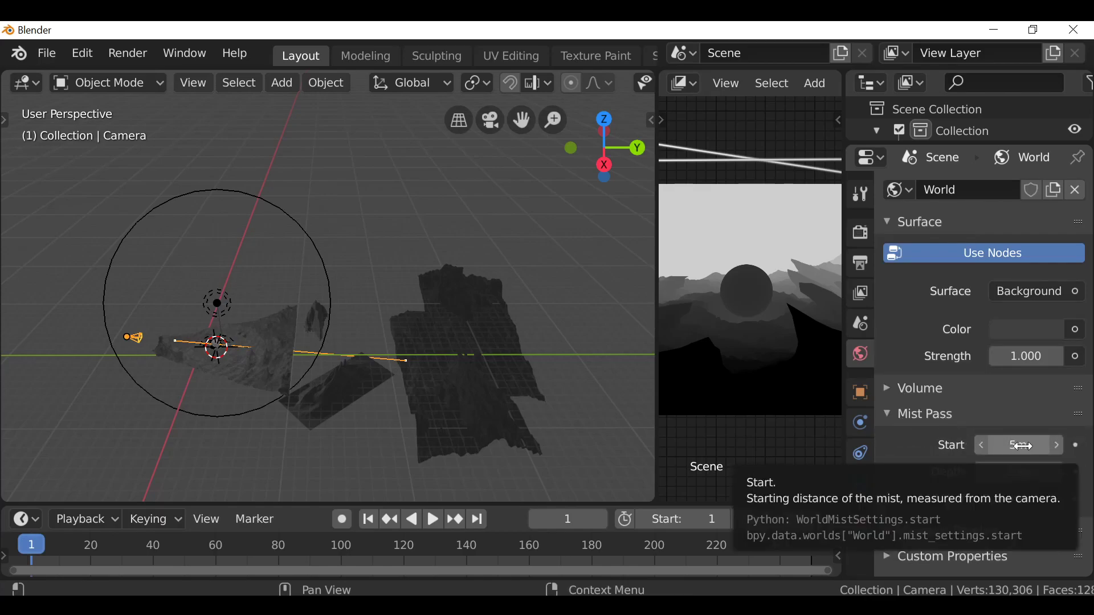
drag(1029, 448, 1093, 472)
middle_drag(389, 436, 604, 321)
- Widen the compositor, render the scene again and return to the node view to inspect the new mist pass
drag(655, 285, 189, 310)
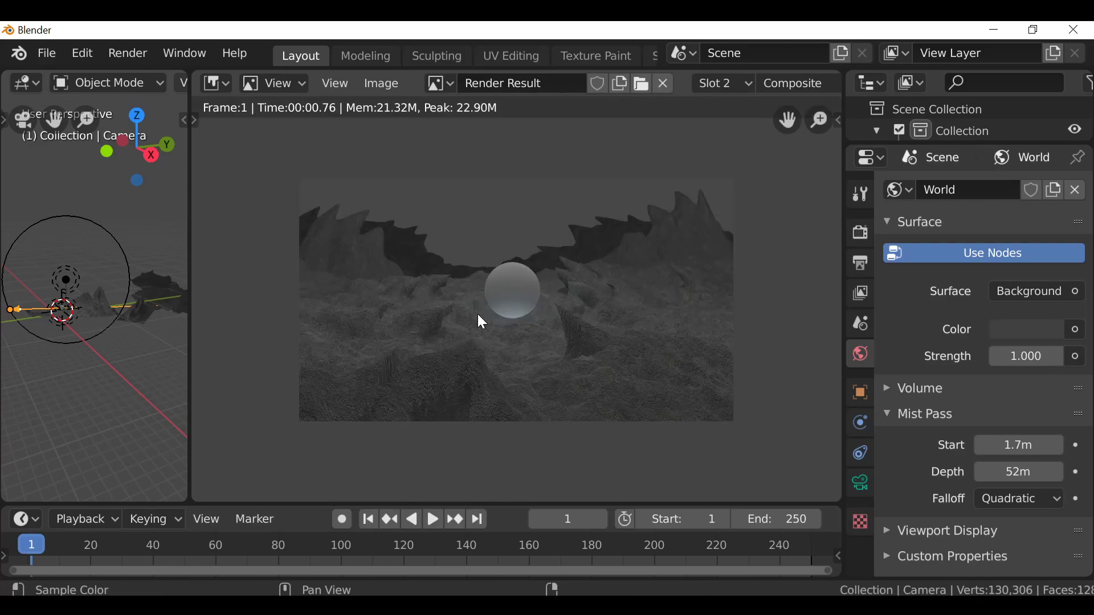
key(Escape)
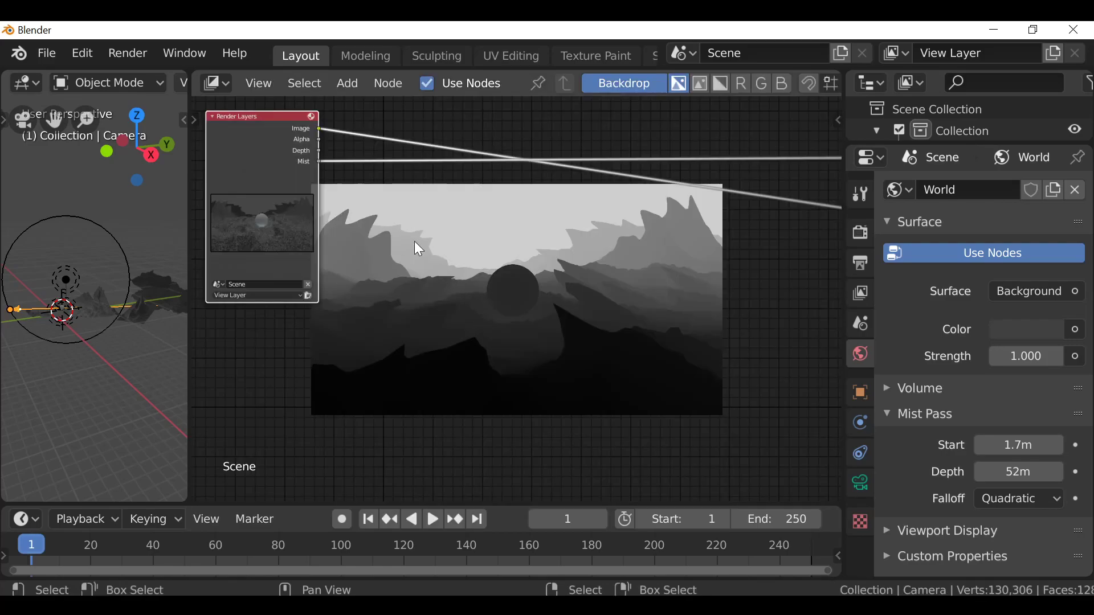
scroll(555, 261, down, 3)
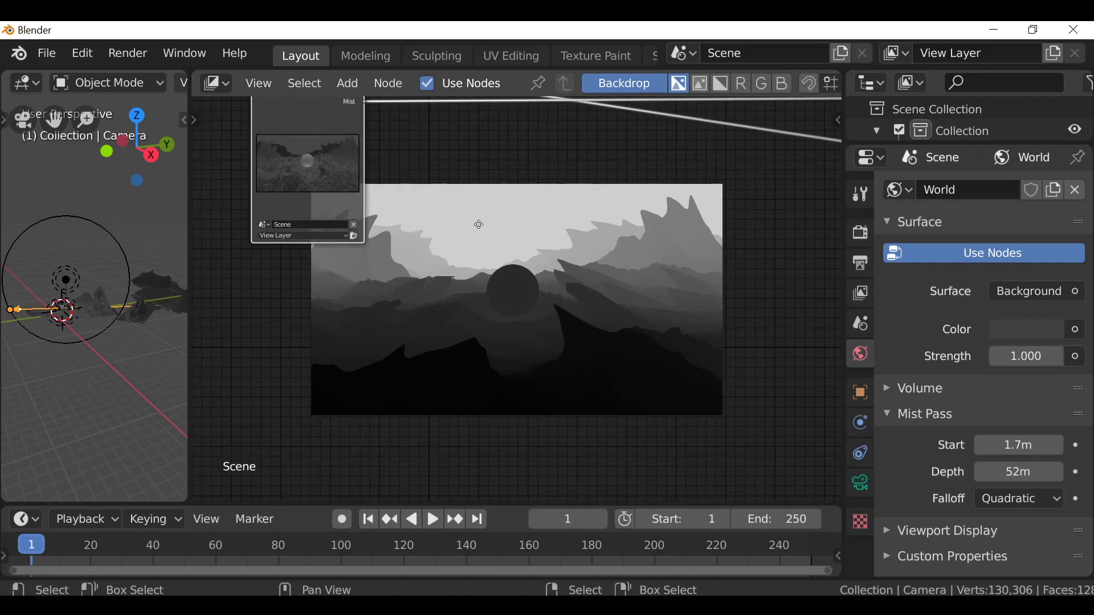
- Reposition the Render Layers, Viewer and Composite nodes and route the Render Layers Image output to the Viewer
drag(318, 244, 246, 215)
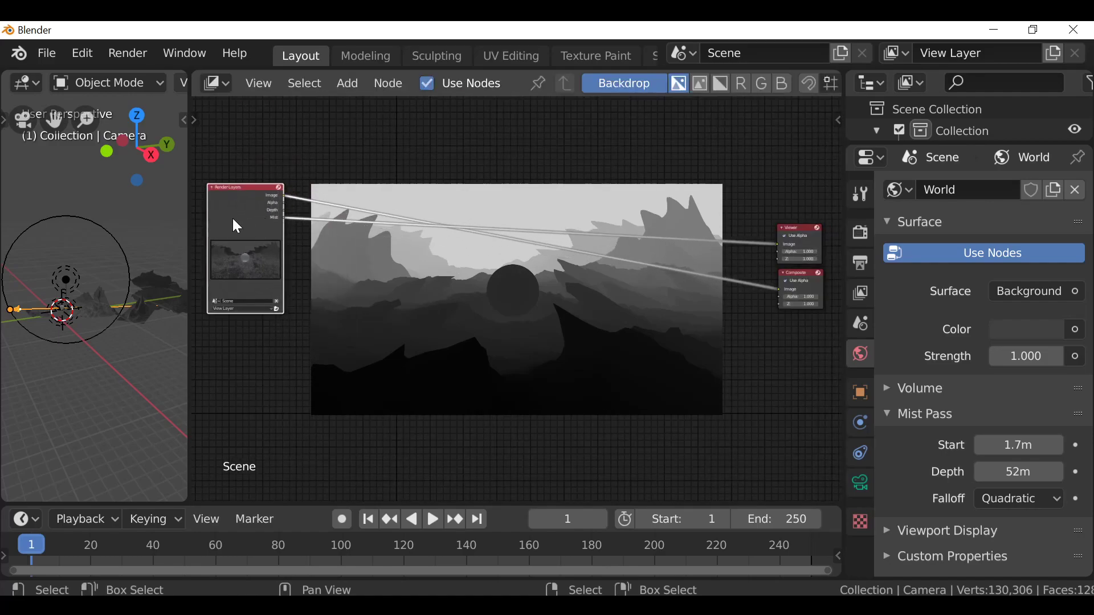
middle_drag(471, 315, 484, 275)
scroll(492, 293, down, 1)
scroll(711, 176, up, 1)
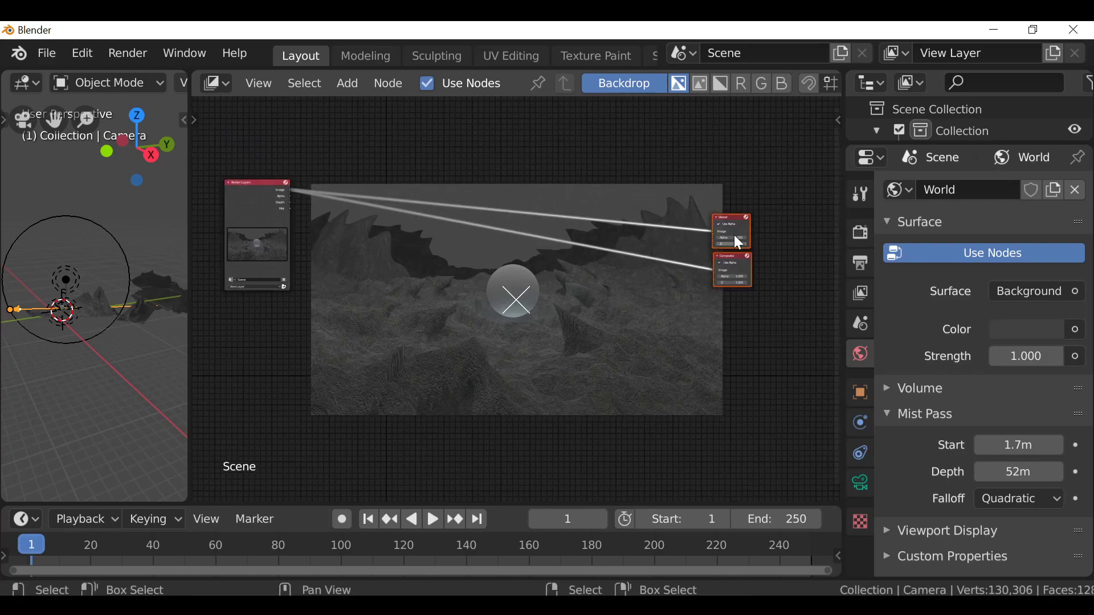
- Insert a Mix colour node on the link between the Render Layers Image output and the Composite node
key(shift+a)
mouse_move(347, 317)
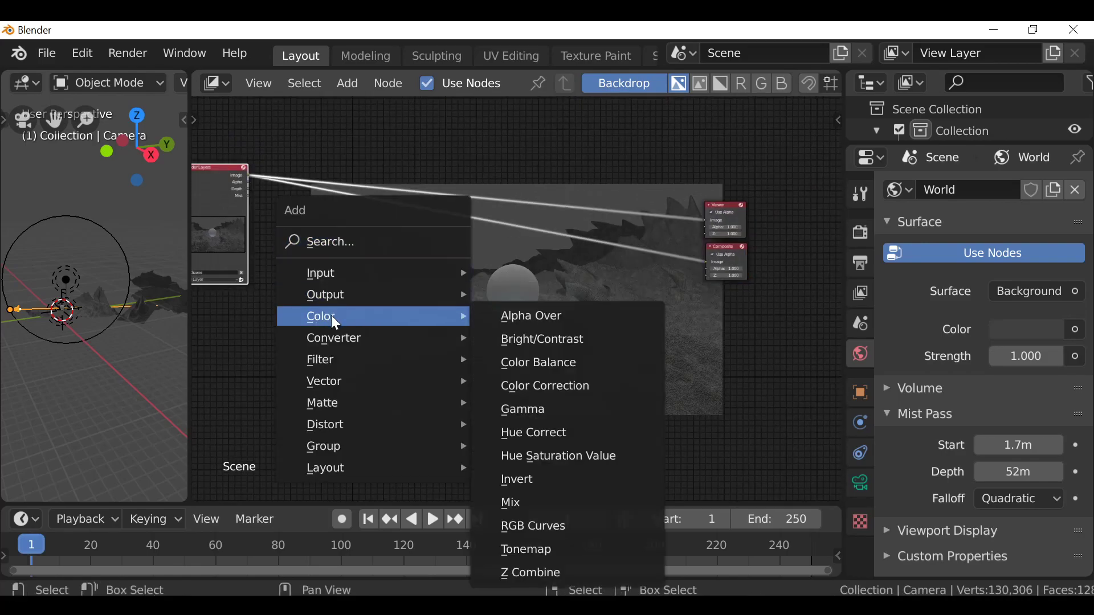
click(518, 502)
click(444, 204)
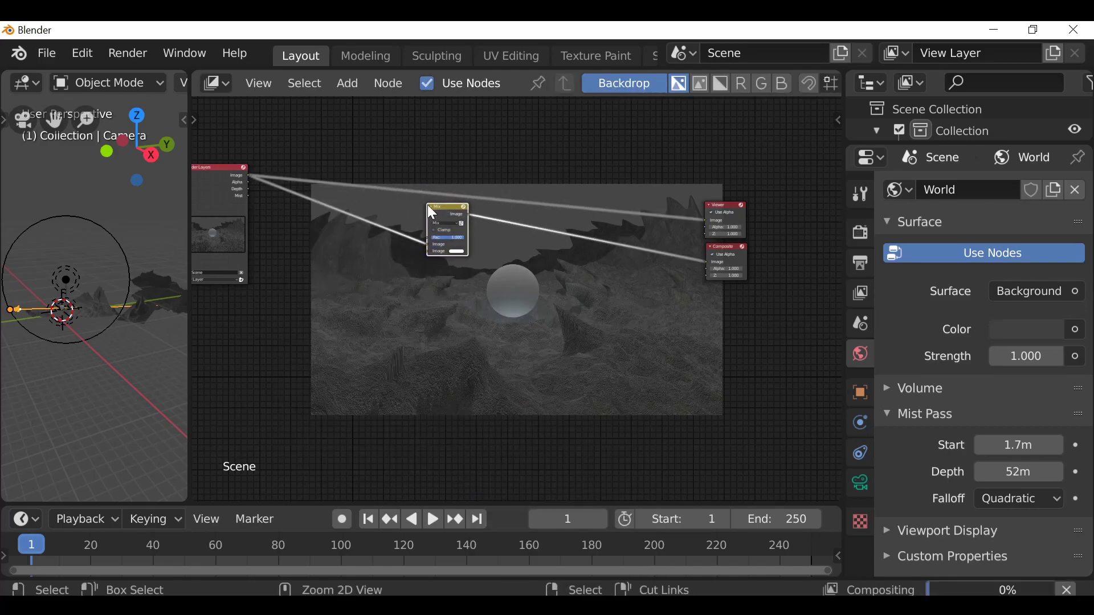
drag(443, 204, 477, 186)
- Connect the Mist output to the Mix node's second Image input and the Mix result to the Viewer
middle_drag(477, 186, 583, 148)
scroll(583, 148, up, 3)
drag(582, 148, 401, 144)
middle_drag(396, 184, 505, 208)
scroll(504, 207, up, 4)
scroll(510, 215, up, 1)
drag(346, 180, 484, 223)
scroll(548, 248, up, 2)
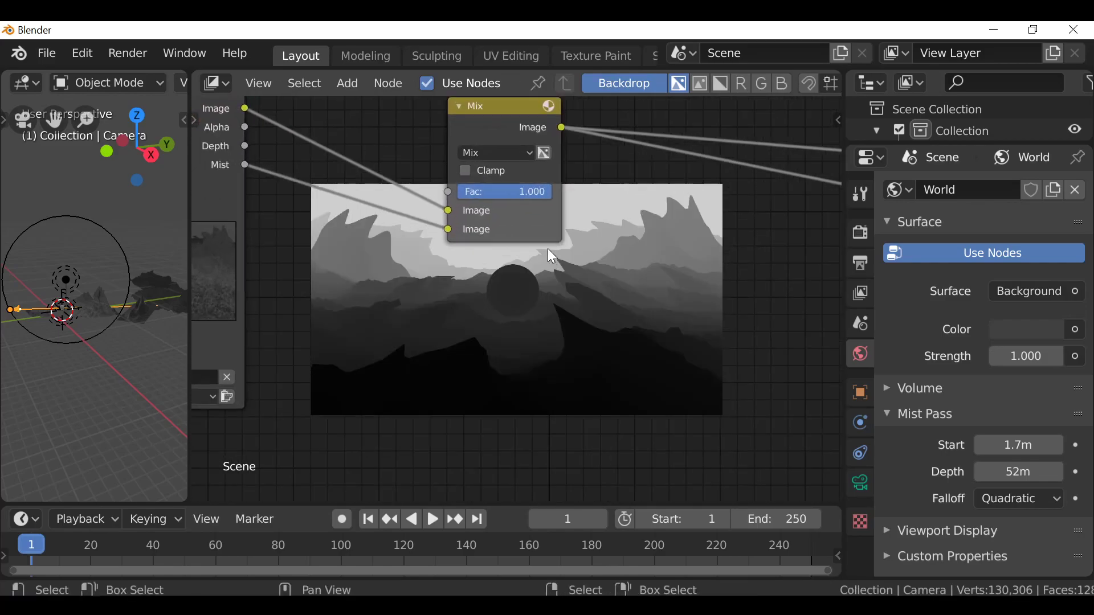
- Set the Mix node's blend type to Add so the mist is layered over the render
middle_drag(491, 151, 474, 143)
click(476, 150)
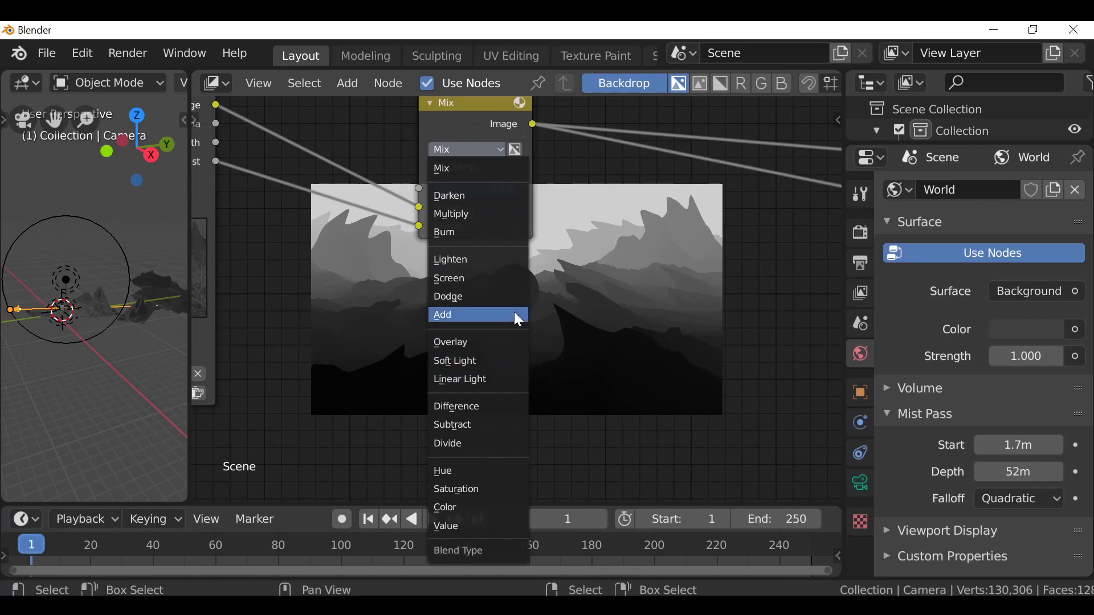
click(483, 322)
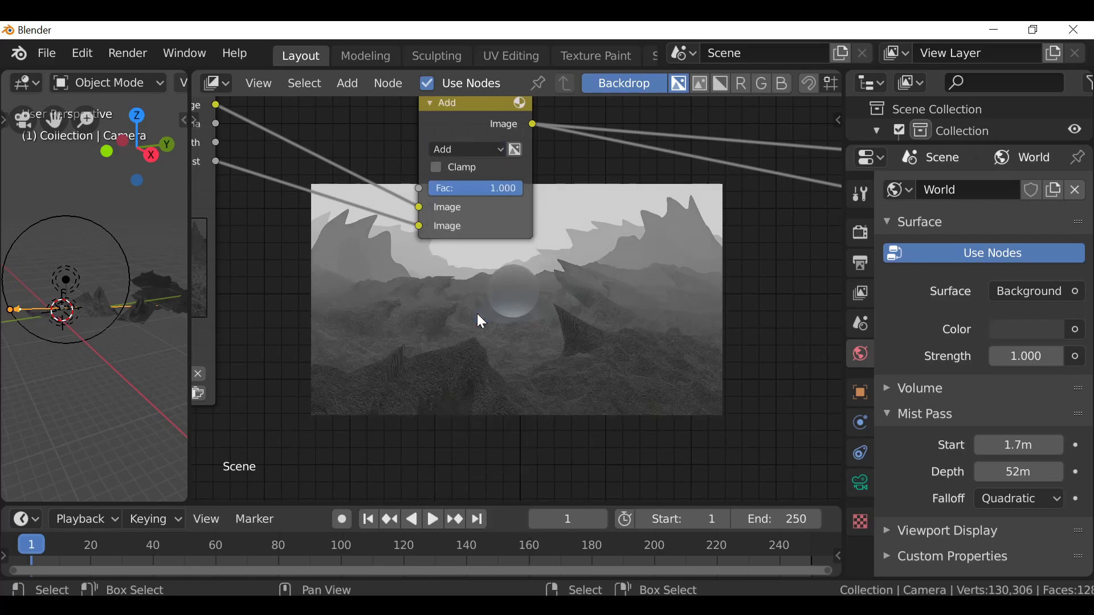
middle_drag(477, 313, 441, 334)
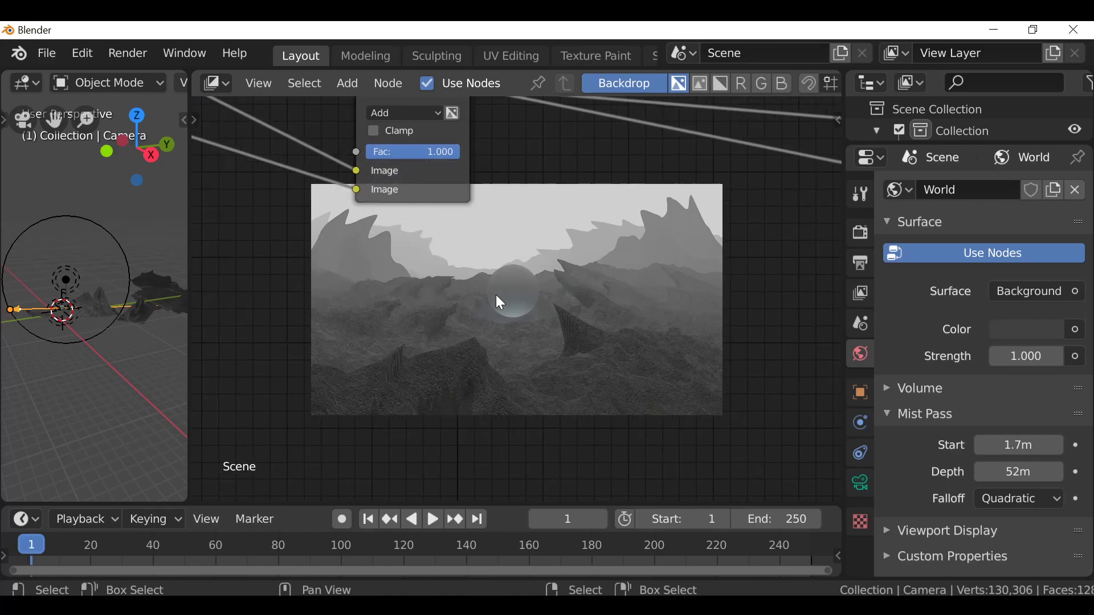
- Preview the Render Layers output and the Add node's output in turn to compare them in the backdrop
scroll(500, 302, down, 2)
scroll(432, 134, down, 1)
middle_drag(294, 137, 367, 153)
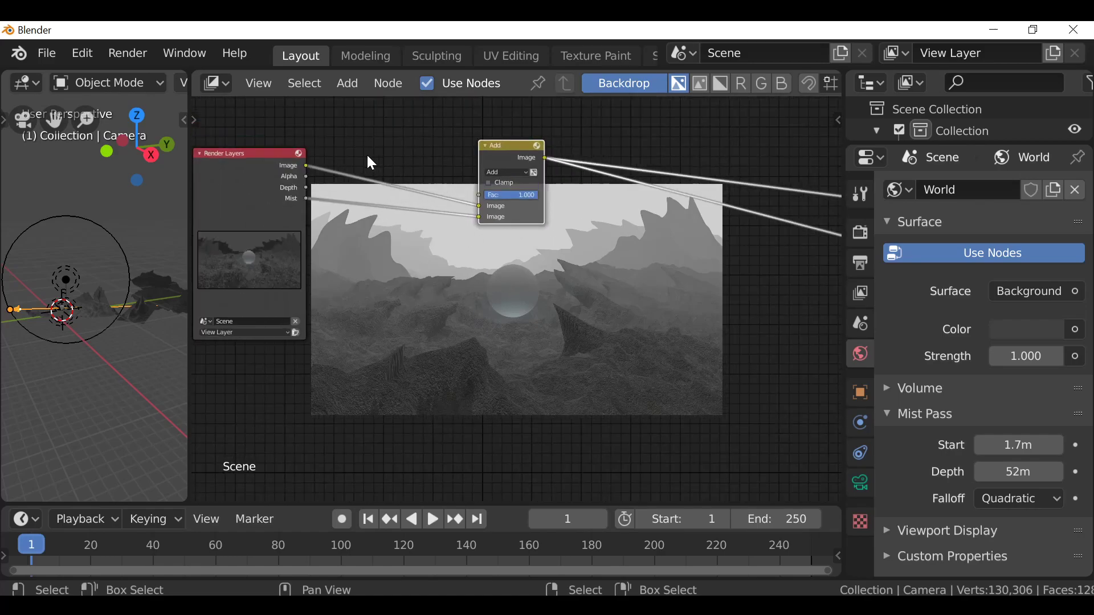
ctrl+shift+click(272, 168)
ctrl+shift+click(514, 147)
scroll(496, 143, up, 1)
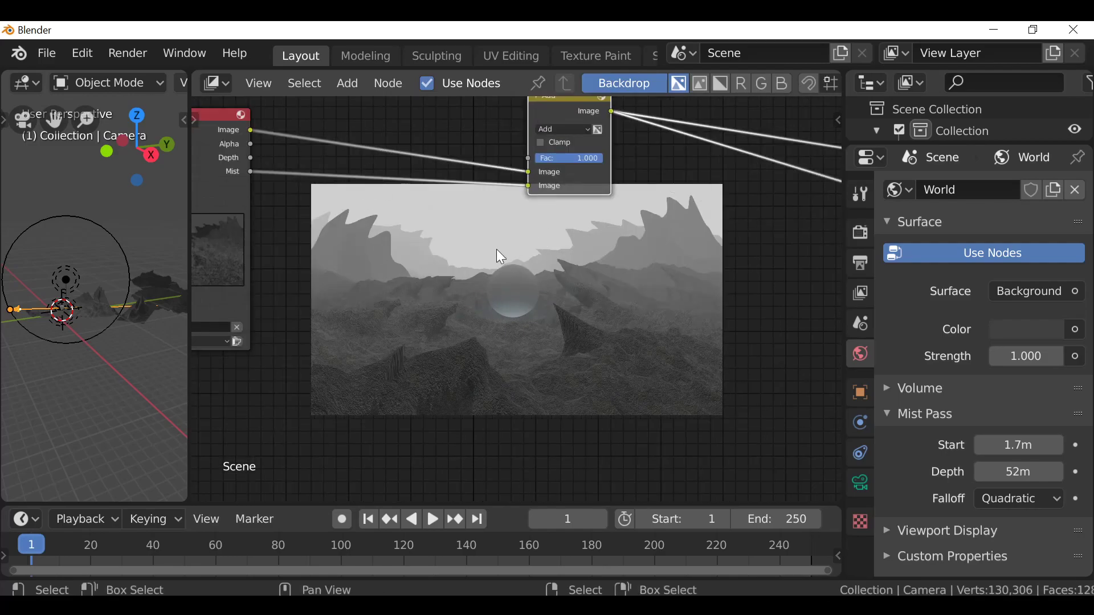
- Move the Render Layers node farther from the Add node and insert a second Mix node on the Mist link
scroll(378, 249, down, 1)
middle_drag(265, 188, 330, 186)
drag(330, 185, 274, 177)
scroll(435, 216, up, 1)
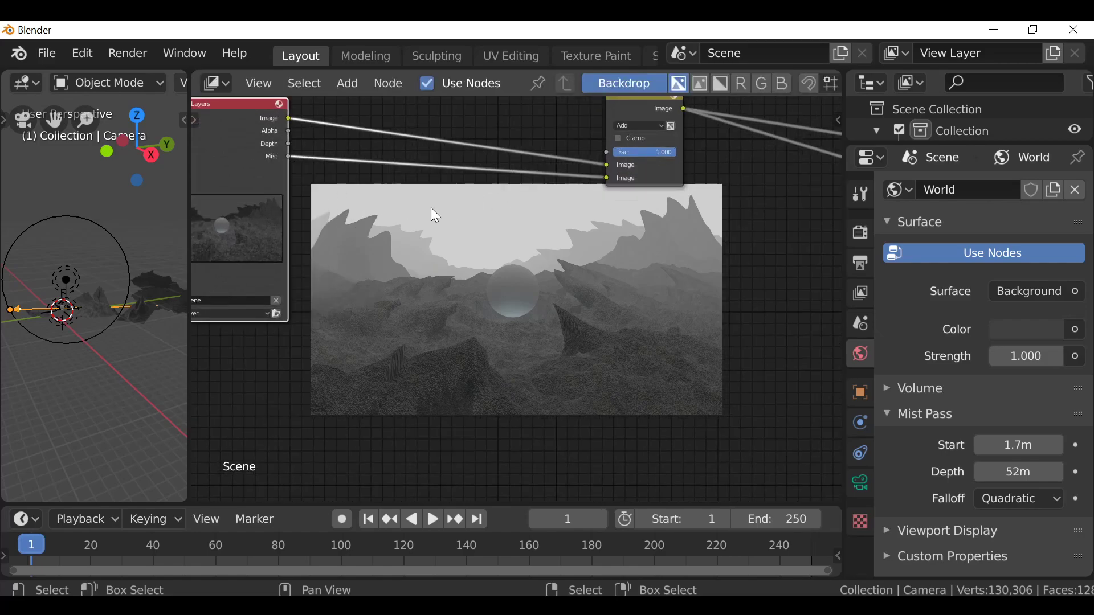
key(shift+a)
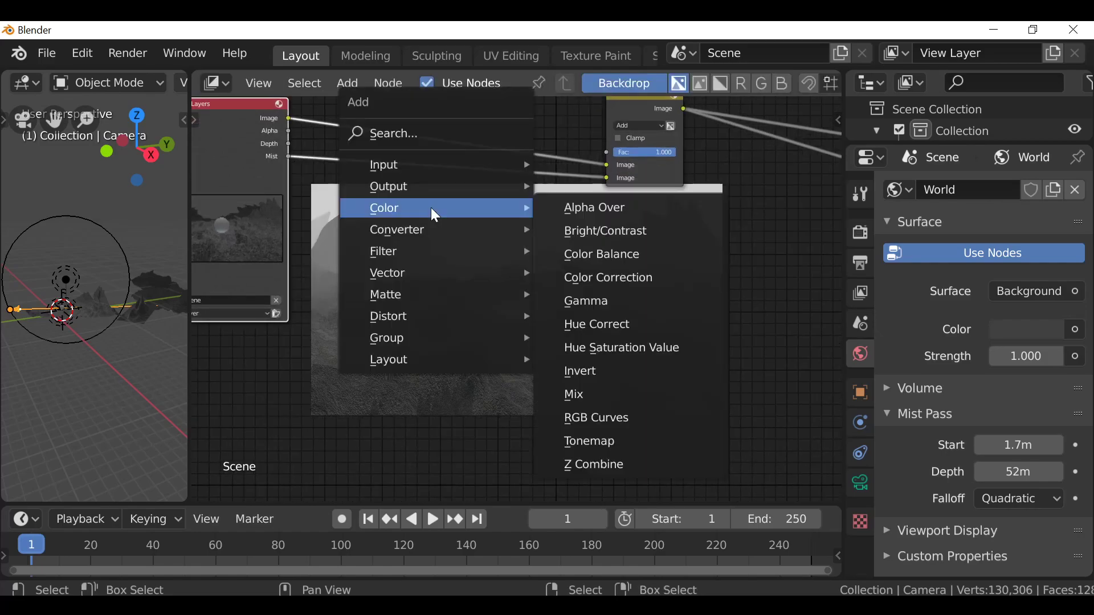
click(604, 394)
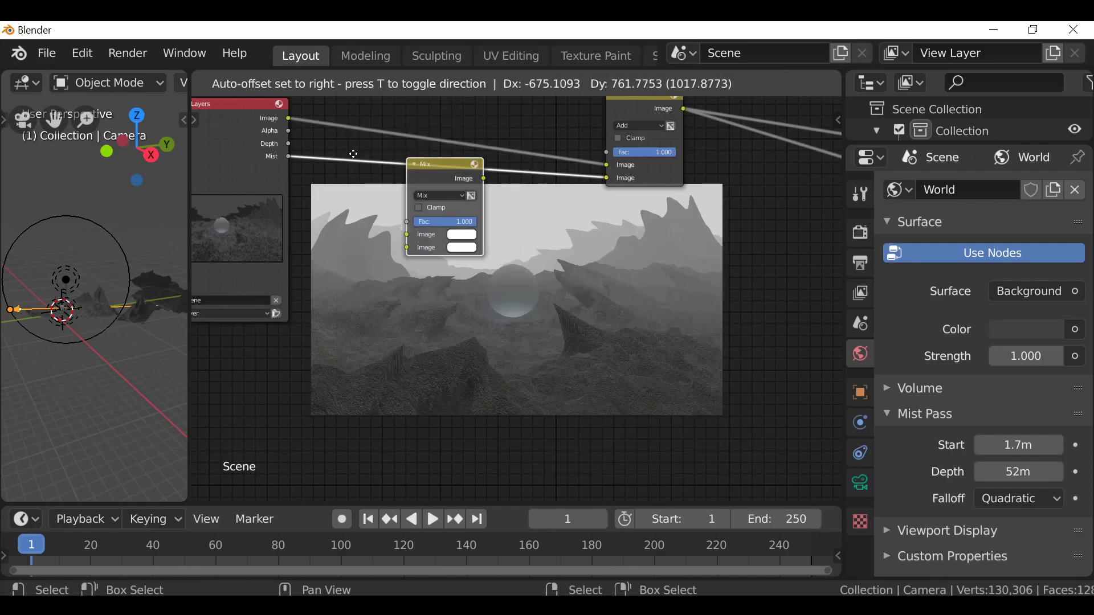
click(384, 150)
scroll(441, 251, up, 1)
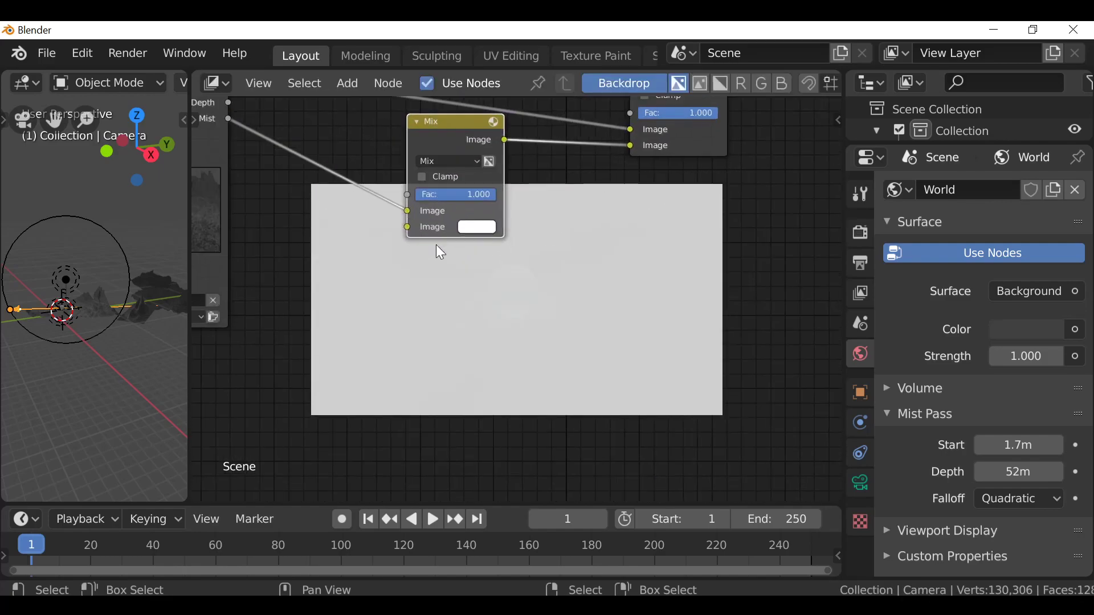
- Set the blend type of the Mix node on the Mist link to Multiply
scroll(444, 251, up, 1)
click(464, 173)
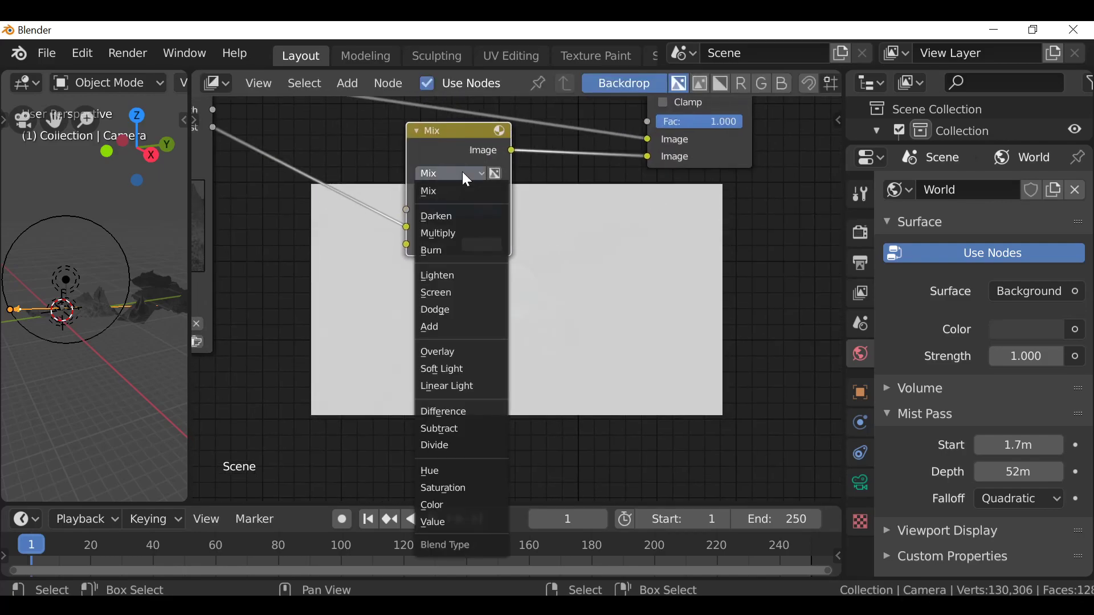
click(463, 234)
scroll(457, 228, up, 1)
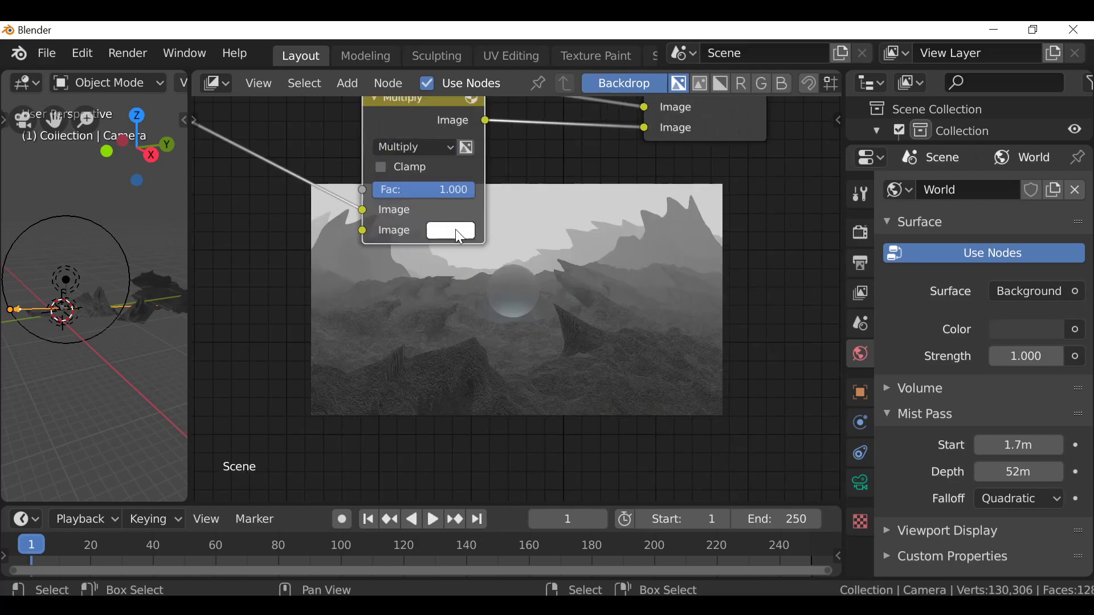
- Try a pale blue and a peach-orange tint as the Multiply node's second Image colour
click(456, 230)
drag(507, 307, 506, 304)
middle_drag(617, 274, 513, 283)
middle_drag(425, 276, 434, 219)
middle_drag(405, 258, 389, 232)
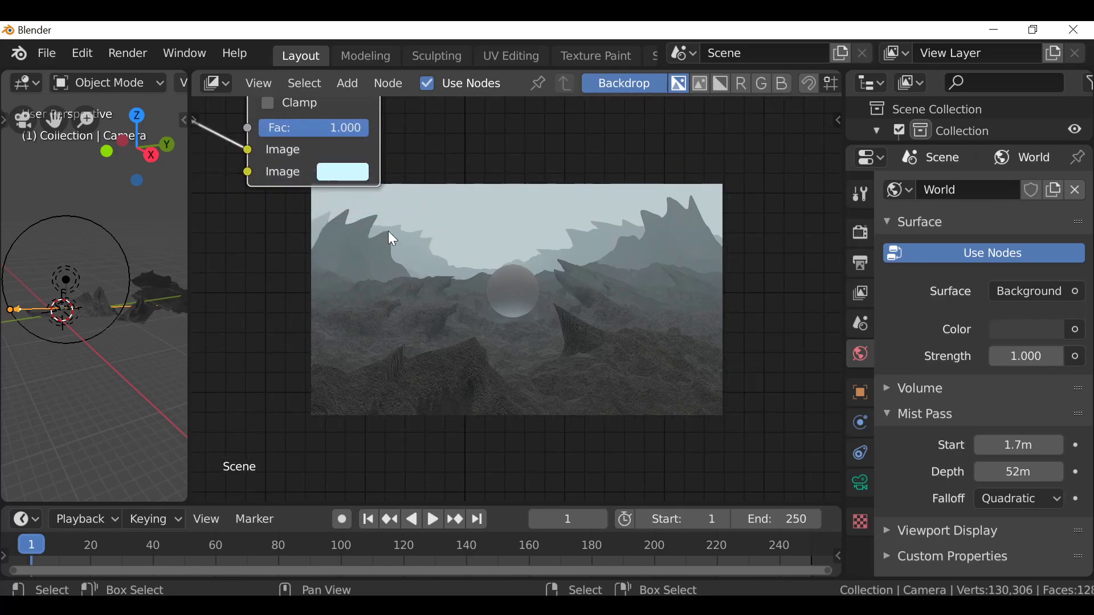
click(352, 172)
drag(402, 279, 393, 286)
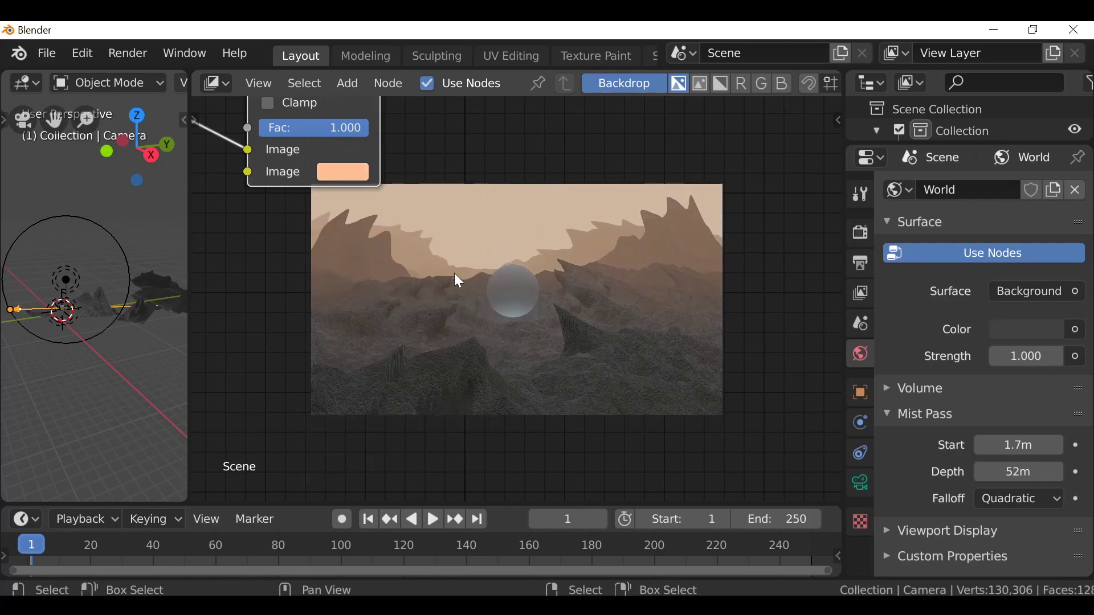
- Tint the Multiply node's second Image colour pale blue and collapse the node
click(357, 172)
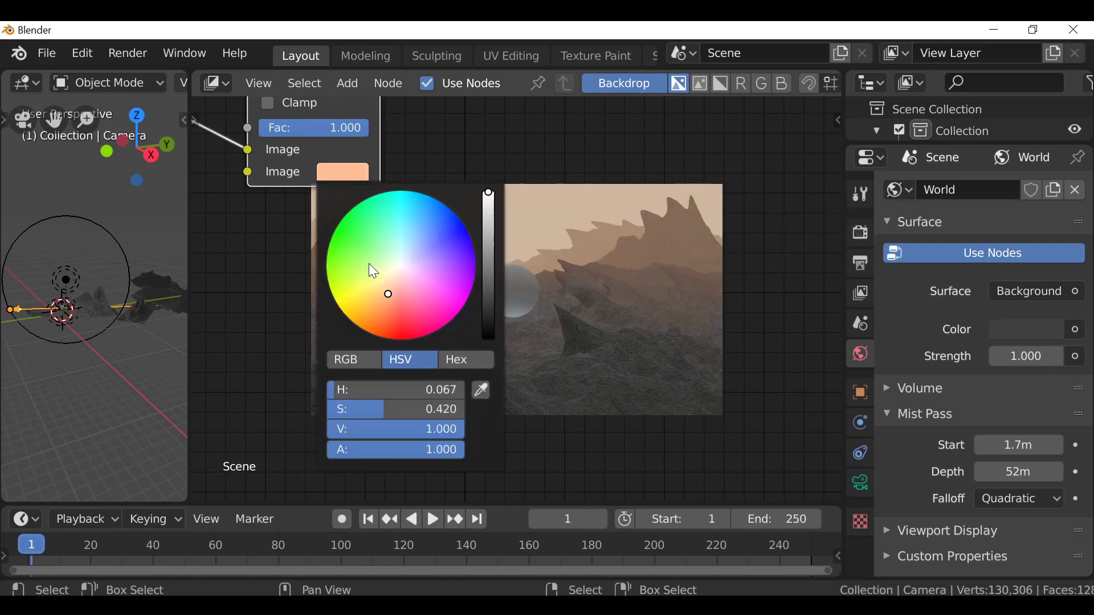
mouse_move(389, 295)
mouse_down()
mouse_move(384, 244)
mouse_move(401, 245)
mouse_up()
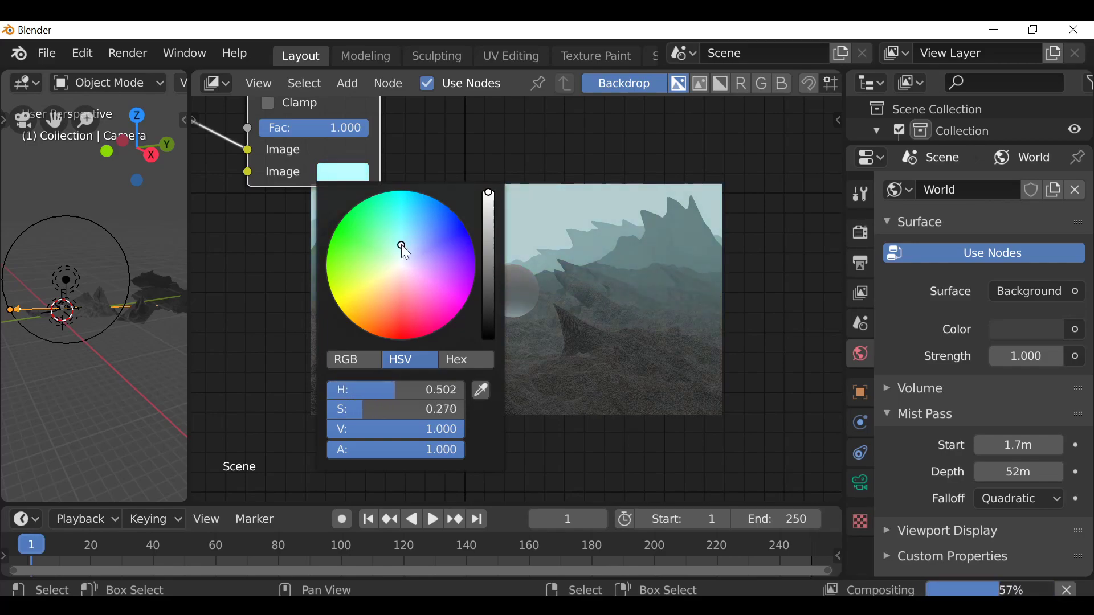
scroll(415, 228, down, 3)
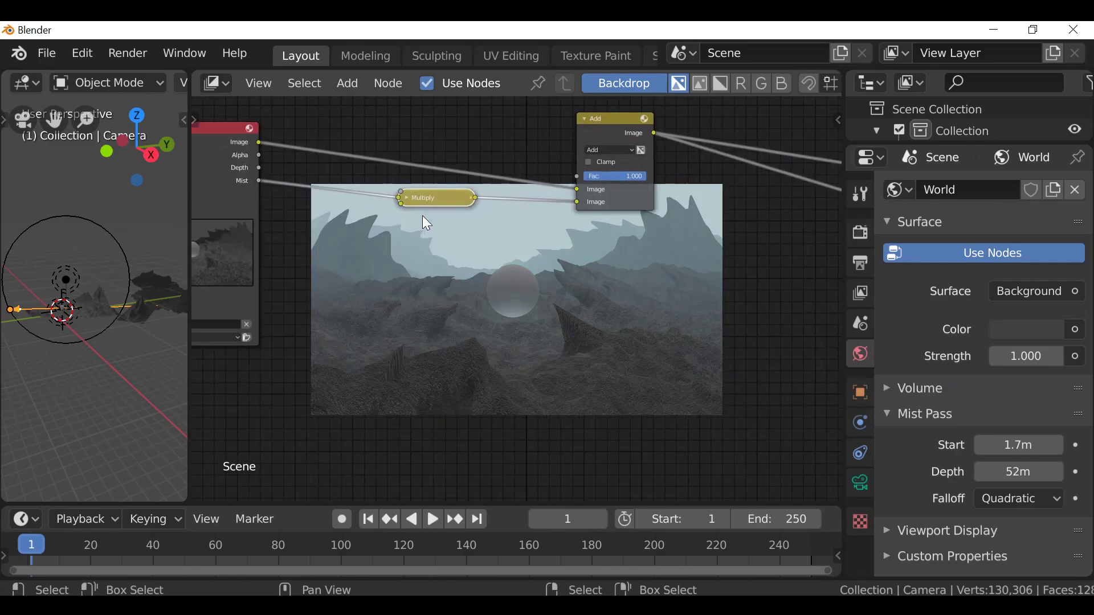
- Preview the untinted Mist output of the Render Layers node in the Viewer
ctrl+shift+click(301, 197)
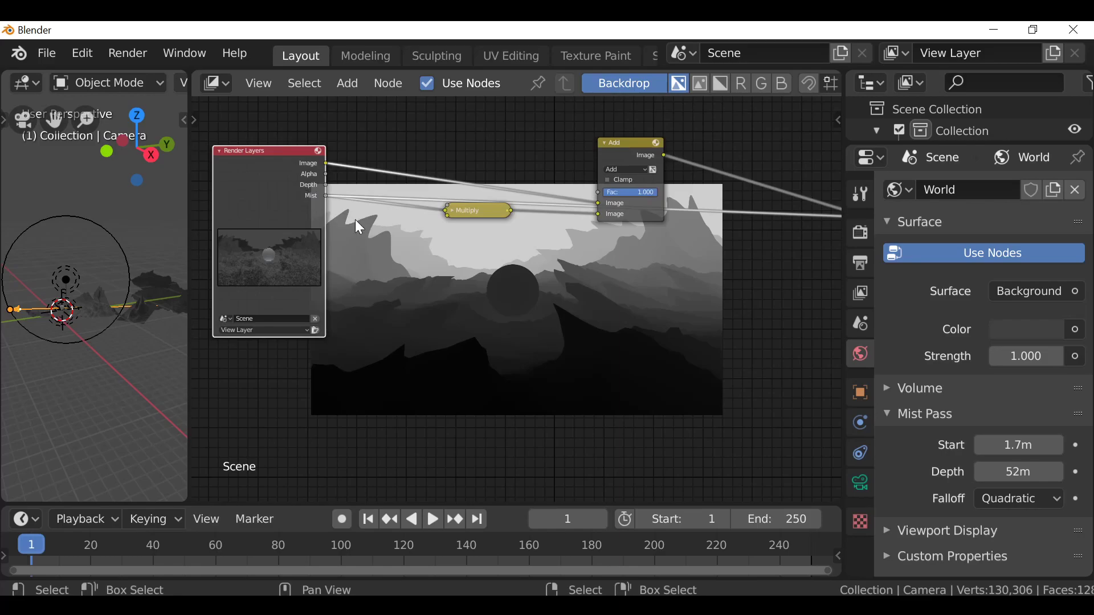
- Insert a ColorRamp node on the link from the Mist output to the Viewer, with the Viewer node moved up
middle_drag(544, 257, 382, 231)
scroll(382, 230, down, 6)
middle_drag(689, 228, 671, 249)
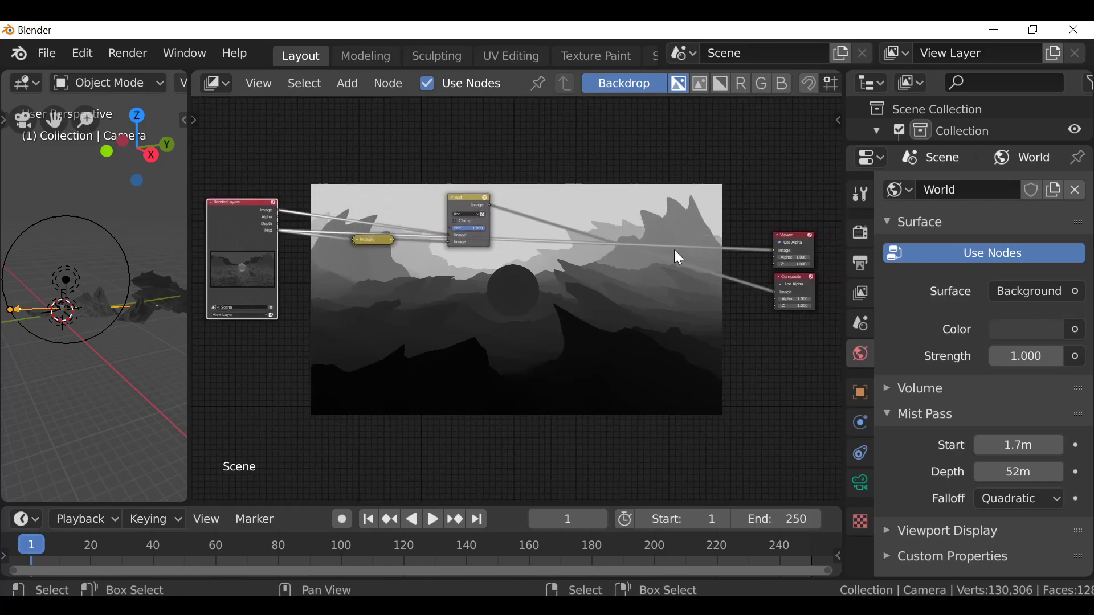
drag(779, 234, 768, 197)
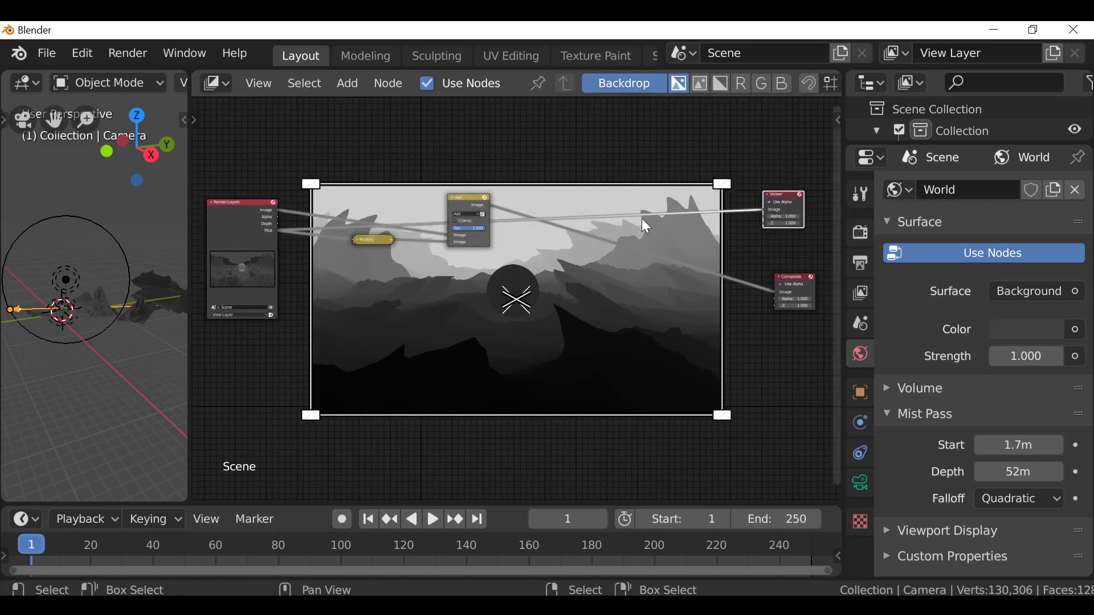
key(shift+a)
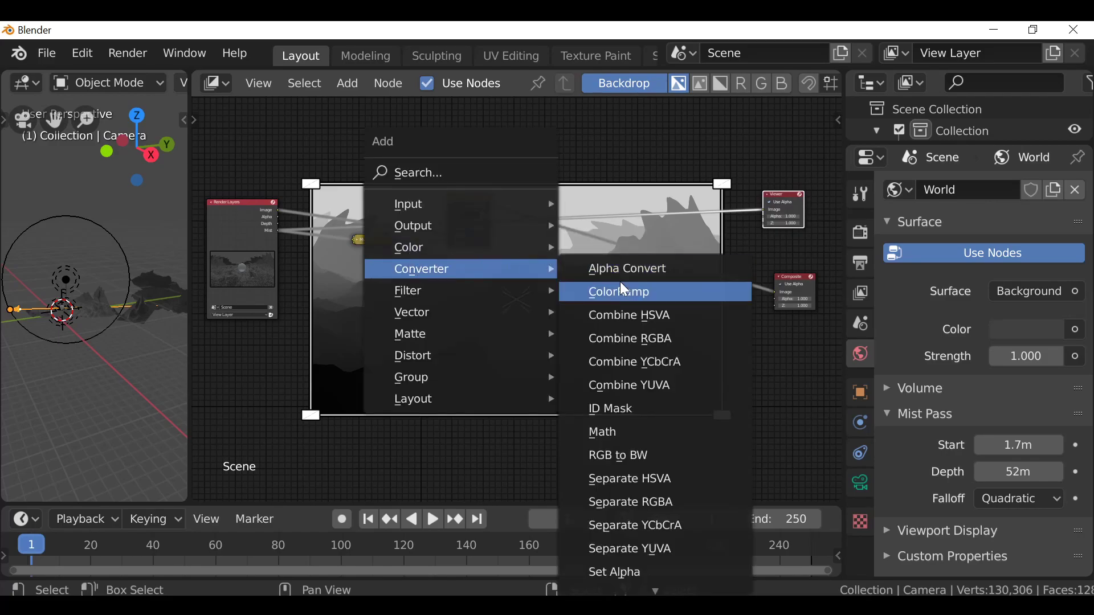
click(620, 285)
click(609, 184)
drag(632, 188, 323, 290)
- Try shifting the ColorRamp's stops to change the mist contrast, and restore them to the ends of the ramp
scroll(417, 297, up, 10)
middle_drag(418, 297, 344, 232)
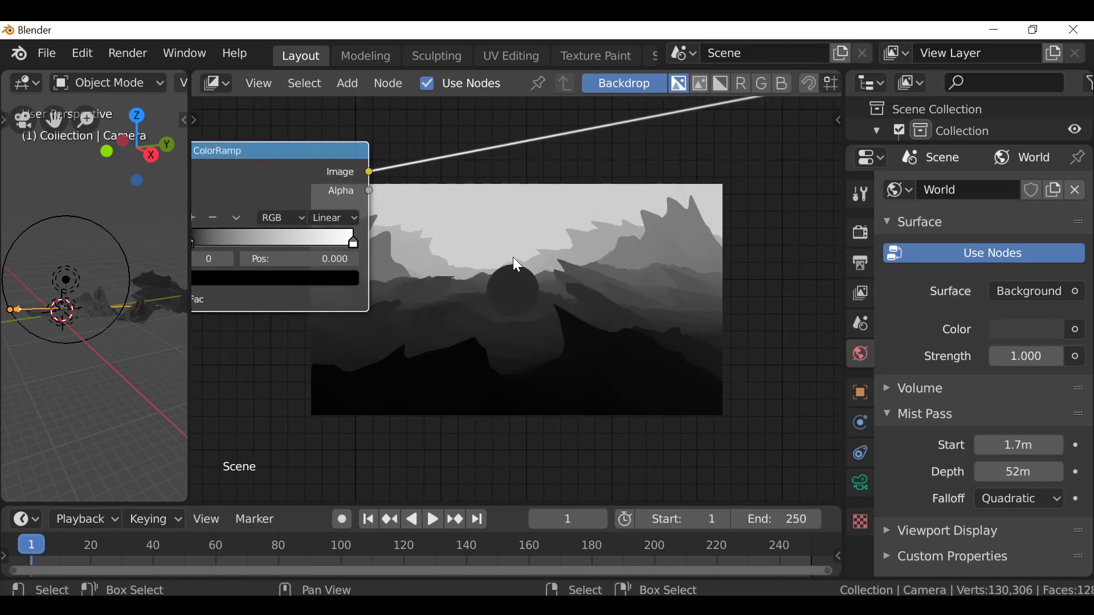
middle_drag(421, 262, 485, 258)
middle_drag(325, 165, 302, 173)
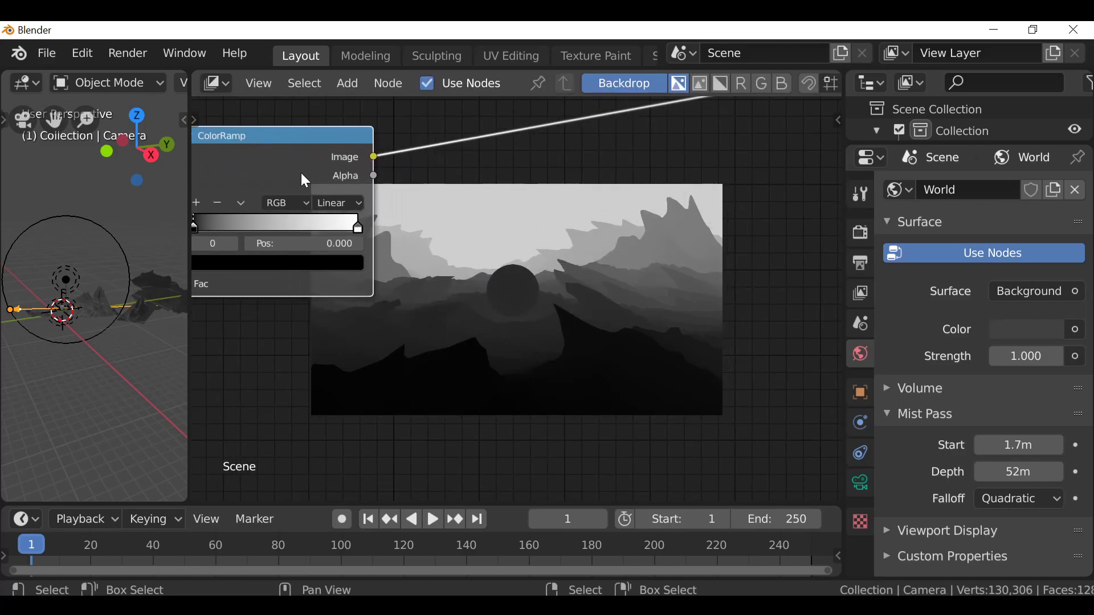
drag(360, 228, 259, 218)
key(ctrl+z)
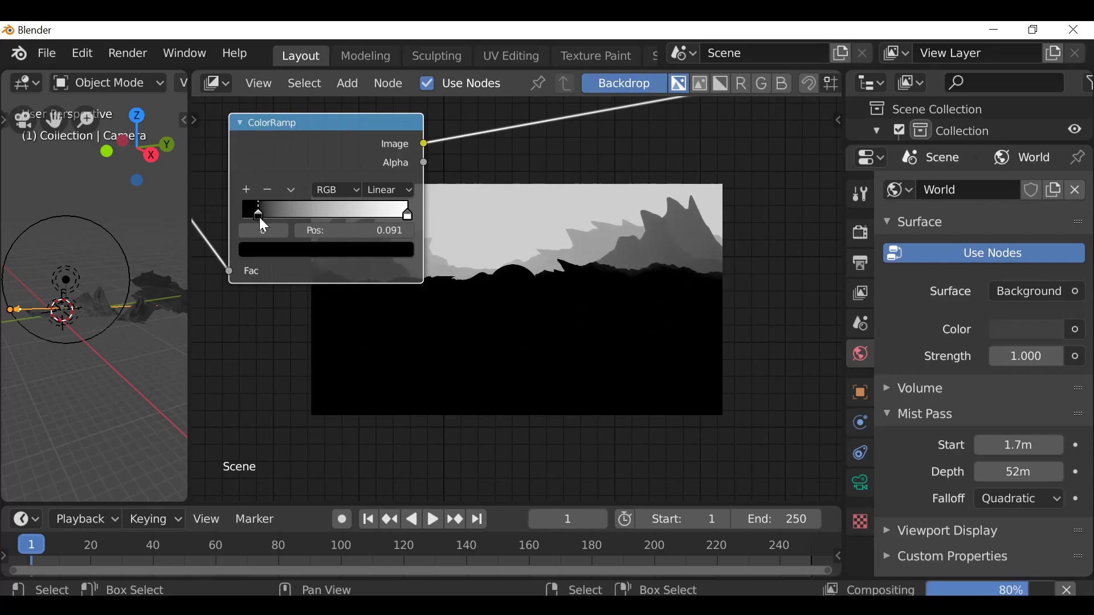
key(ctrl+z)
drag(407, 213, 434, 215)
scroll(399, 220, down, 2)
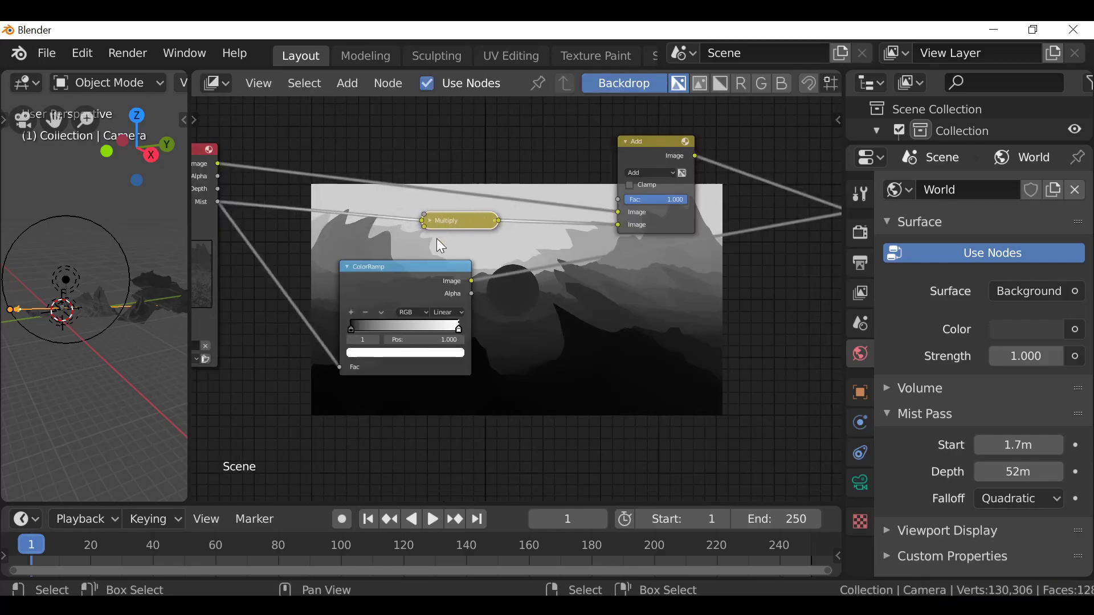
- Expand the Multiply node and link the ColorRamp's Image output to its first Image input
scroll(452, 241, up, 2)
drag(473, 267, 380, 246)
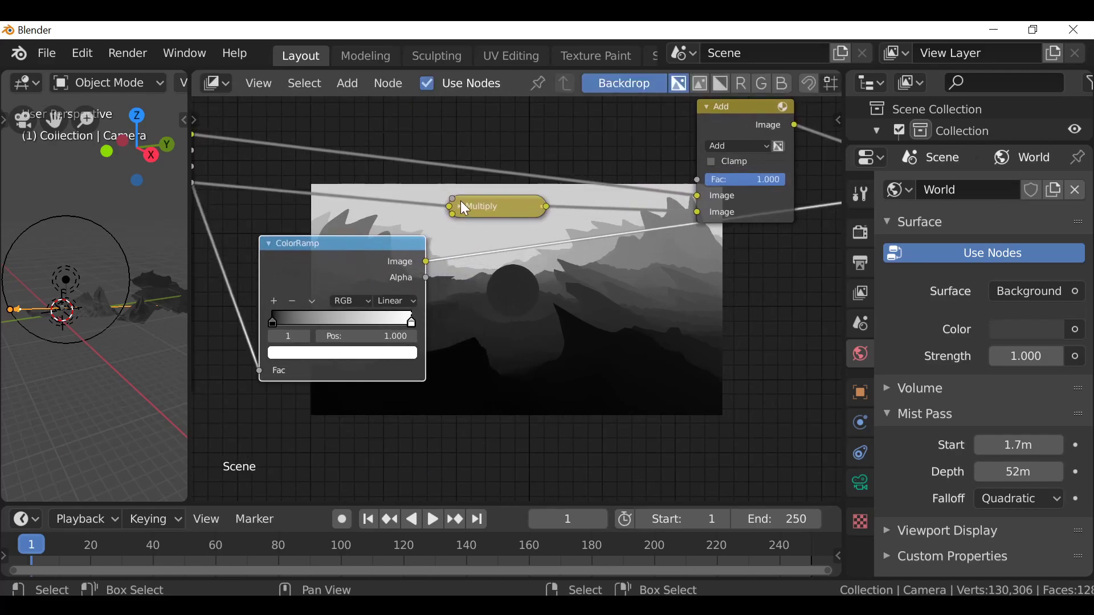
click(459, 206)
drag(491, 216, 526, 131)
drag(428, 262, 500, 224)
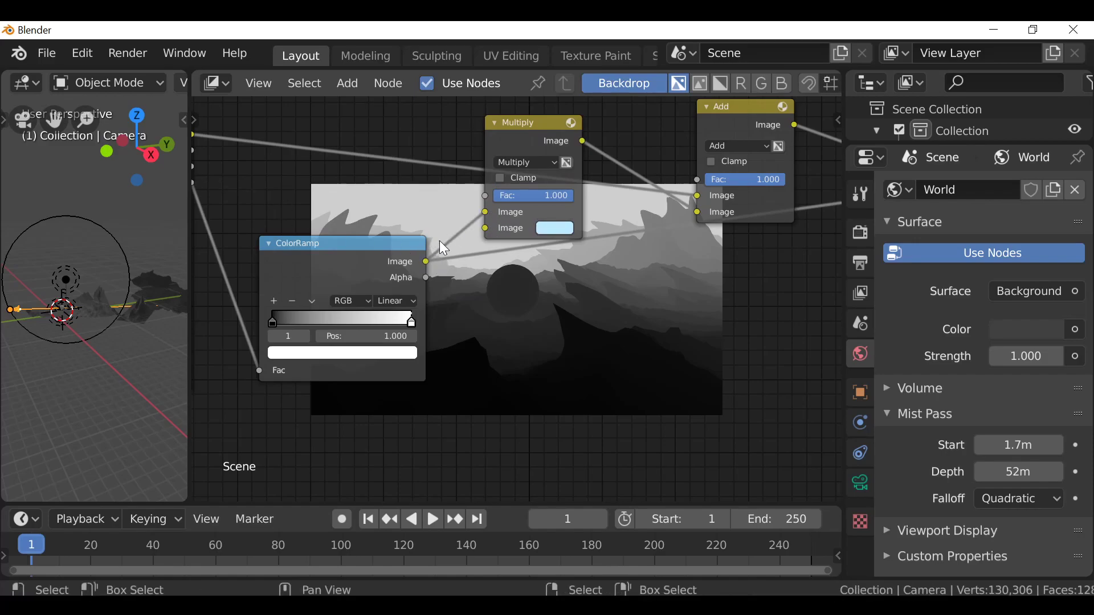
- Reposition the Add node and link its Image output to the Viewer to preview the combined mist and render
scroll(446, 240, down, 3)
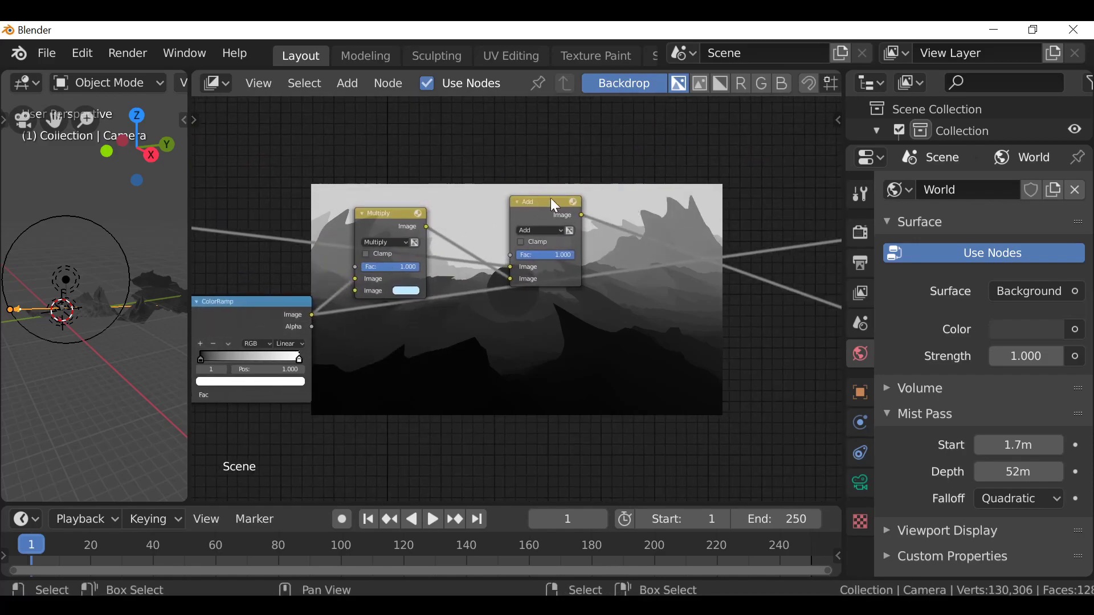
middle_drag(562, 205, 436, 212)
drag(436, 212, 421, 180)
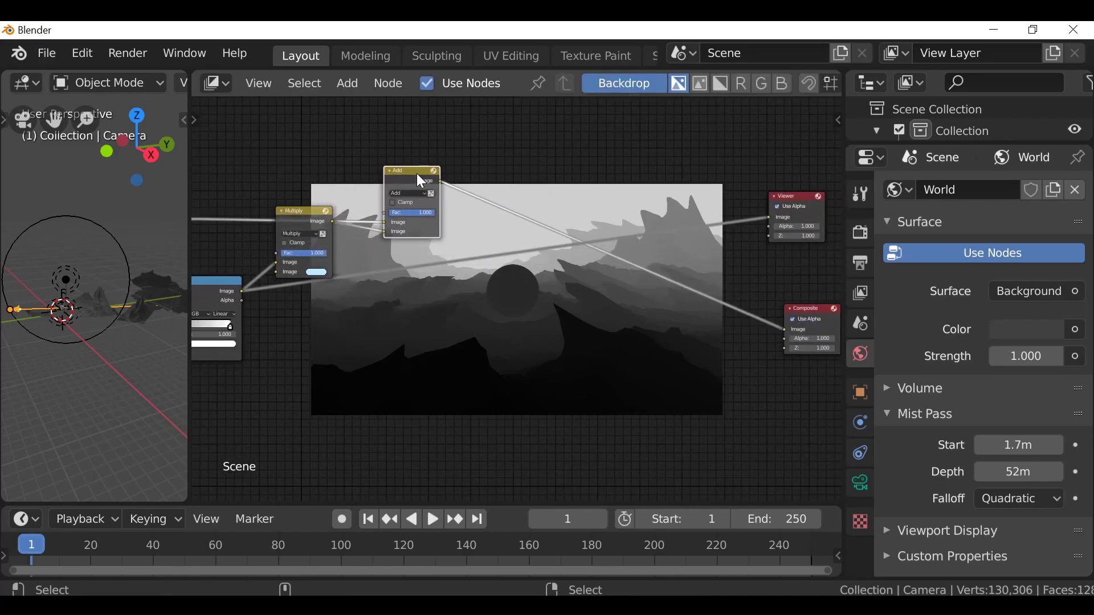
middle_drag(406, 228, 465, 202)
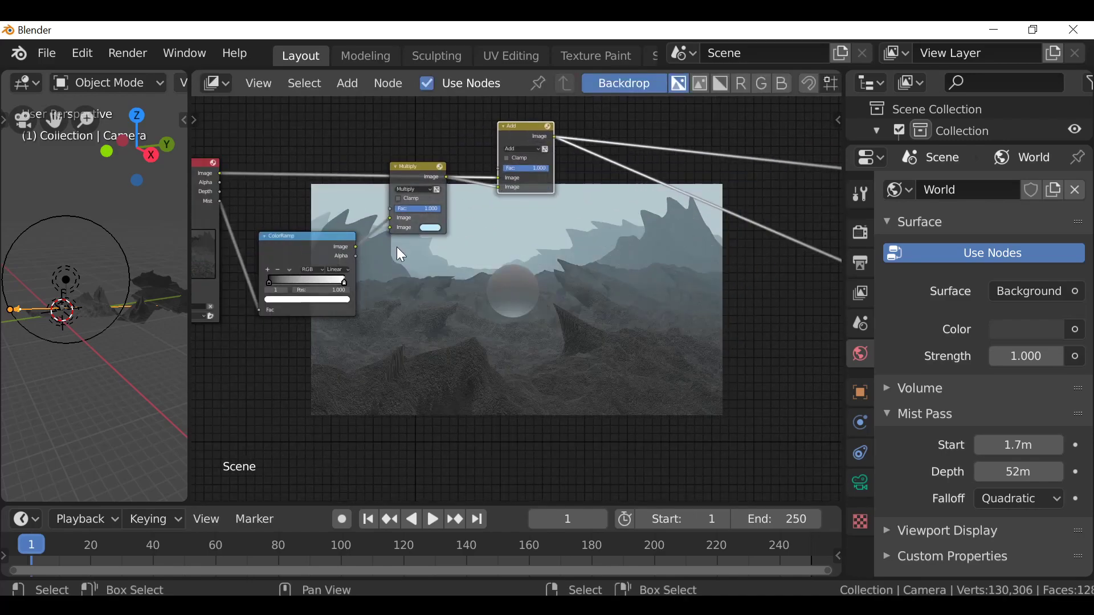
- Try moving the ColorRamp's white and black stops inward against the composited preview, and undo the changes
scroll(421, 237, up, 3)
scroll(274, 230, up, 2)
middle_drag(274, 230, 245, 201)
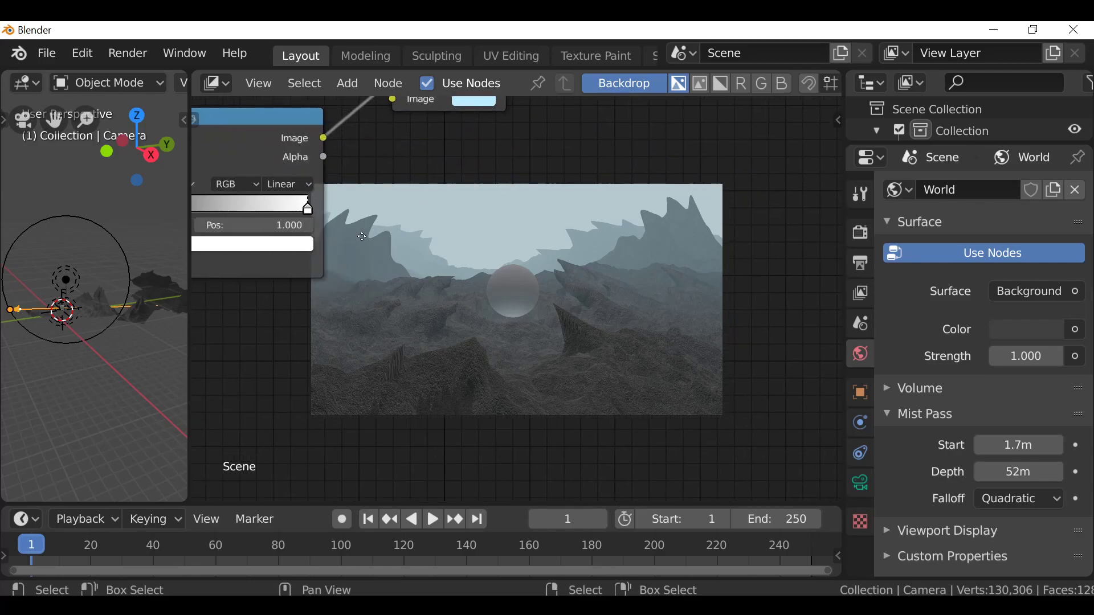
drag(306, 208, 208, 208)
middle_drag(209, 208, 251, 205)
drag(260, 204, 347, 205)
middle_drag(186, 199, 243, 197)
drag(240, 206, 333, 204)
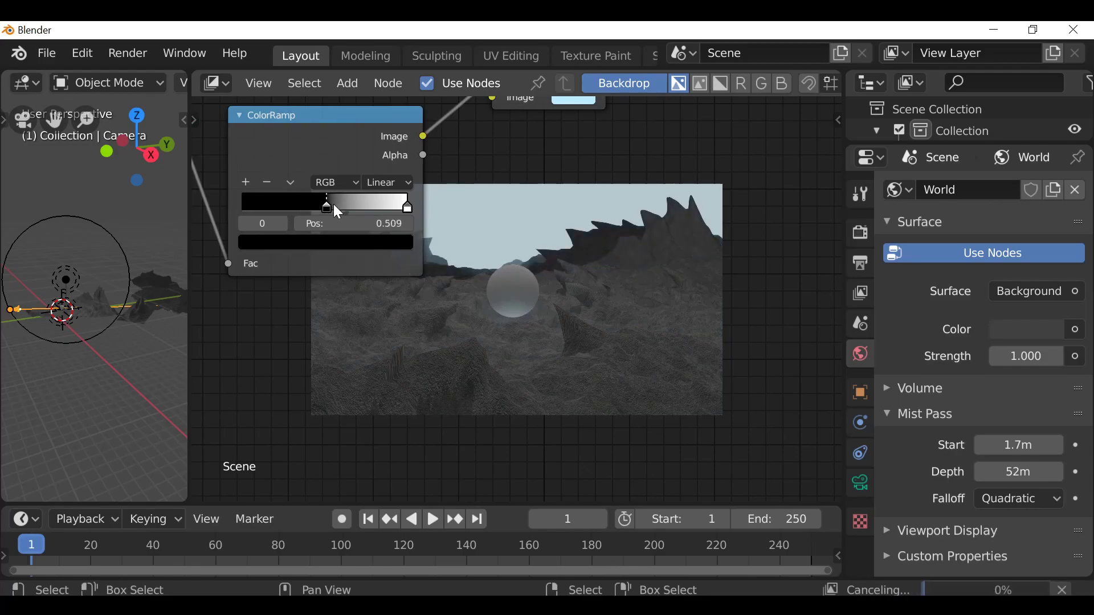
key(ctrl+z)
- Lighten the ColorRamp's black stop to dark grey, hex 303030
middle_drag(454, 365, 399, 335)
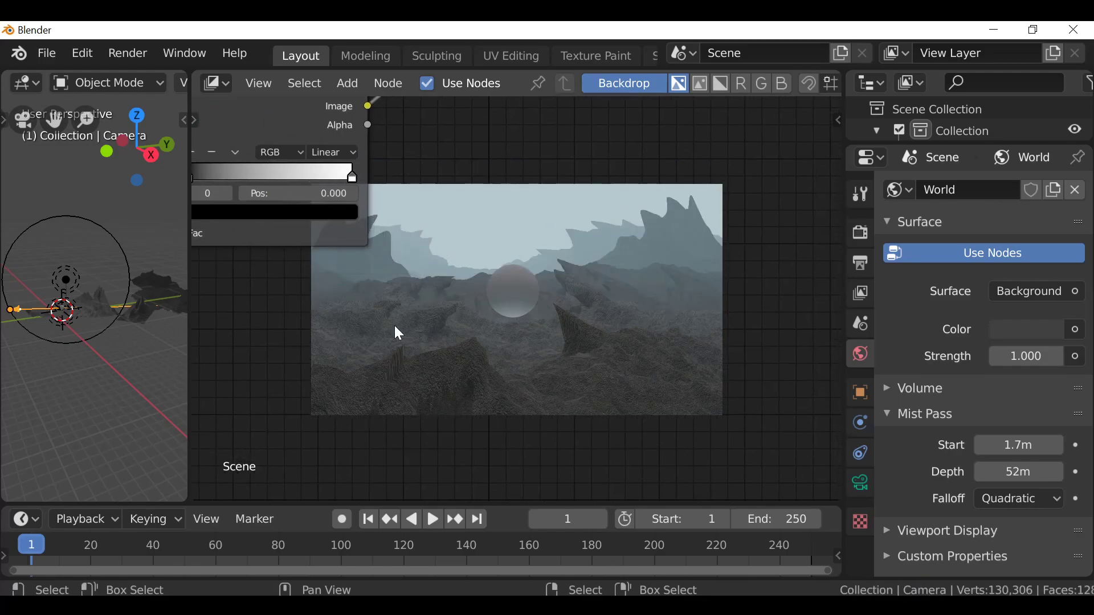
middle_drag(292, 242, 350, 238)
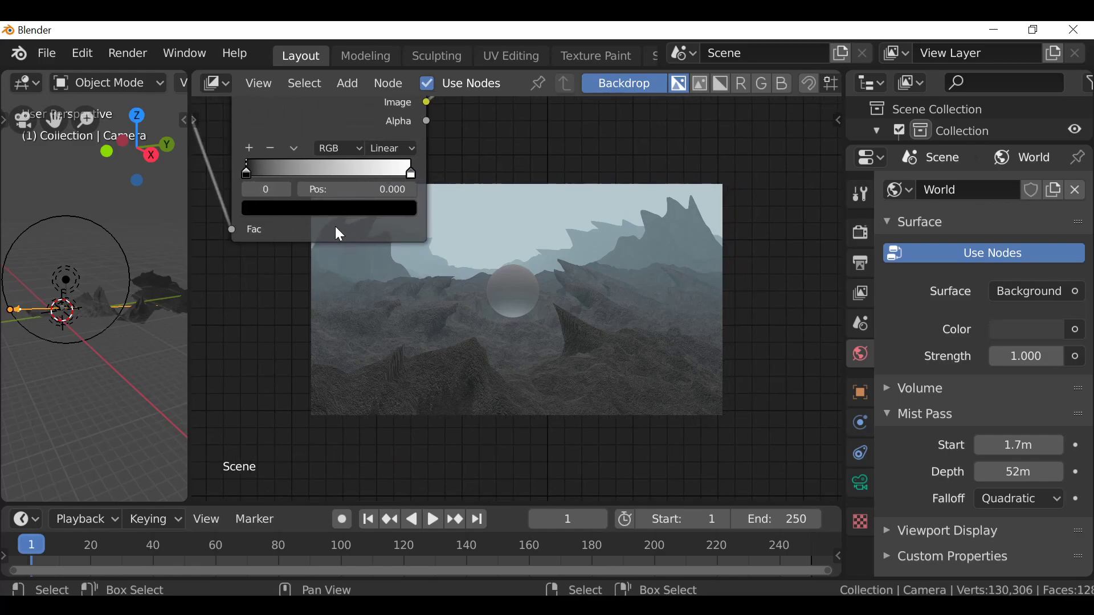
click(342, 210)
drag(388, 342, 388, 328)
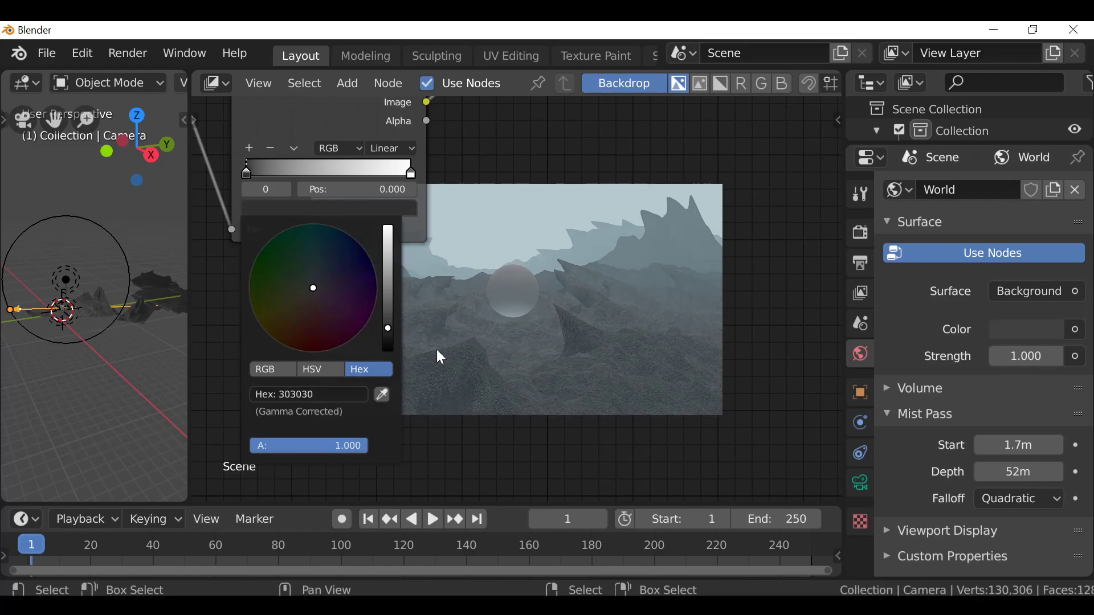
middle_drag(644, 331, 557, 369)
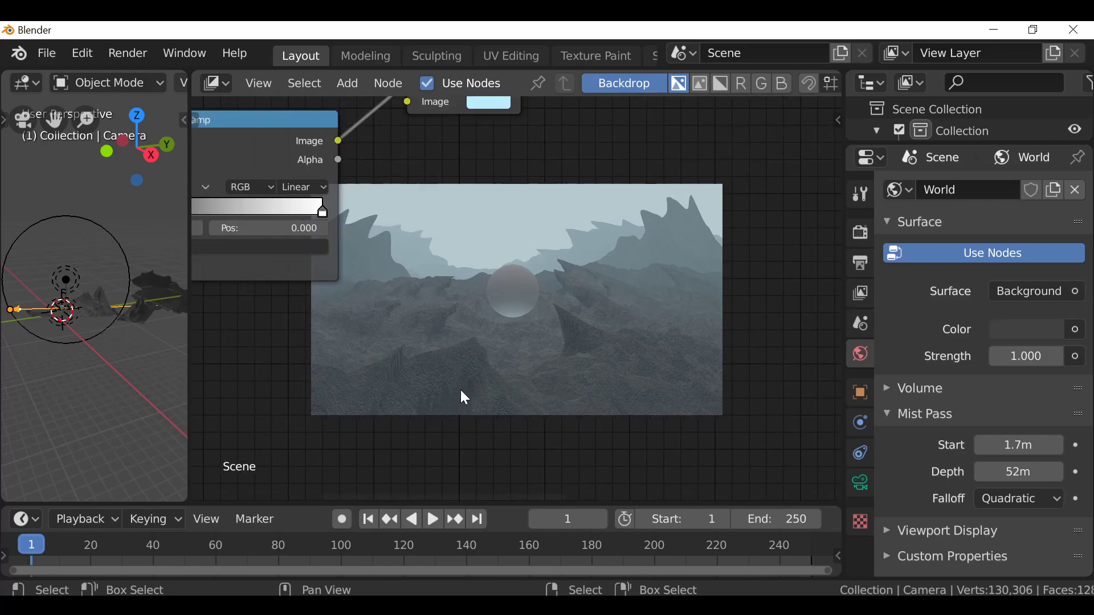
scroll(541, 370, down, 5)
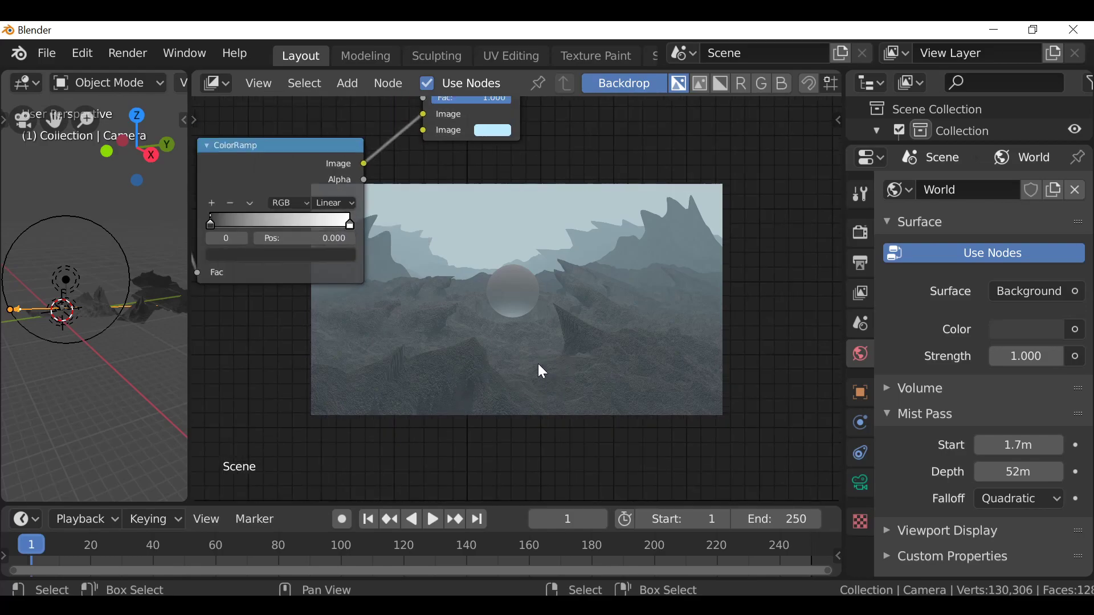
- Insert a Mix node between the Add node and the Viewer and Composite nodes
click(323, 203)
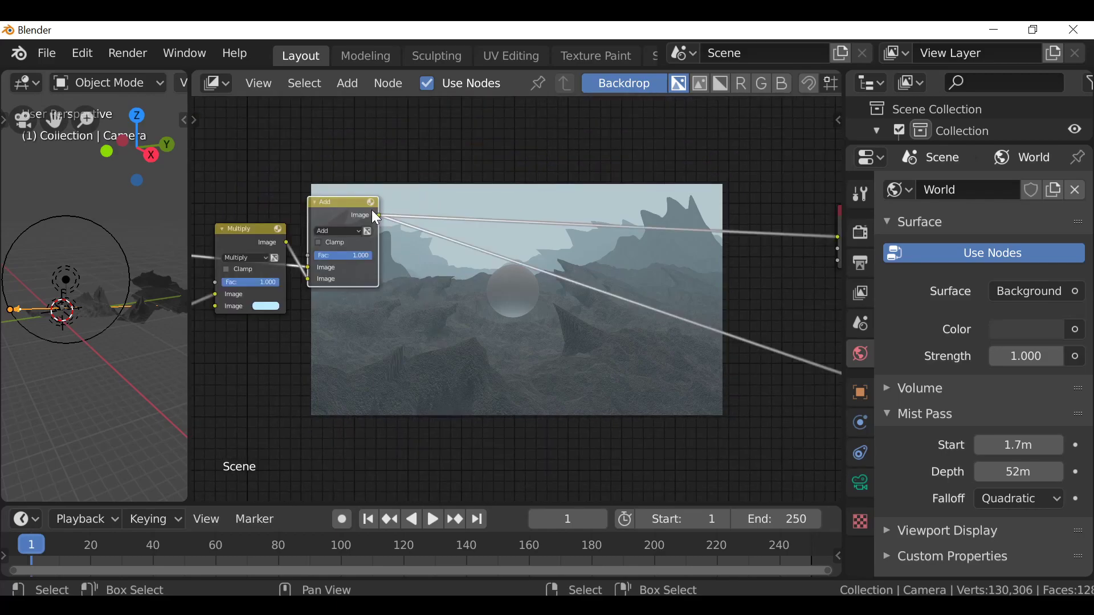
mouse_move(376, 219)
mouse_down()
mouse_move(392, 192)
mouse_move(385, 204)
mouse_up()
middle_drag(508, 291, 425, 308)
key(shift+a)
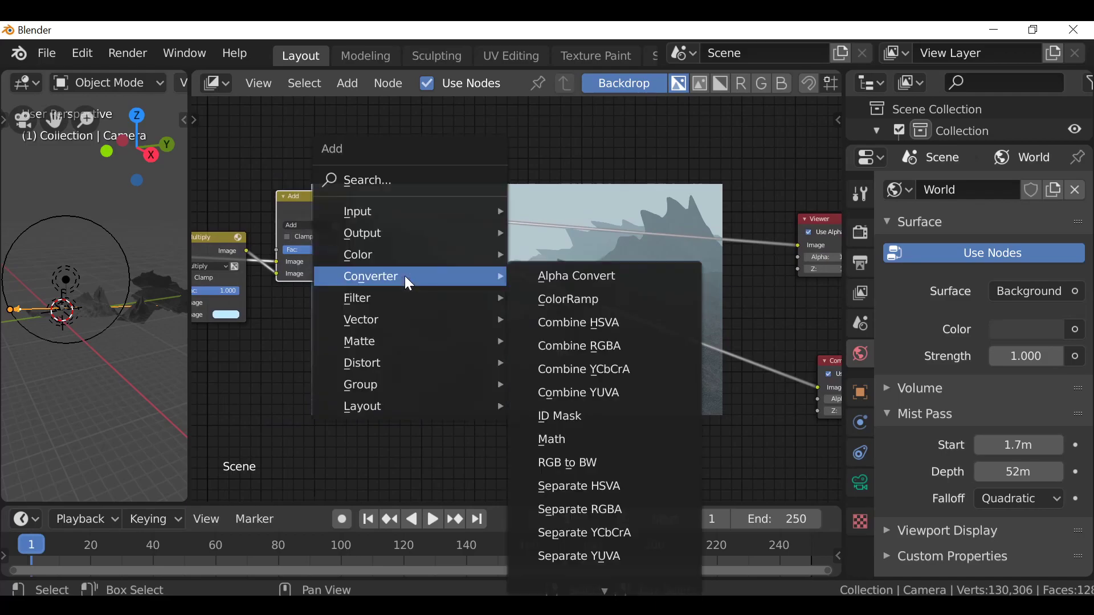
mouse_move(400, 261)
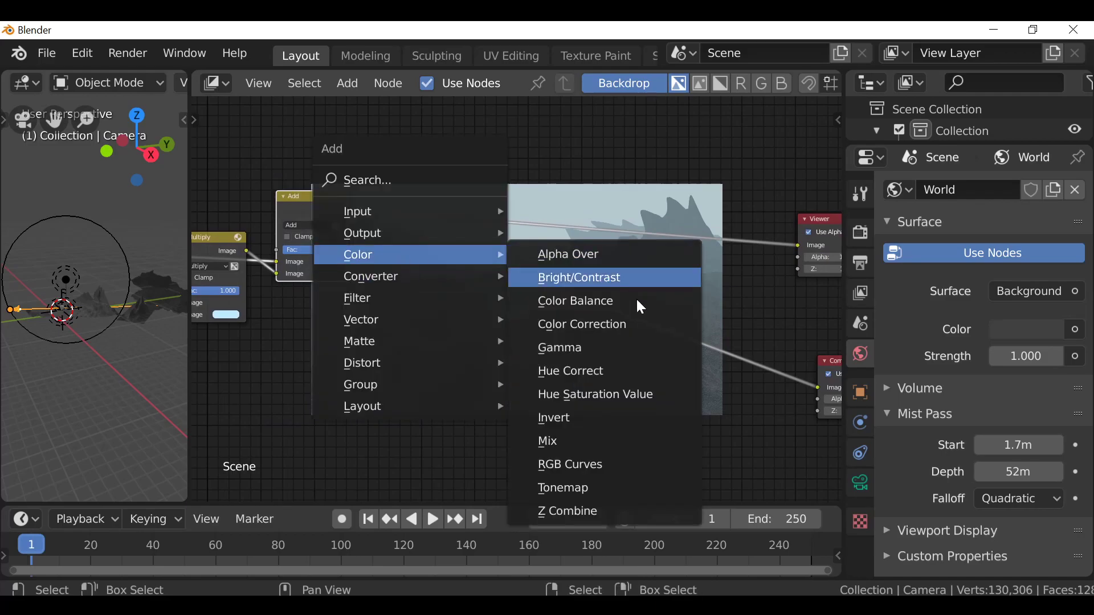
click(548, 441)
click(544, 246)
drag(545, 246, 518, 180)
drag(313, 209, 306, 207)
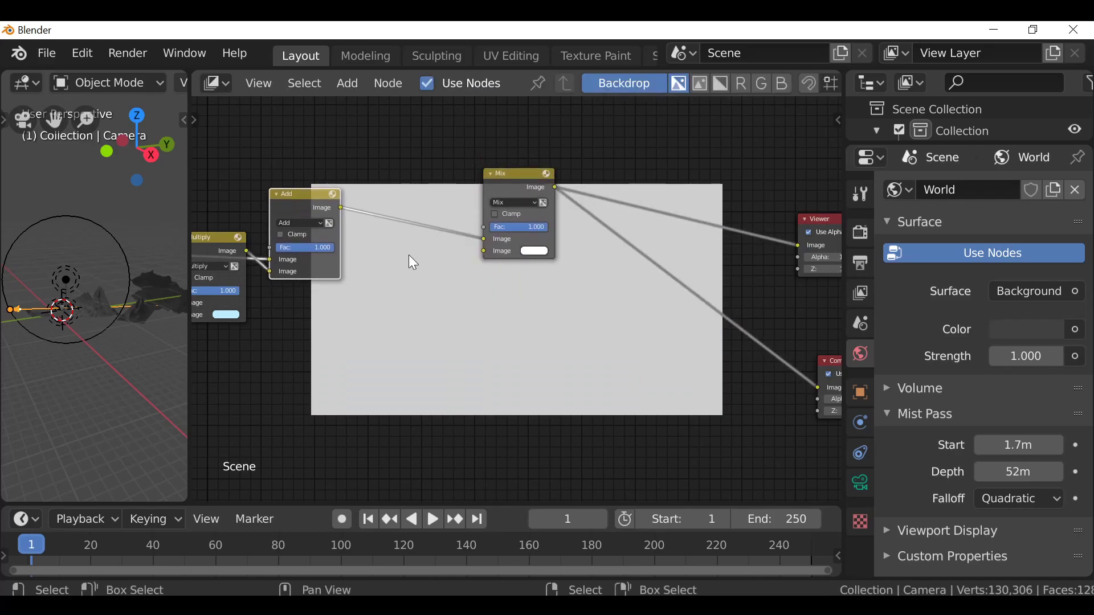
- Link the Add node's output to the Mix node's second Image input through a new RGB to BW node
scroll(393, 262, up, 1)
drag(291, 204, 472, 258)
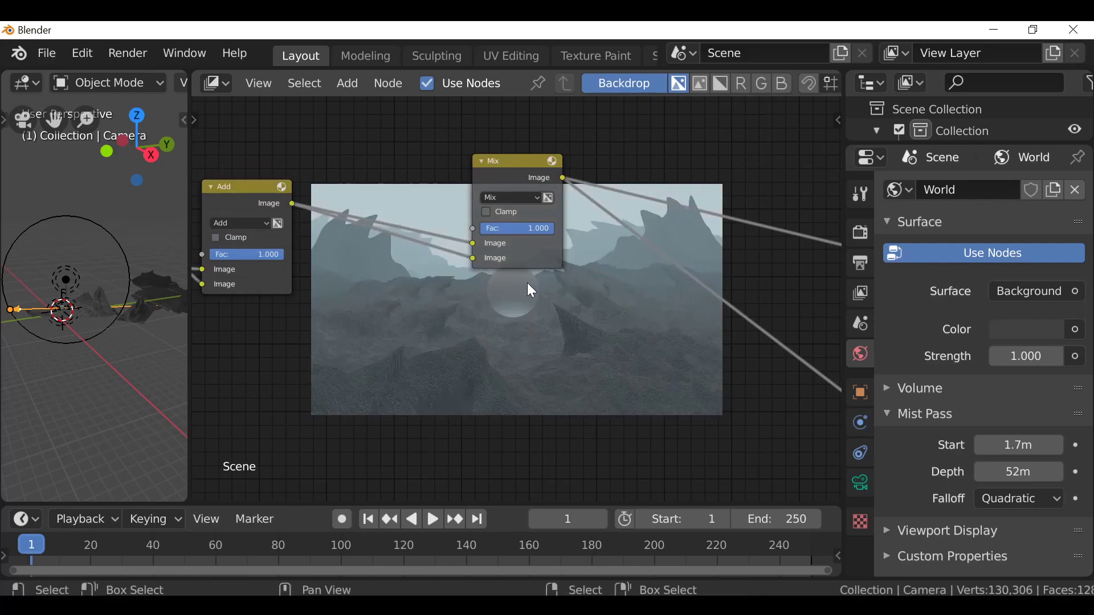
shift+scroll(479, 268, down, 2)
key(shift+a)
mouse_move(435, 258)
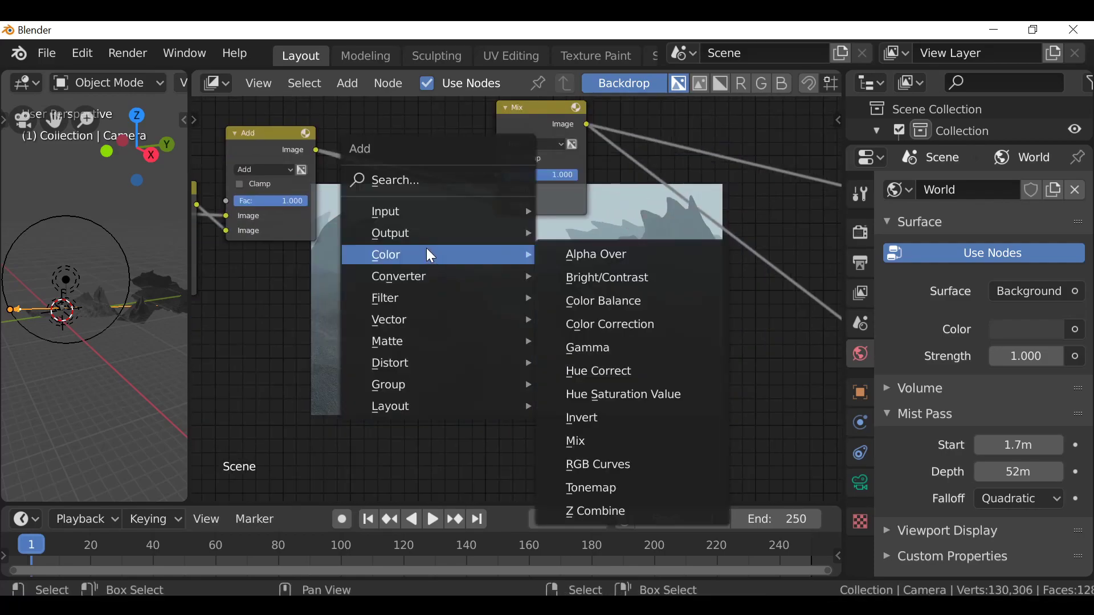
mouse_move(393, 278)
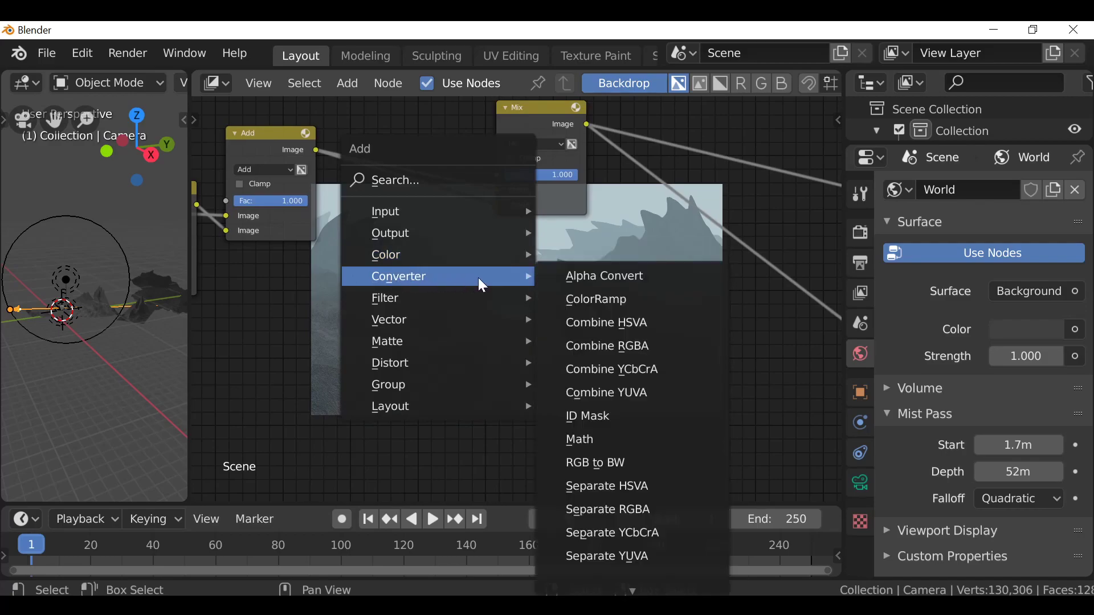
click(661, 462)
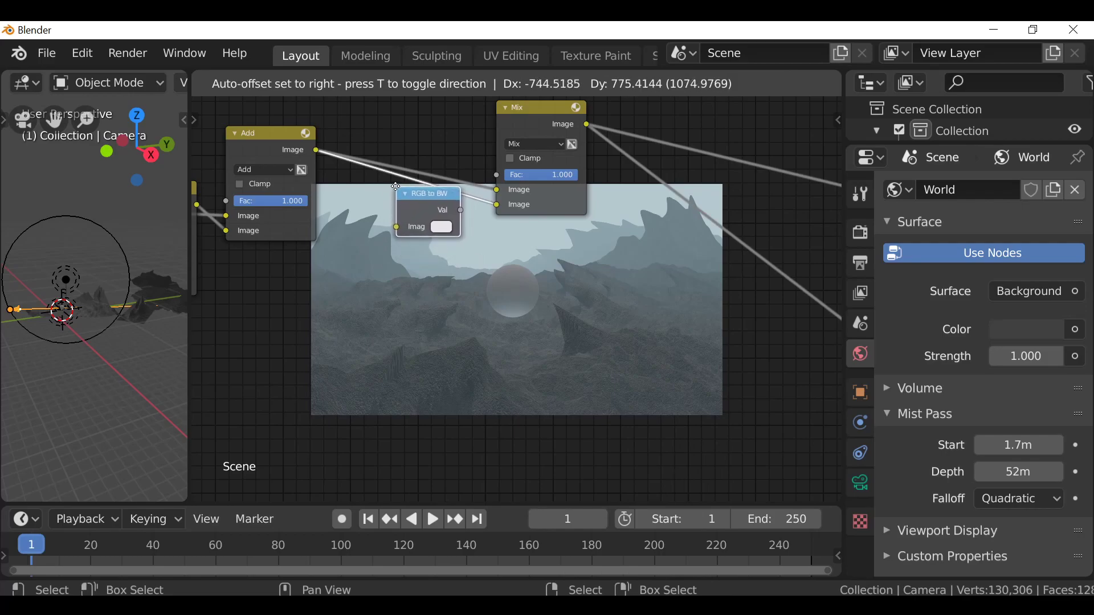
click(395, 186)
middle_drag(462, 241, 408, 252)
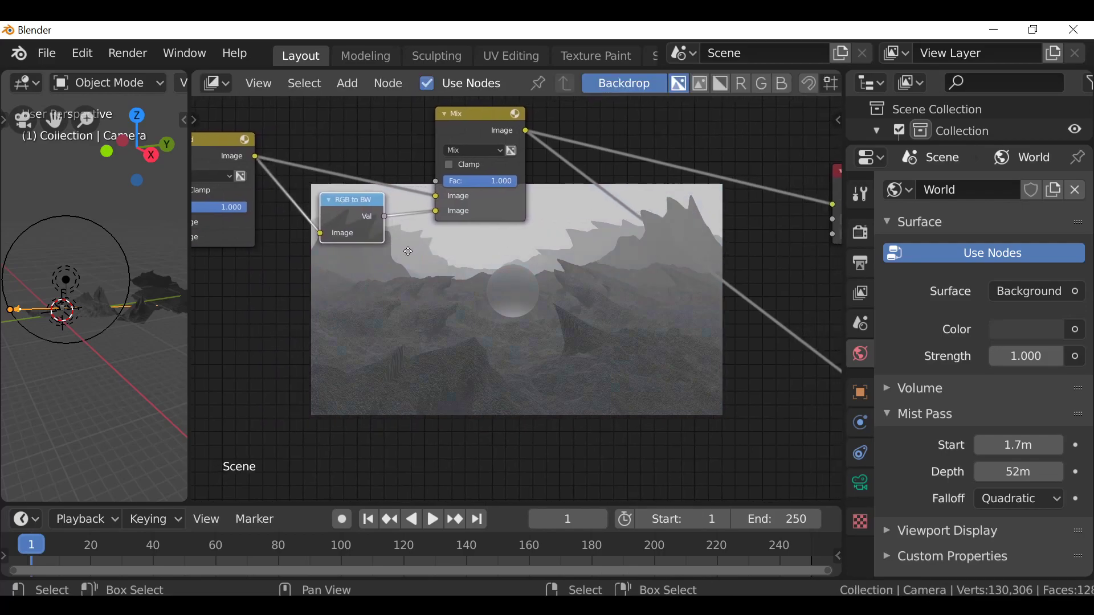
- Set the new Mix node to Soft Light with Clamp enabled and a factor of 0.654
click(467, 151)
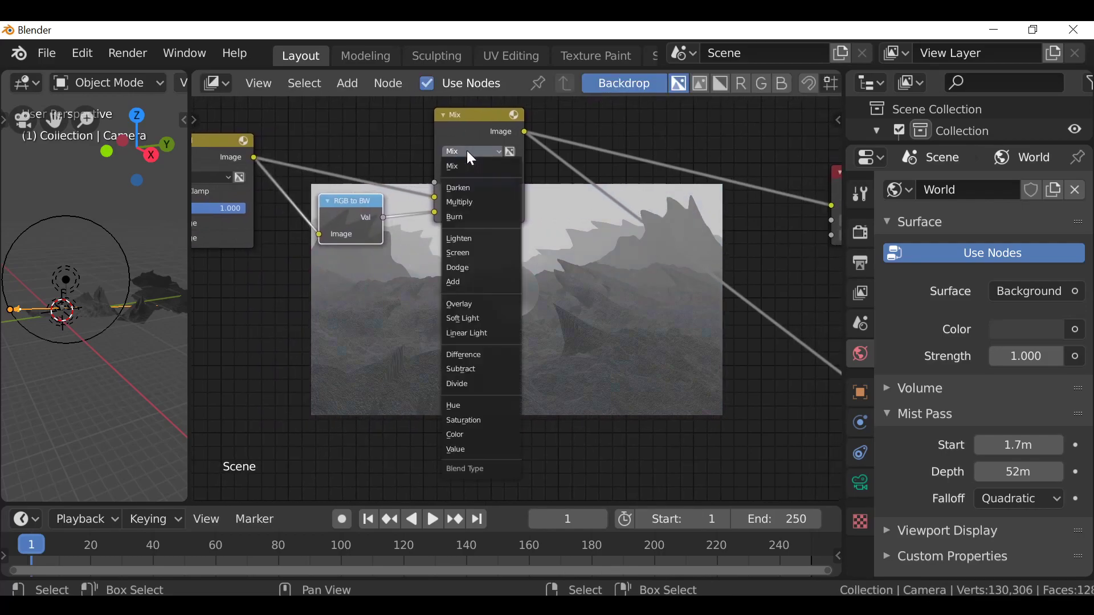
click(499, 318)
scroll(471, 316, up, 4)
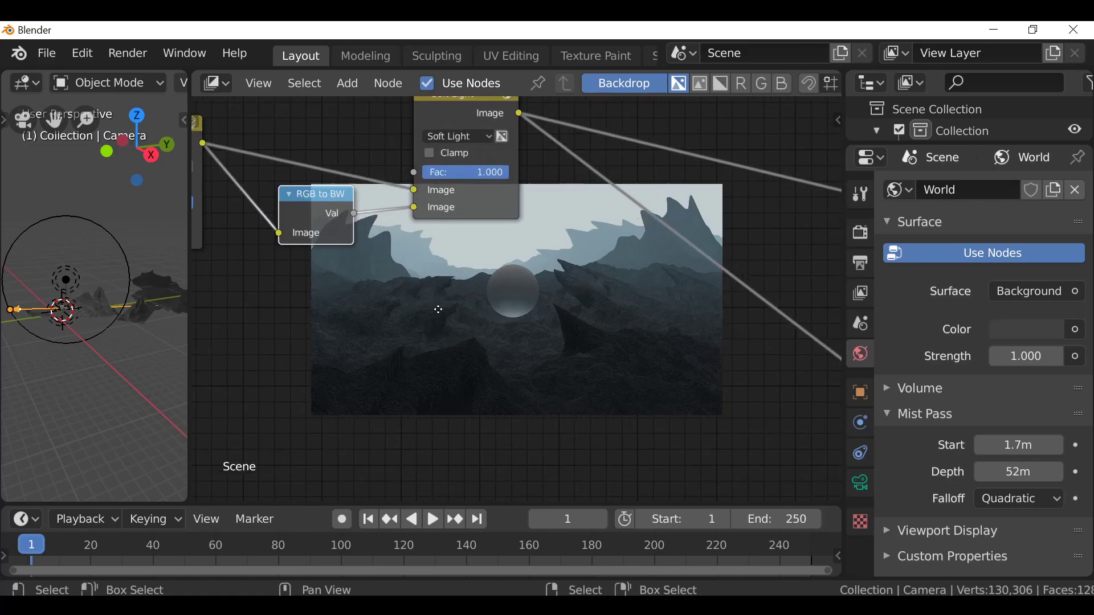
drag(488, 161, 454, 161)
scroll(572, 323, down, 4)
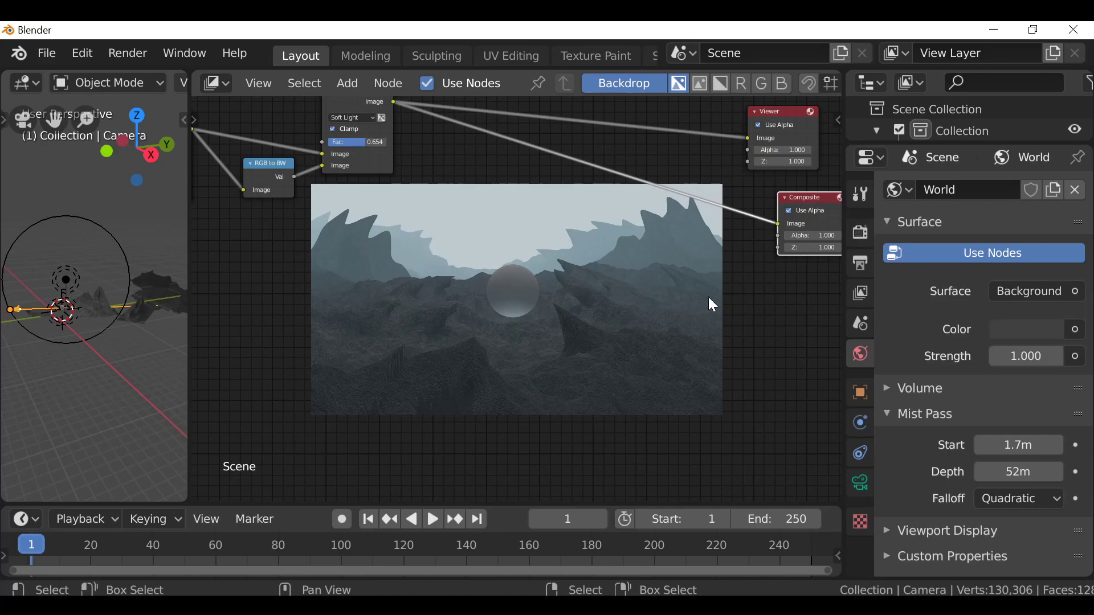
- Enable Depth of Field in the camera's settings and expand its options
middle_drag(162, 345, 87, 351)
click(861, 483)
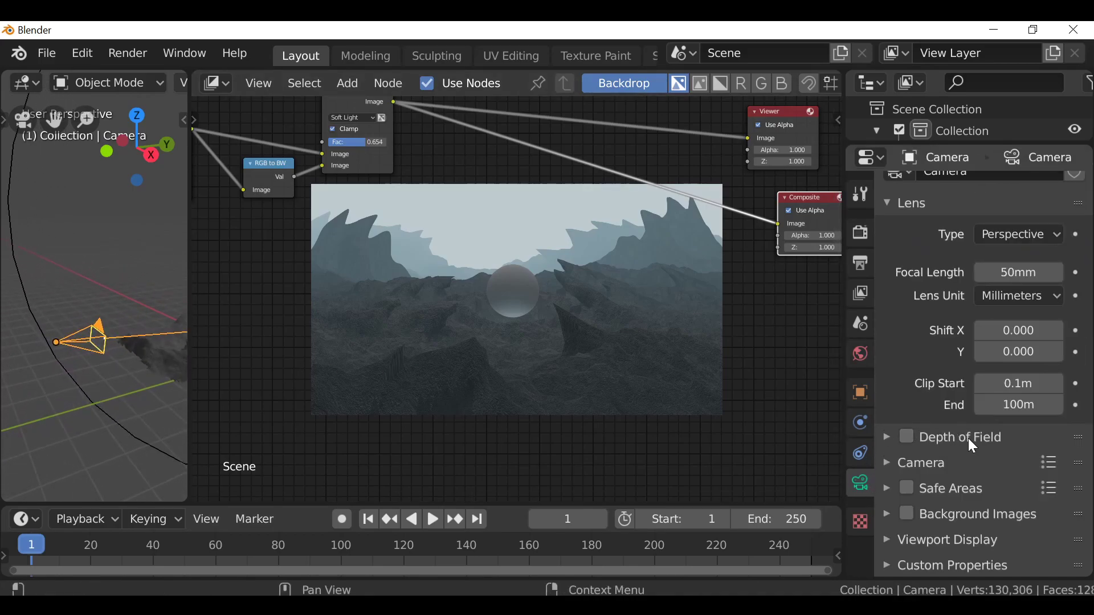
click(888, 436)
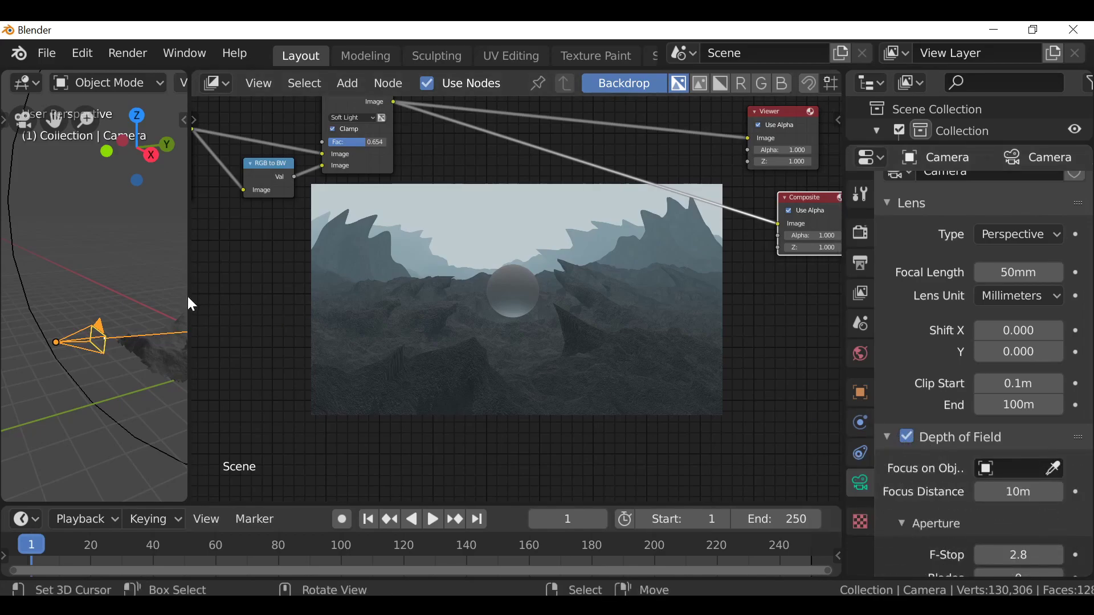
- Widen the 3D viewport and show the sphere and landscape through the camera
drag(189, 301, 668, 302)
key(KP_0)
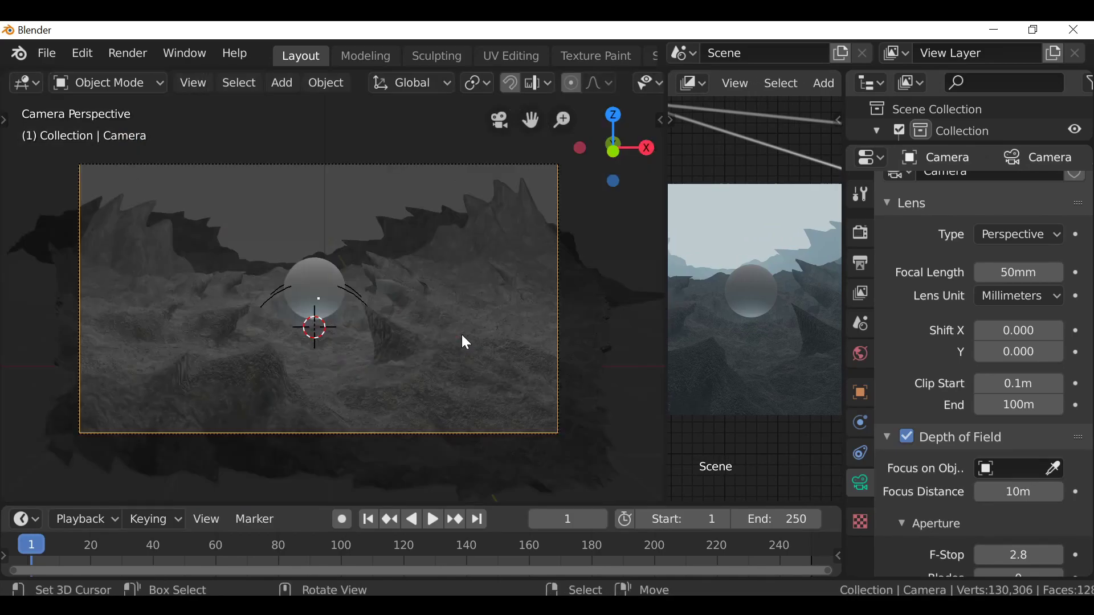
scroll(403, 310, up, 4)
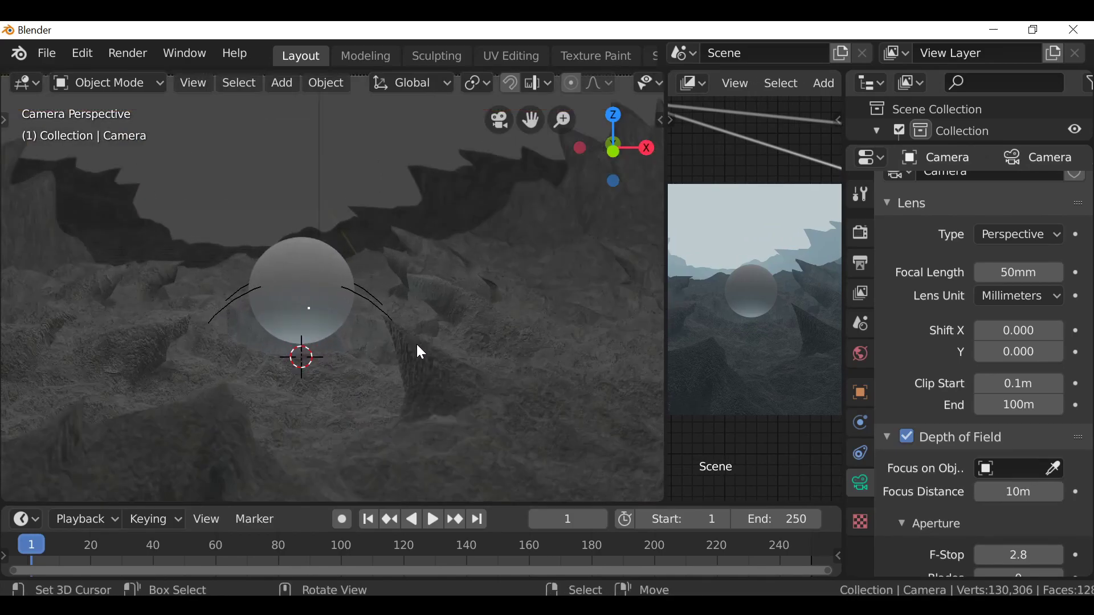
- Set the sphere as the focus object for the camera's depth of field
shift+middle_drag(421, 352, 481, 329)
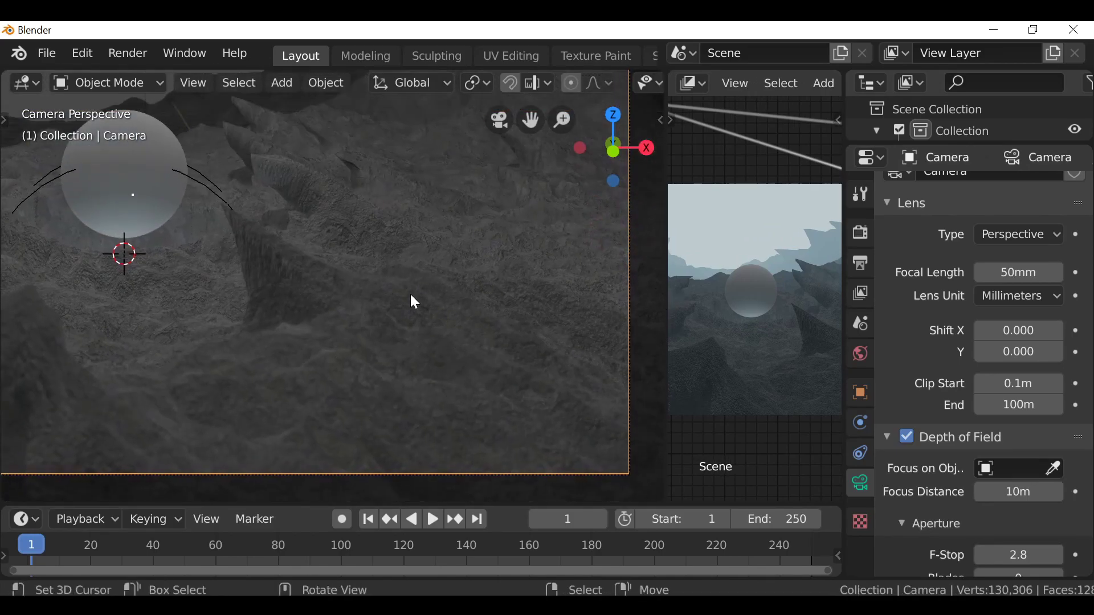
scroll(336, 274, down, 2)
shift+middle_drag(316, 265, 372, 308)
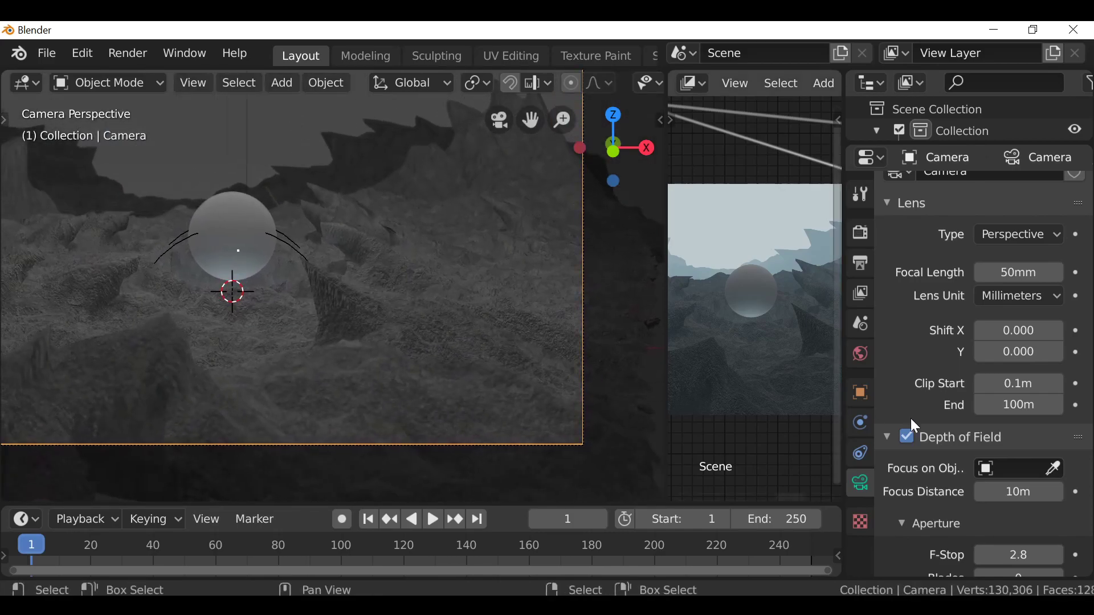
scroll(935, 425, down, 4)
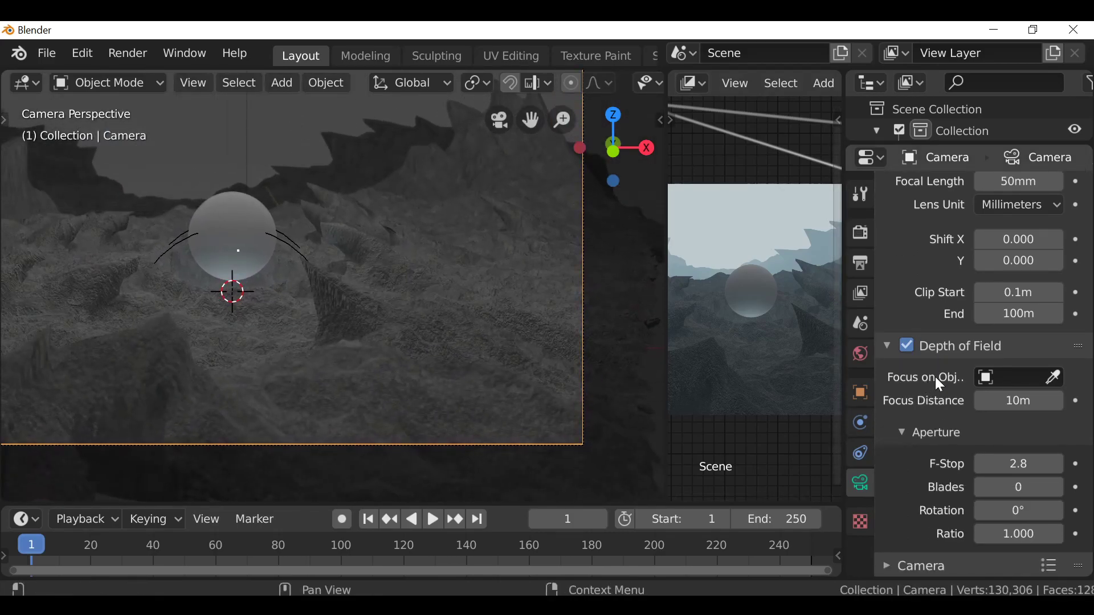
click(1057, 381)
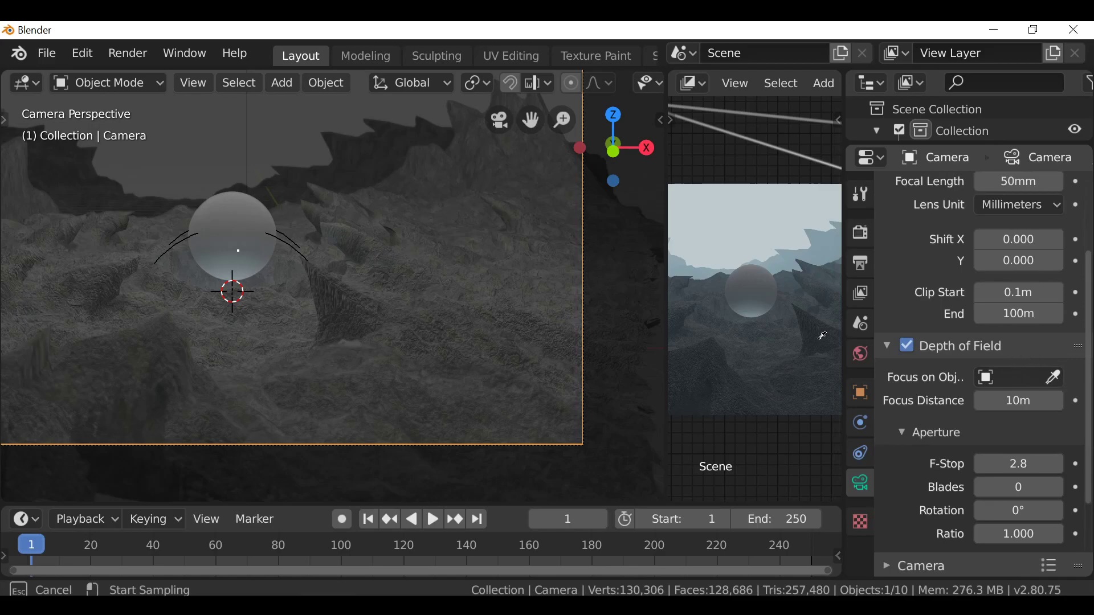
click(226, 221)
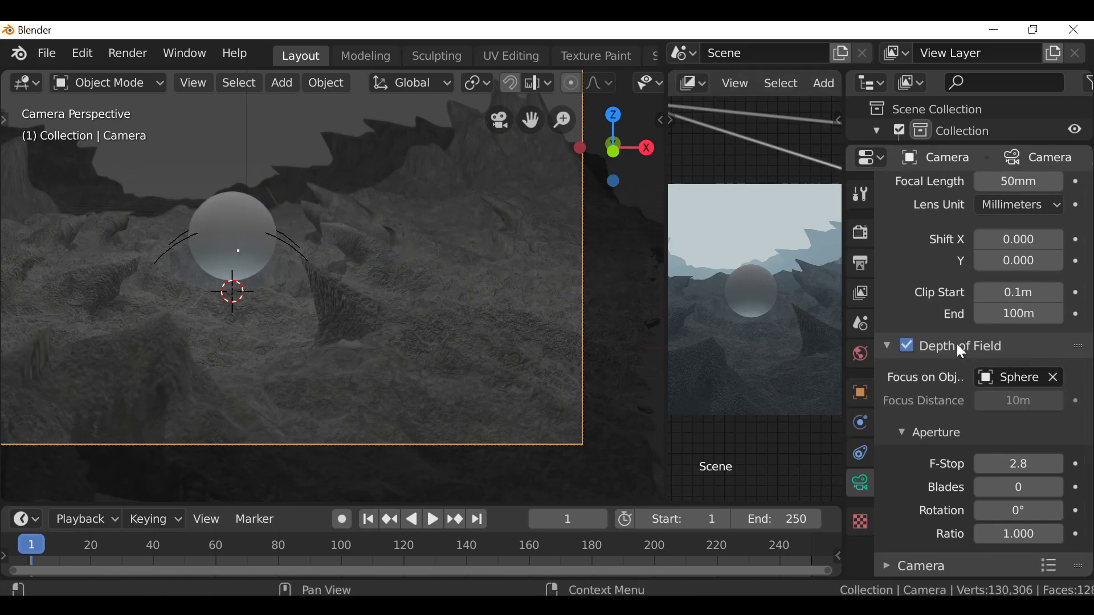
- Lower the camera aperture's F-Stop to 0.2 to compare the blur, and settle on an F-Stop of 1.1
scroll(961, 358, down, 1)
scroll(961, 358, down, 1)
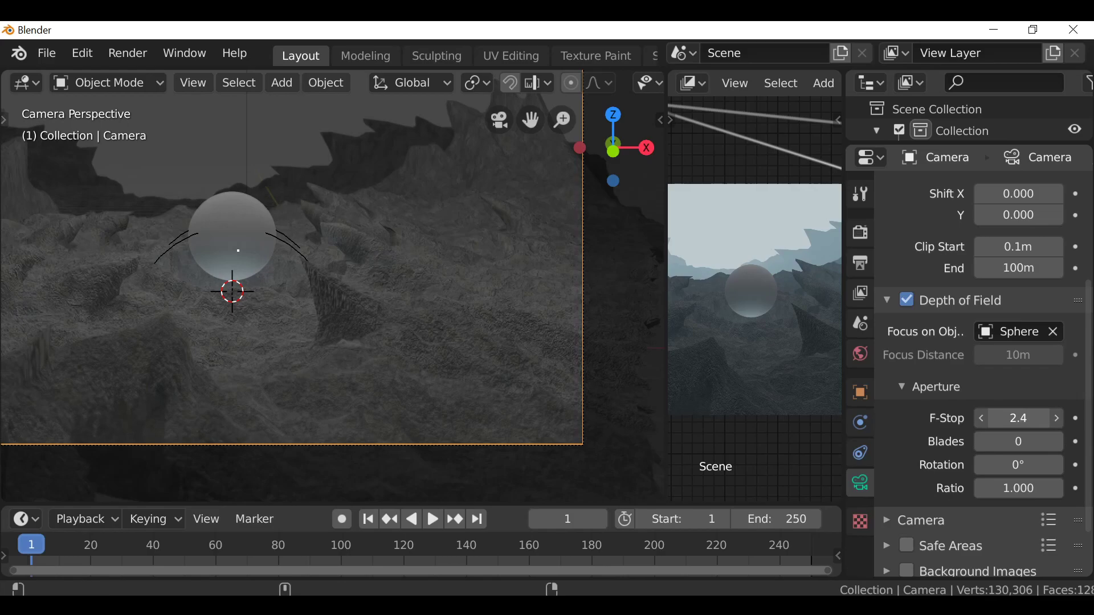
drag(1019, 418, 1008, 418)
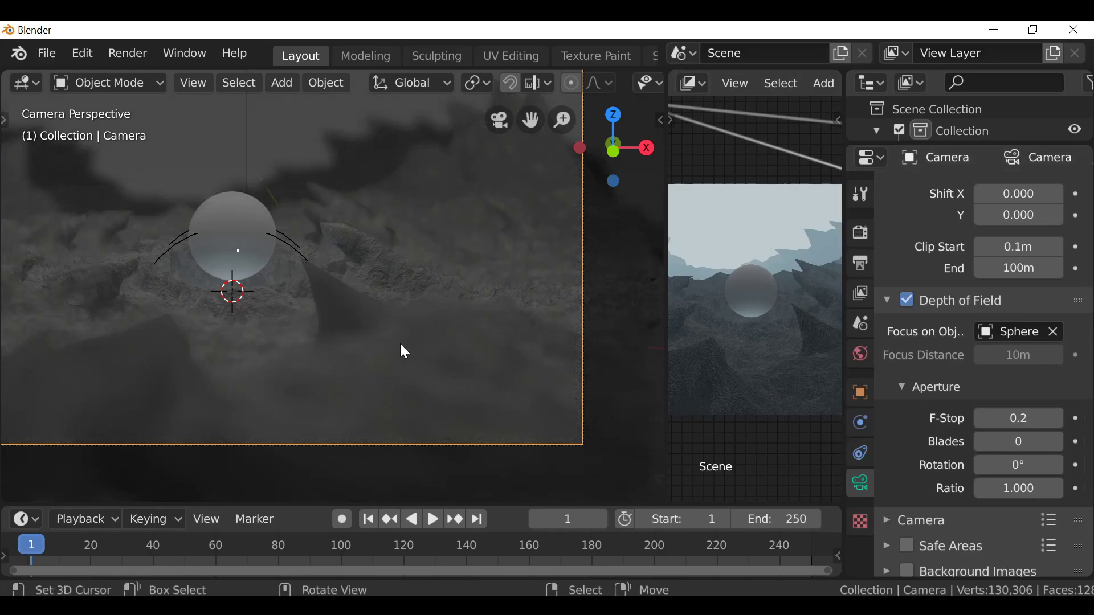
scroll(261, 272, down, 1)
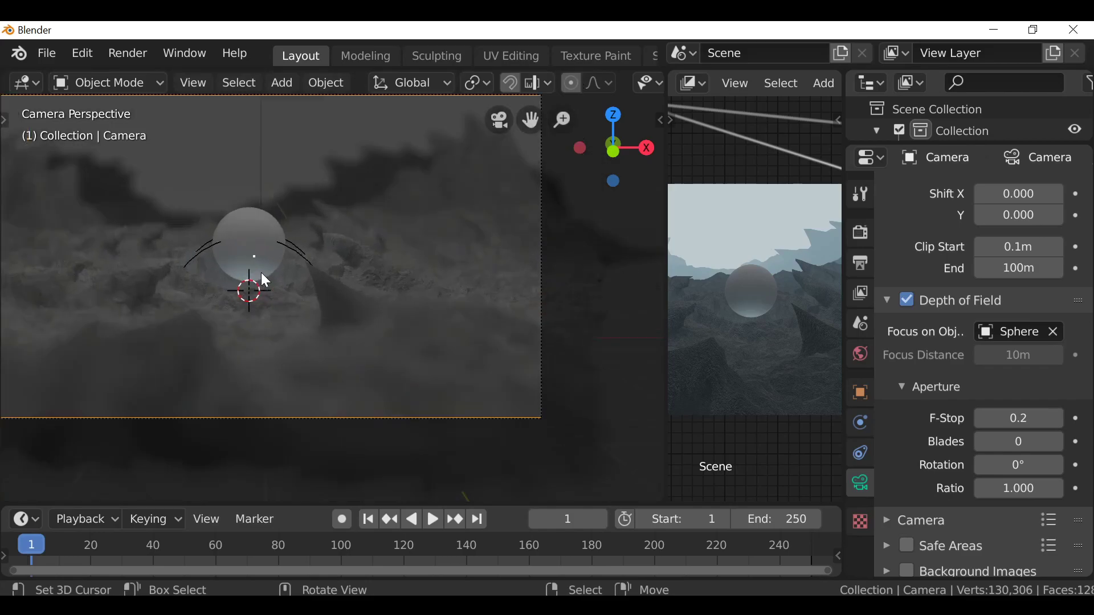
drag(1019, 418, 1037, 418)
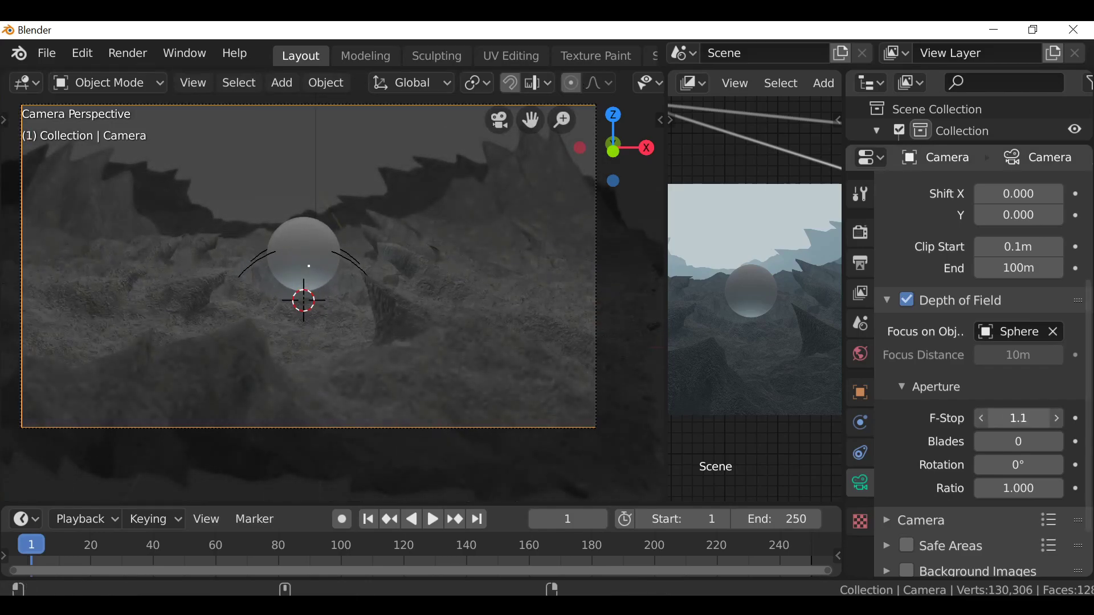
- Enlarge the compositor area, render the current frame, inspect the depth-of-field blur up close, and return to the node tree
drag(668, 302, 213, 308)
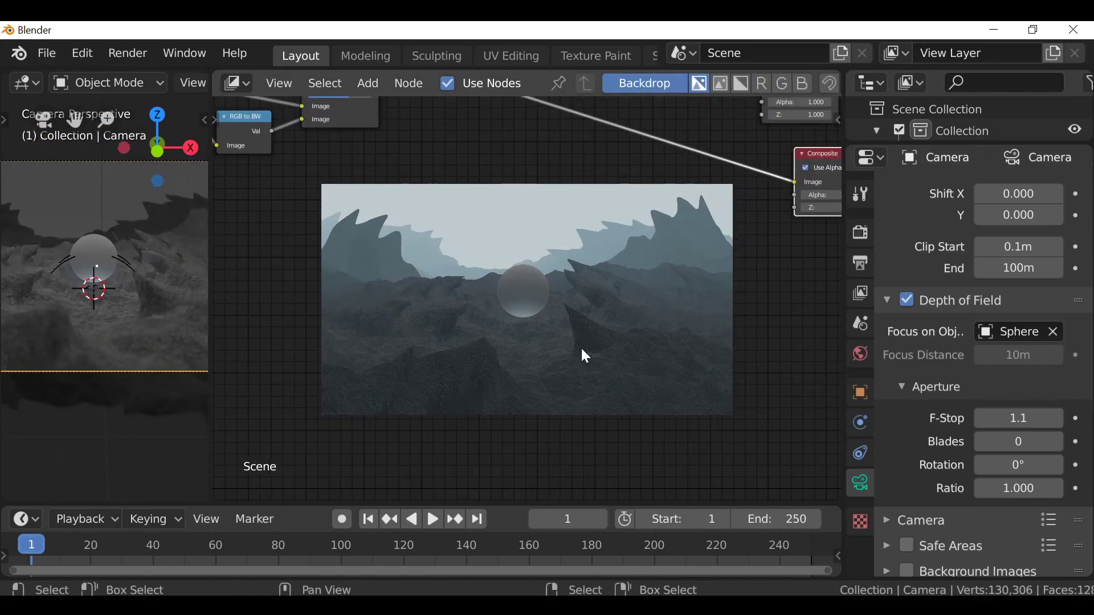
key(F12)
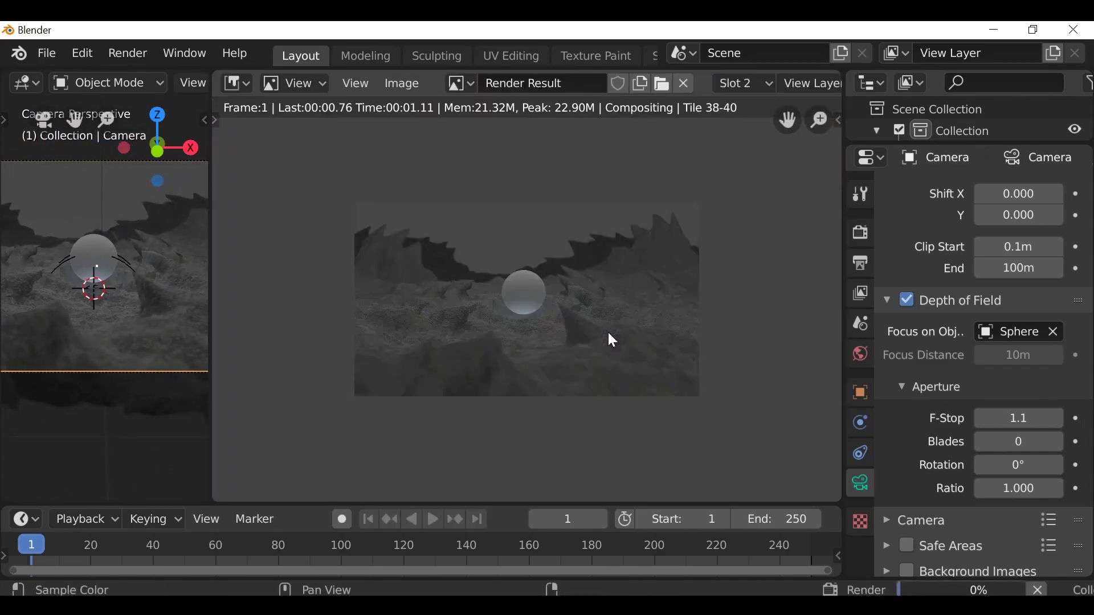
scroll(543, 331, up, 4)
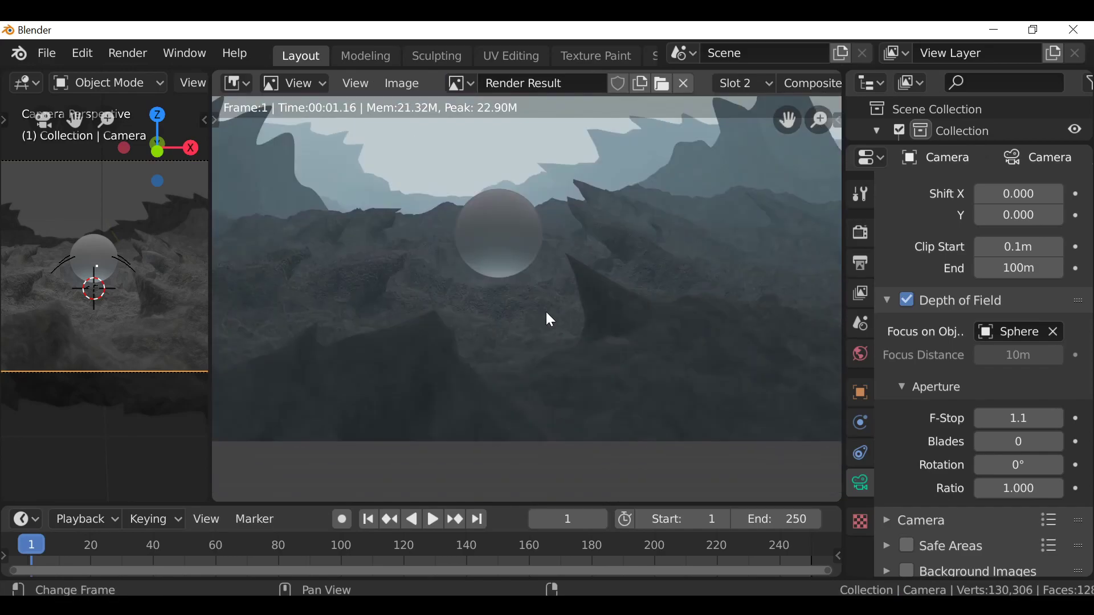
scroll(546, 313, down, 4)
key(Escape)
scroll(526, 298, down, 3)
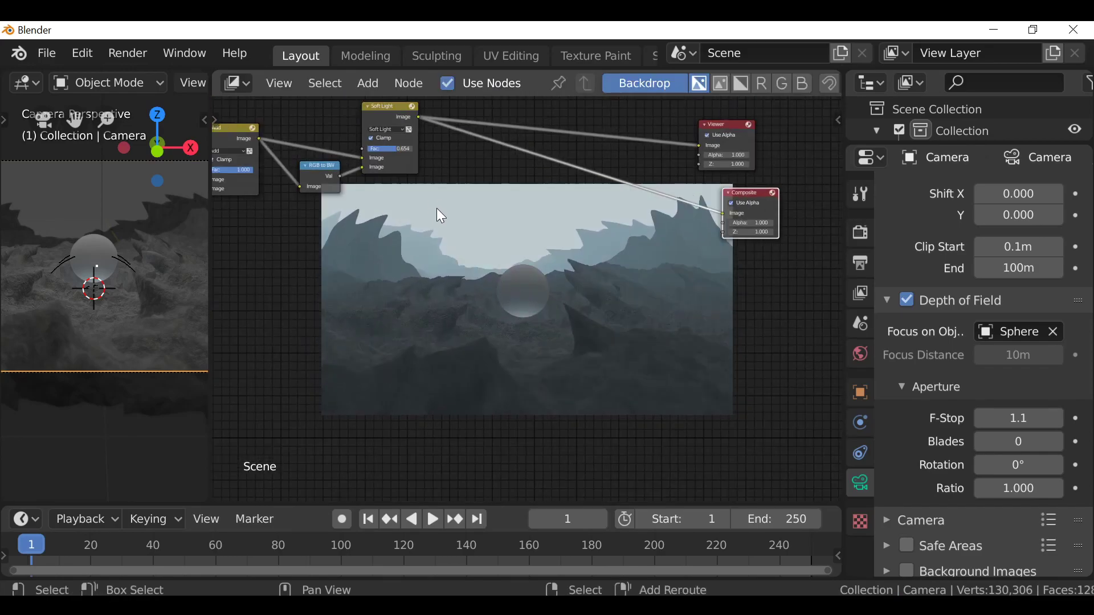
- Make room before the output nodes and insert a Mix node after Soft Light, feeding both the Viewer and Composite nodes
middle_drag(436, 206, 384, 313)
drag(667, 205, 756, 181)
drag(691, 275, 764, 242)
middle_drag(646, 232, 408, 264)
key(shift+a)
mouse_move(377, 241)
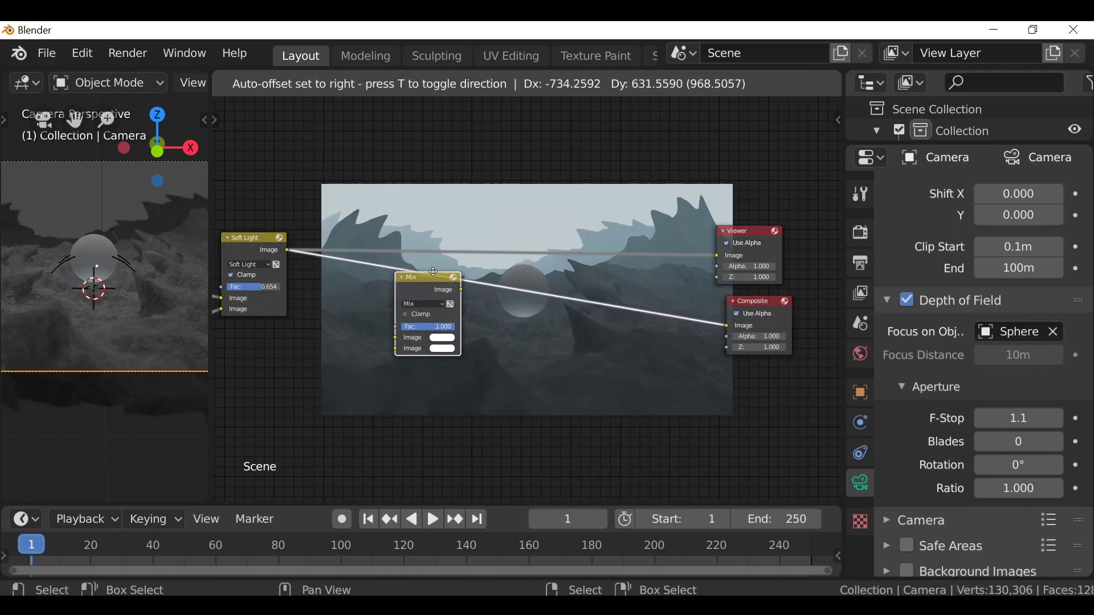
click(394, 231)
ctrl+shift+click(464, 282)
drag(464, 282, 471, 221)
- Add an Image node with the hayden-valley sky picture and link its Image output to the new Mix node's second Image input
key(shift+a)
mouse_move(398, 250)
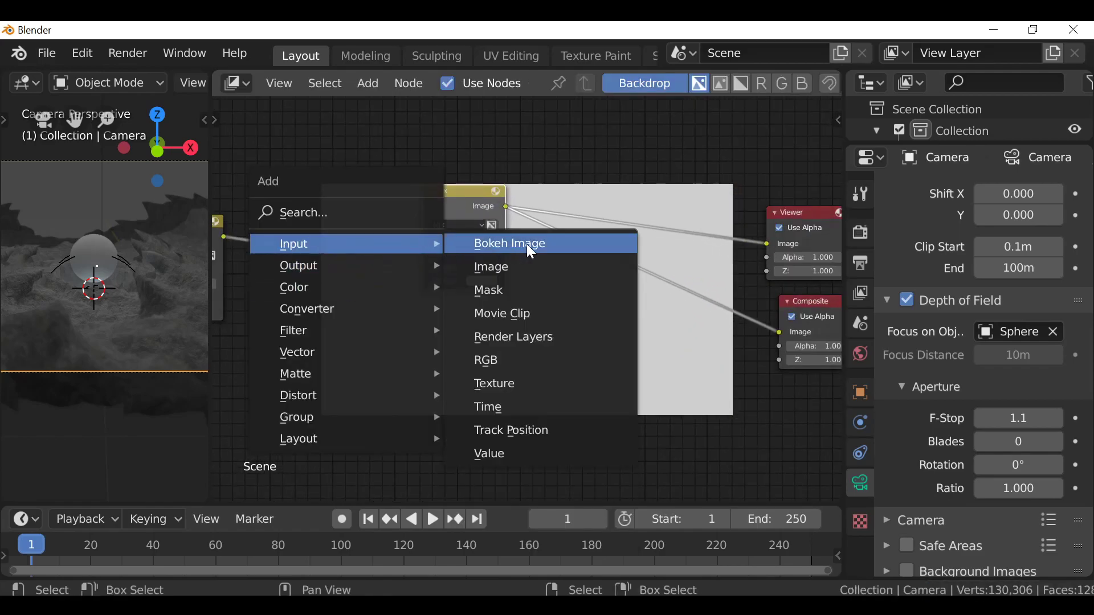
click(504, 272)
click(296, 281)
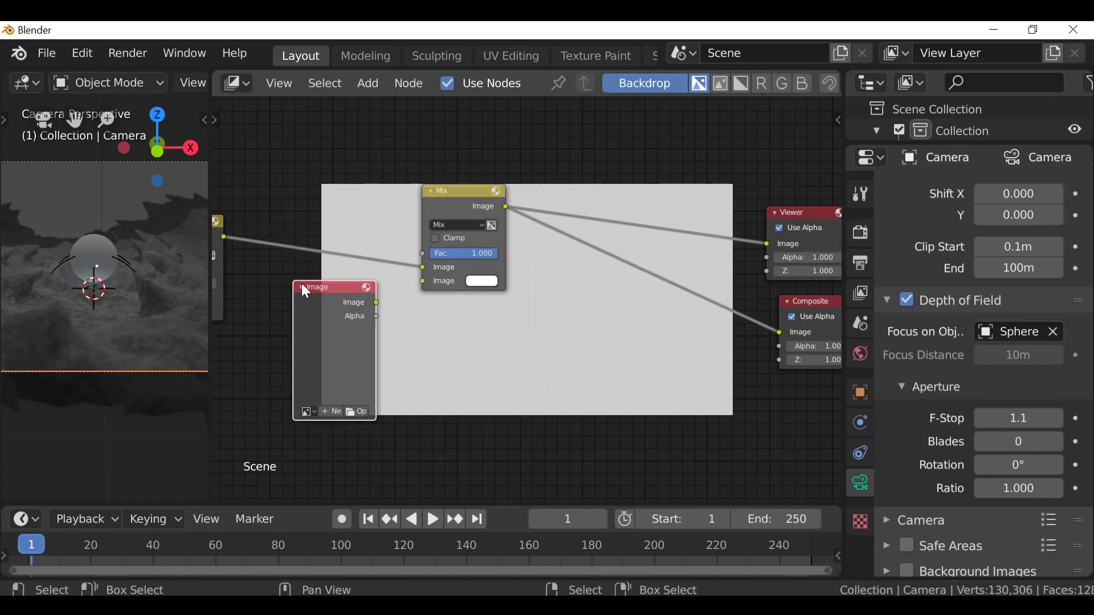
middle_drag(343, 295, 430, 238)
scroll(430, 238, up, 4)
click(415, 374)
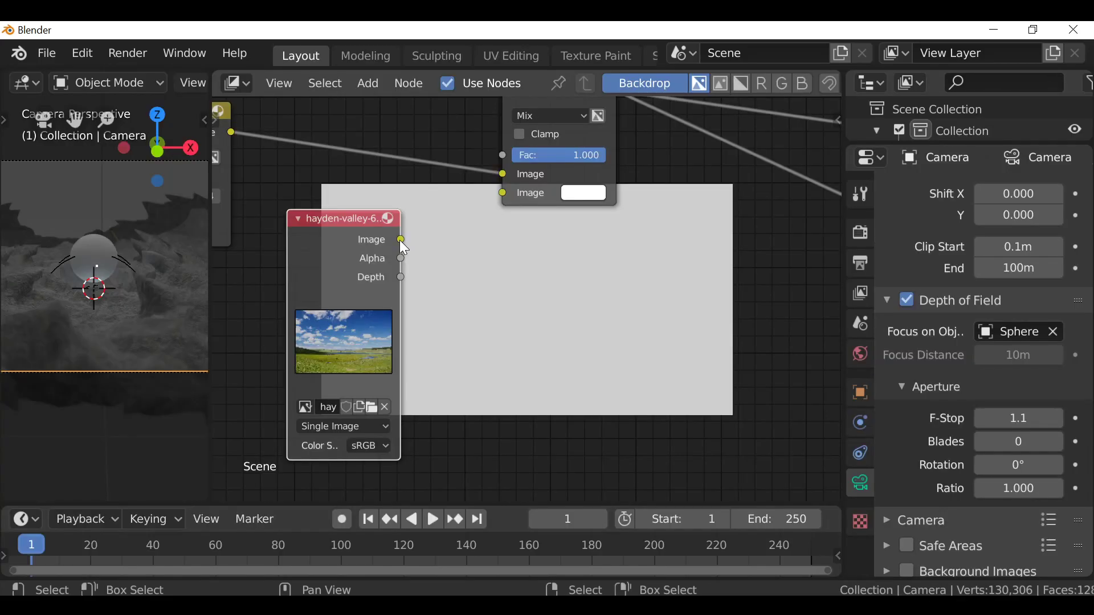
drag(401, 240, 506, 193)
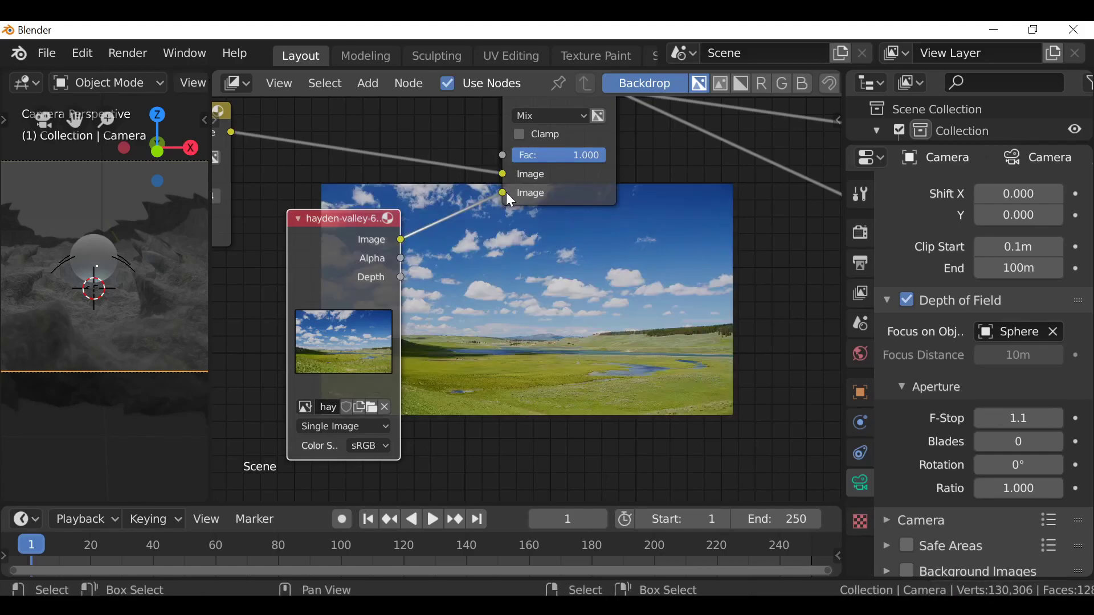
- Insert a Scale node set to Render Size between the sky image and the Mix node, and collapse it
middle_drag(563, 346, 478, 292)
key(shift+a)
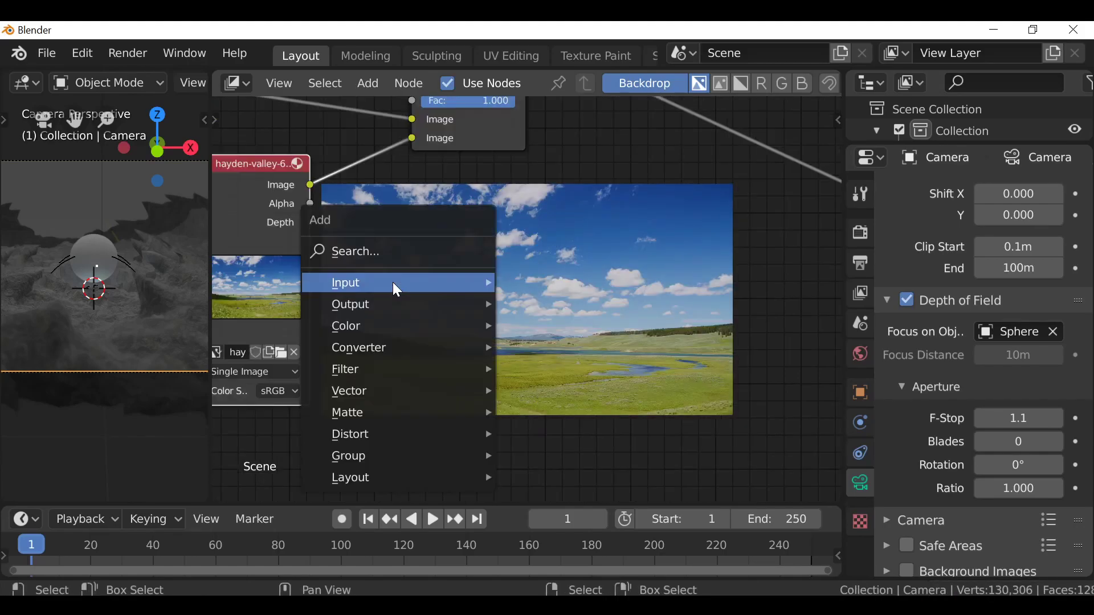
mouse_move(364, 433)
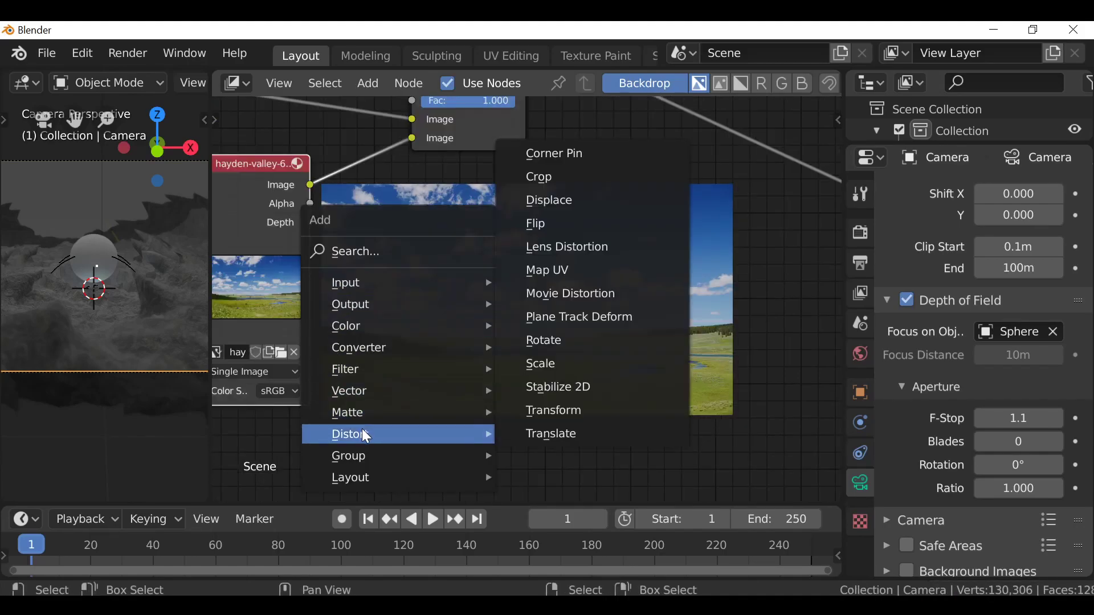
click(530, 364)
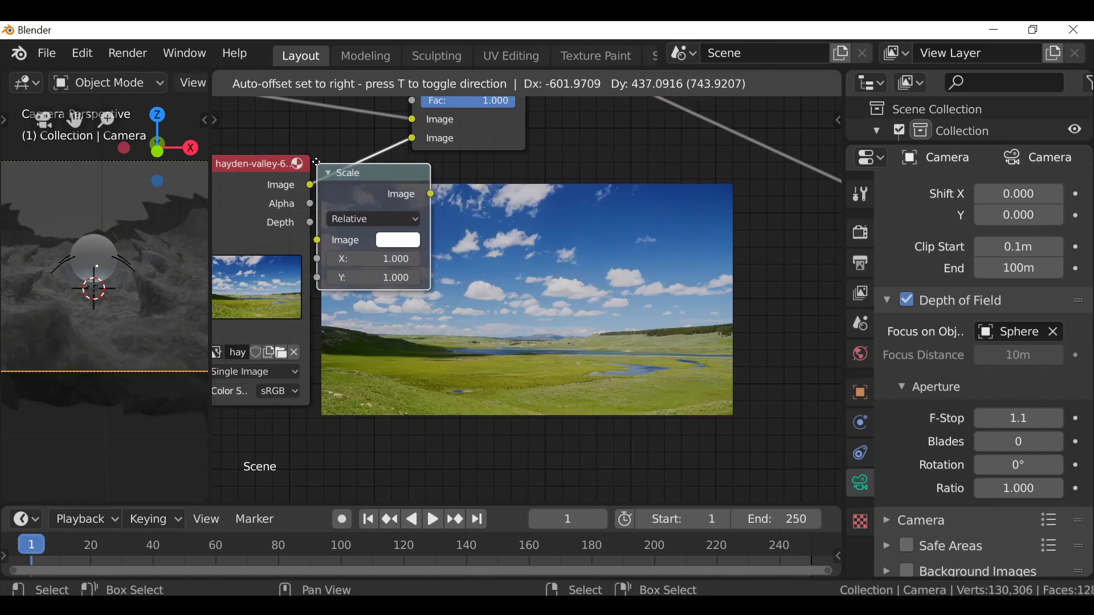
click(317, 160)
click(433, 211)
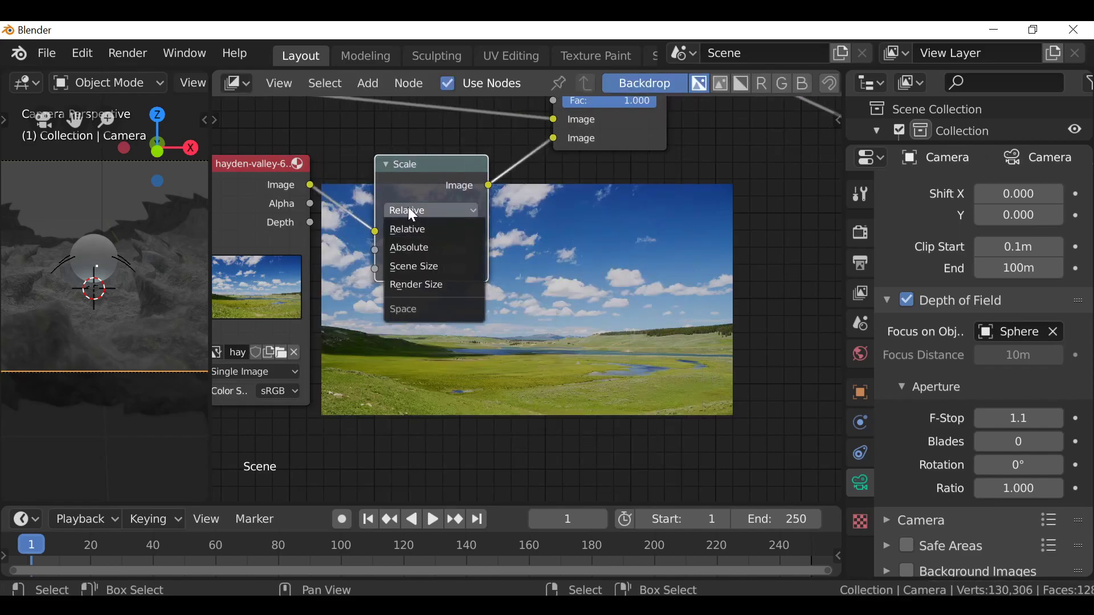
click(426, 283)
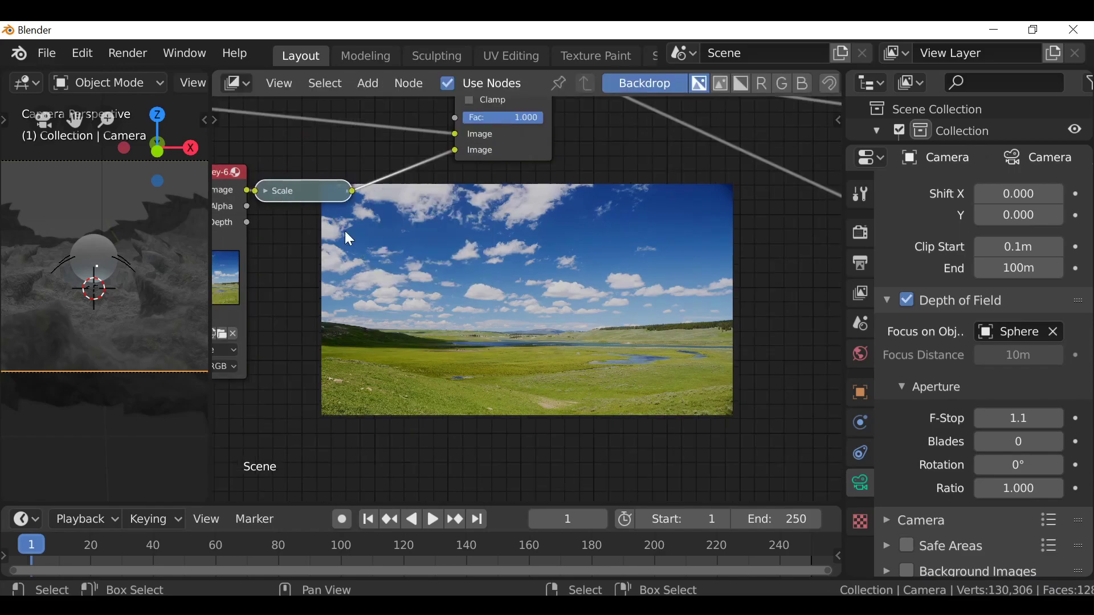
middle_drag(445, 280, 365, 301)
middle_drag(430, 289, 487, 291)
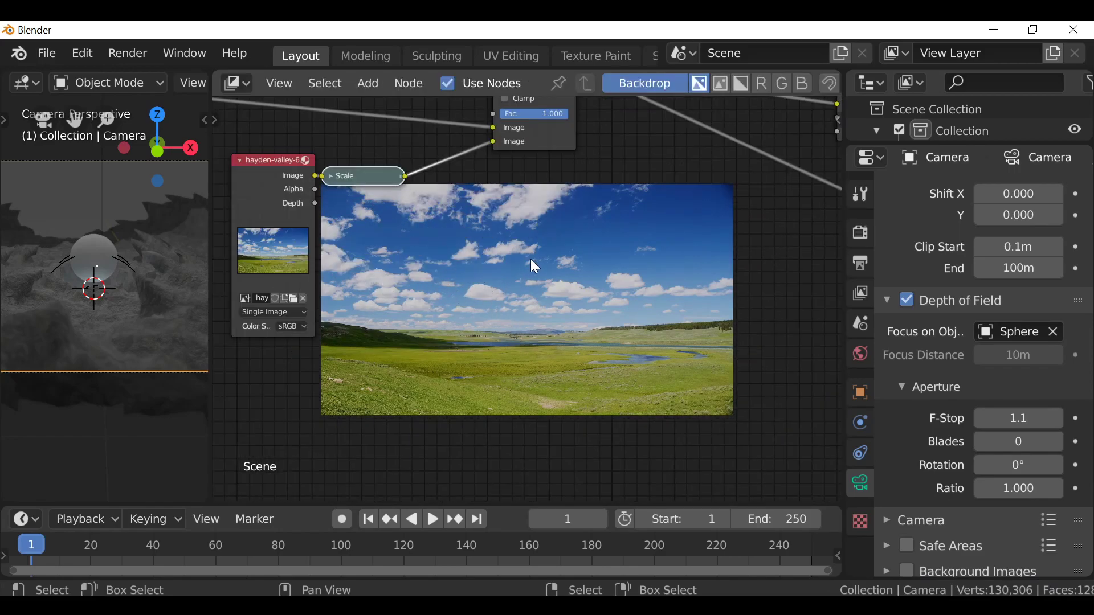
- Tidy the nodes at the start of the tree and preview the Render Layers node's Mist output in the backdrop
scroll(437, 263, down, 6)
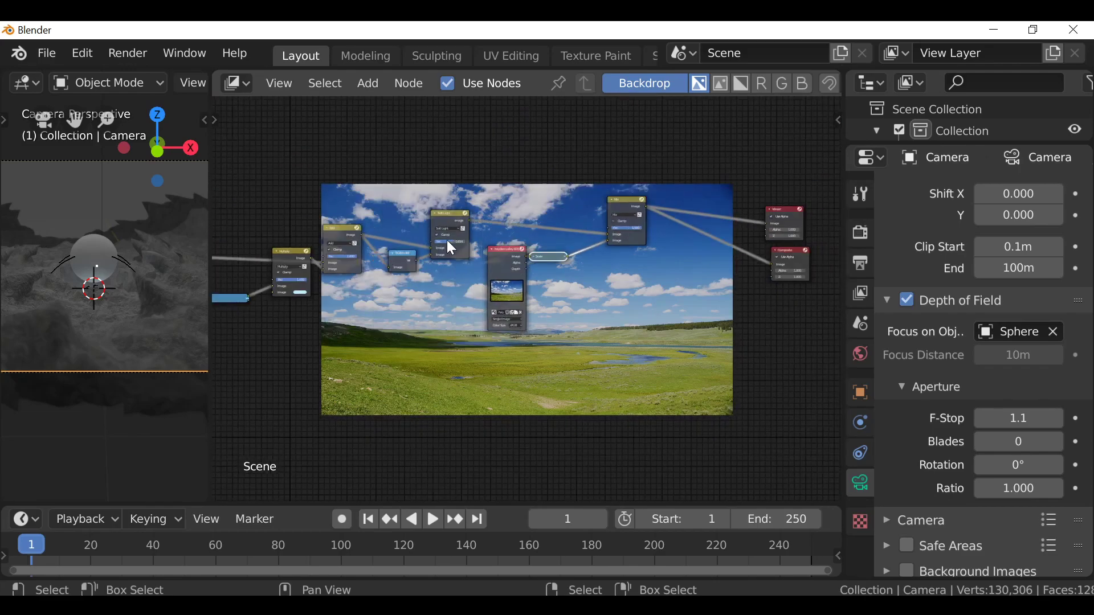
drag(267, 254, 251, 226)
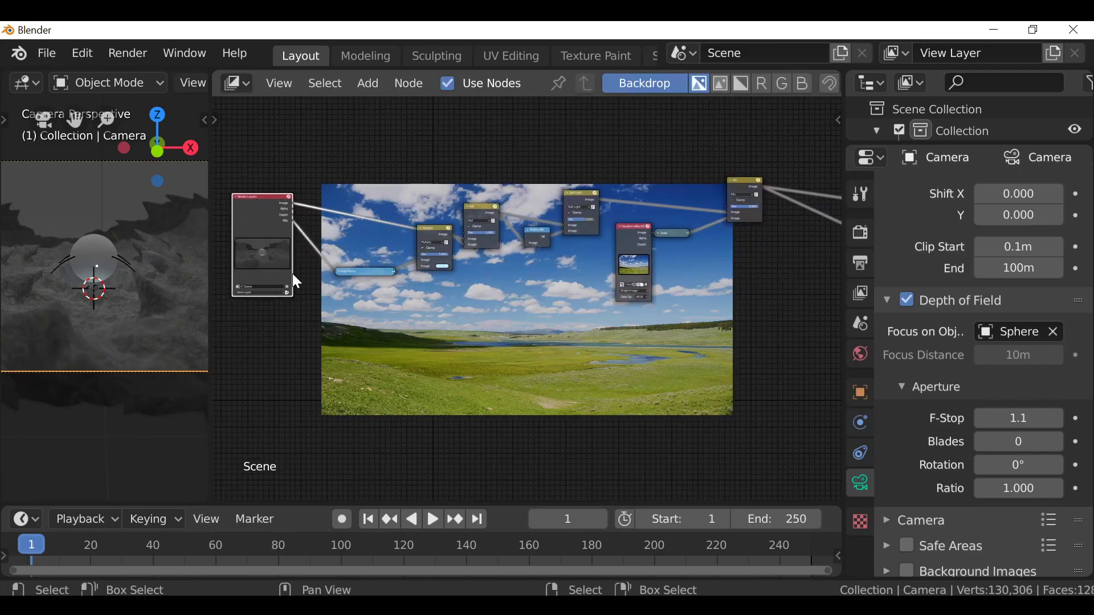
scroll(322, 285, up, 1)
middle_drag(320, 278, 384, 282)
drag(371, 270, 362, 265)
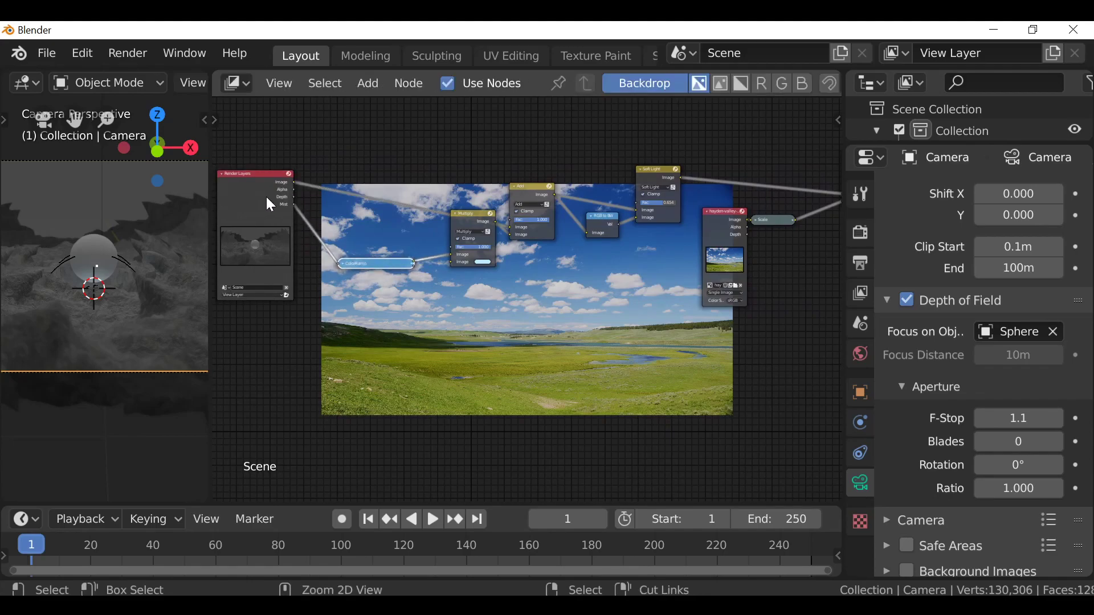
ctrl+shift+click(267, 198)
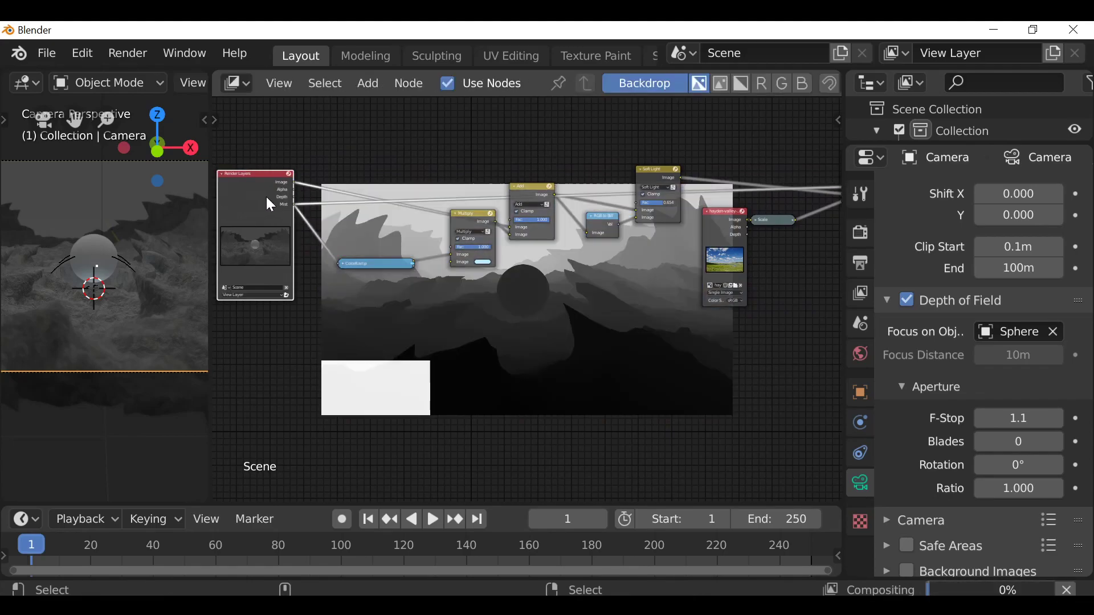
middle_drag(457, 253, 327, 189)
middle_drag(441, 289, 435, 255)
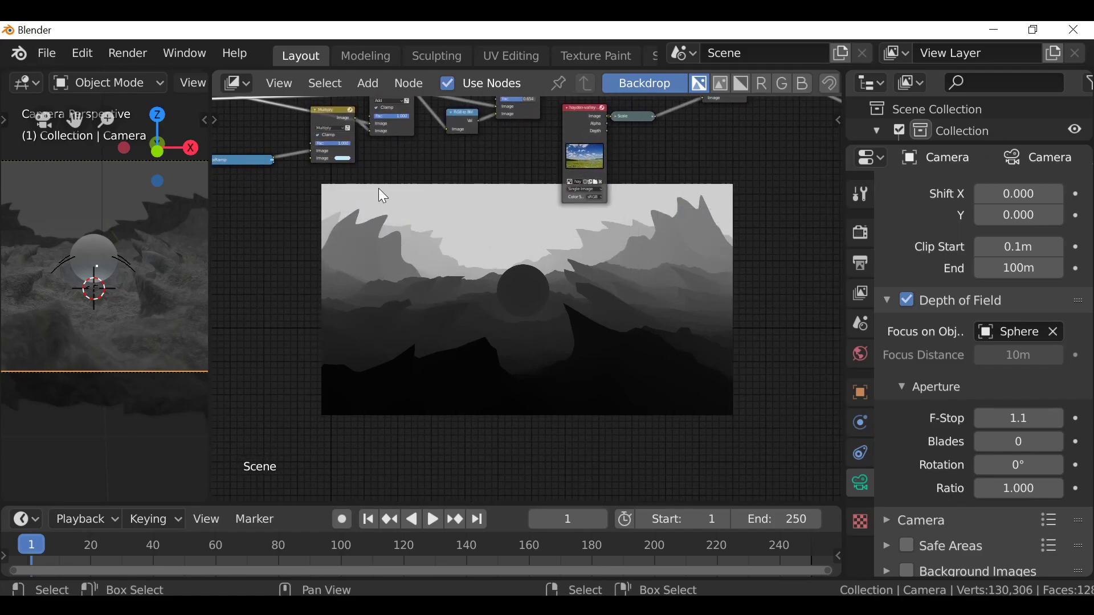
- Add a second ColorRamp node on the link from the Mist output to the Viewer and place it above the other nodes
middle_drag(360, 229, 395, 303)
key(shift+a)
mouse_move(408, 315)
mouse_move(381, 226)
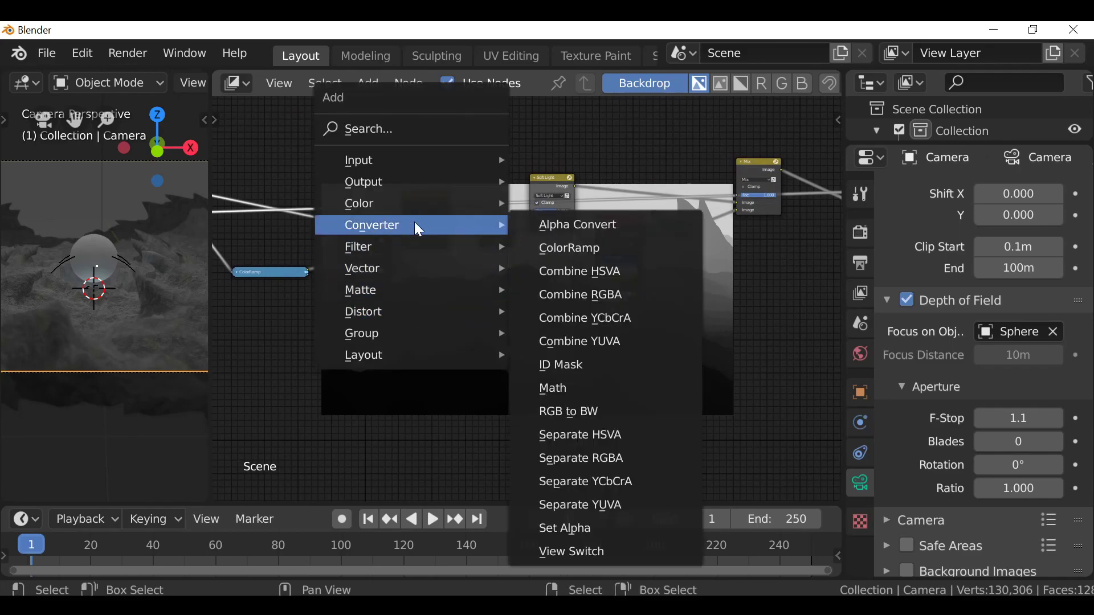
click(577, 248)
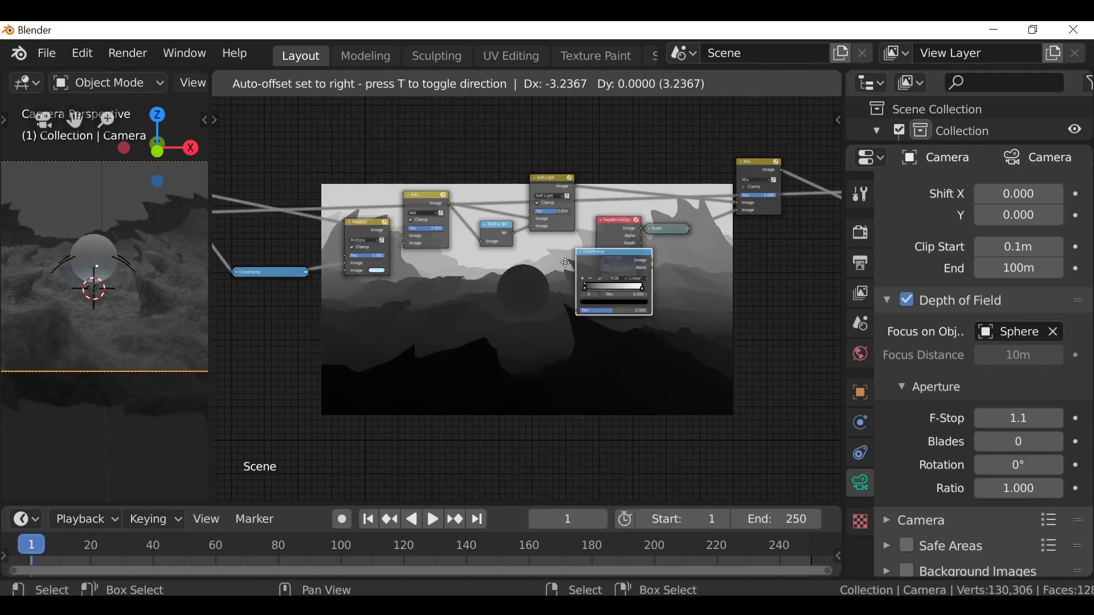
click(287, 158)
drag(374, 197, 394, 109)
scroll(301, 217, down, 2)
drag(432, 173, 579, 129)
scroll(433, 204, up, 1)
middle_drag(579, 129, 445, 289)
scroll(438, 213, up, 2)
scroll(411, 268, up, 2)
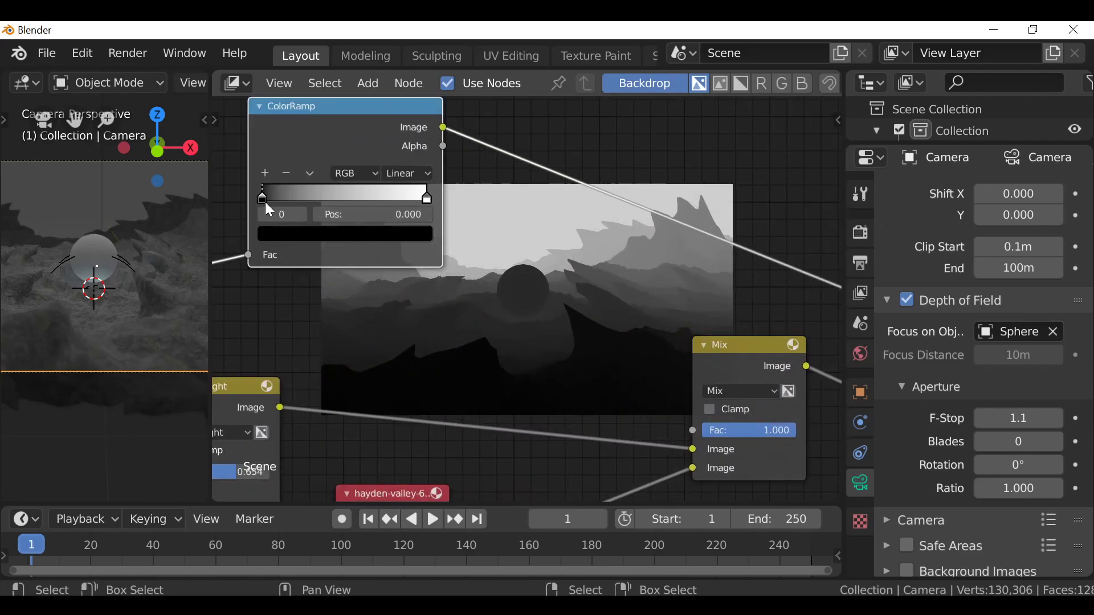
- Move the new ColorRamp's black stop to position 0.914 to isolate the sky as a mask
drag(265, 199, 414, 195)
scroll(590, 274, down, 2)
middle_drag(590, 274, 600, 308)
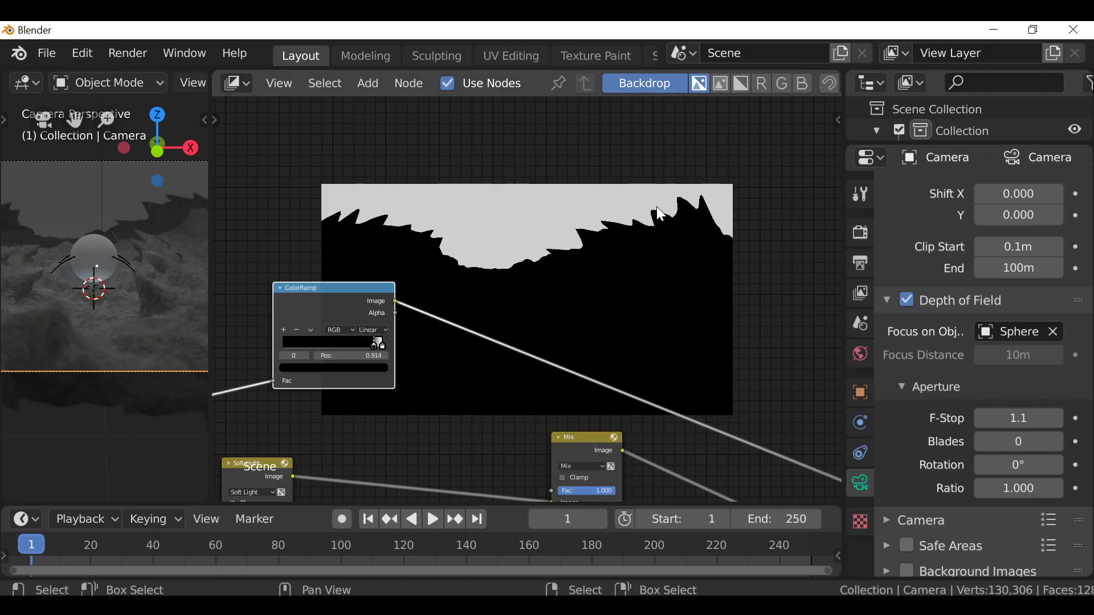
- Set the scene's color management View Transform to Standard so the mask's white is pure
click(861, 233)
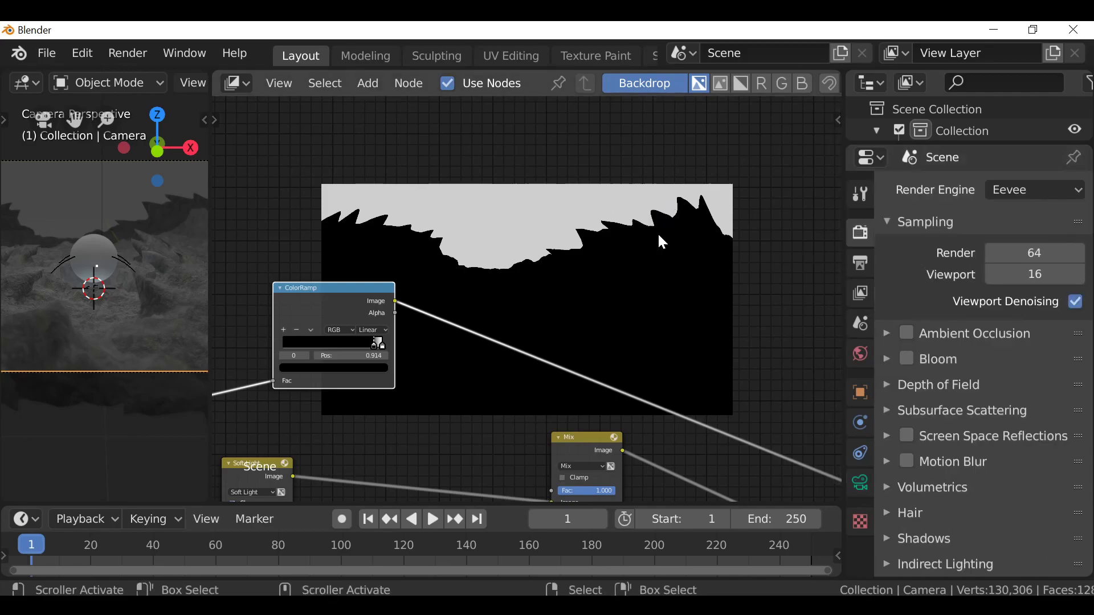
click(862, 264)
ctrl+scroll(865, 279, up, 1)
click(867, 292)
click(862, 320)
click(867, 293)
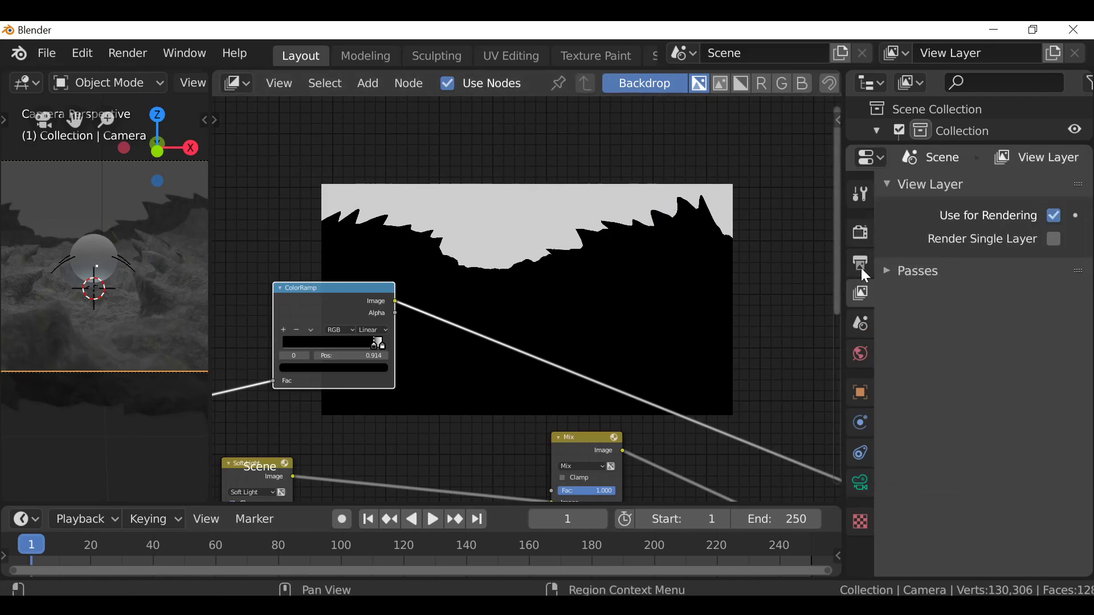
click(860, 266)
scroll(894, 234, down, 1)
scroll(905, 254, up, 1)
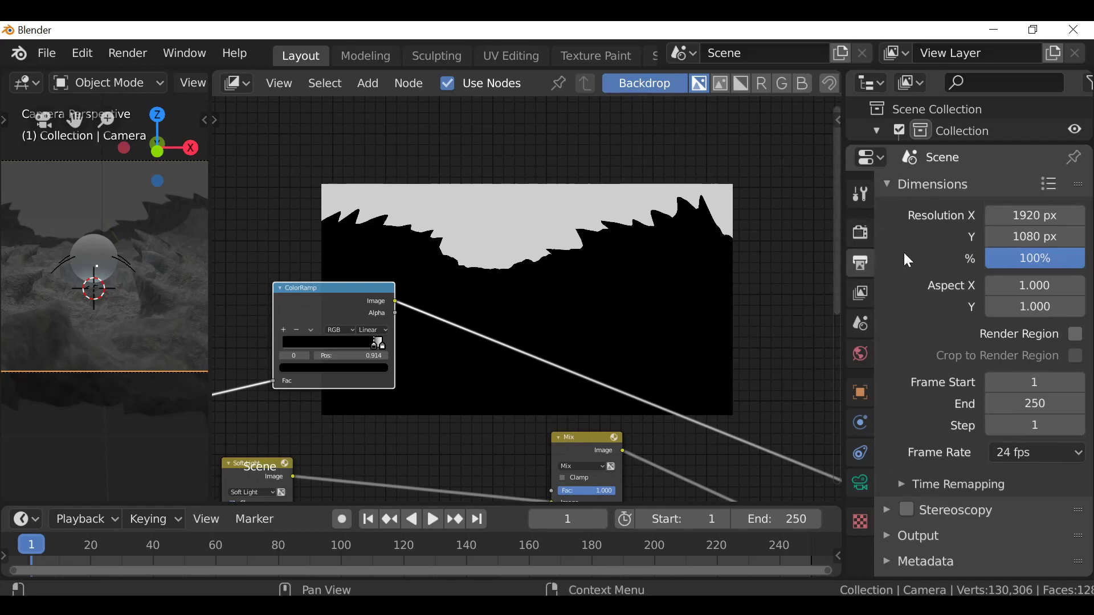
click(861, 234)
scroll(937, 330, down, 3)
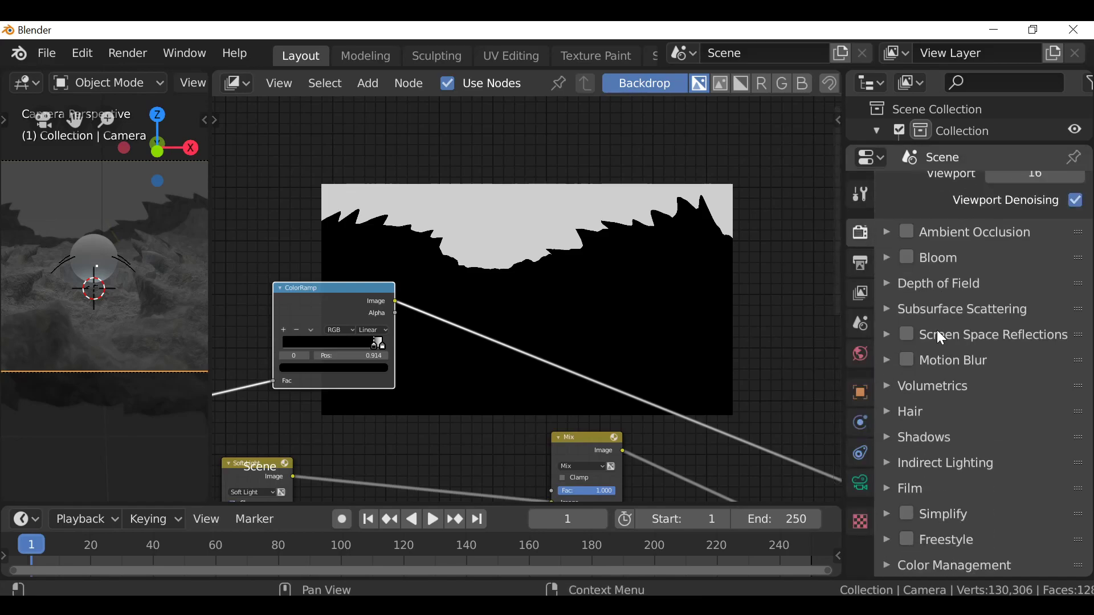
click(923, 567)
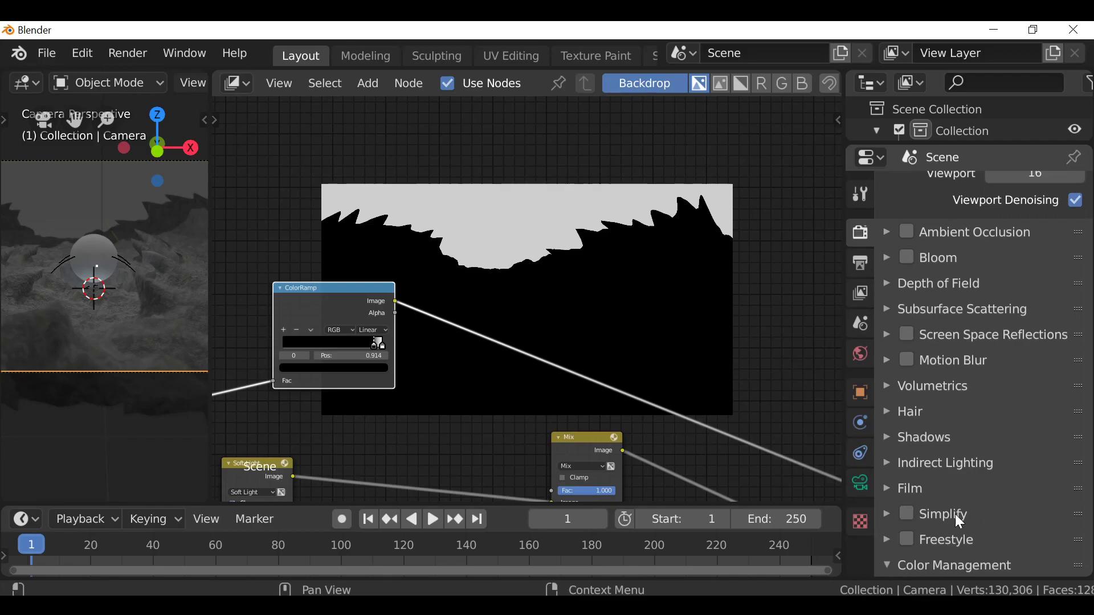
scroll(958, 510, down, 5)
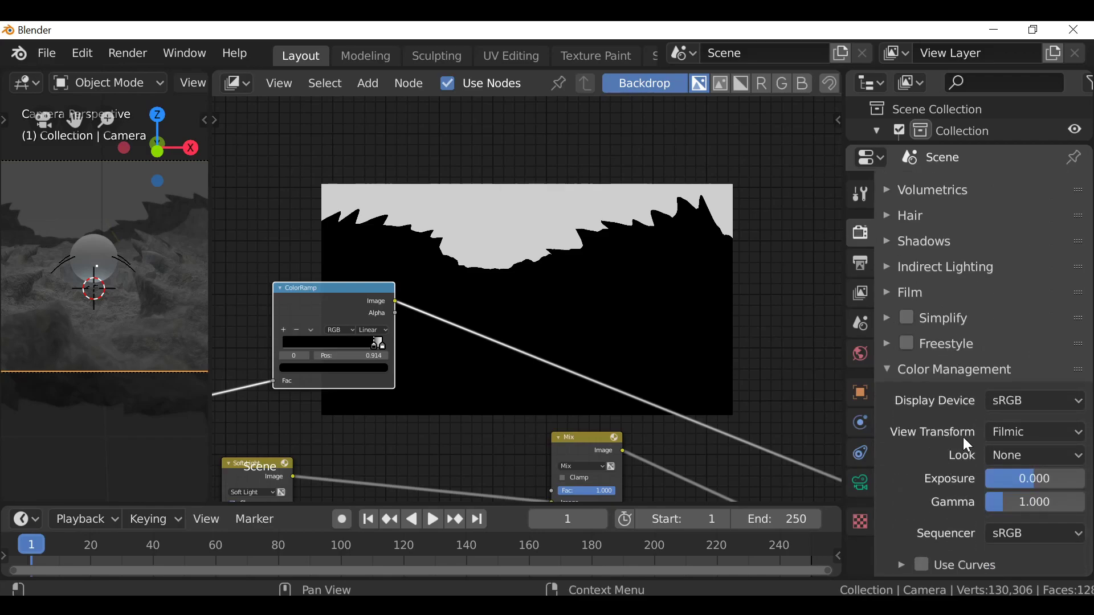
click(1026, 432)
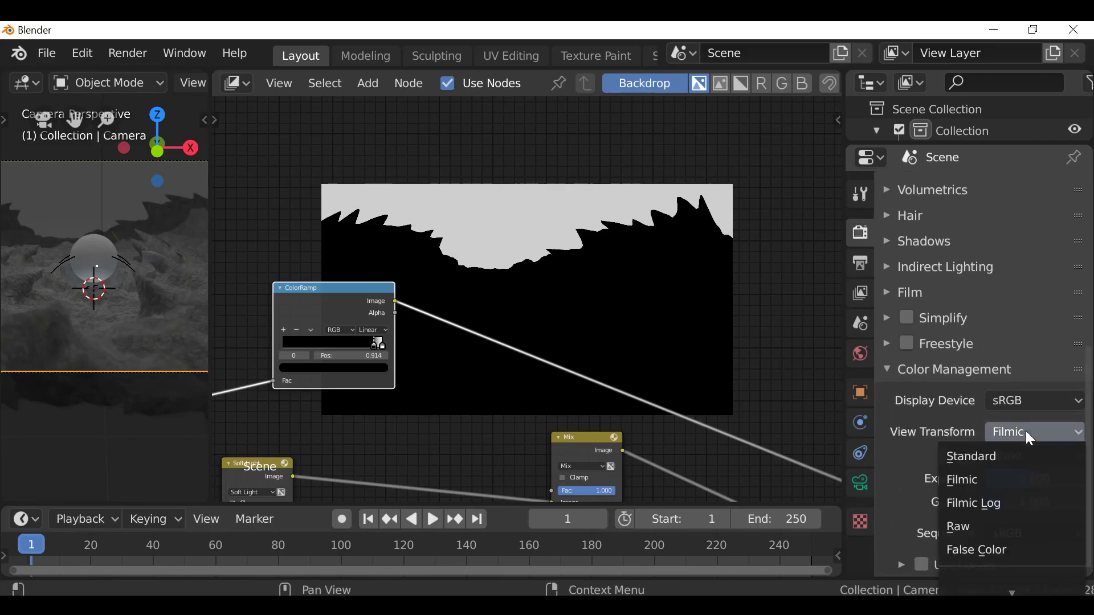
click(991, 455)
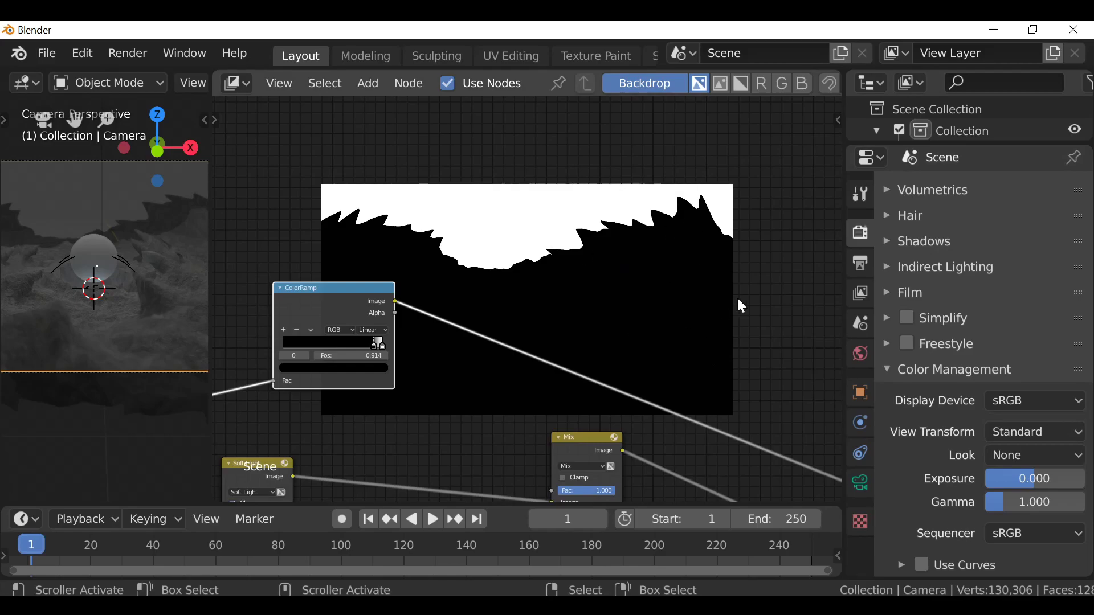
- Link the Mix node's output to the Viewer and the mask ColorRamp's Image output to the Mix node's Fac input
key(Home)
drag(536, 300, 728, 328)
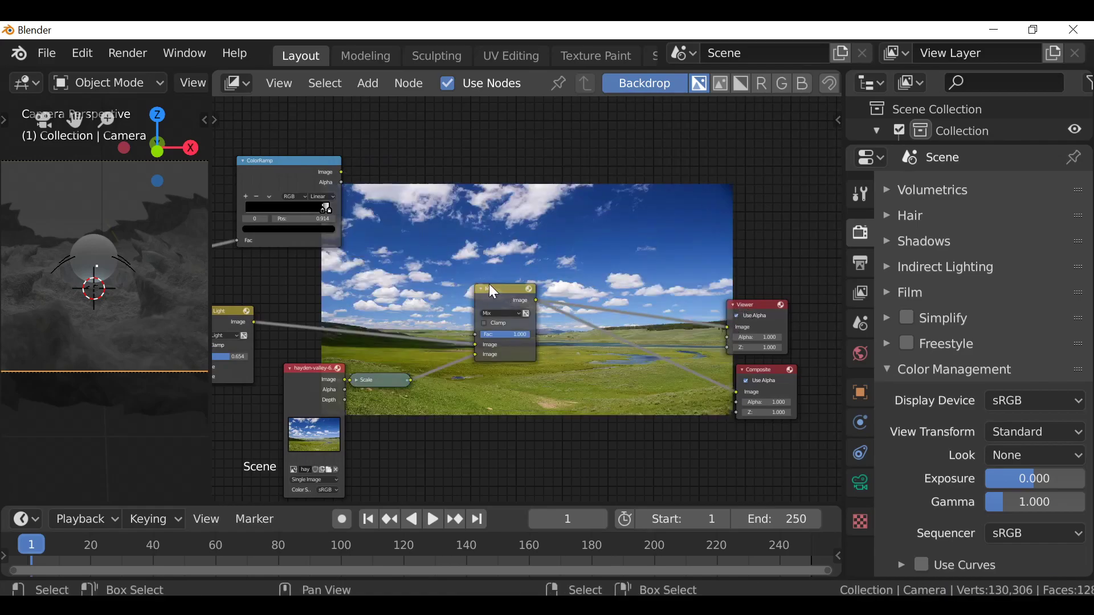
middle_drag(491, 285, 668, 287)
scroll(668, 288, up, 2)
middle_drag(511, 187, 416, 153)
scroll(449, 139, up, 1)
drag(407, 124, 604, 365)
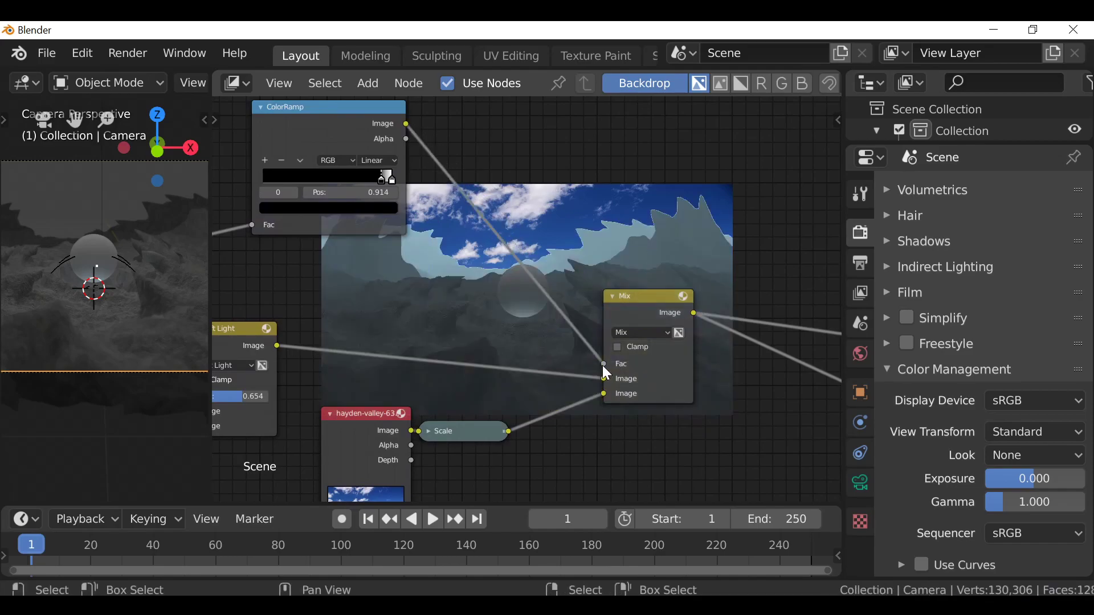
- Toggle muting on the Mix node to compare the composite, and move the node closer to the Viewer and Composite nodes
scroll(538, 296, down, 2)
click(527, 320)
key(m)
middle_drag(446, 238, 382, 292)
key(m)
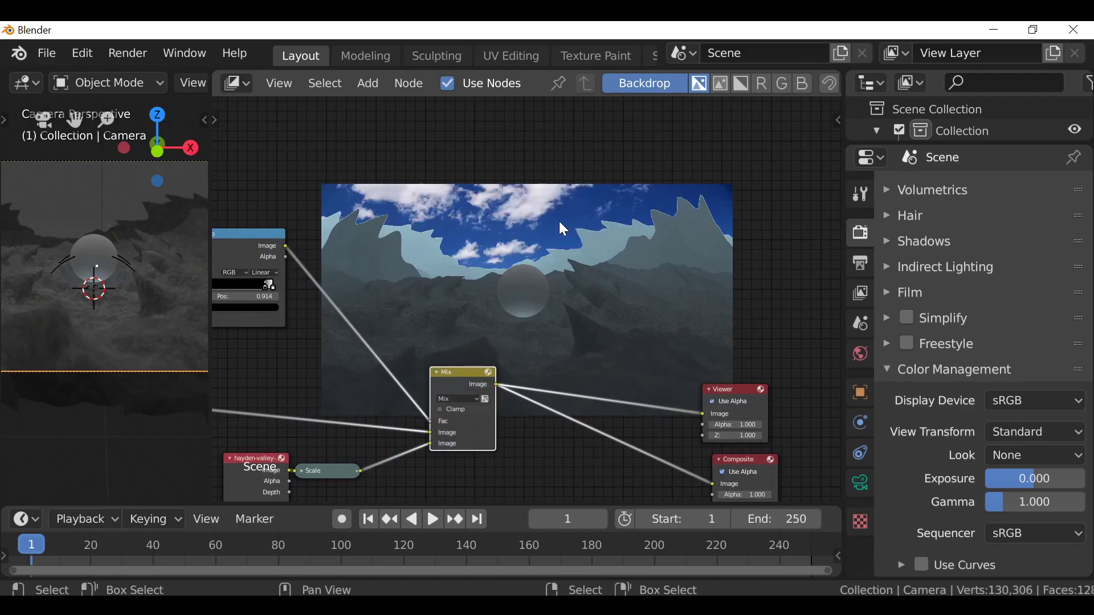
drag(478, 369, 563, 335)
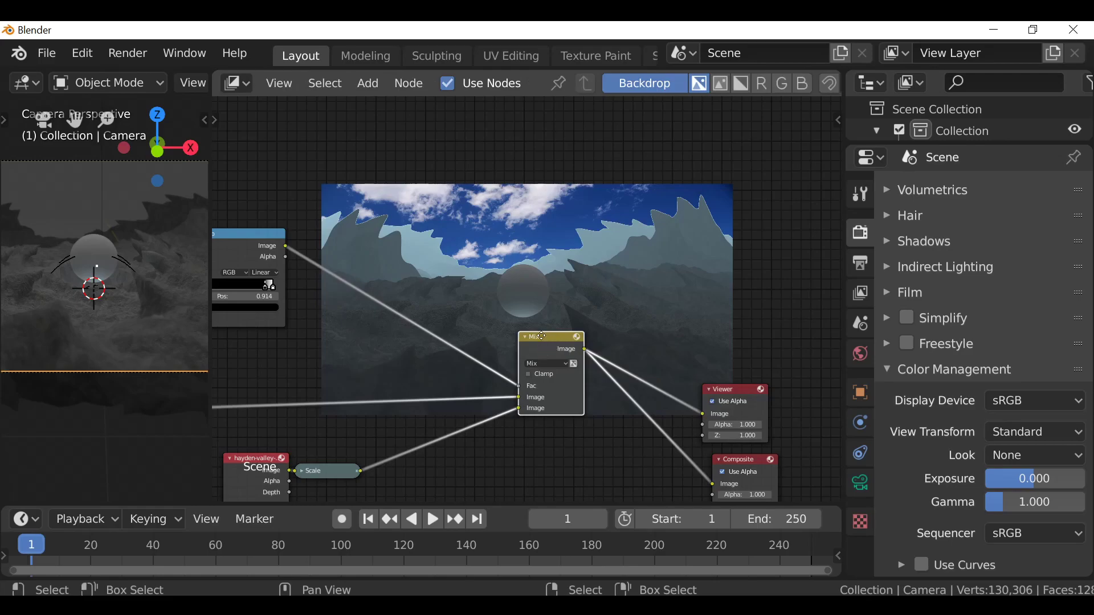
- Insert a Hue Saturation Value node on the link between the sky's Scale node and the Mix node
middle_drag(554, 372, 554, 259)
scroll(554, 258, up, 1)
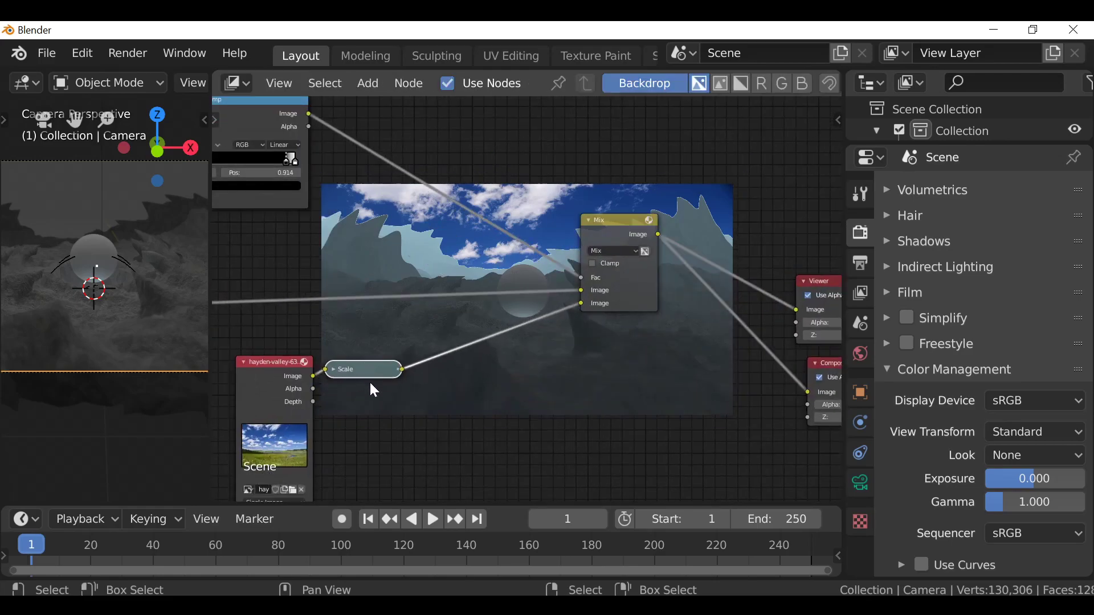
scroll(399, 379, up, 1)
middle_drag(460, 424, 456, 321)
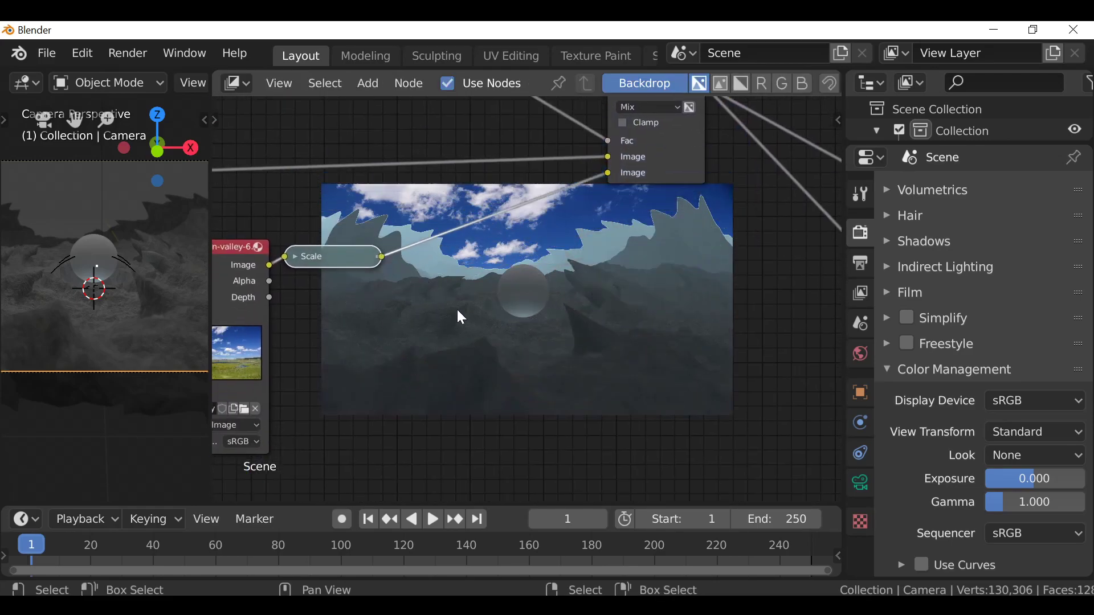
key(shift+a)
mouse_move(440, 238)
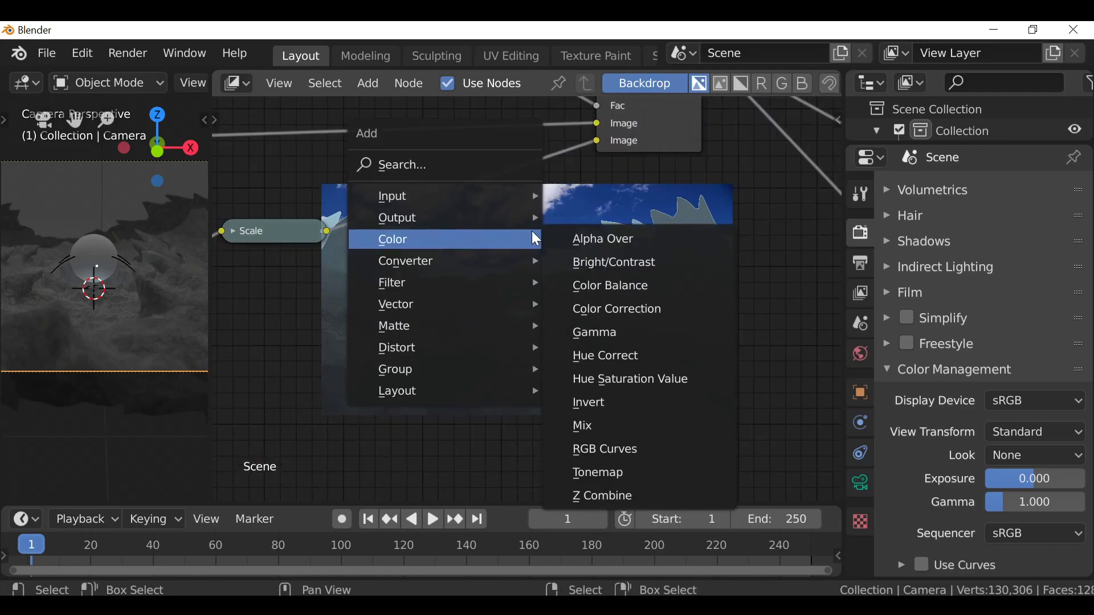
click(630, 389)
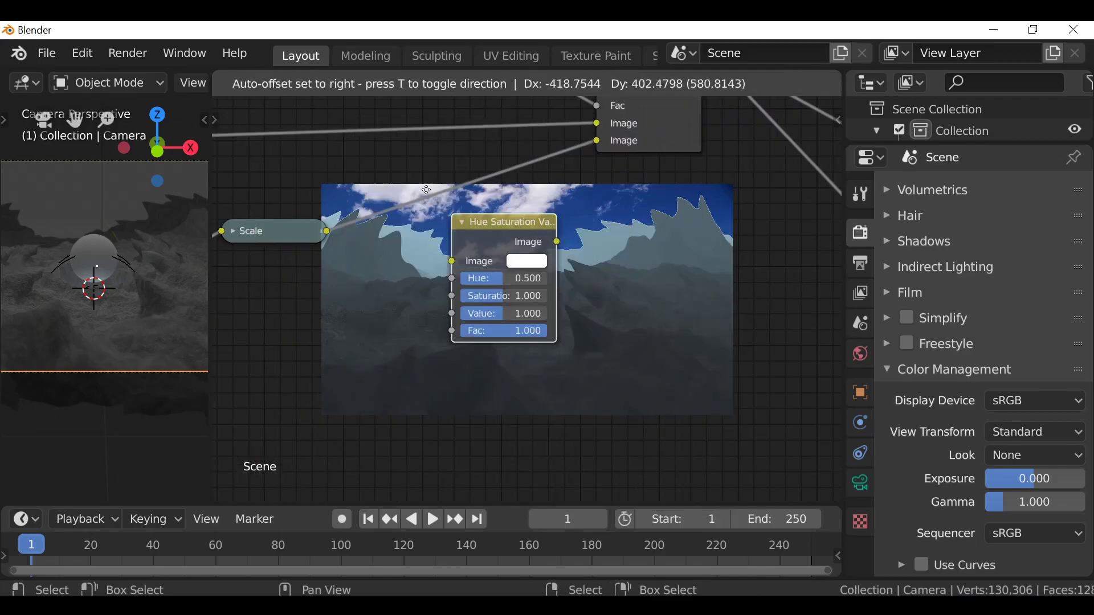
click(402, 196)
- Lower the sky's saturation in the Hue Saturation Value node, then collapse and reposition the node
drag(414, 238, 395, 238)
click(362, 144)
drag(396, 144, 363, 178)
- Insert an RGB Curves node between the Hue Saturation Value node and the Mix node
key(shift+a)
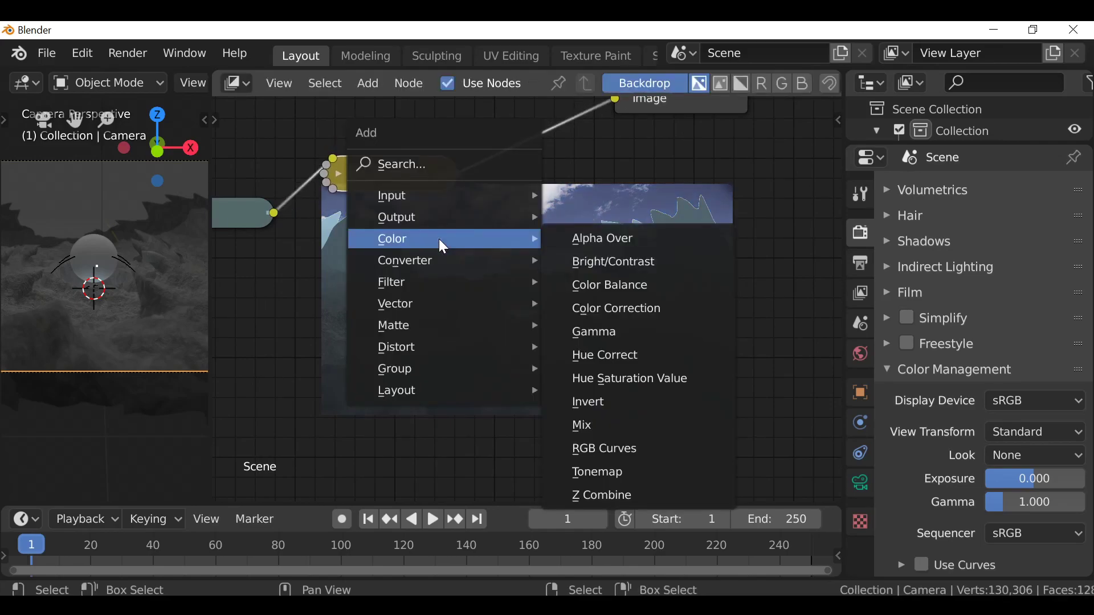
click(604, 449)
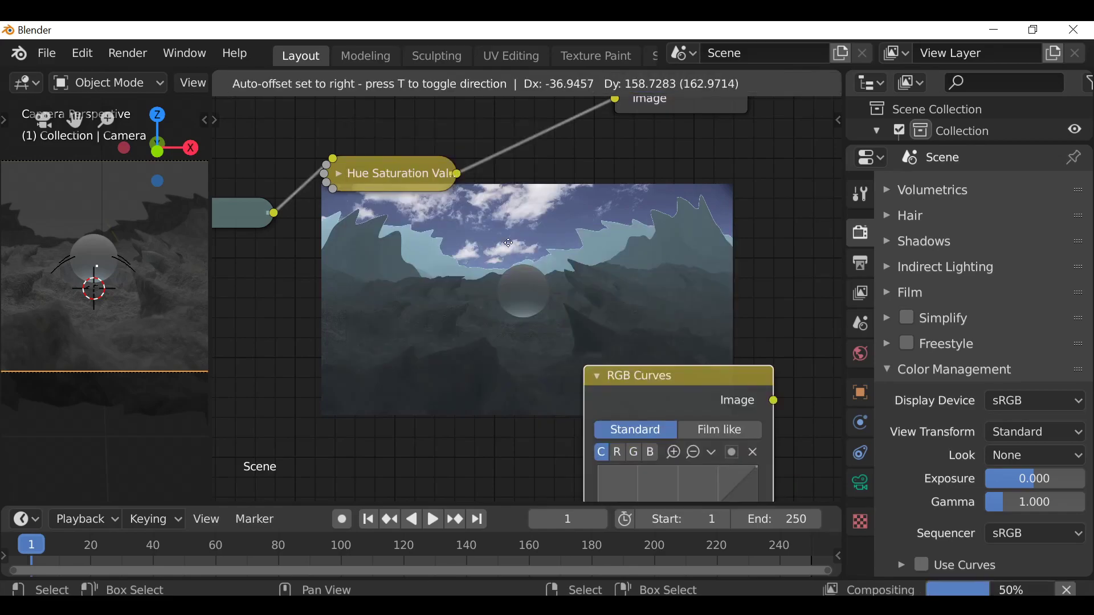
click(545, 231)
drag(545, 231, 266, 192)
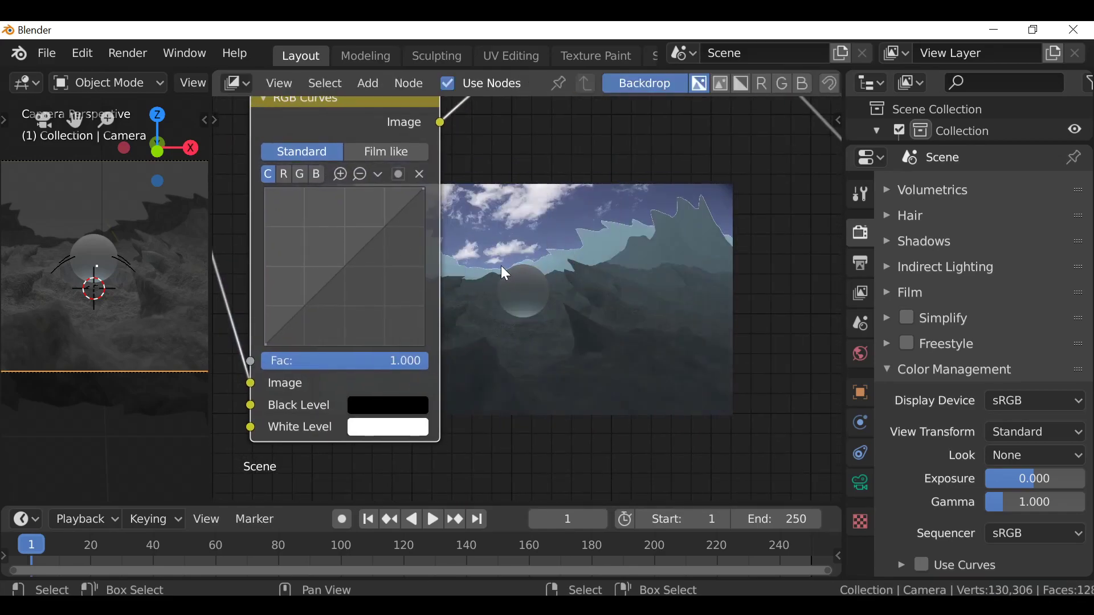
- Raise the sky's green and blue curves in the RGB Curves node, placing the blue midpoint at X 0.41486, Y 0.58553
scroll(512, 269, up, 1)
click(261, 153)
drag(317, 269, 298, 246)
click(281, 153)
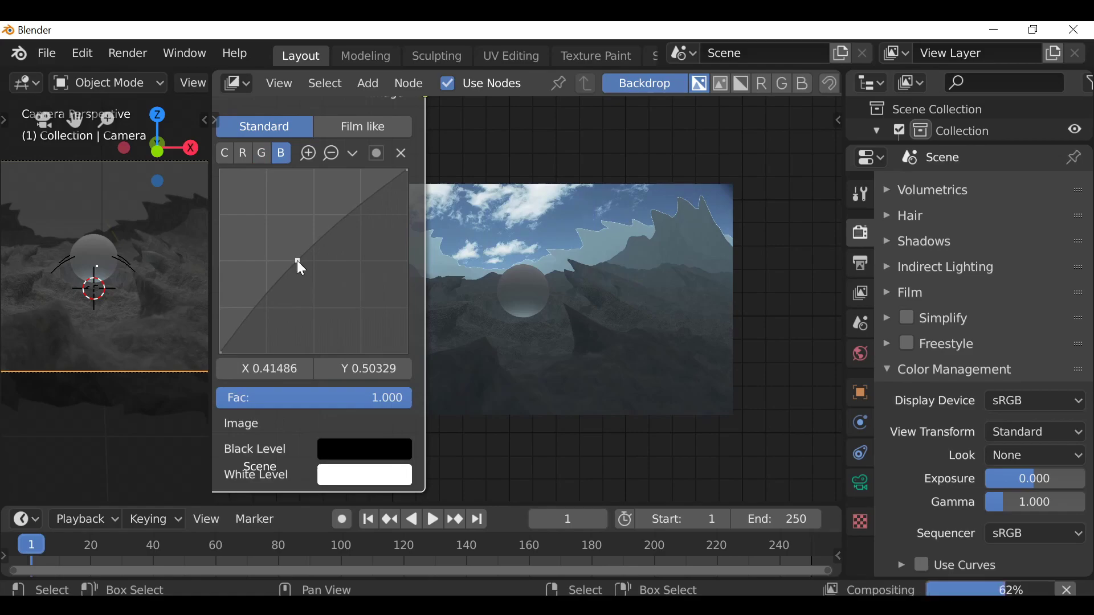
- Move the mask ColorRamp node slightly higher in the node tree
scroll(420, 237, down, 1)
middle_drag(420, 236, 289, 237)
scroll(289, 237, down, 1)
middle_drag(376, 234, 377, 125)
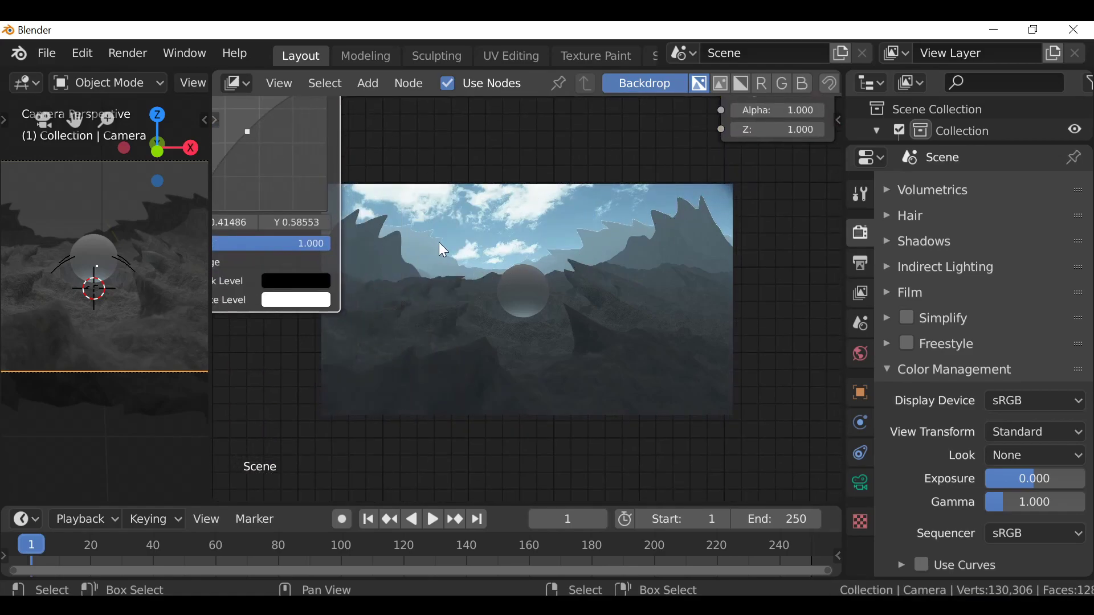
scroll(451, 245, down, 2)
middle_drag(450, 245, 515, 311)
scroll(468, 200, down, 2)
scroll(470, 201, down, 4)
drag(324, 235, 338, 214)
- Insert a Blur node on the link between the mask ColorRamp and the Mix node's Fac input
scroll(389, 217, up, 3)
middle_drag(441, 202, 428, 220)
key(shift+a)
mouse_move(409, 202)
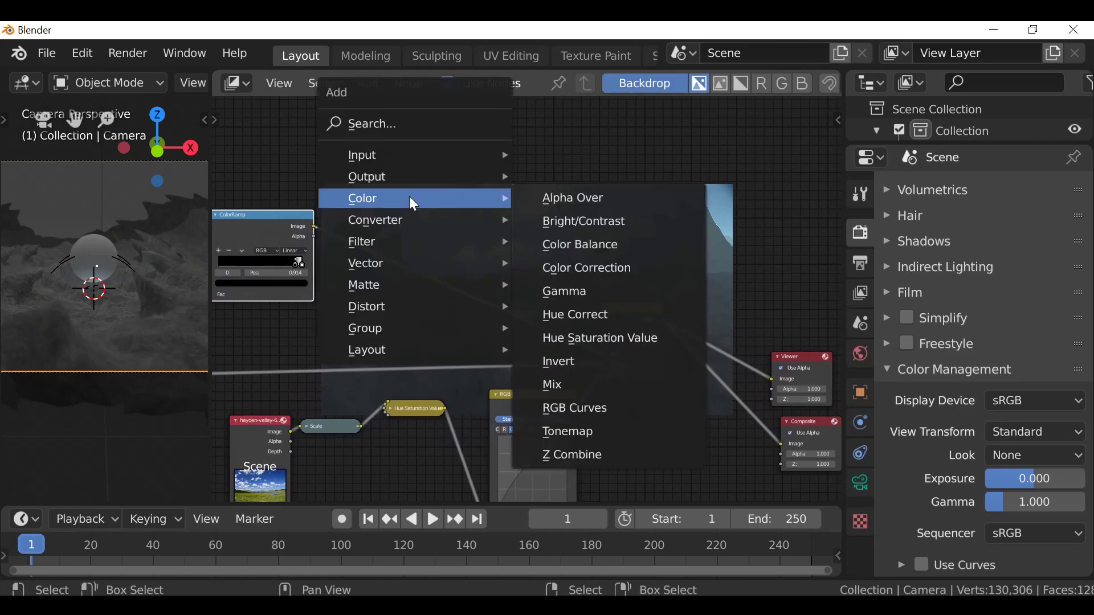
mouse_move(378, 245)
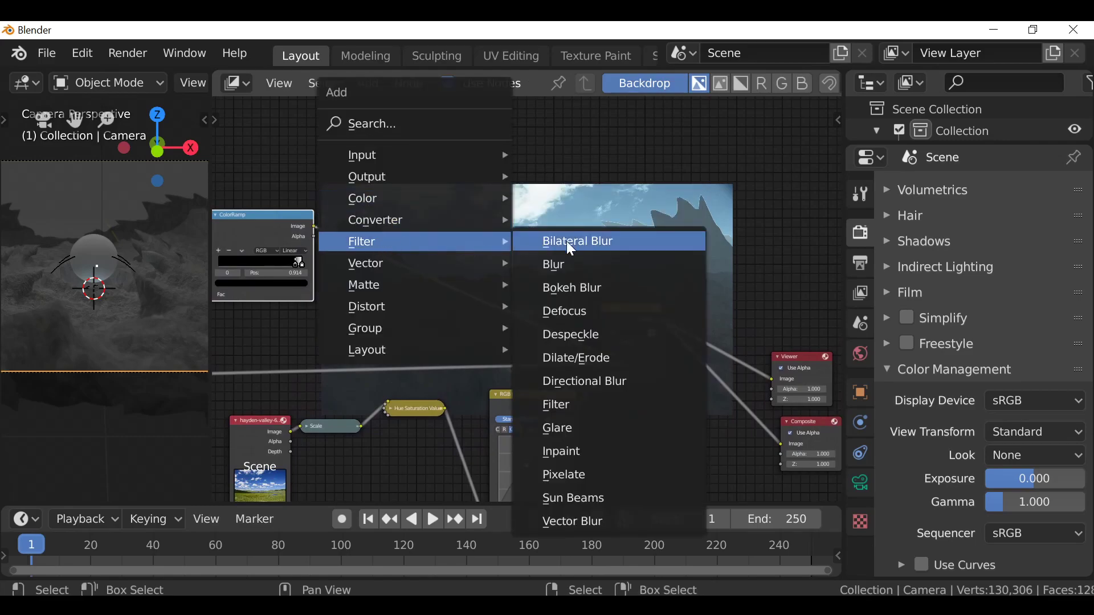
click(567, 264)
click(396, 193)
- Set the Blur node's X and Y size to 5 to soften the mask edge
scroll(396, 228, up, 2)
click(387, 264)
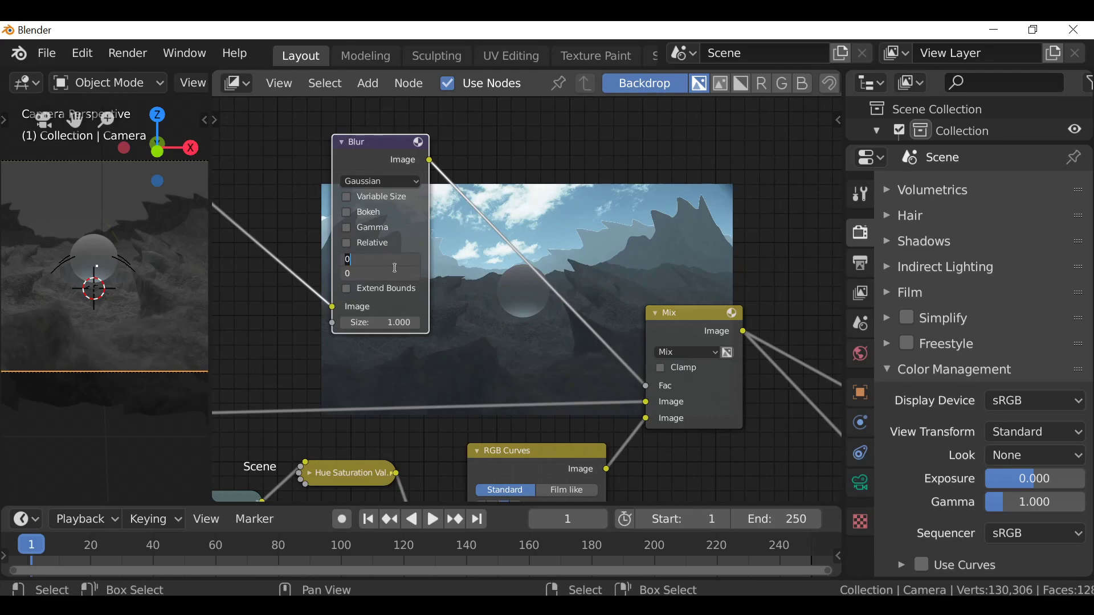
text(5)
key(Tab)
text(5)
key(Return)
- Delete the Blur node while keeping the mask ColorRamp linked to the Mix node
middle_drag(549, 197, 452, 257)
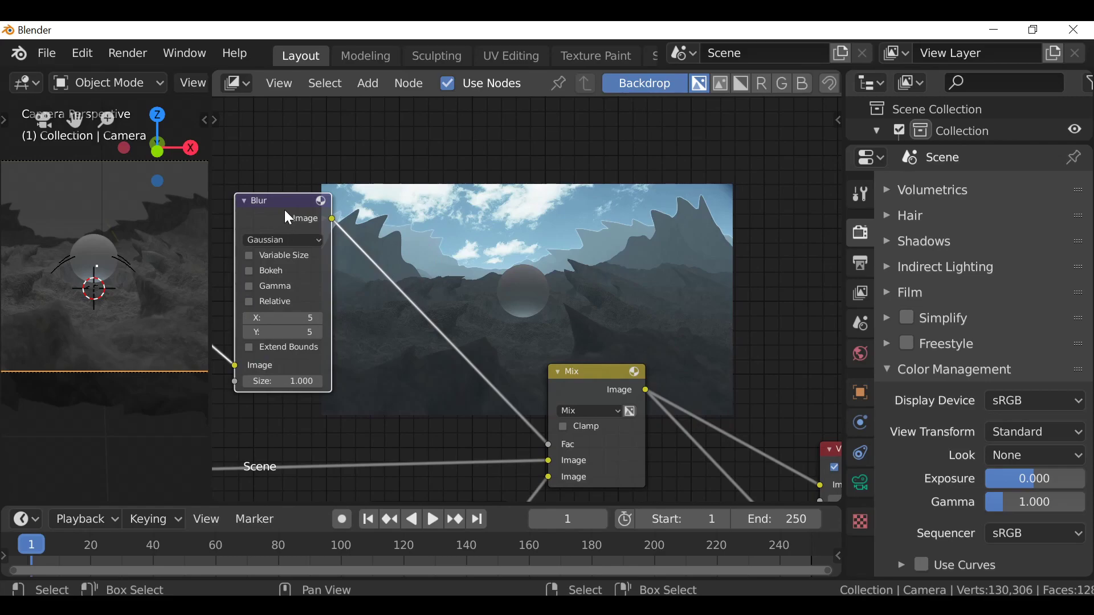
drag(285, 211, 323, 212)
key(ctrl+x)
- Insert a Dilate/Erode node on the link between the mask ColorRamp and the Mix node's Fac input
middle_drag(319, 240, 435, 214)
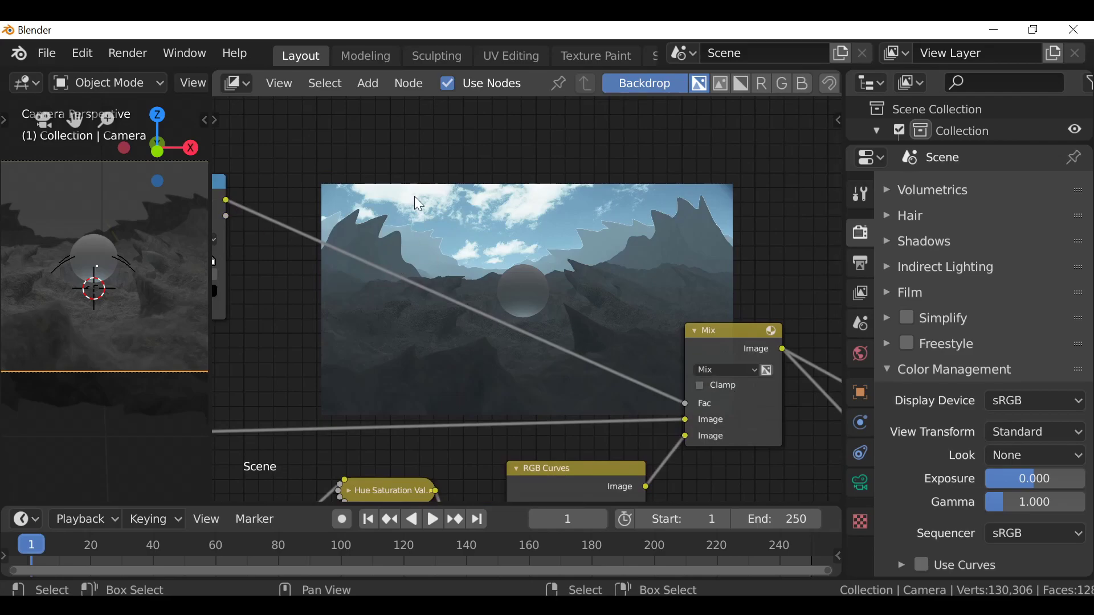
key(shift+a)
mouse_move(399, 215)
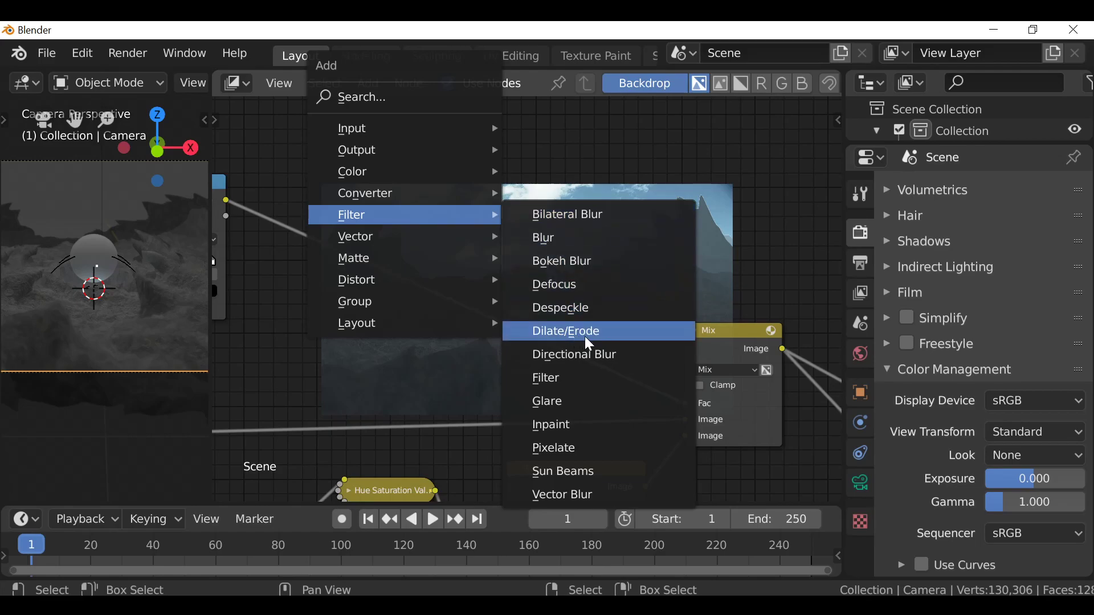
click(652, 332)
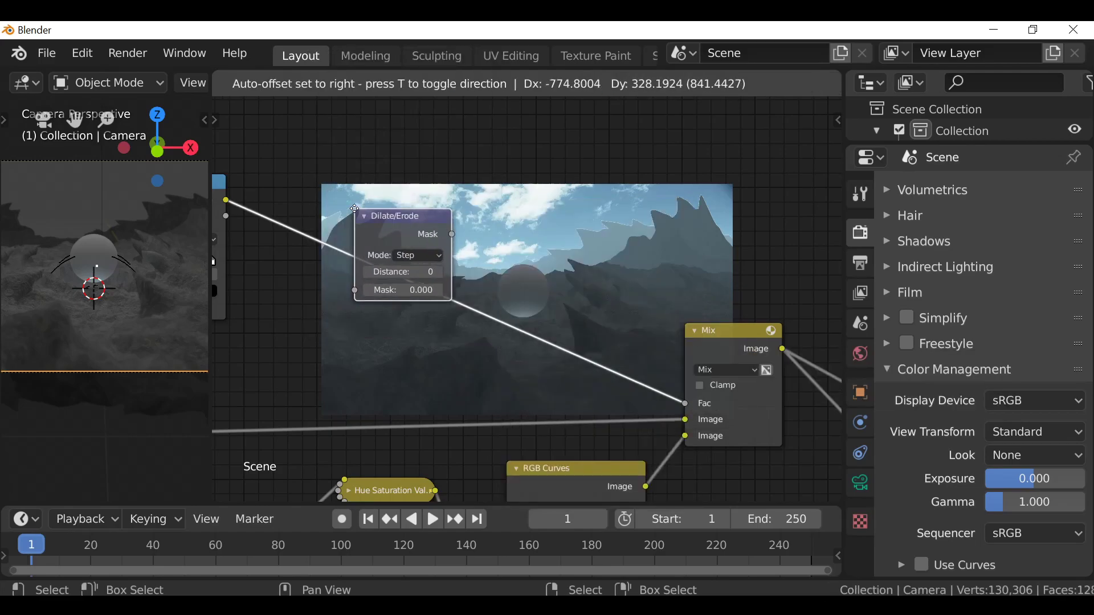
click(355, 208)
- Set the Dilate/Erode node's Distance to 4 to expand the sky mask over the mountain edges
click(425, 268)
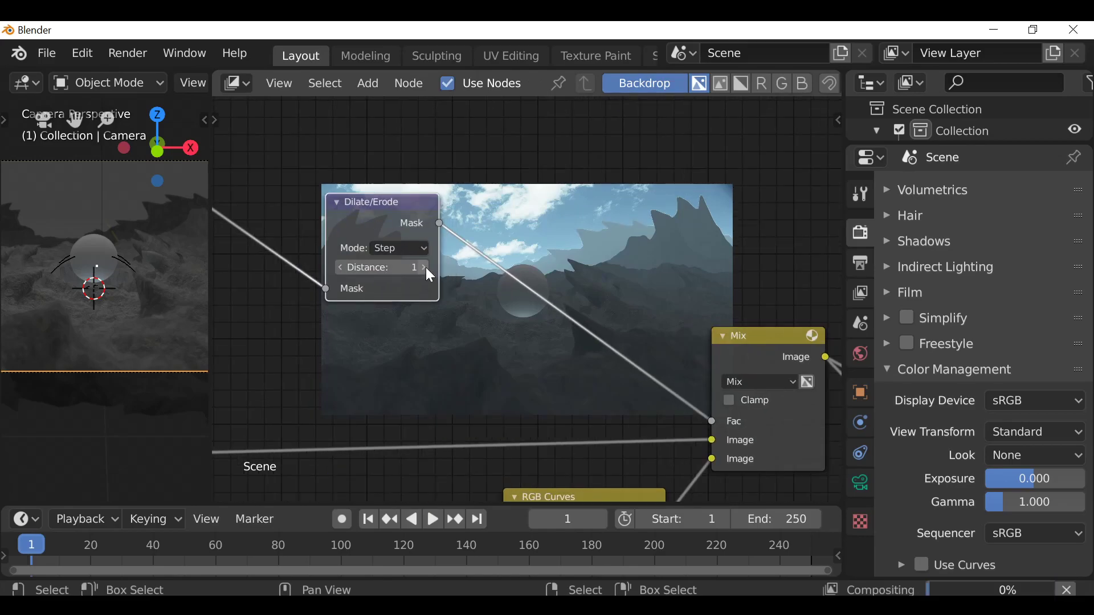
click(425, 268)
click(425, 268)
click(425, 268)
middle_drag(713, 137, 632, 220)
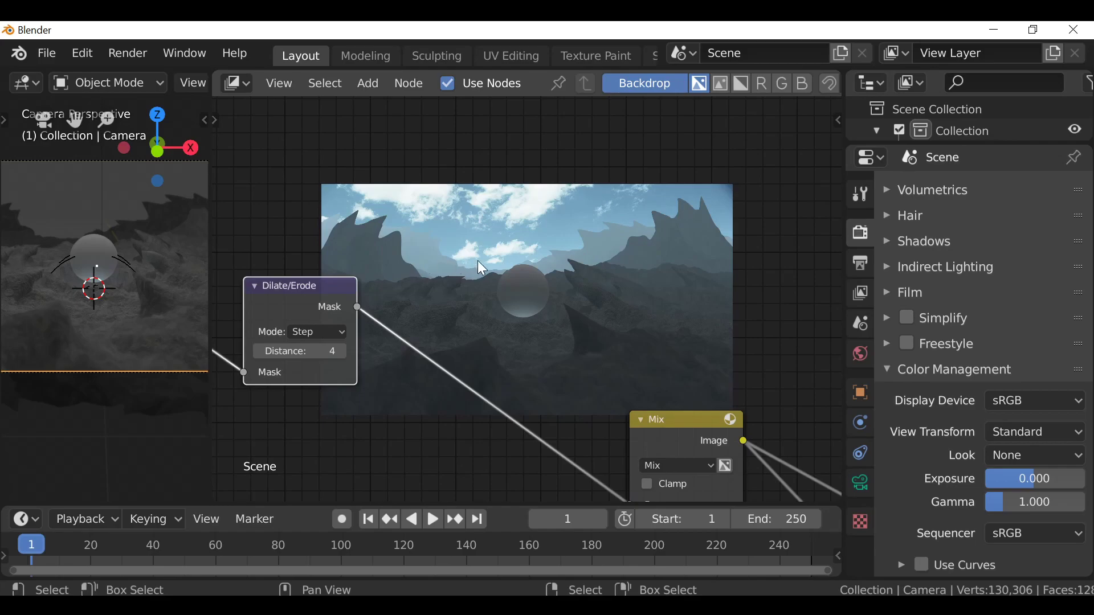
scroll(477, 267, down, 2)
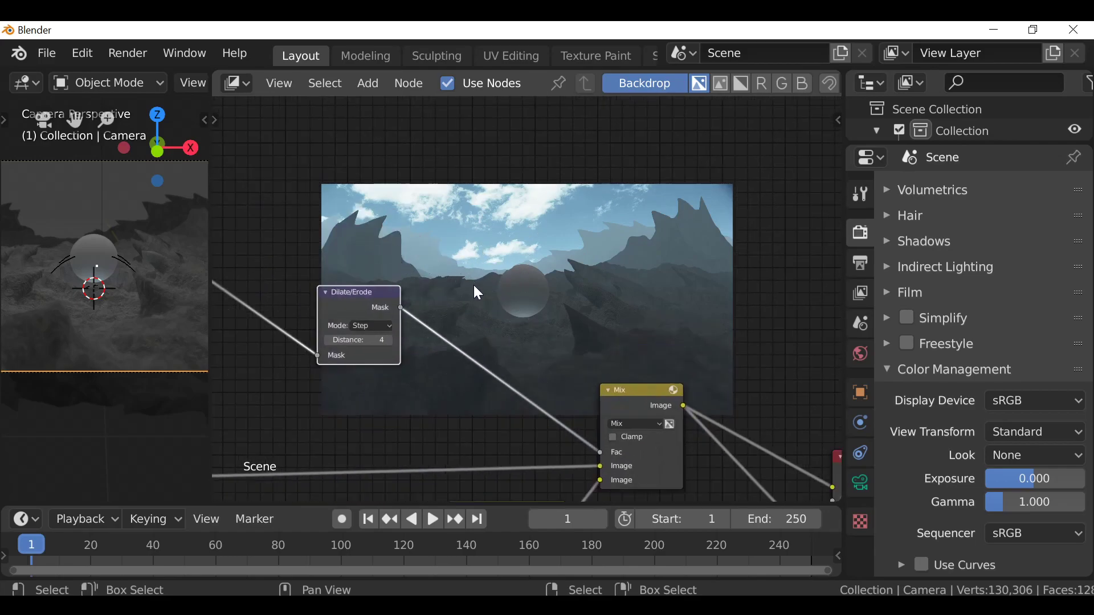
- Move the Viewer and Composite nodes together farther from the Mix node to make room for more nodes
middle_drag(474, 289, 469, 89)
scroll(434, 364, down, 5)
middle_drag(518, 140, 481, 222)
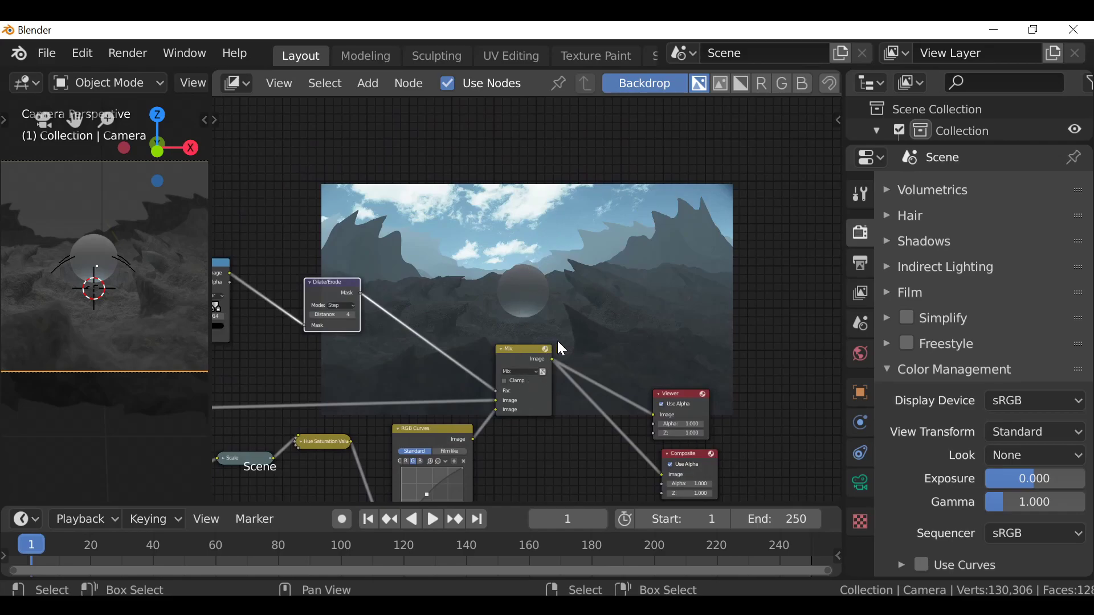
middle_drag(637, 341, 539, 290)
drag(580, 330, 661, 448)
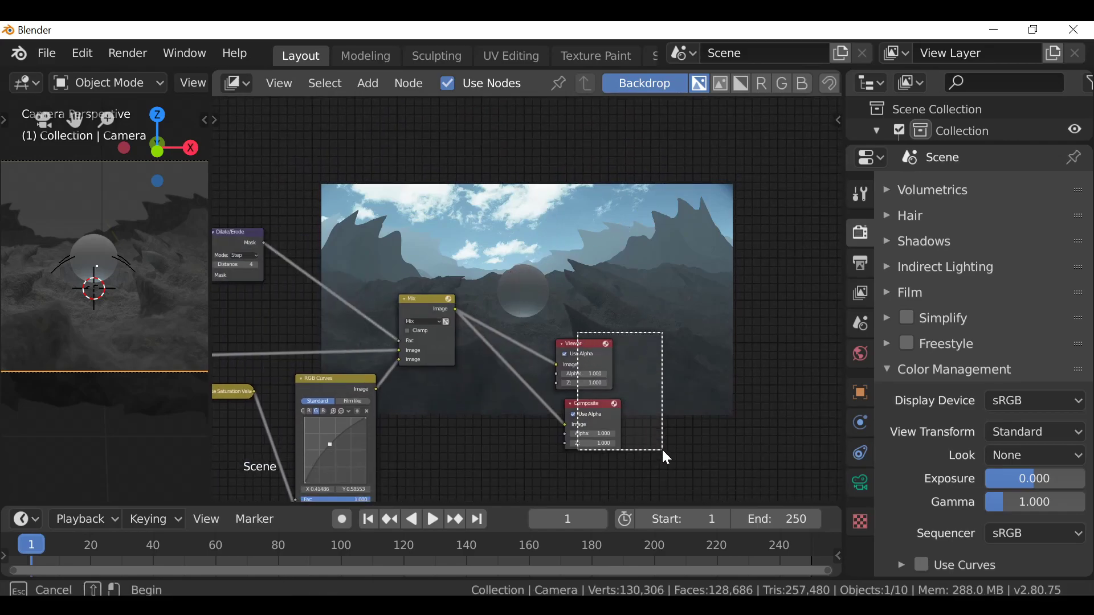
drag(593, 433, 821, 296)
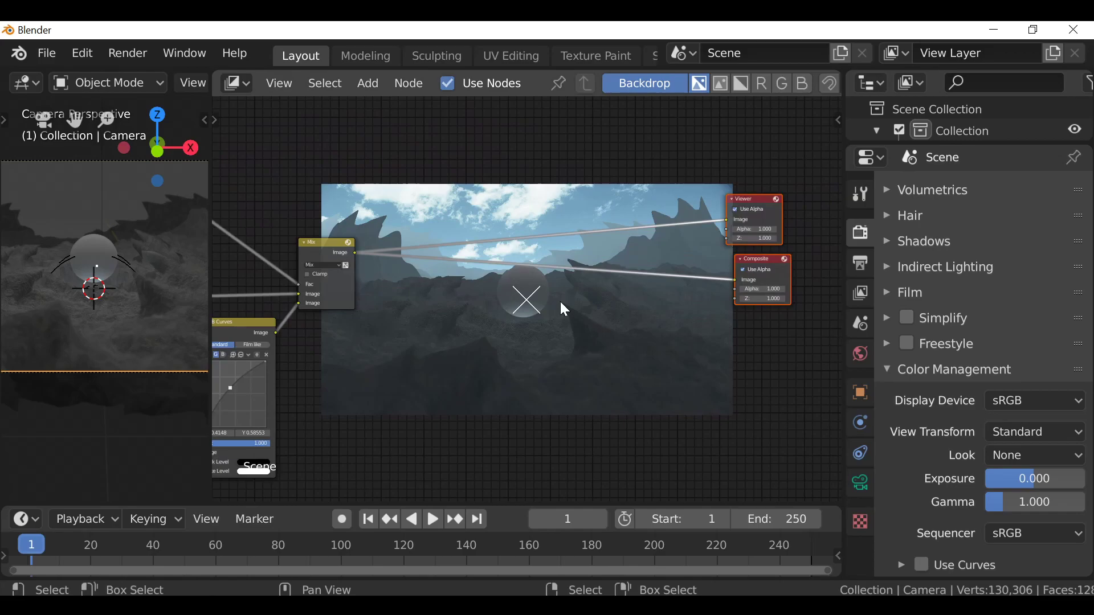
middle_drag(485, 320, 402, 212)
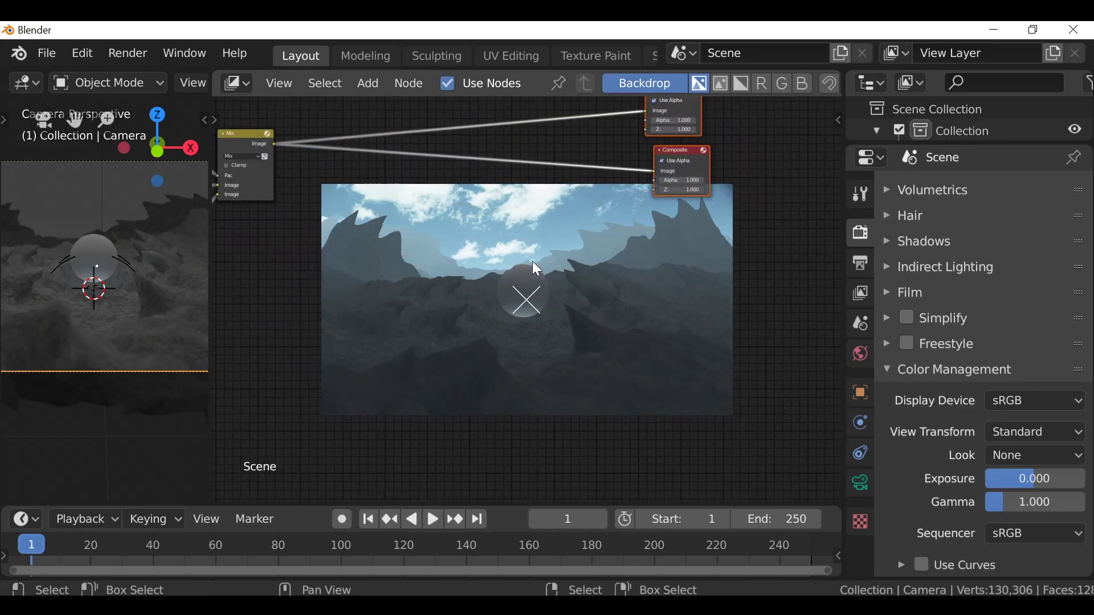
- Add a Vignette Node from the Darkfall VFX Nodes add-on's tools to the compositor
click(431, 312)
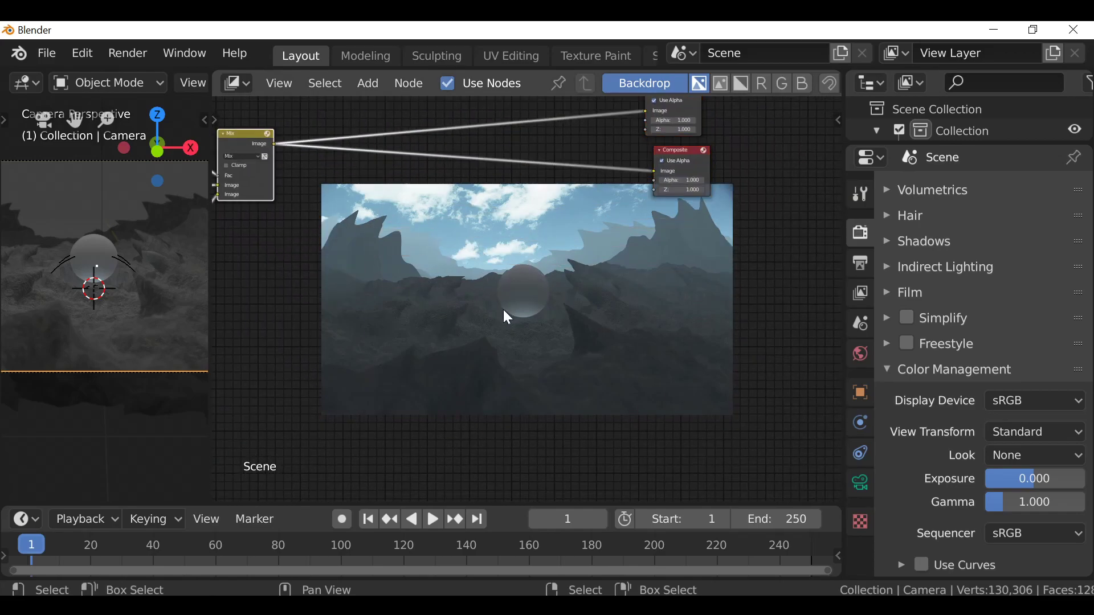
key(n)
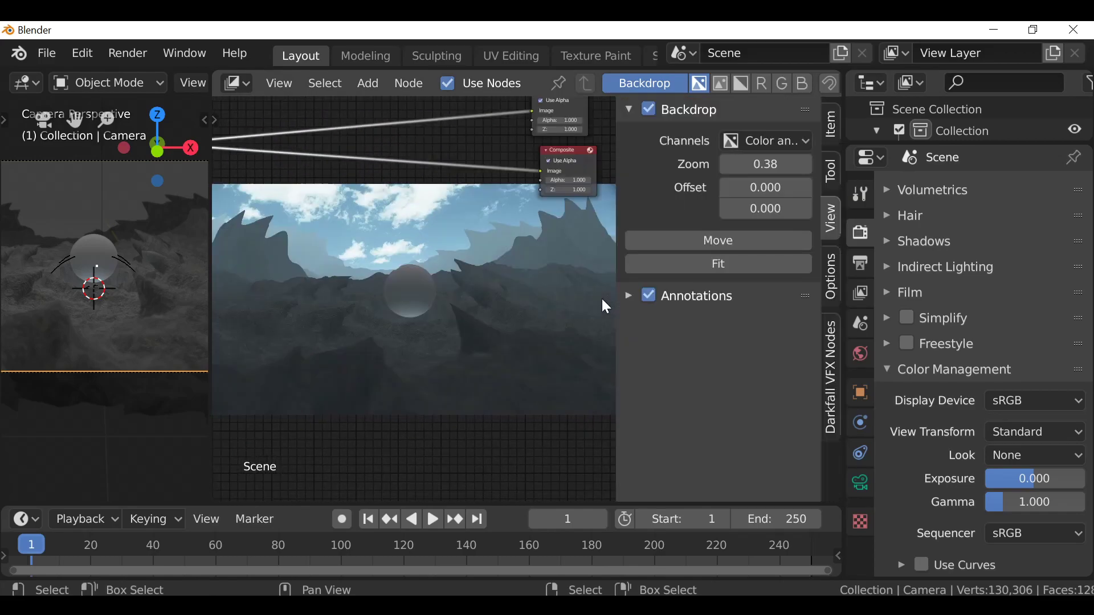
click(836, 354)
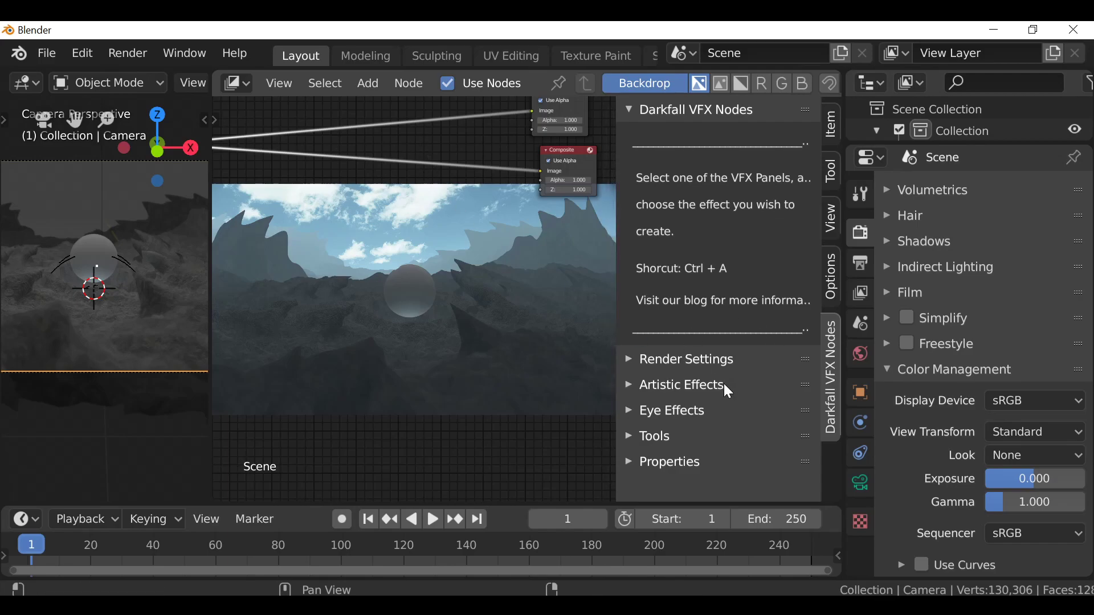
click(664, 437)
scroll(666, 387, down, 8)
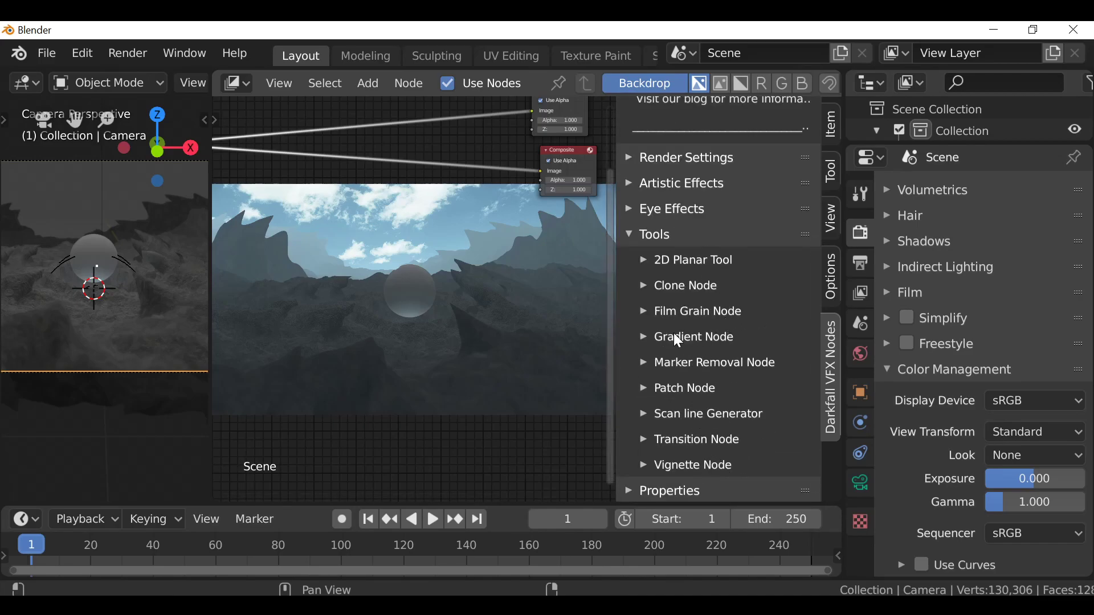
click(684, 465)
scroll(670, 435, down, 3)
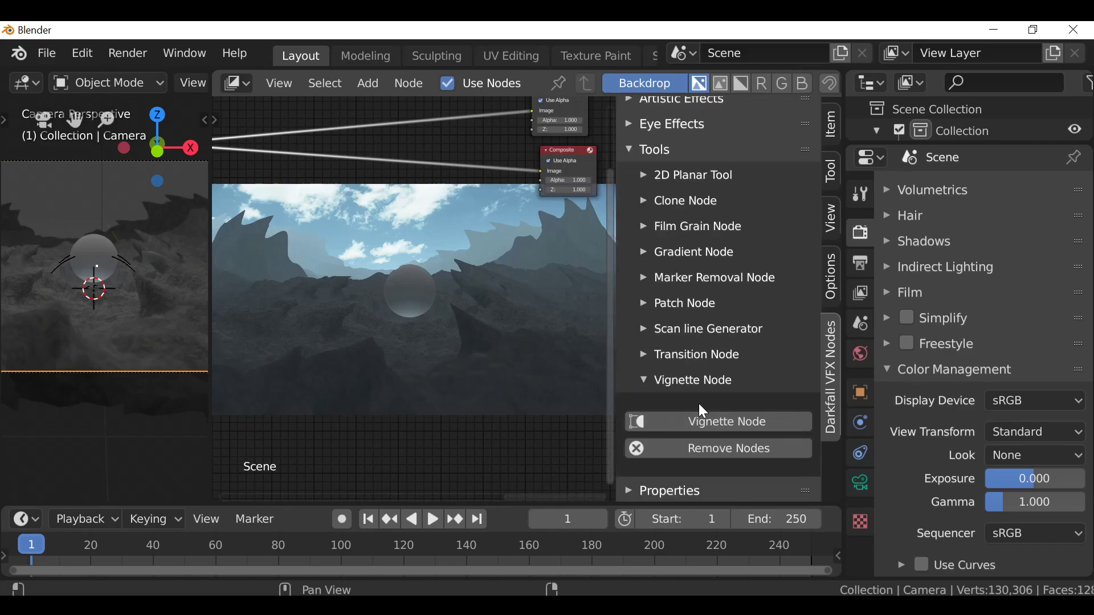
click(735, 421)
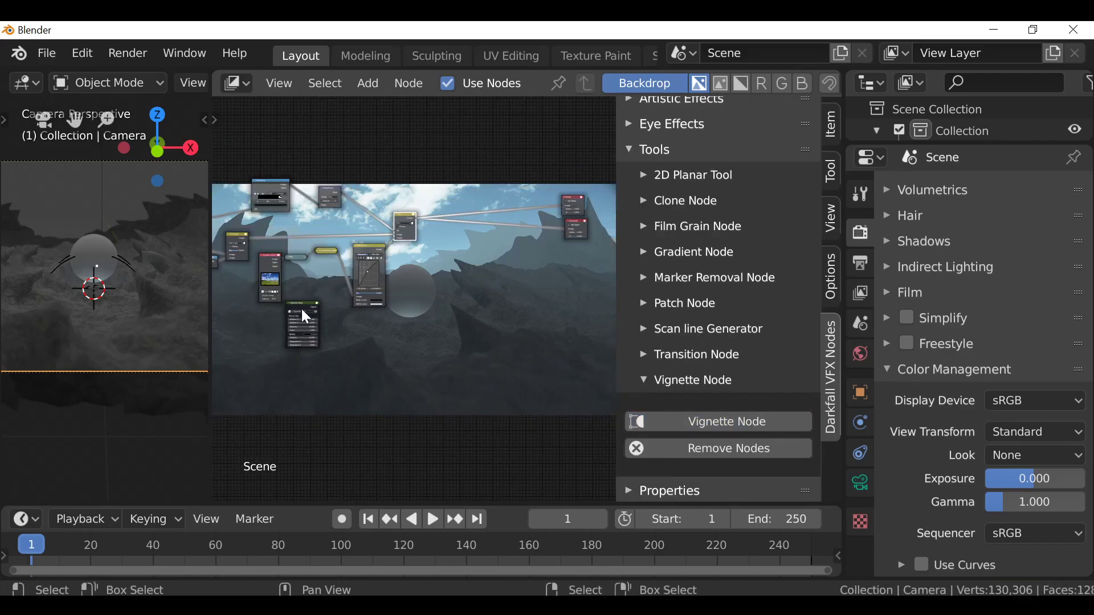
- Insert the Vignette Node on the link between the Mix node and the Viewer and Composite nodes
drag(300, 303, 491, 223)
scroll(456, 279, up, 1)
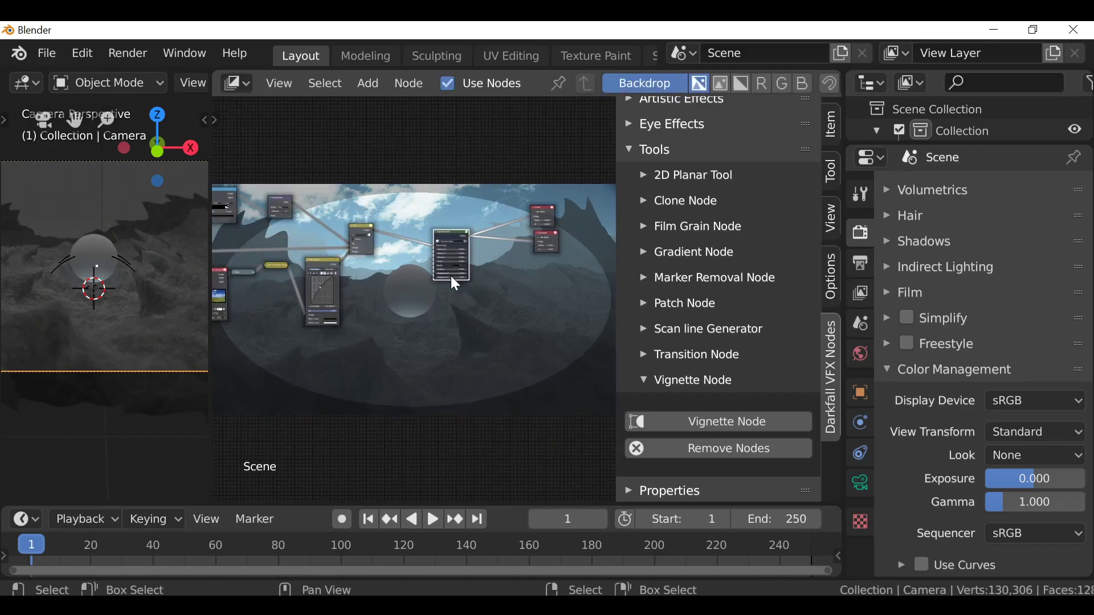
scroll(451, 276, up, 3)
- Widen the compositor area with its sidebar hidden, and reposition the Vignette Node for easier editing
drag(210, 240, 22, 222)
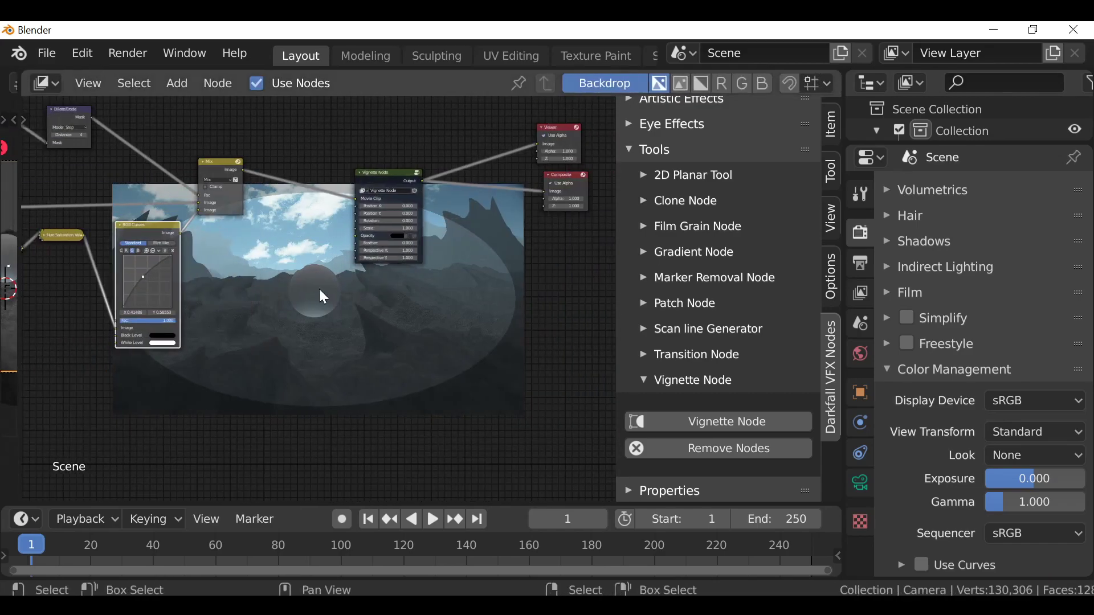
key(n)
scroll(450, 303, up, 1)
middle_drag(449, 302, 306, 235)
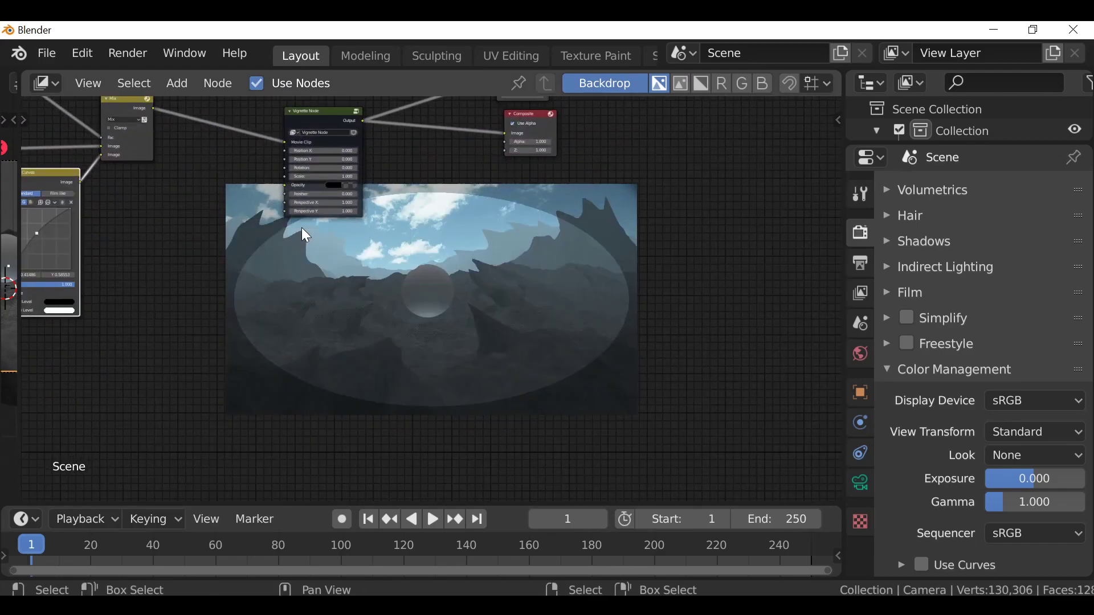
scroll(306, 235, up, 2)
drag(278, 104, 267, 130)
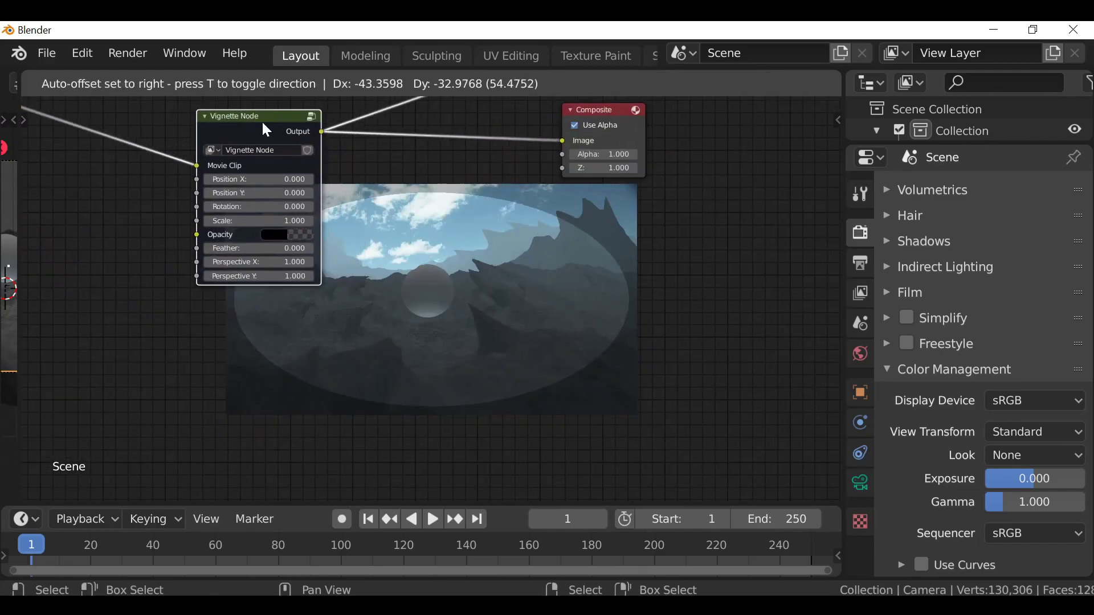
- Set the Vignette Node's Feather to 100 to soften the vignette edge
scroll(281, 267, up, 1)
click(242, 239)
text(100)
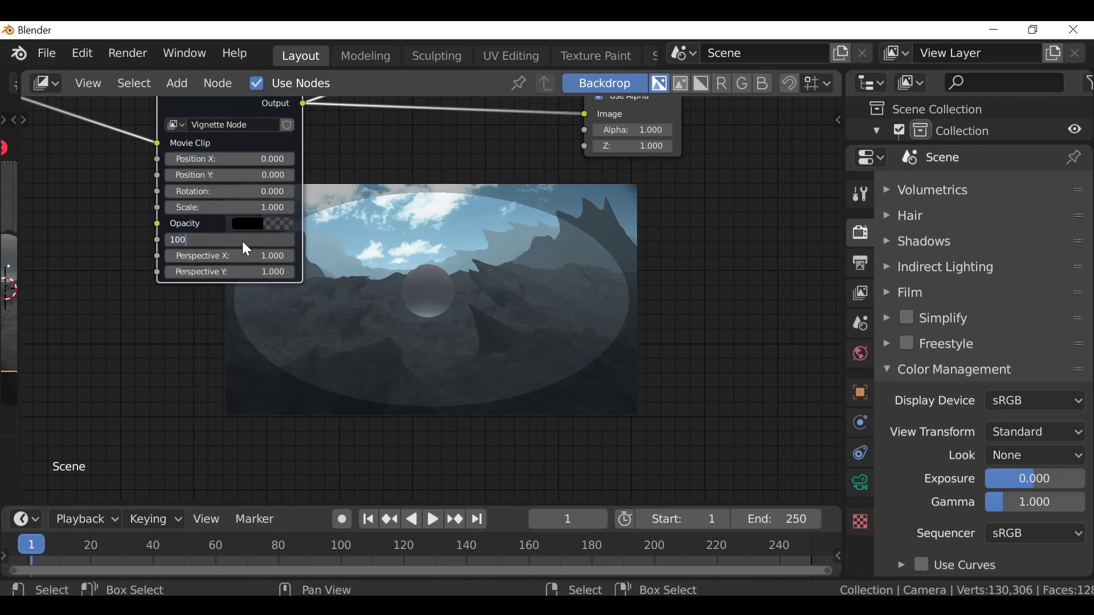
text(.0)
key(Return)
scroll(271, 365, down, 2)
scroll(355, 382, down, 2)
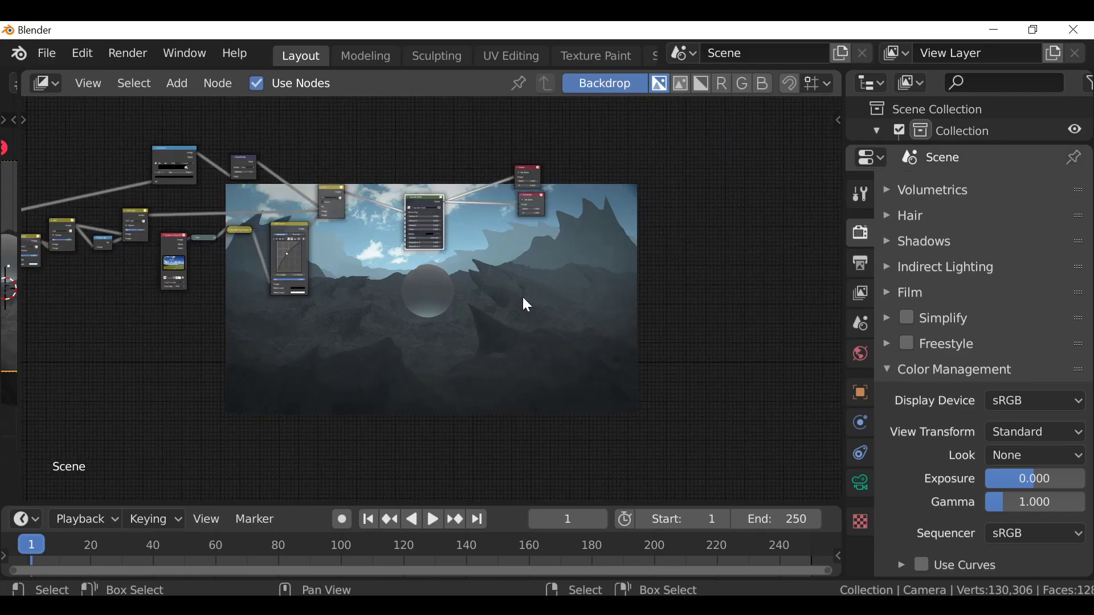
- Expand the mist ColorRamp feeding the Multiply node and lighten its dark stop at position 0 to hex 3E3E3E
middle_drag(215, 386, 535, 379)
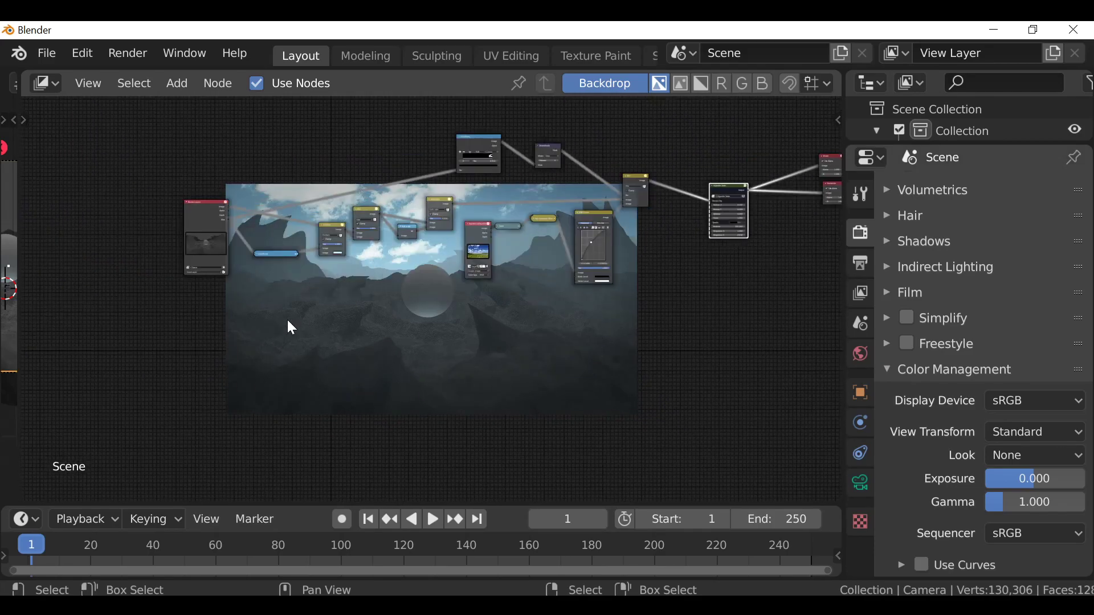
middle_drag(294, 327, 408, 356)
scroll(405, 350, up, 4)
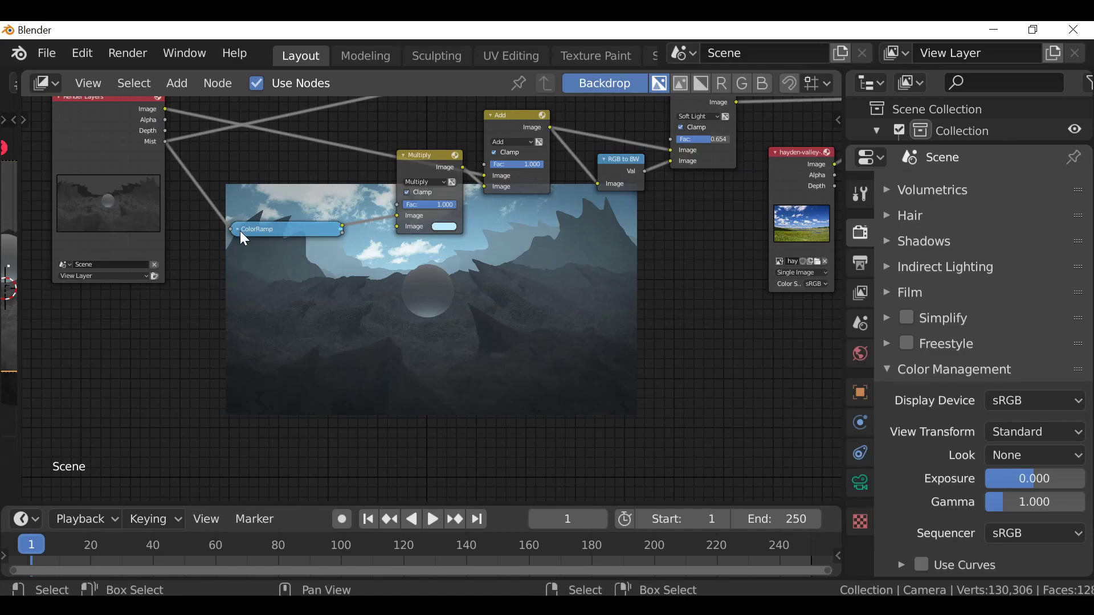
click(238, 228)
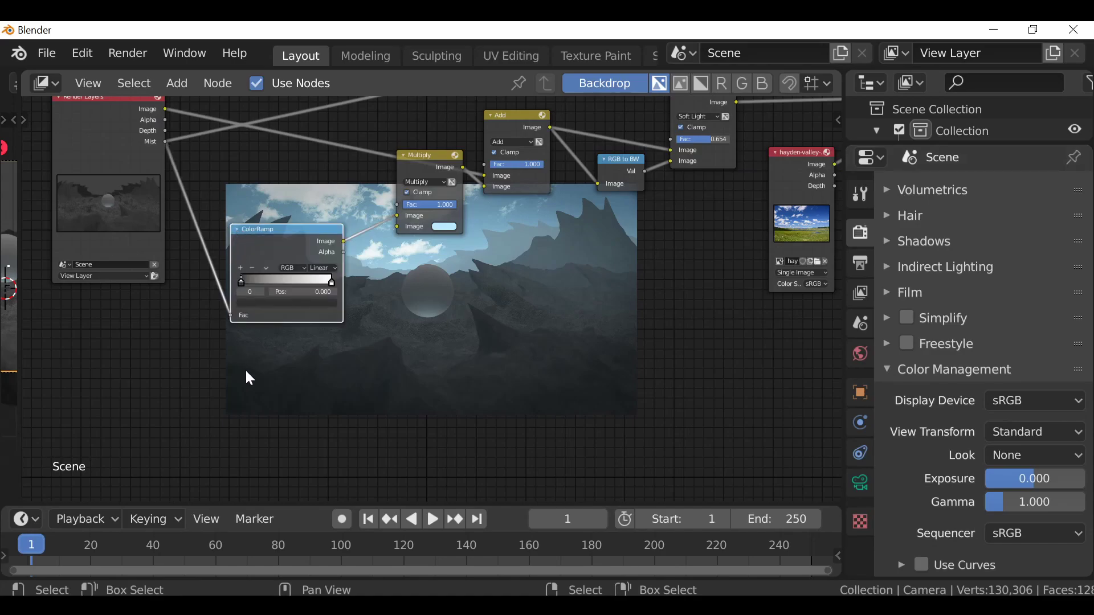
scroll(245, 368, up, 6)
middle_drag(209, 334, 269, 308)
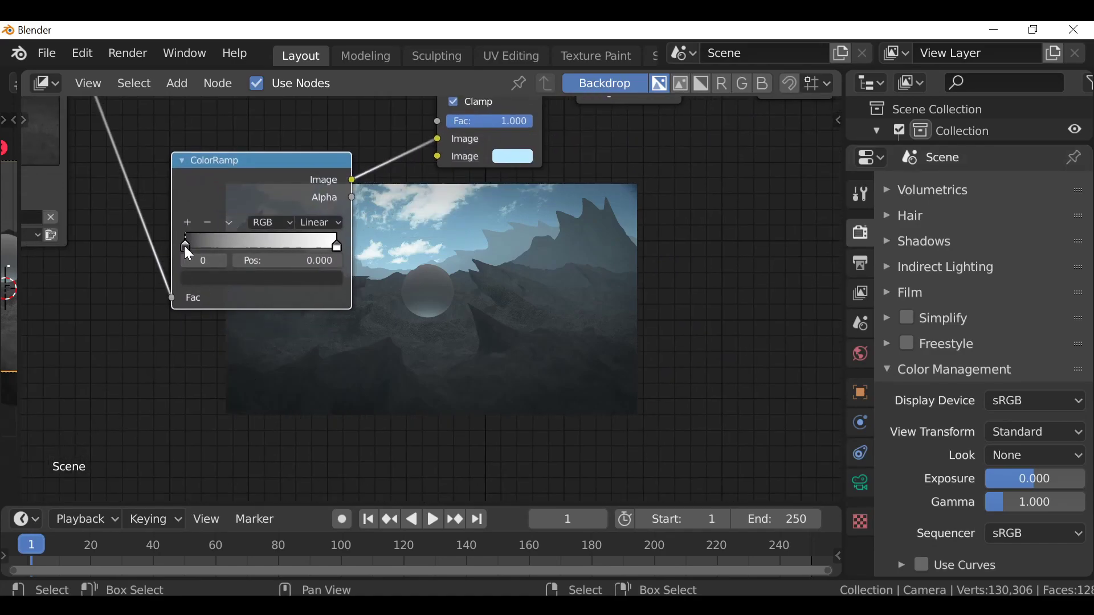
click(266, 280)
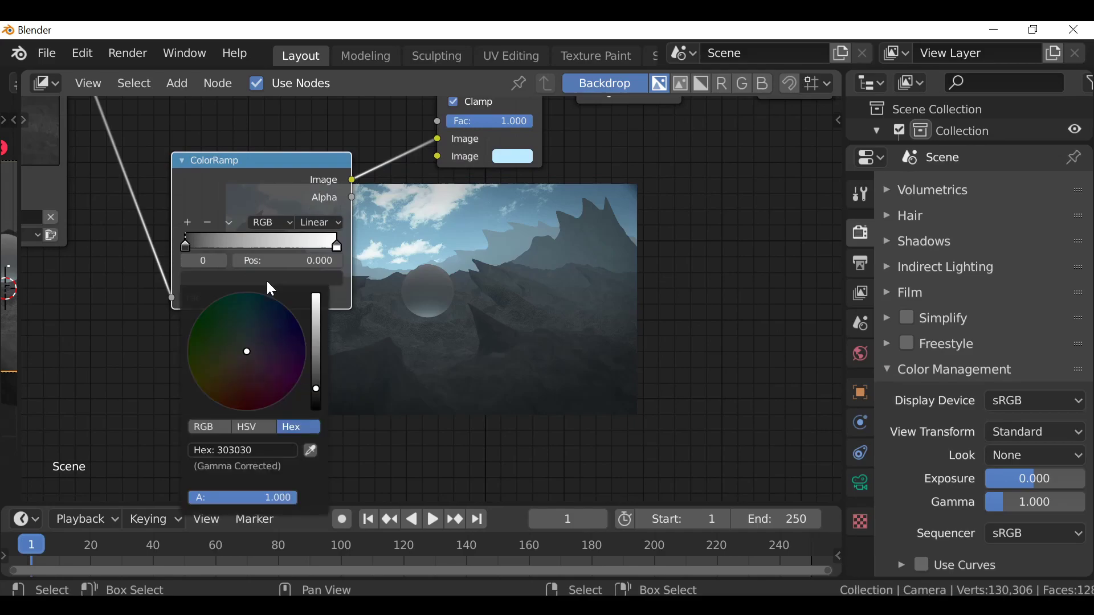
click(308, 280)
drag(316, 388, 315, 383)
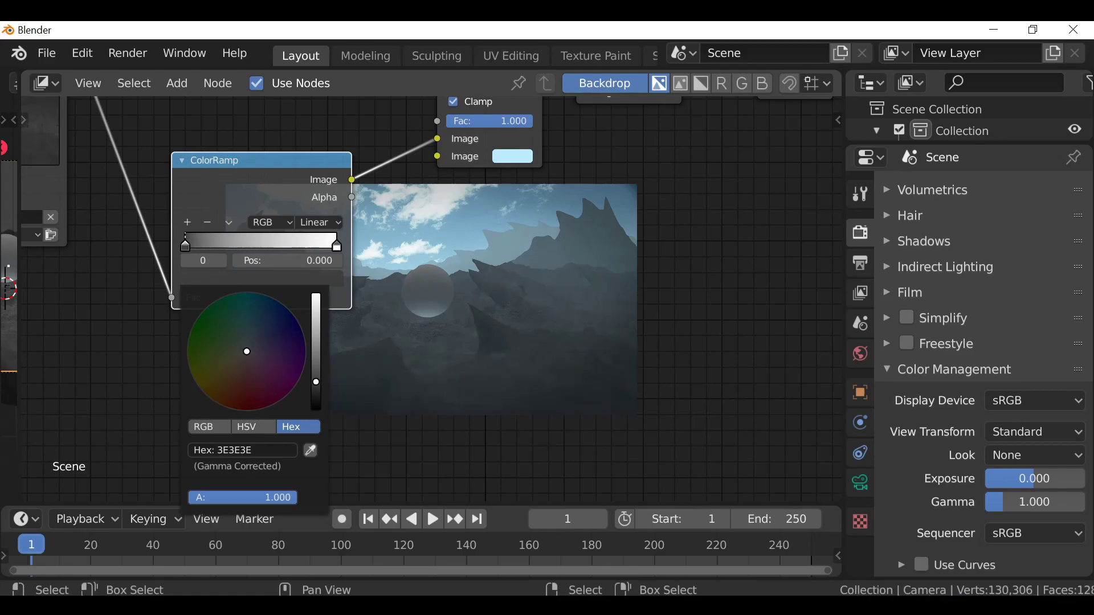
middle_drag(495, 383, 165, 323)
scroll(240, 333, down, 1)
middle_drag(357, 347, 524, 337)
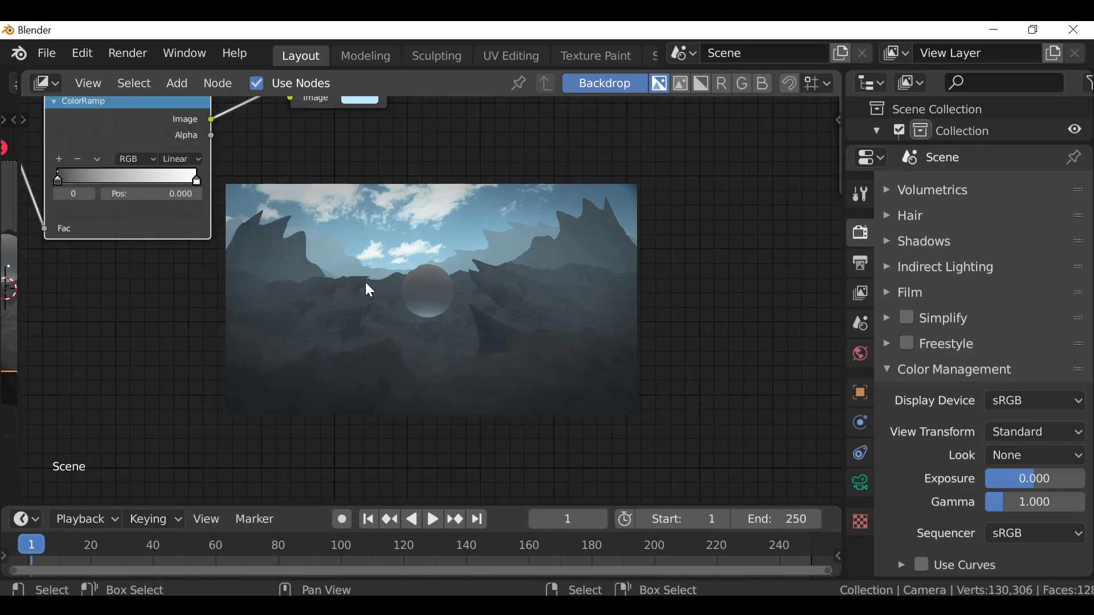
- Set the Soft Light node's Fac to 0.743
scroll(394, 329, down, 1)
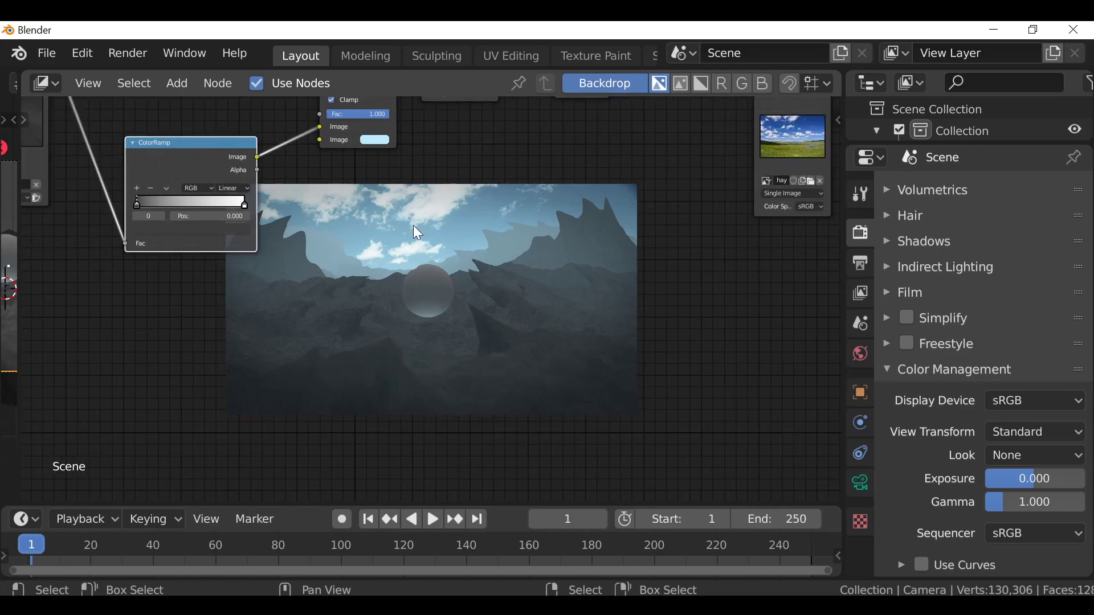
middle_drag(403, 296, 174, 493)
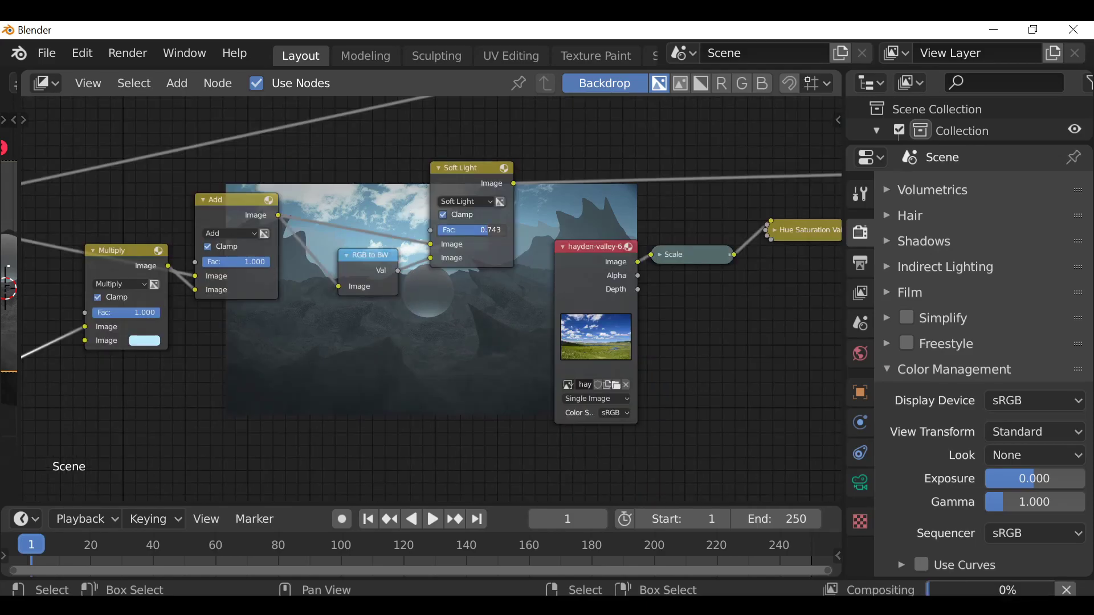
scroll(472, 374, down, 2)
middle_drag(430, 298, 552, 298)
scroll(434, 319, down, 1)
middle_drag(318, 340, 451, 355)
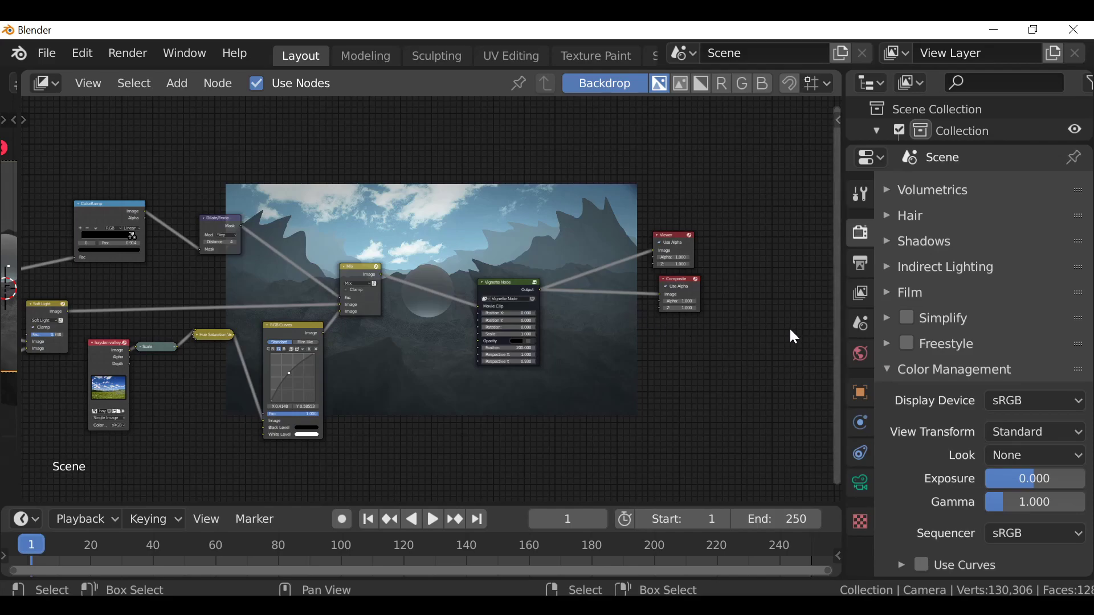
- Examine the Darkfall add-on's render settings for video resolution, frame range, output path and file format
key(n)
scroll(685, 335, up, 5)
click(651, 307)
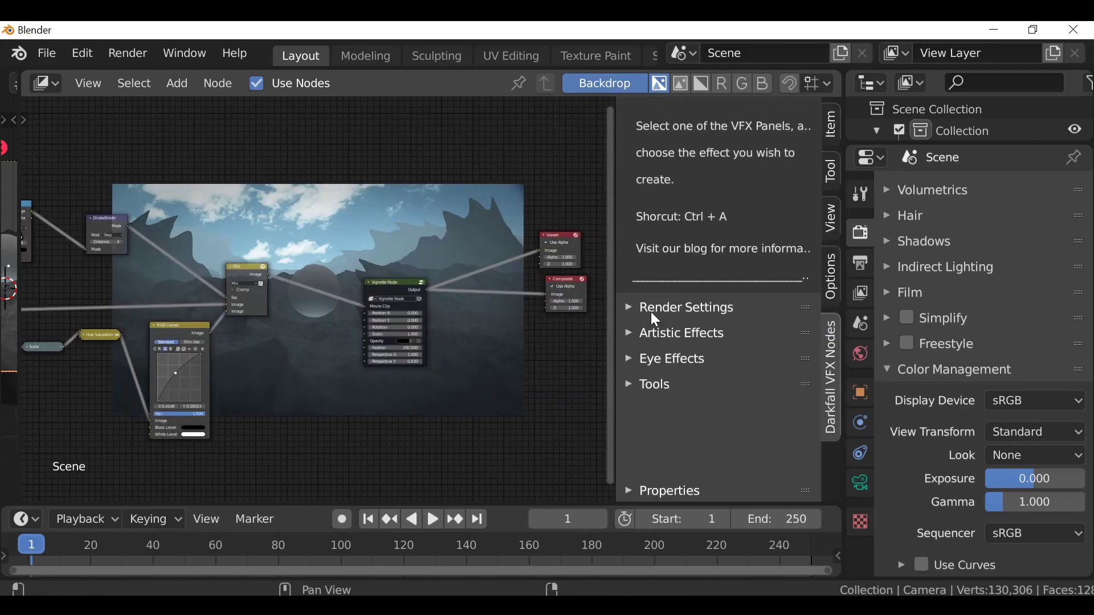
scroll(651, 311, up, 2)
click(655, 358)
scroll(655, 358, down, 6)
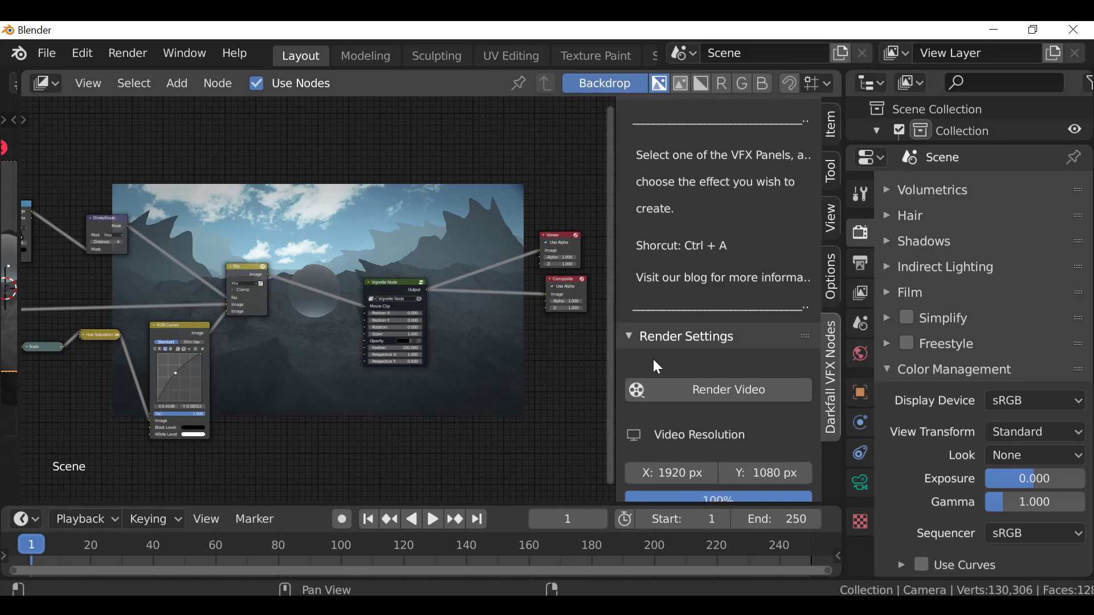
scroll(690, 334, down, 2)
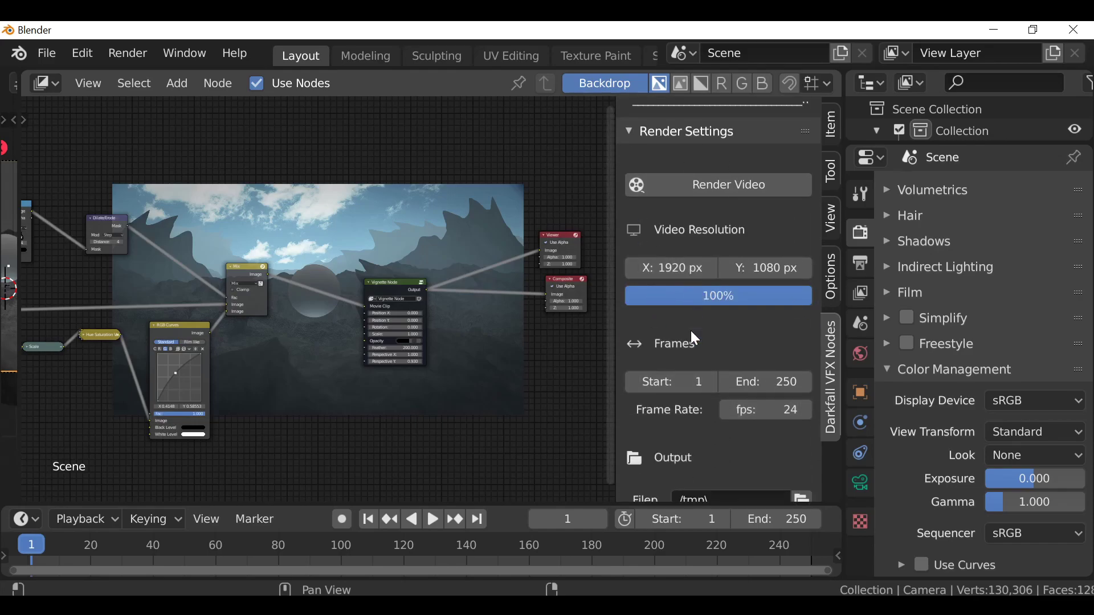
scroll(676, 360, down, 2)
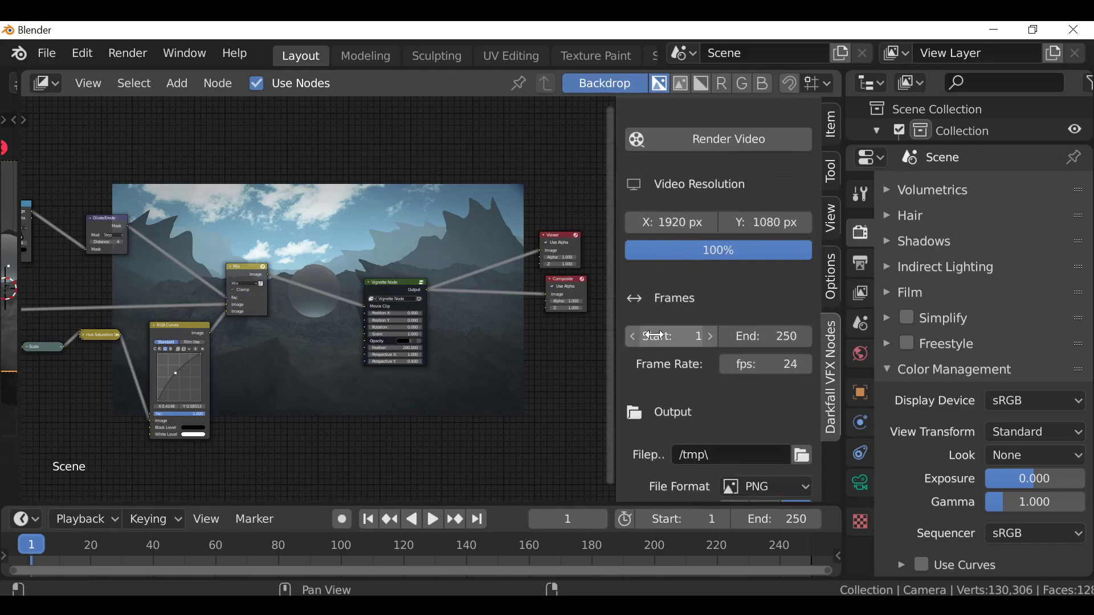
scroll(707, 340, up, 2)
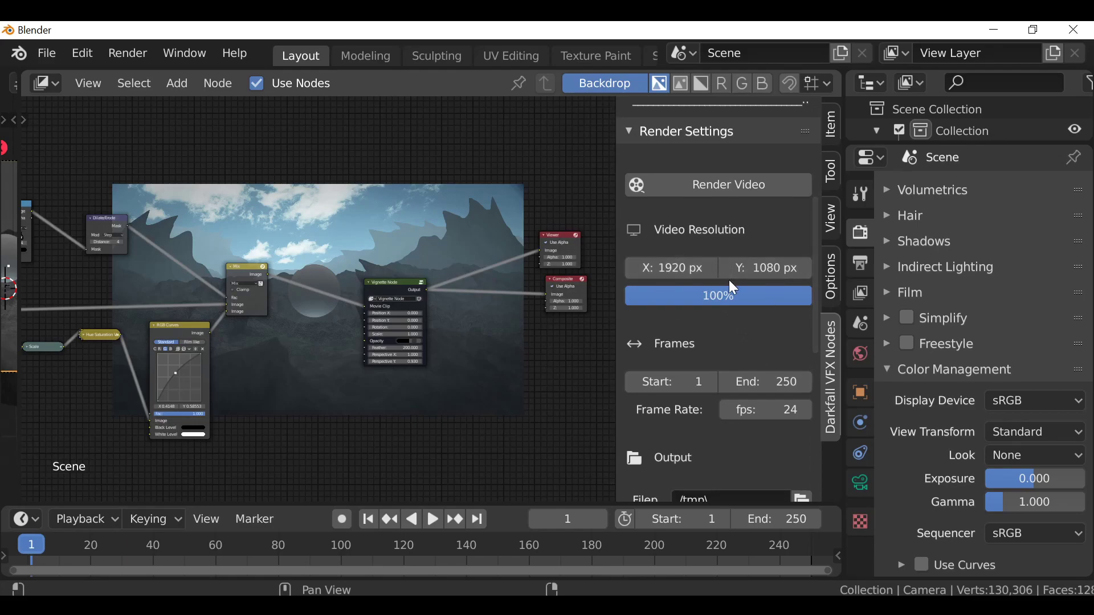
scroll(729, 279, down, 5)
scroll(769, 311, down, 3)
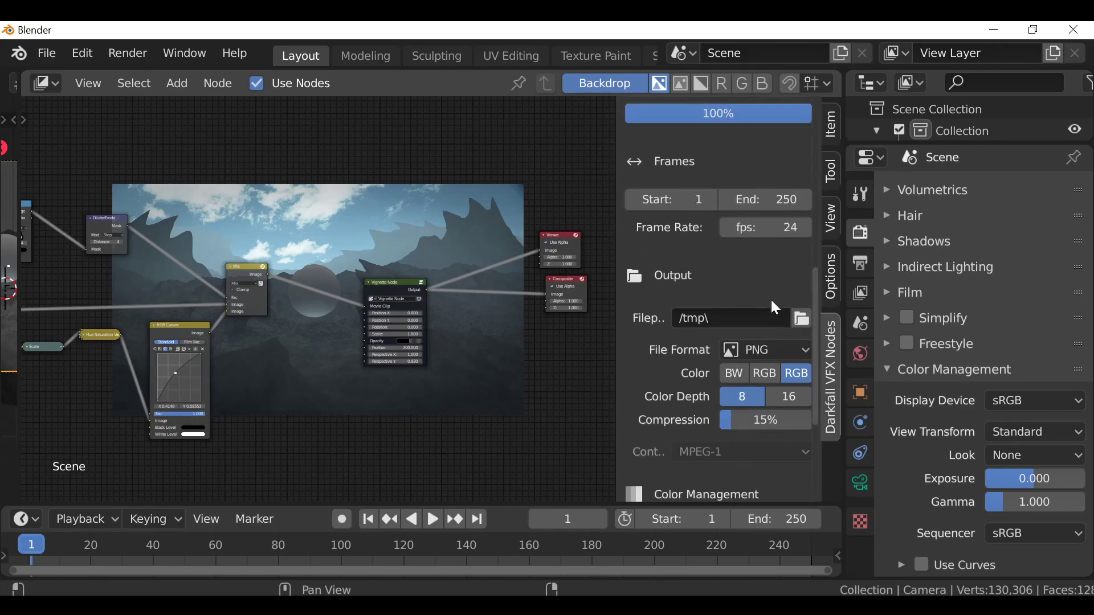
scroll(727, 319, up, 8)
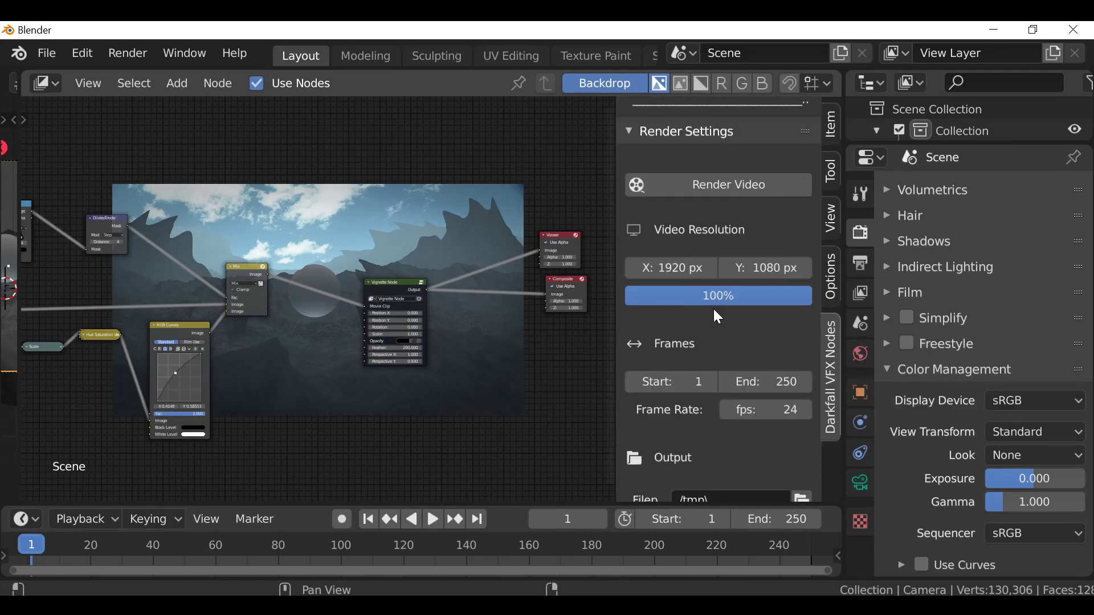
key(n)
- Set the scene's render output path to the Scifi Planet project folder
scroll(865, 296, up, 12)
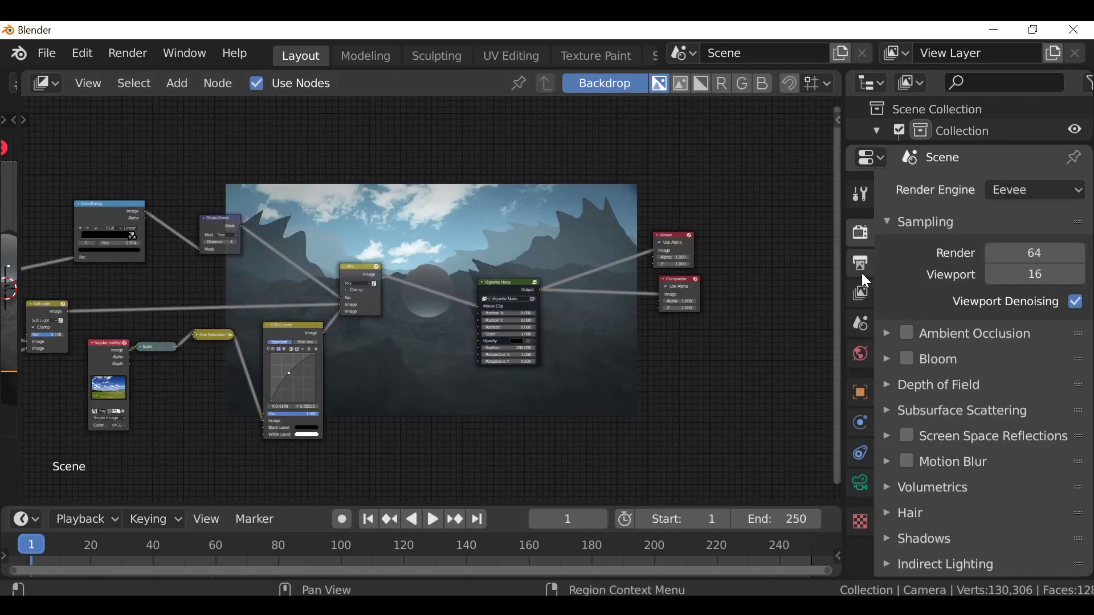
click(862, 258)
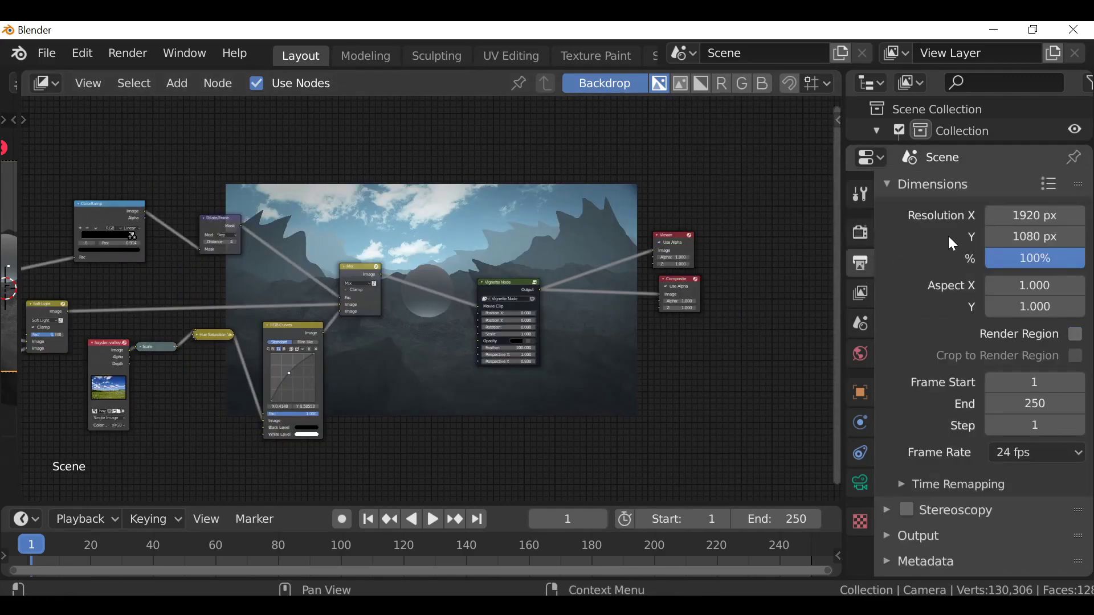
scroll(1031, 232, down, 1)
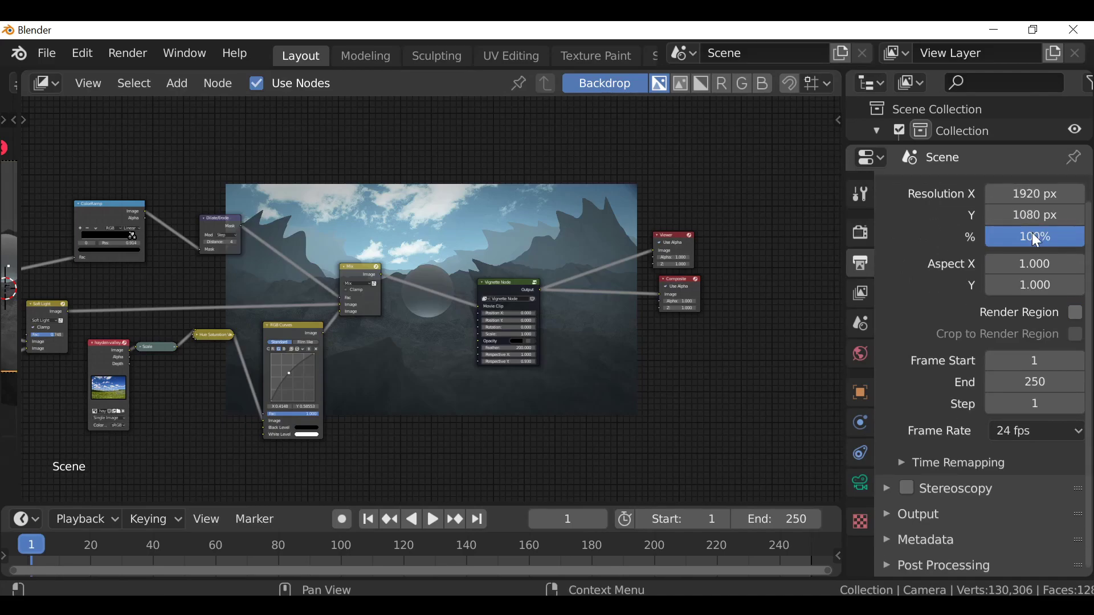
click(935, 514)
scroll(946, 450, down, 8)
text(C:\Users\thefa\..ed Scifi Planet\)
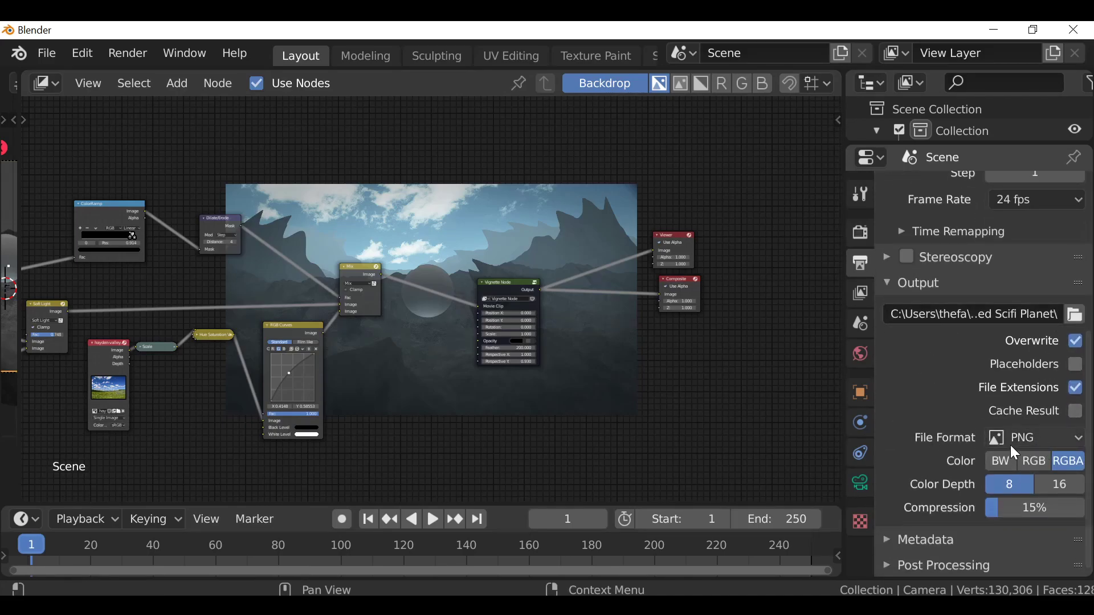
- Set the output file format to FFmpeg video and apply the h264 in MP4 encoding preset
click(1048, 438)
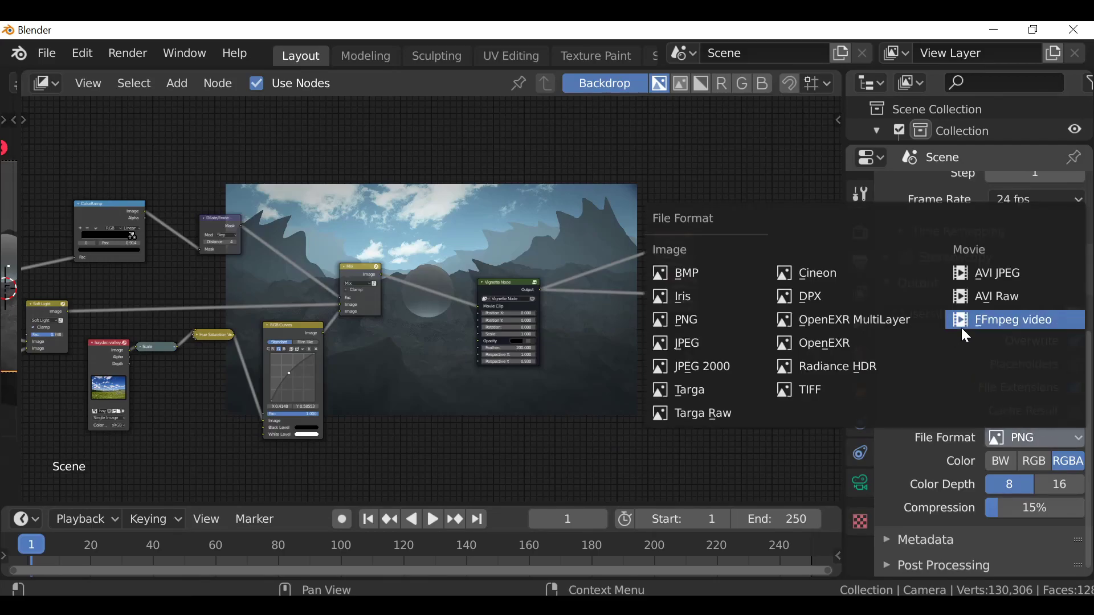
click(1047, 319)
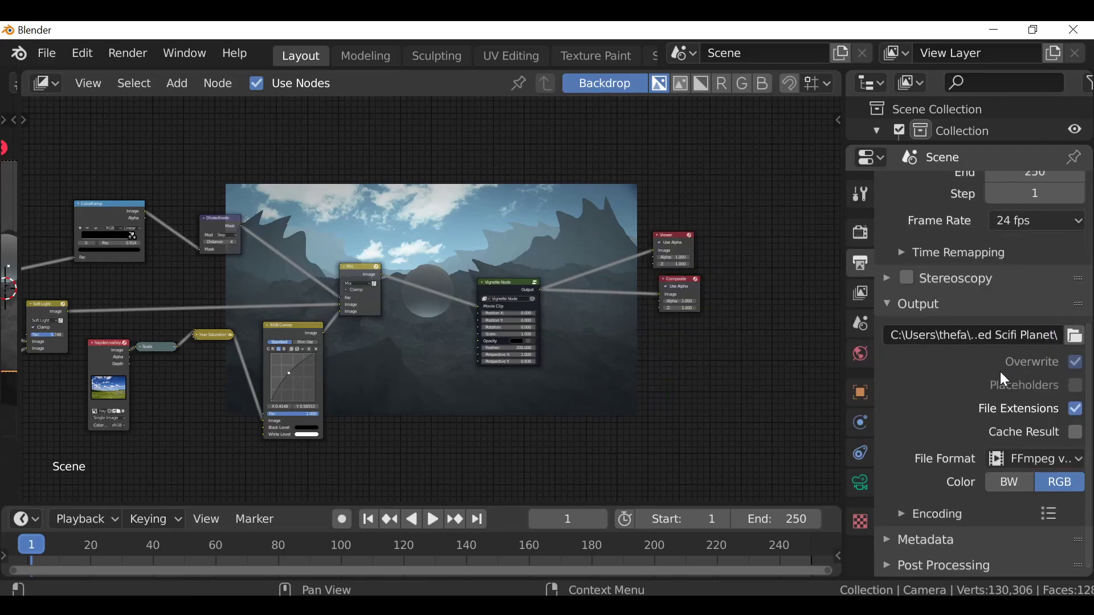
click(921, 514)
scroll(918, 501, down, 4)
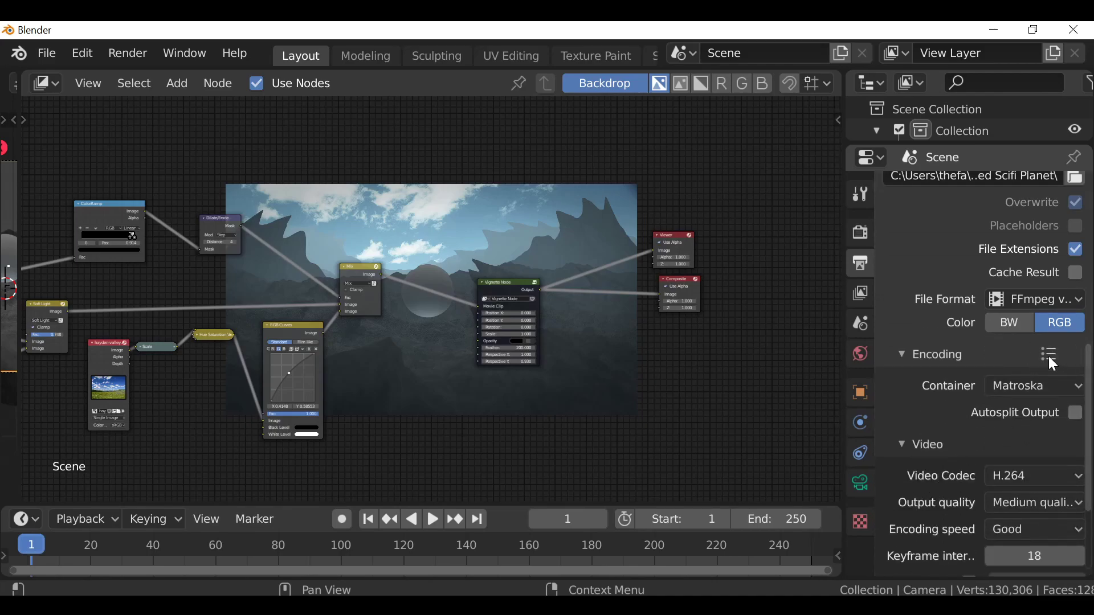
click(1049, 357)
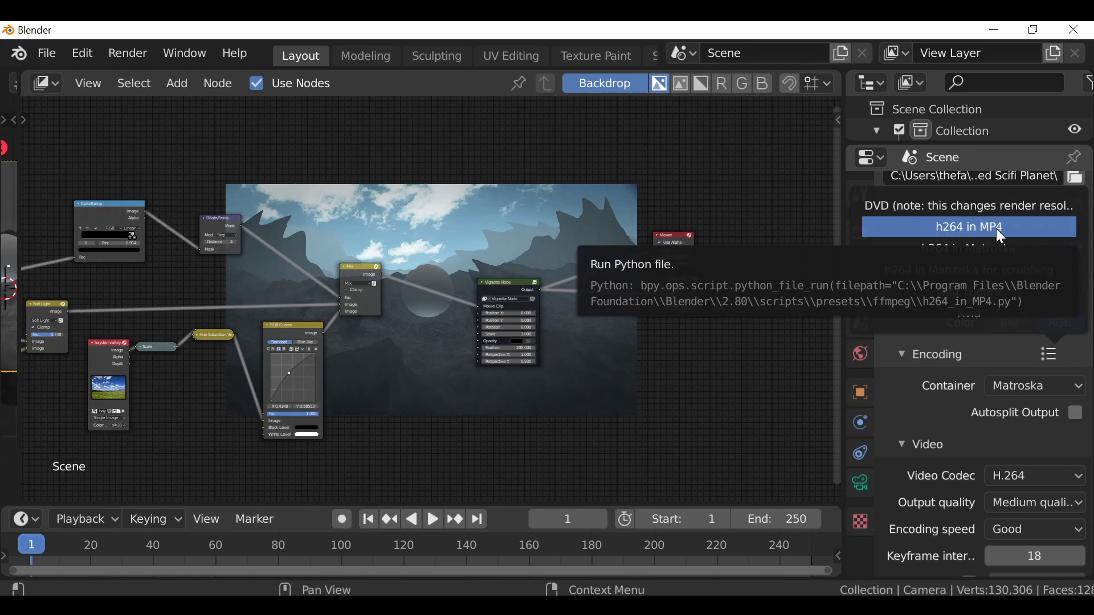
click(1031, 227)
scroll(999, 415, up, 10)
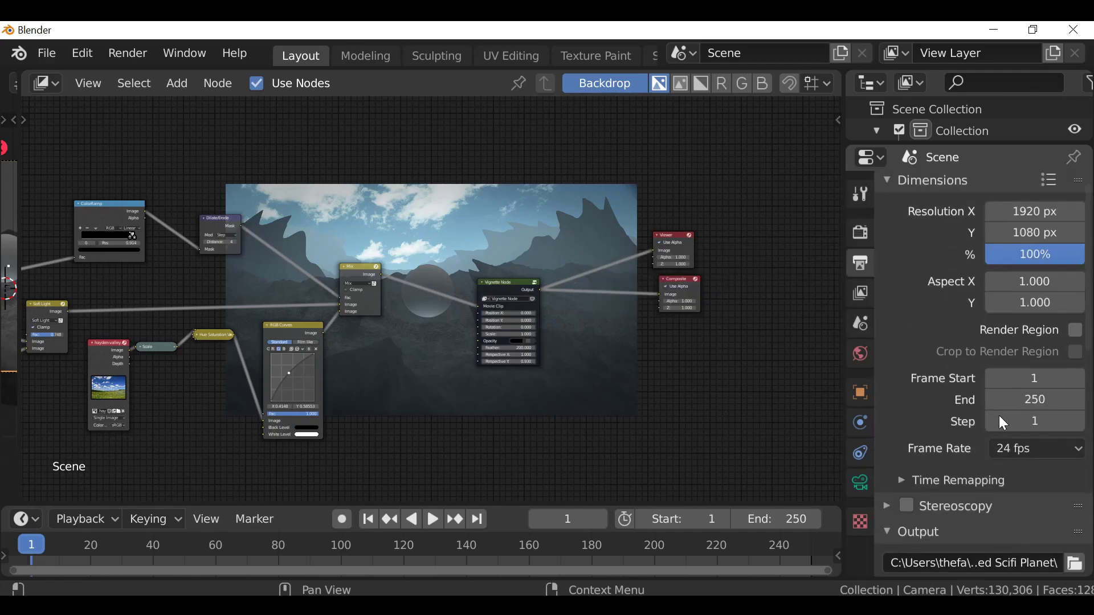
click(137, 54)
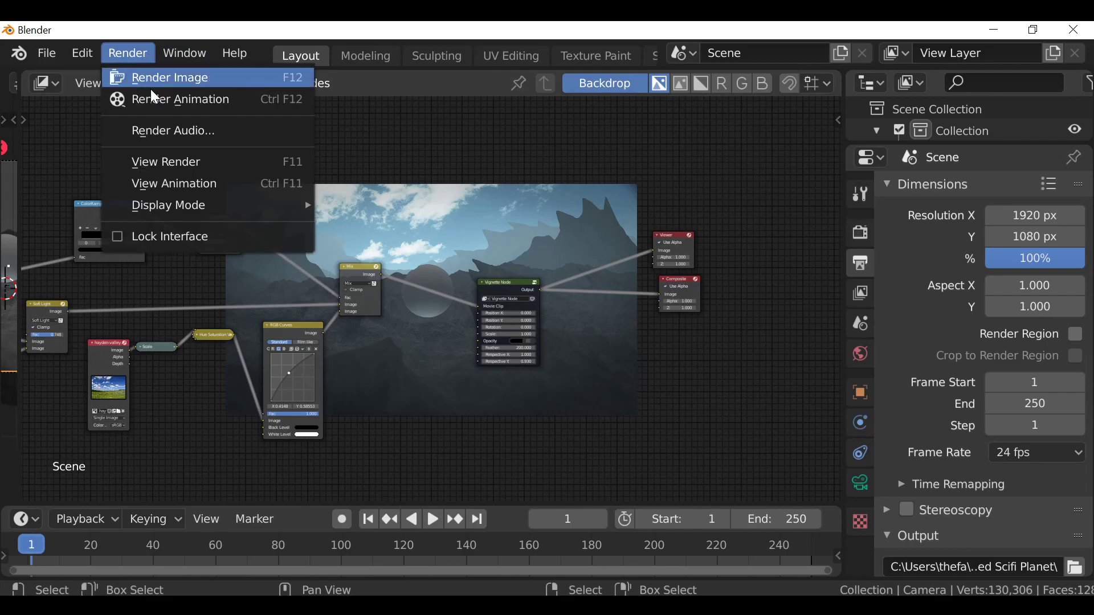
middle_drag(485, 187, 476, 344)
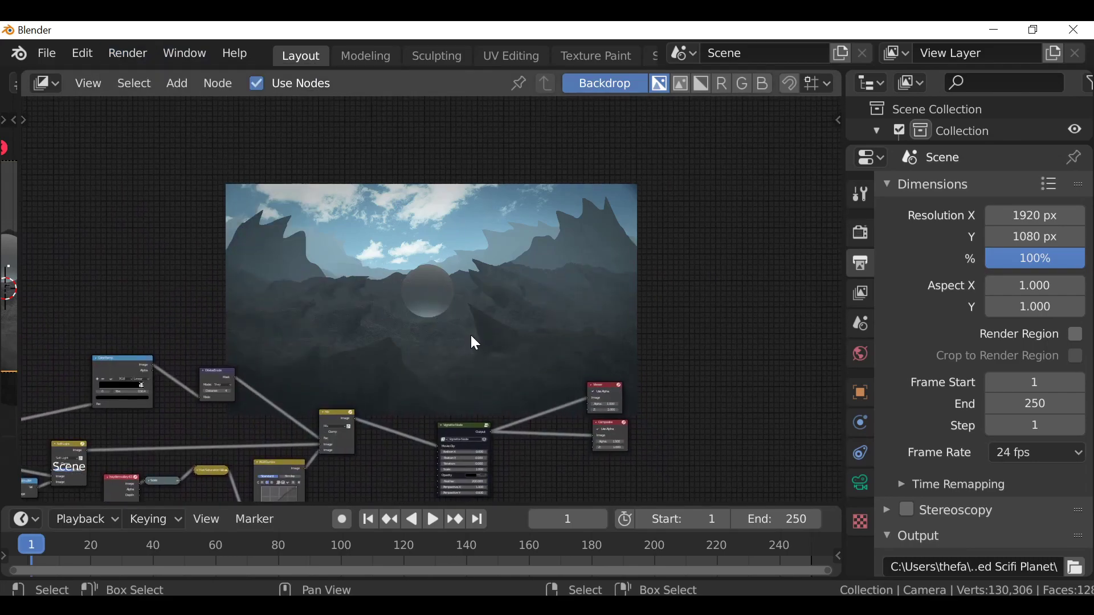